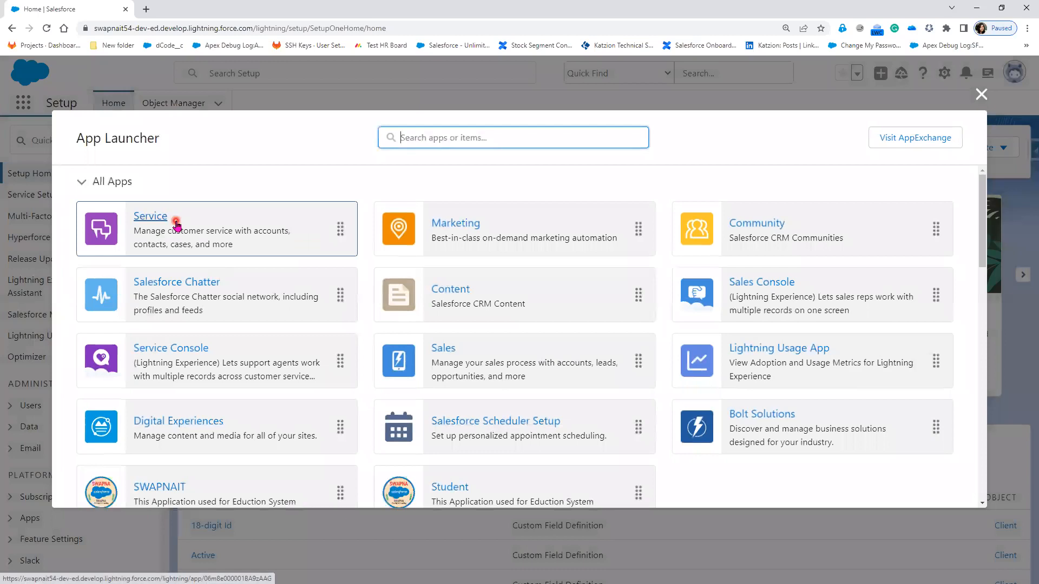
Step: Launch the SWAPNAIT app and open the Salesforce record from the Clients list
{"action": "scroll", "coordinate": [330, 471], "scroll_direction": "down", "scroll_amount": 1}
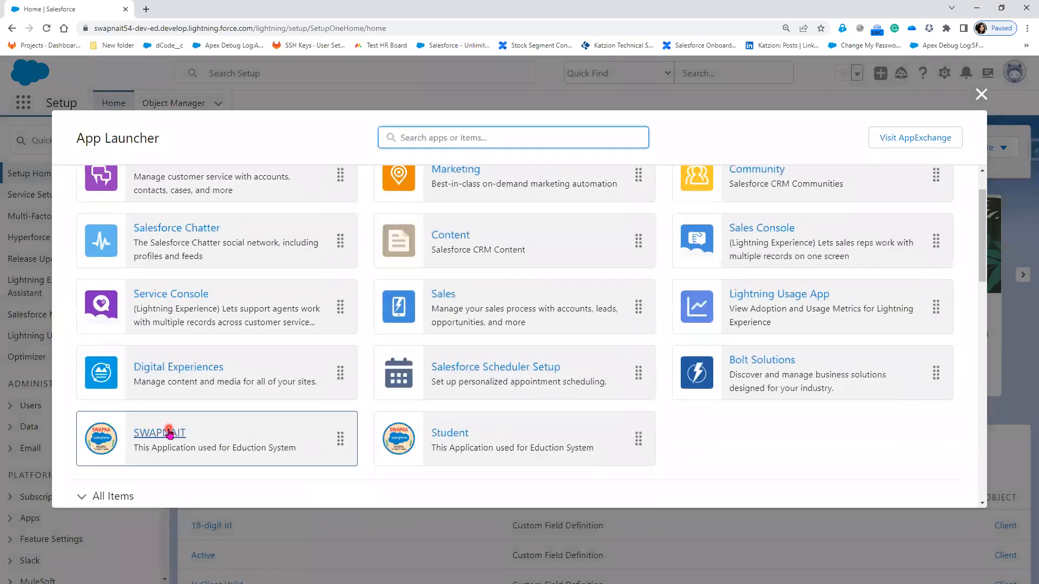
{"action": "left_click", "coordinate": [169, 433]}
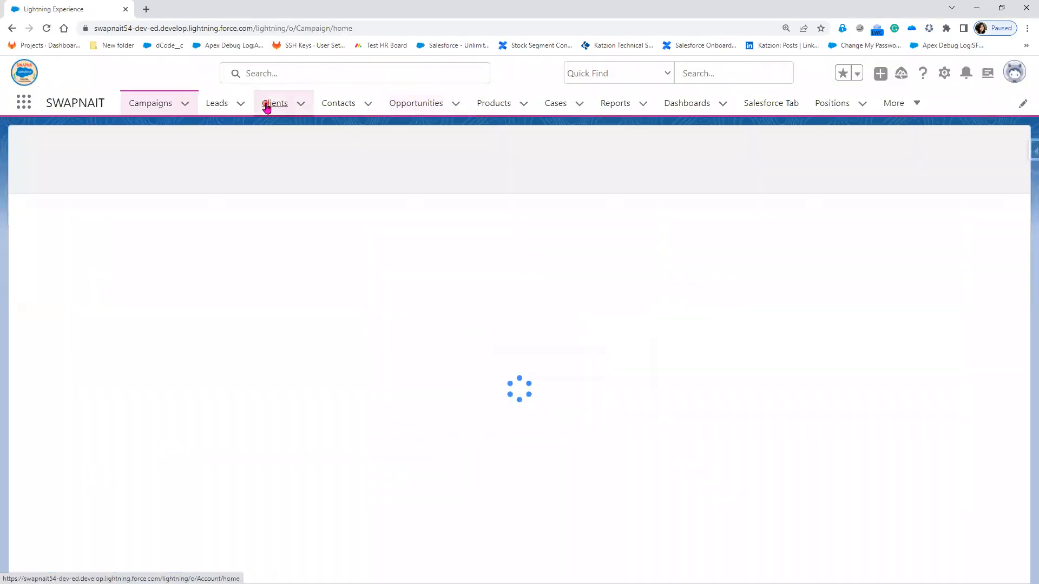
{"action": "left_click", "coordinate": [266, 107]}
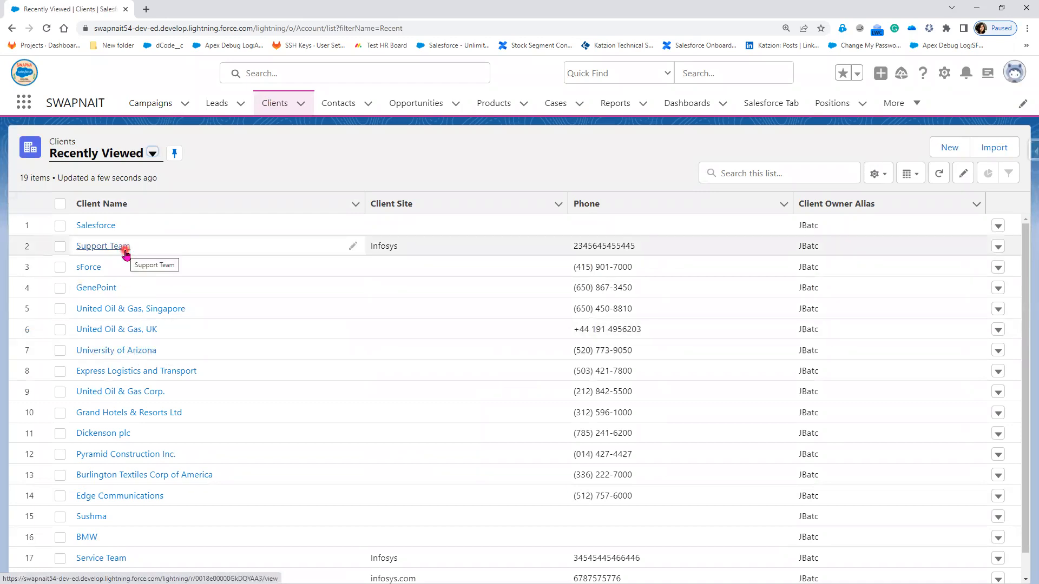
{"action": "left_click", "coordinate": [103, 226]}
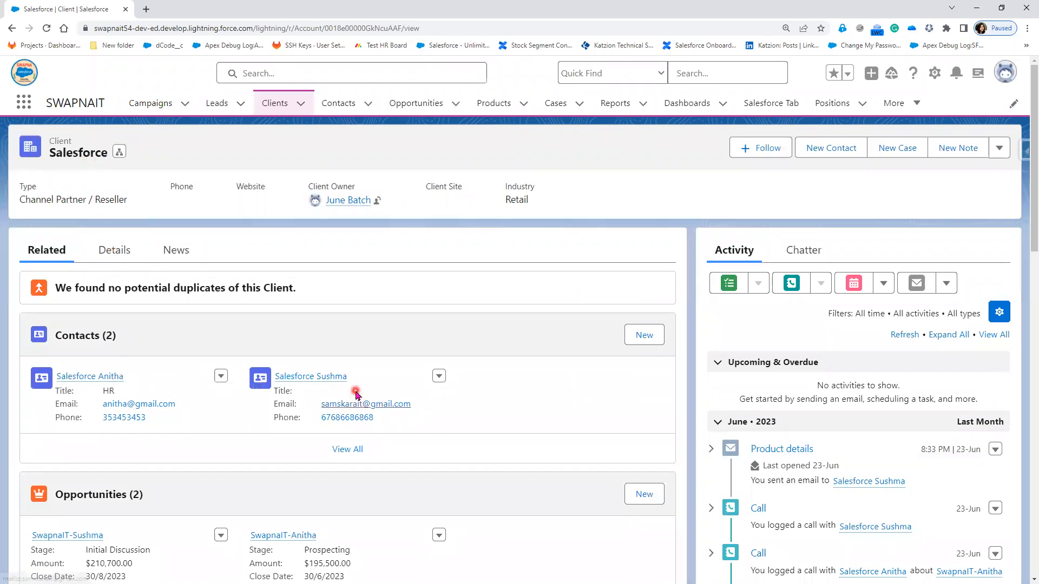
{"action": "mouse_move", "coordinate": [345, 382]}
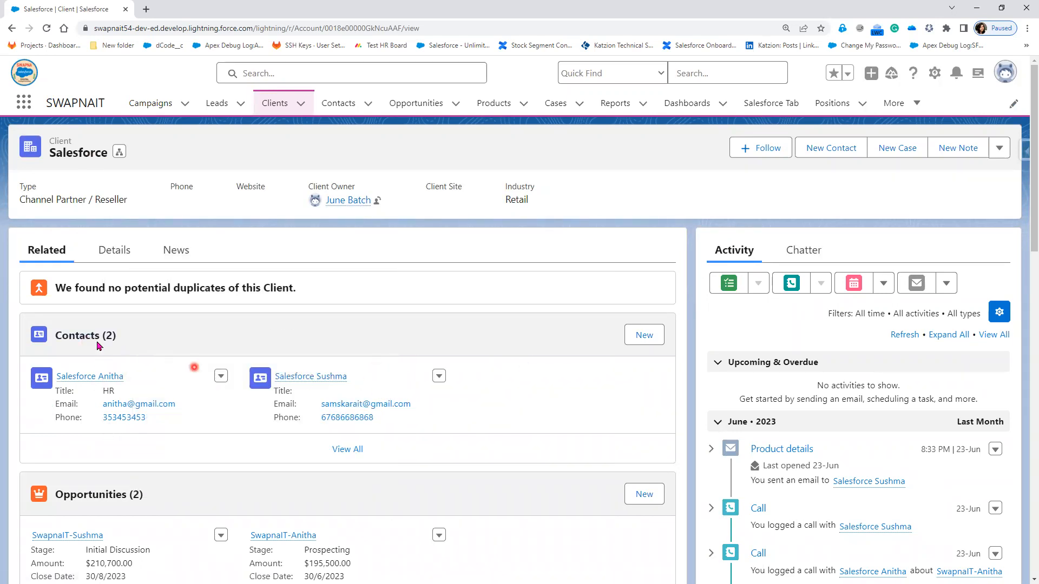
{"action": "left_click", "coordinate": [114, 252]}
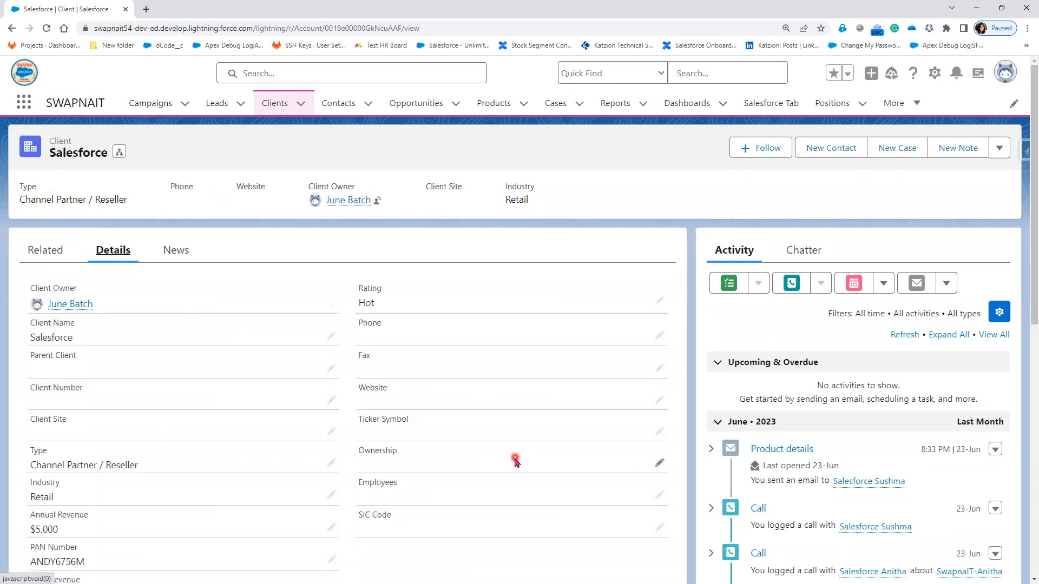
{"action": "left_click", "coordinate": [659, 402]}
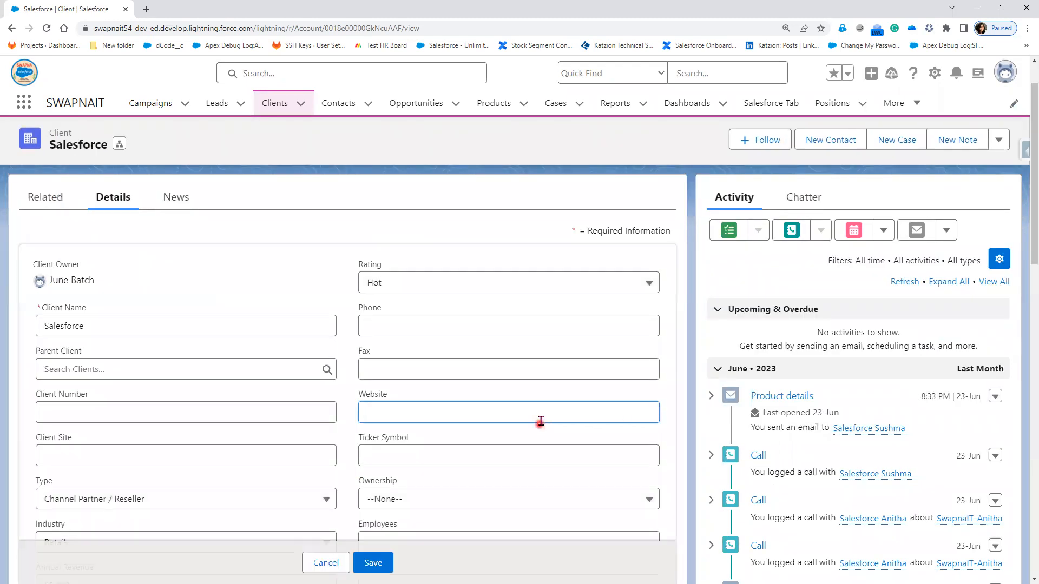
{"action": "type", "text": "www.swapnait.com"}
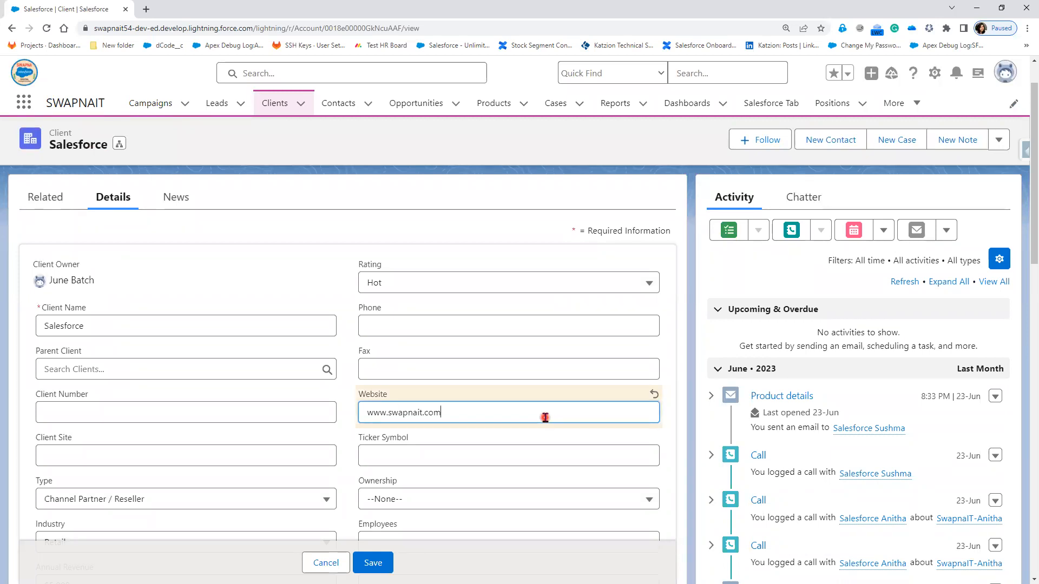
{"action": "left_click", "coordinate": [380, 563]}
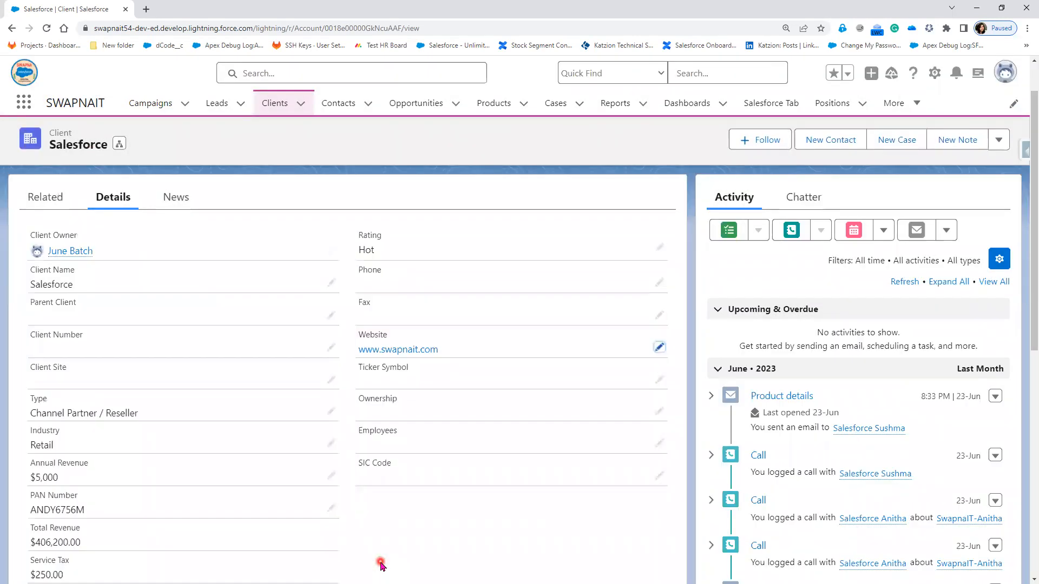
Step: Open the related contact titled HR from the Salesforce client and display its details
{"action": "left_click", "coordinate": [46, 198]}
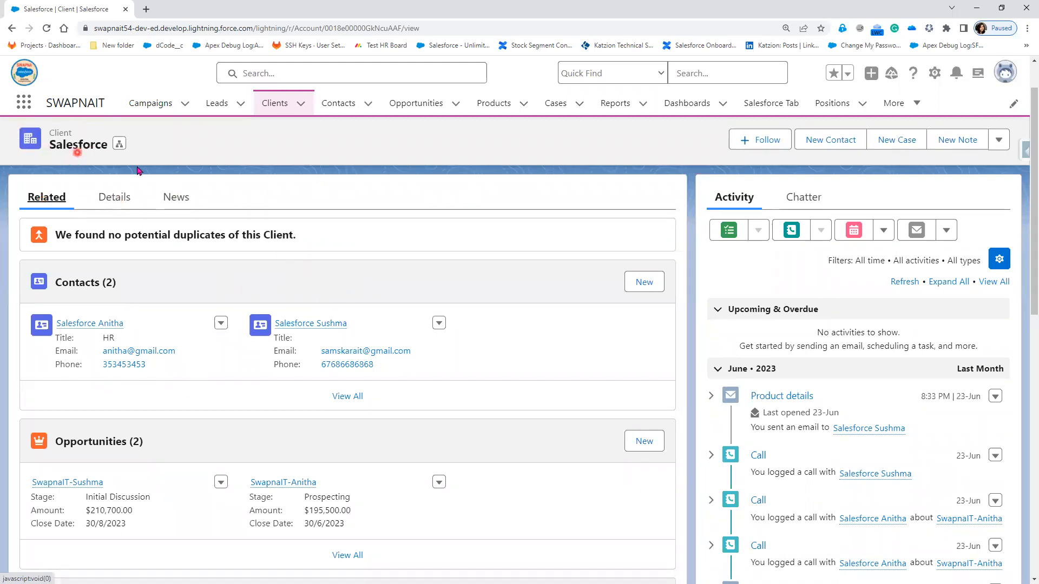
{"action": "left_click", "coordinate": [79, 323]}
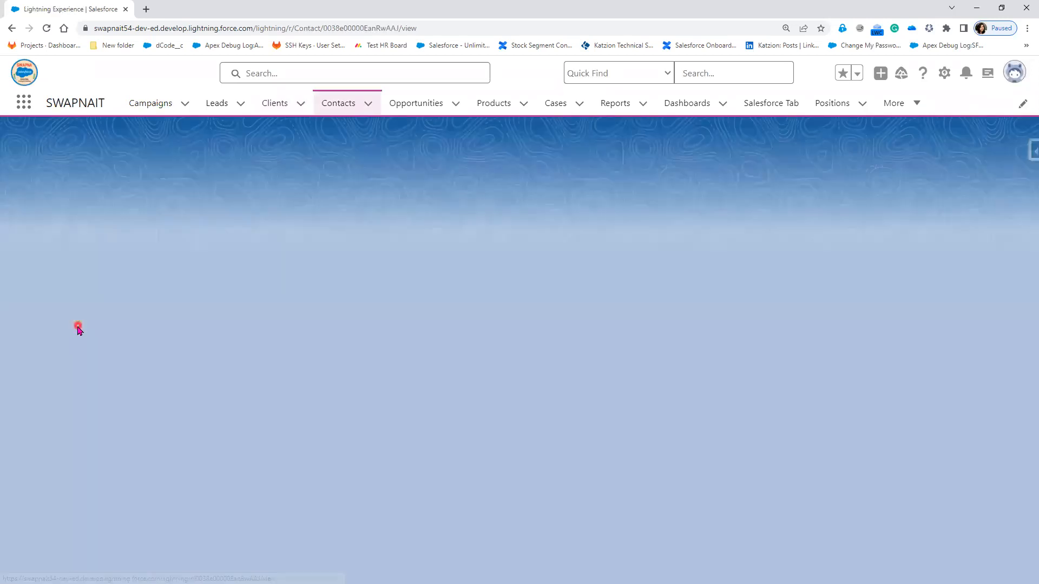
{"action": "left_click", "coordinate": [108, 256]}
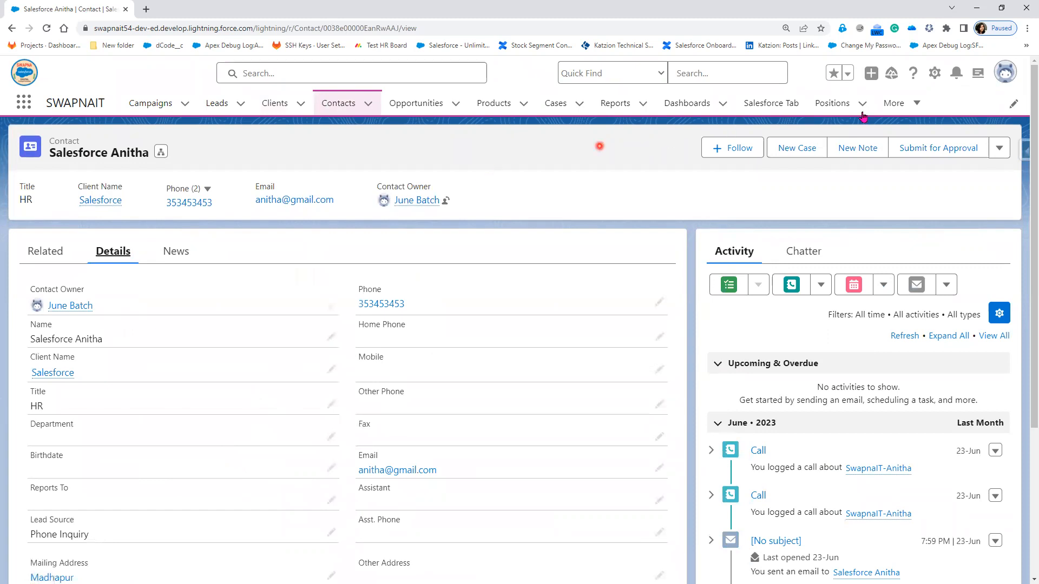
Step: Open the Contact object's setup and start a new custom field with the Formula data type
{"action": "left_click", "coordinate": [936, 76]}
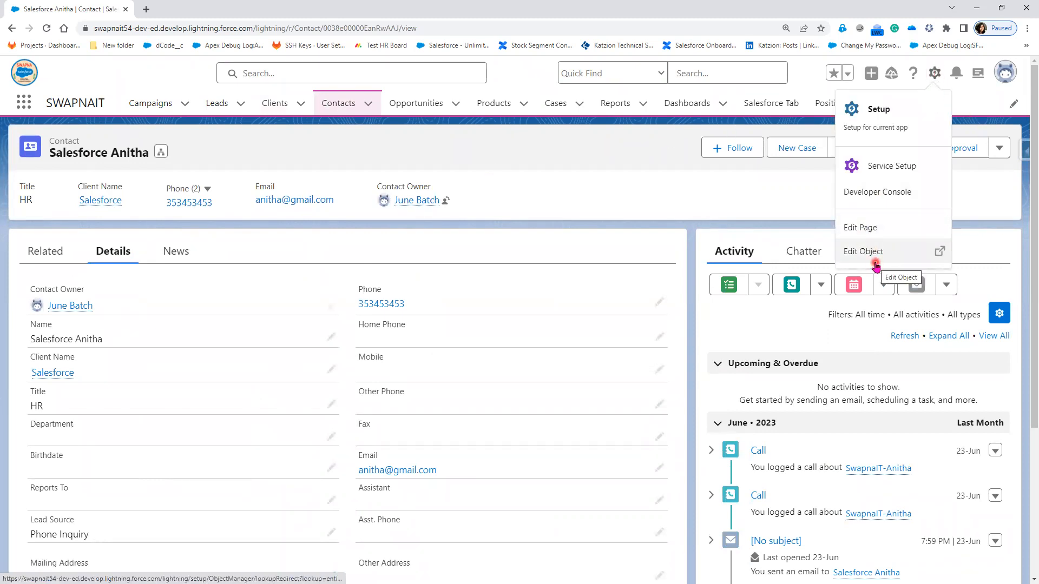
{"action": "left_click", "coordinate": [872, 261]}
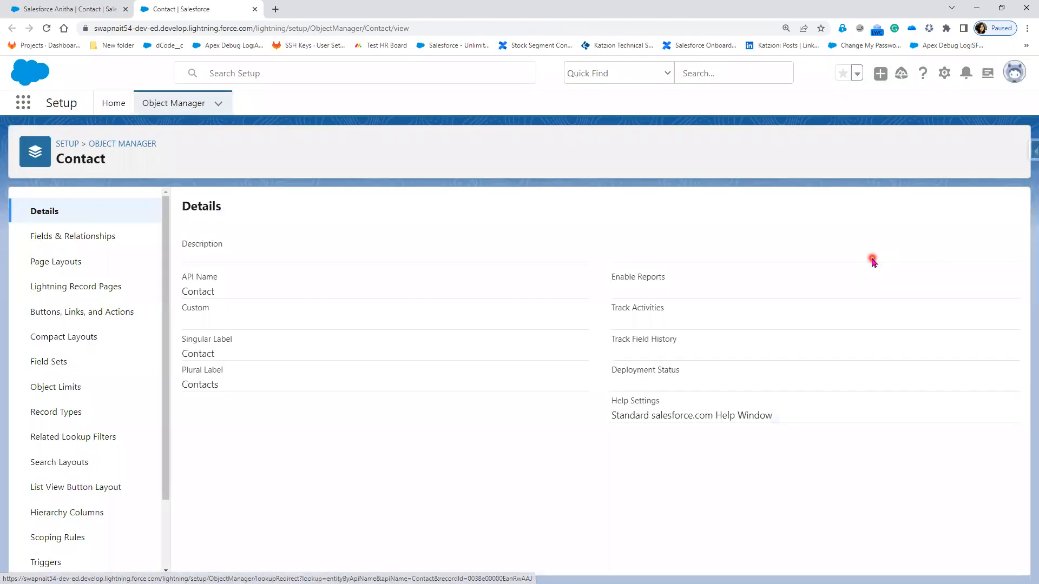
{"action": "left_click", "coordinate": [70, 237]}
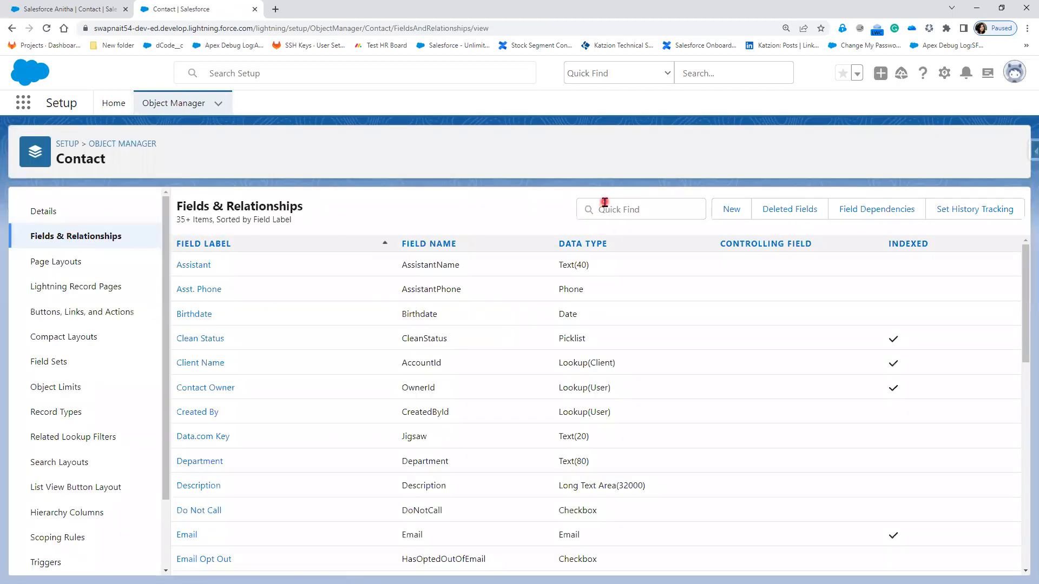
{"action": "left_click", "coordinate": [742, 211]}
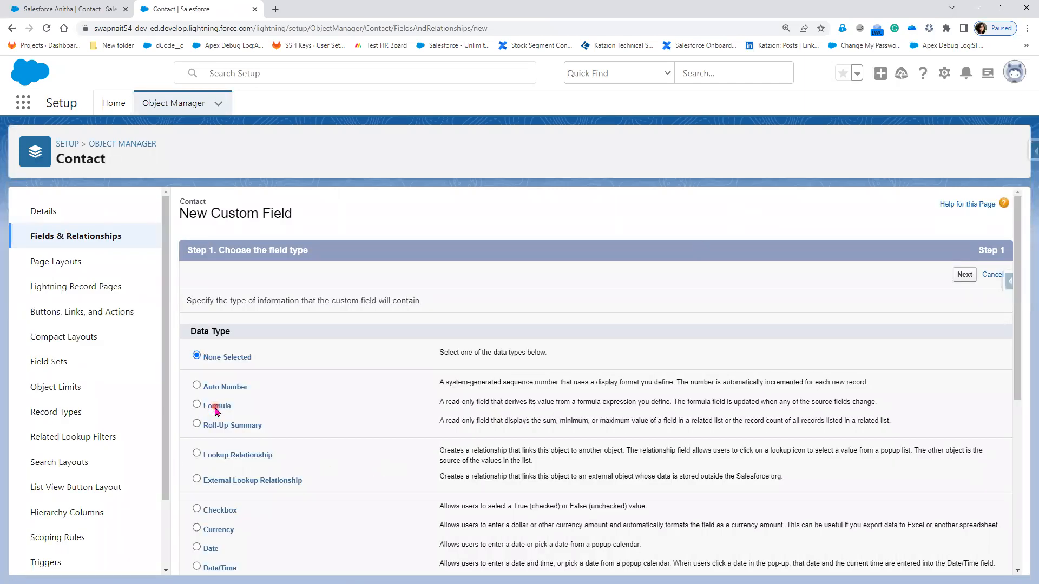
{"action": "left_click", "coordinate": [960, 274]}
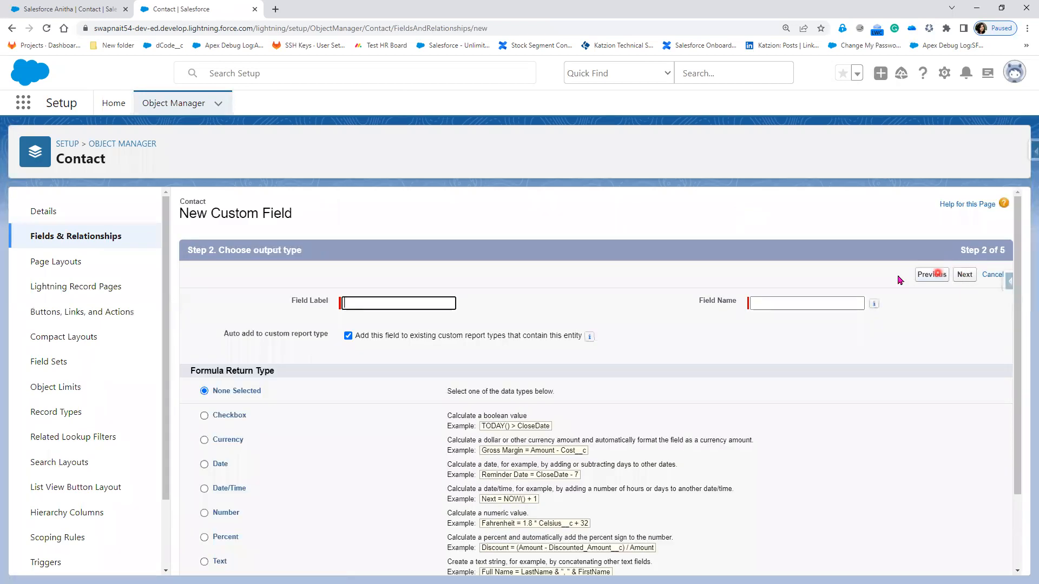
Step: Label the formula field Account Website, choose the Text return type, and proceed to the formula editor
{"action": "type", "text": "Account W"}
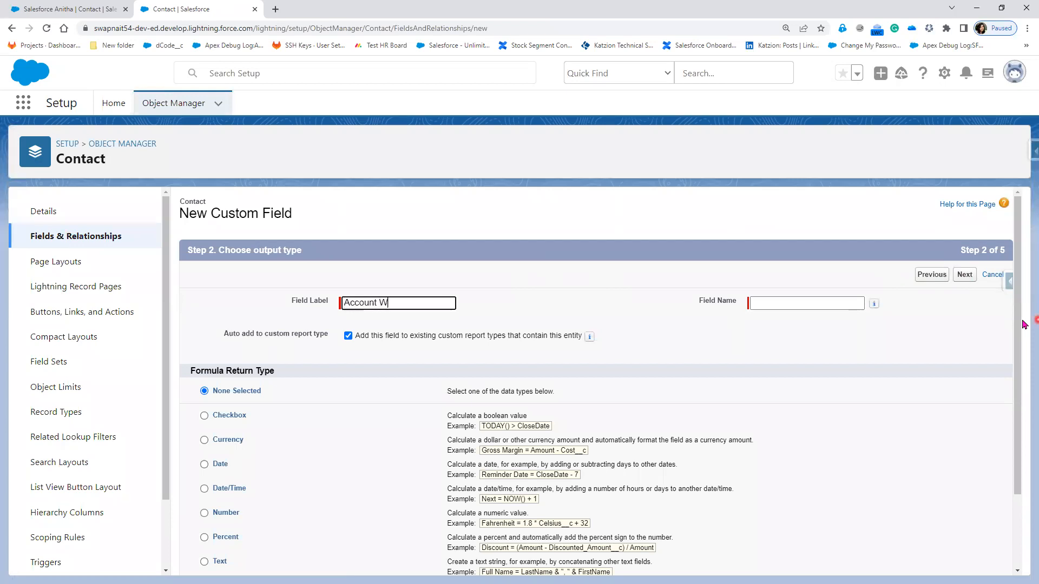
{"action": "type", "text": "ebsite"}
{"action": "key", "text": "Tab"}
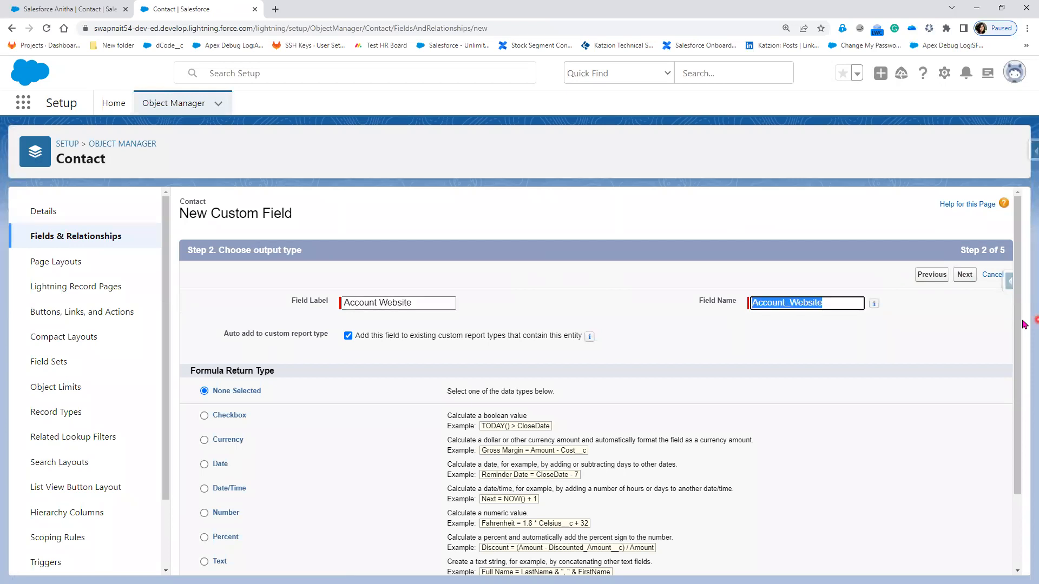
{"action": "scroll", "coordinate": [968, 435], "scroll_direction": "down", "scroll_amount": 2}
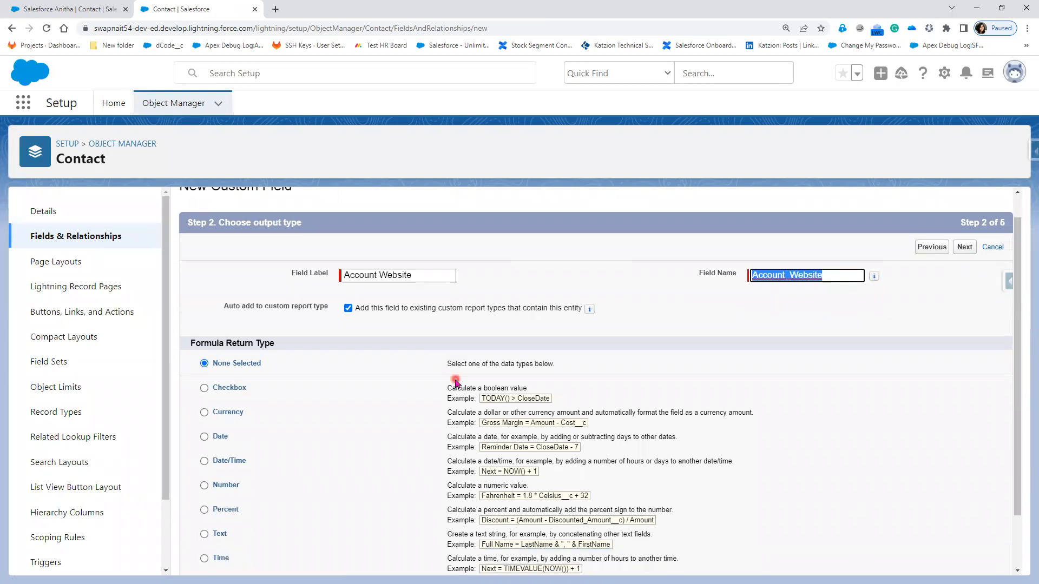
{"action": "left_click", "coordinate": [221, 468]}
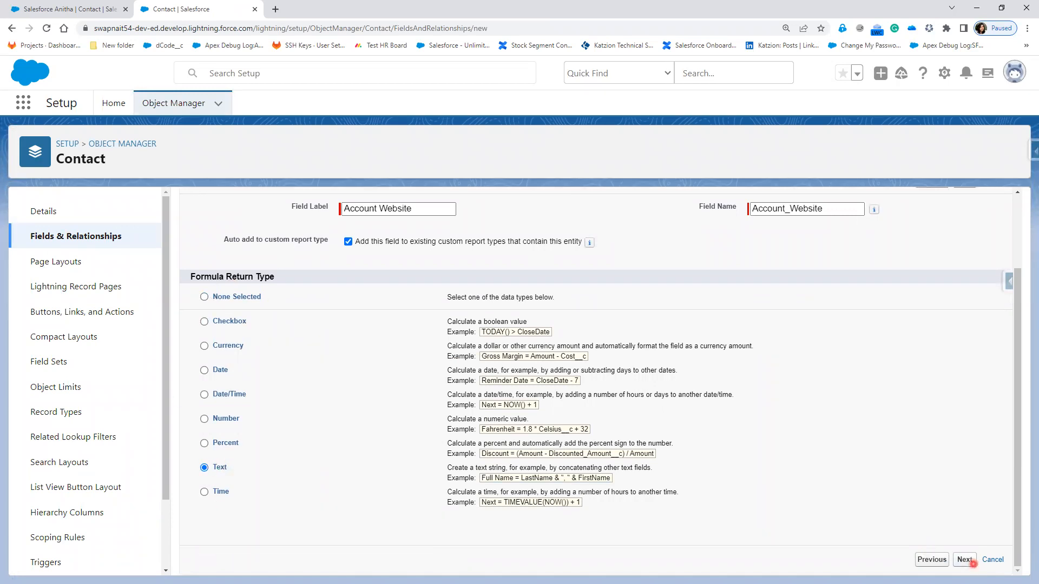
{"action": "left_click", "coordinate": [964, 560]}
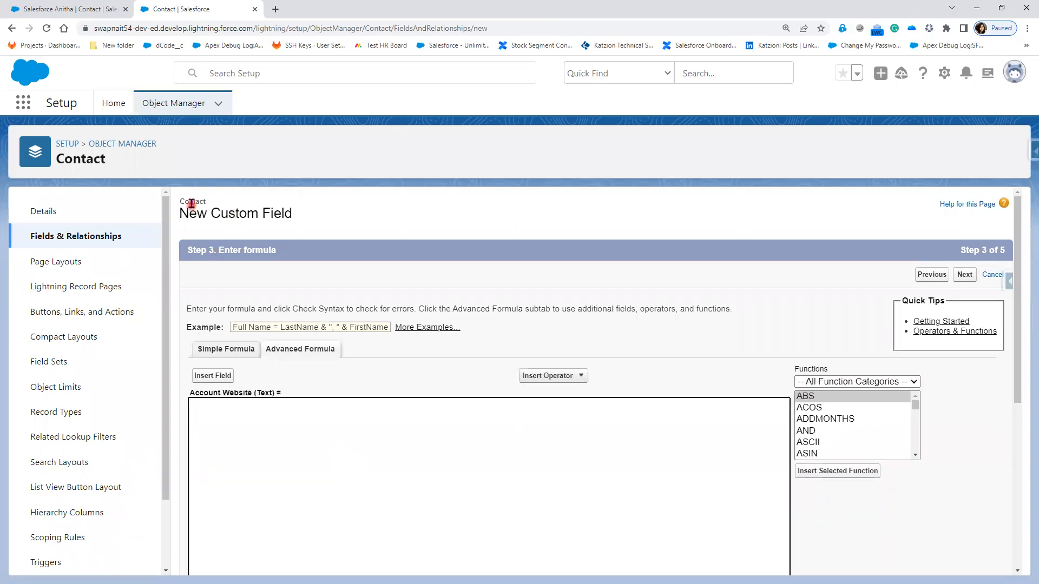
Step: Insert the Website field of the contact's related Client into the Account Website formula
{"action": "left_click_drag", "start_coordinate": [196, 202], "coordinate": [180, 198]}
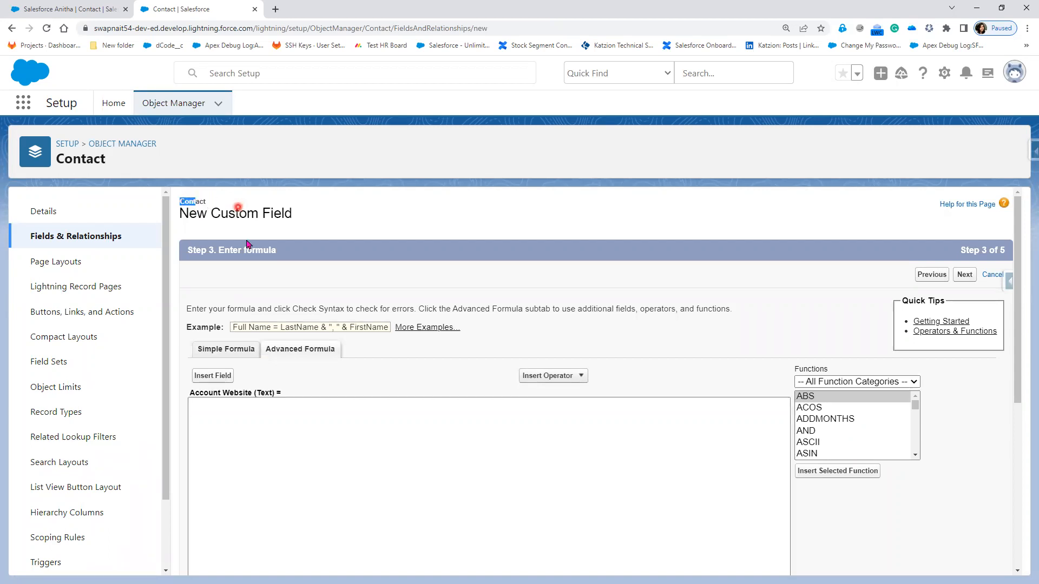
{"action": "left_click", "coordinate": [236, 350]}
{"action": "left_click", "coordinate": [215, 378]}
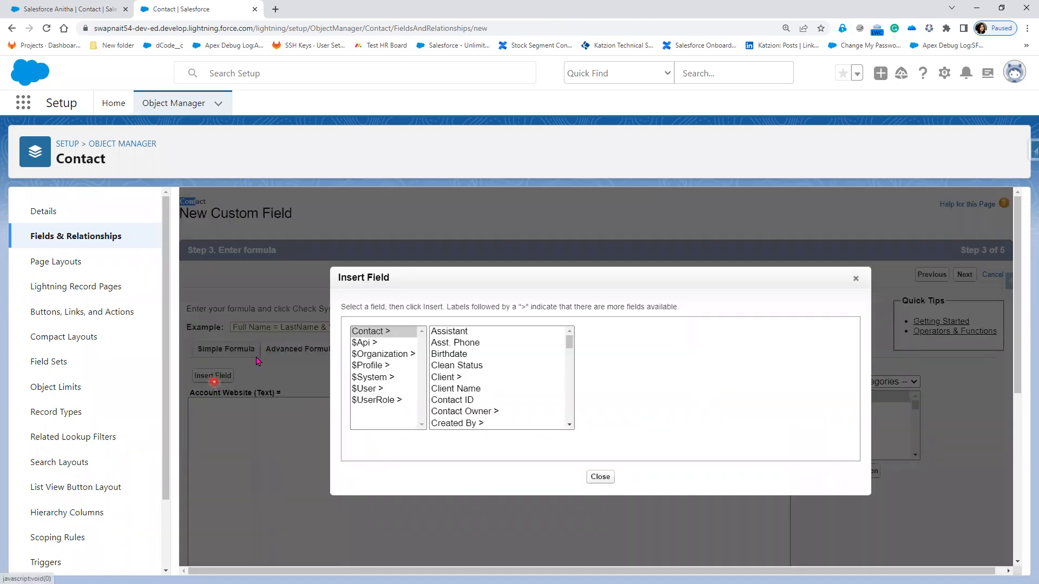
{"action": "scroll", "coordinate": [508, 400], "scroll_direction": "down", "scroll_amount": 3}
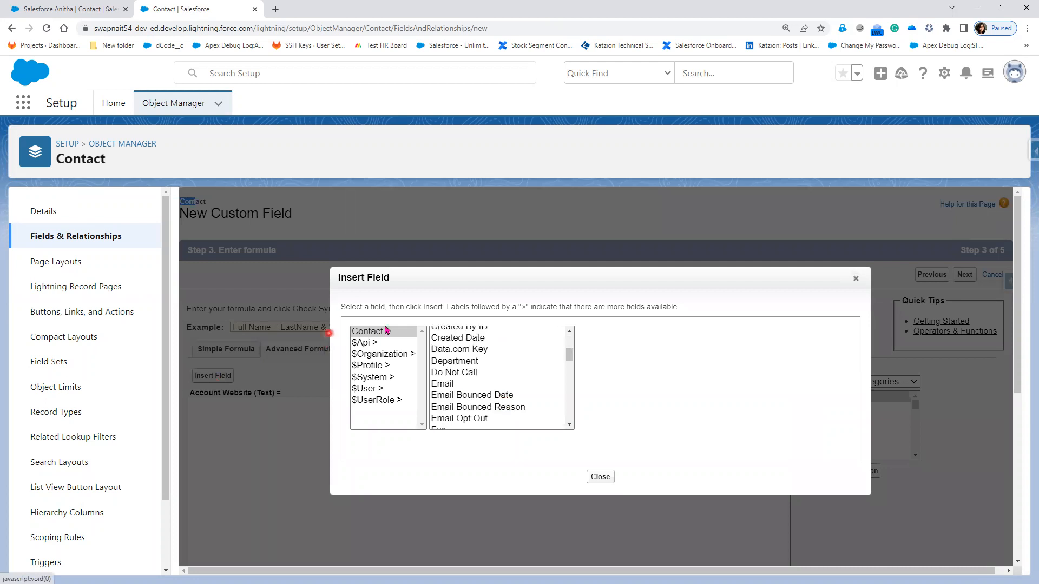
{"action": "scroll", "coordinate": [465, 401], "scroll_direction": "up", "scroll_amount": 3}
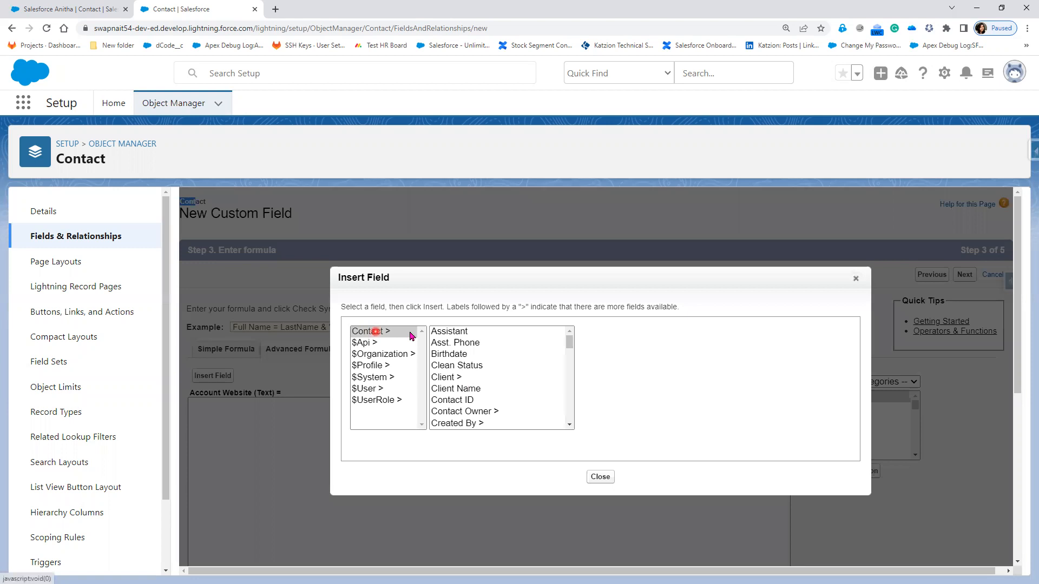
{"action": "left_click", "coordinate": [453, 380]}
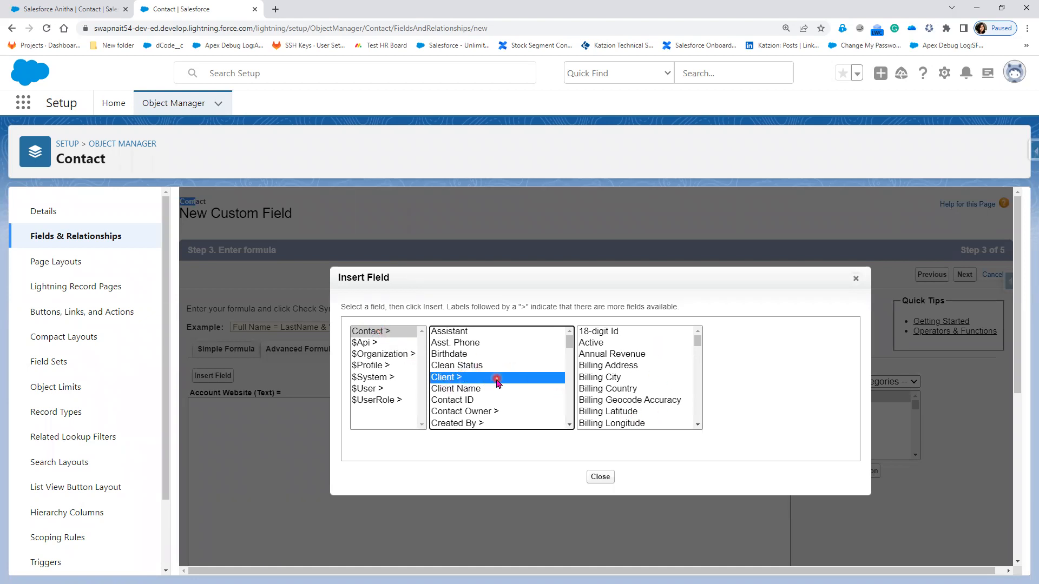
{"action": "scroll", "coordinate": [648, 426], "scroll_direction": "down", "scroll_amount": 1}
{"action": "scroll", "coordinate": [648, 427], "scroll_direction": "down", "scroll_amount": 2}
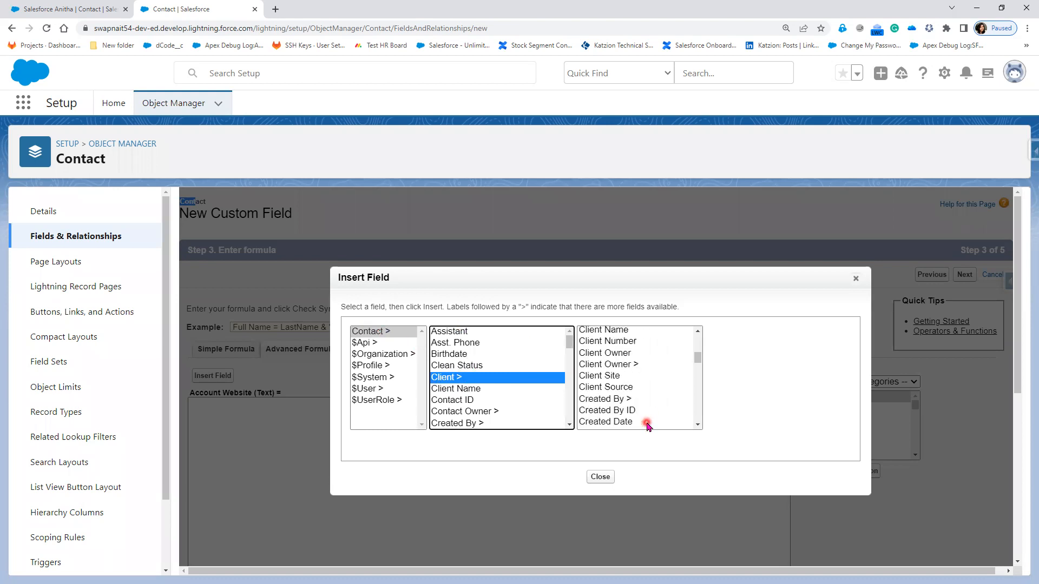
{"action": "scroll", "coordinate": [647, 427], "scroll_direction": "down", "scroll_amount": 3}
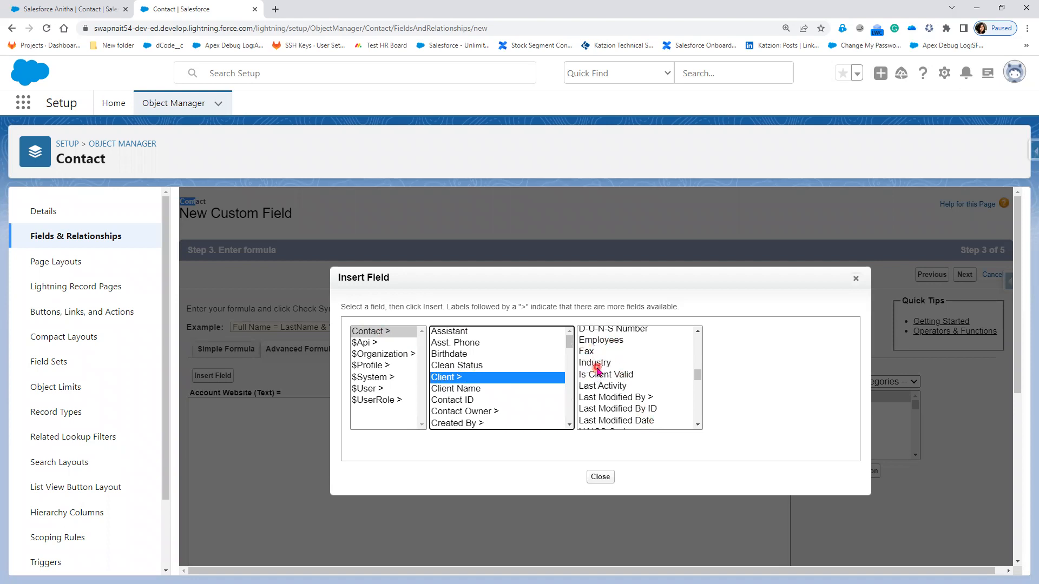
{"action": "scroll", "coordinate": [614, 403], "scroll_direction": "down", "scroll_amount": 5}
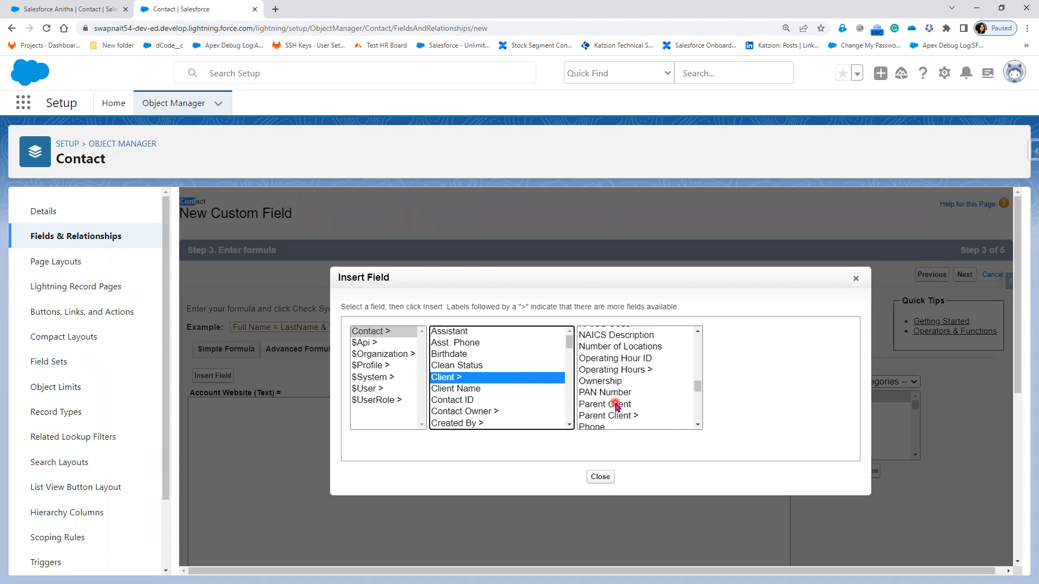
{"action": "scroll", "coordinate": [615, 406], "scroll_direction": "down", "scroll_amount": 4}
{"action": "scroll", "coordinate": [616, 406], "scroll_direction": "up", "scroll_amount": 5}
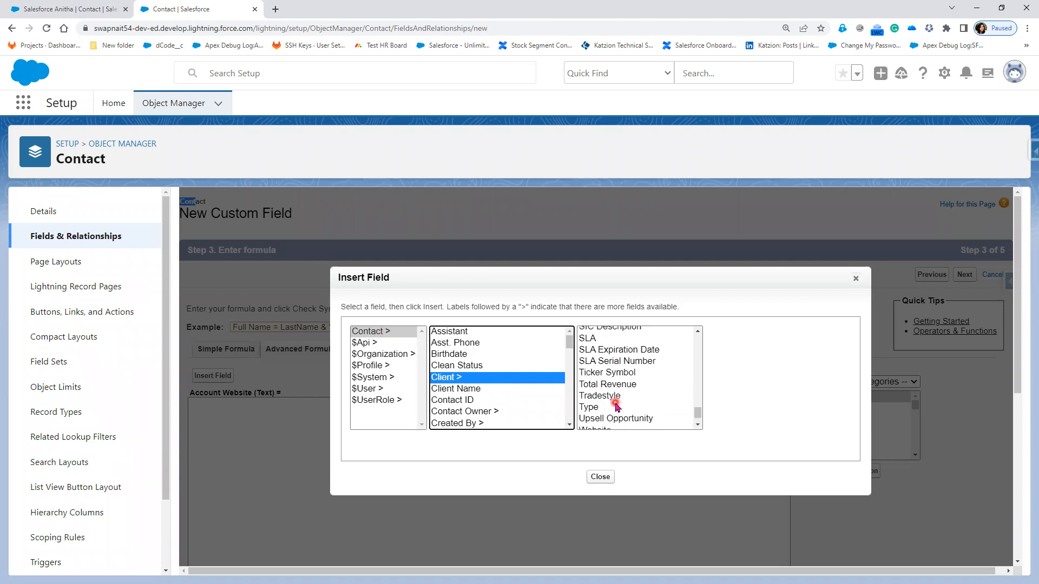
{"action": "scroll", "coordinate": [615, 406], "scroll_direction": "down", "scroll_amount": 3}
{"action": "left_click", "coordinate": [609, 412]}
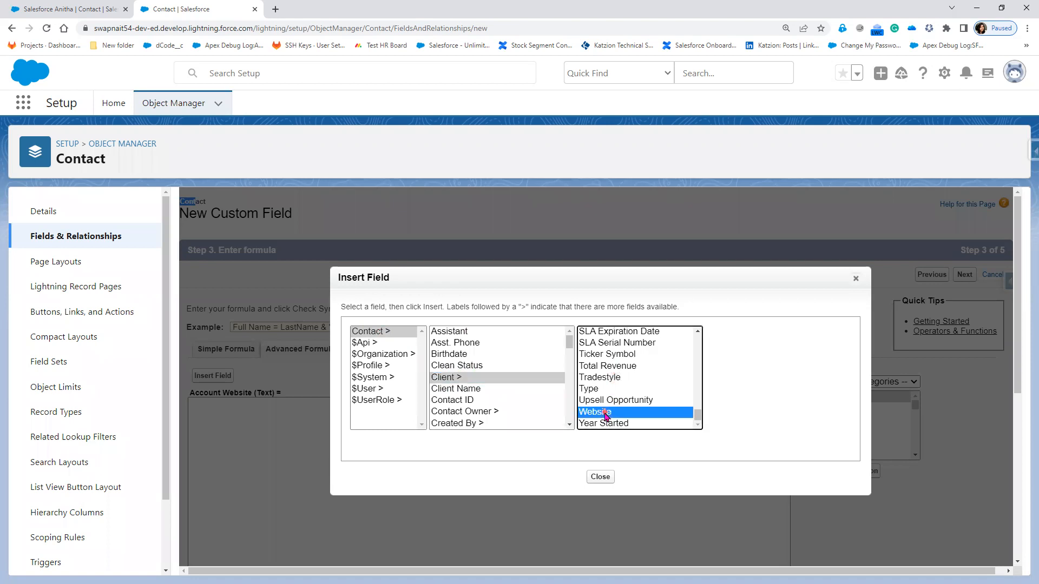
{"action": "left_click", "coordinate": [756, 404]}
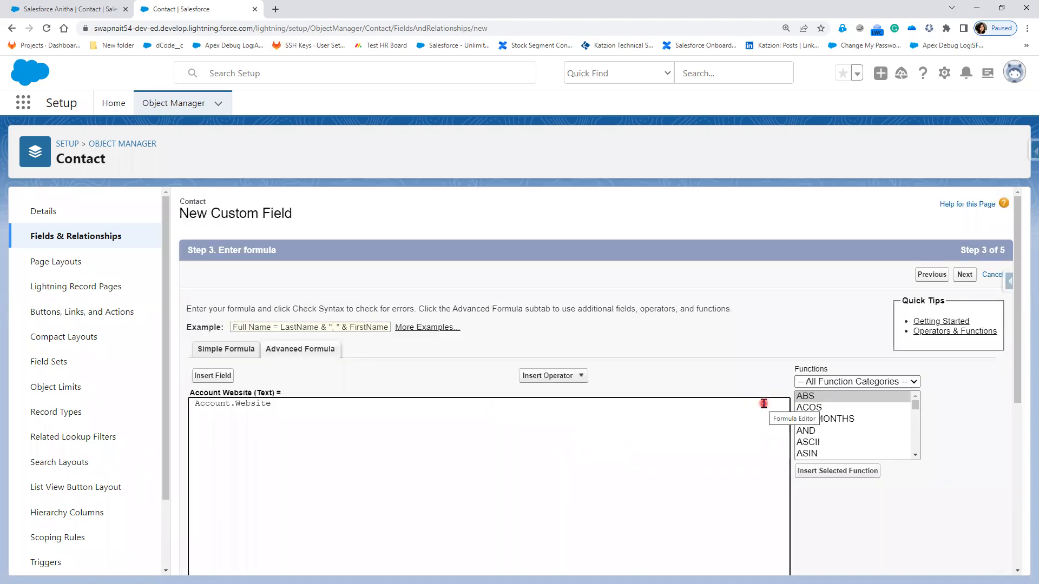
Step: Check the syntax of the Account.Website formula
{"action": "left_click_drag", "start_coordinate": [192, 403], "coordinate": [378, 481]}
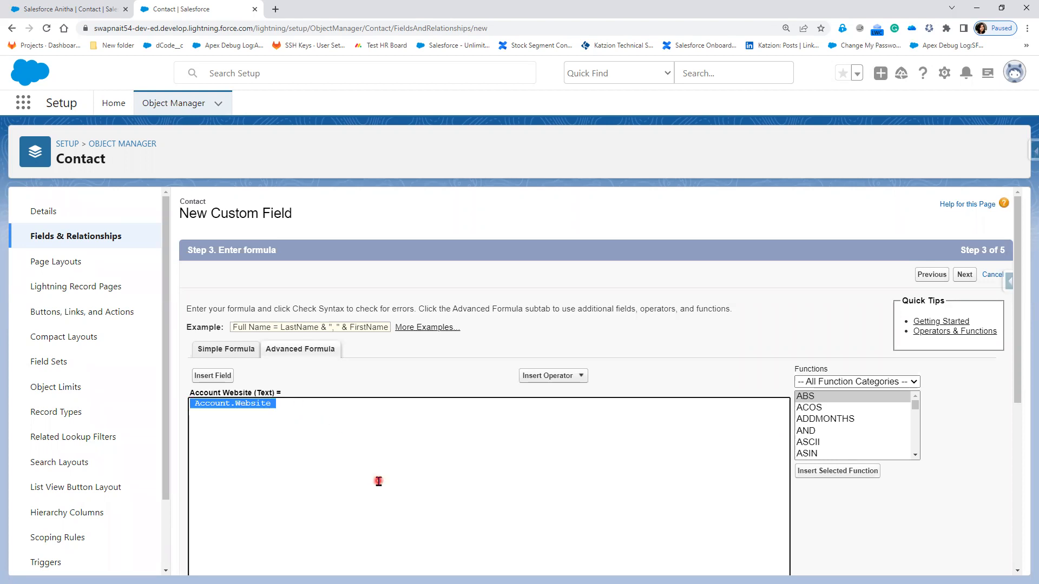
{"action": "scroll", "coordinate": [303, 476], "scroll_direction": "down", "scroll_amount": 4}
{"action": "left_click", "coordinate": [216, 448]}
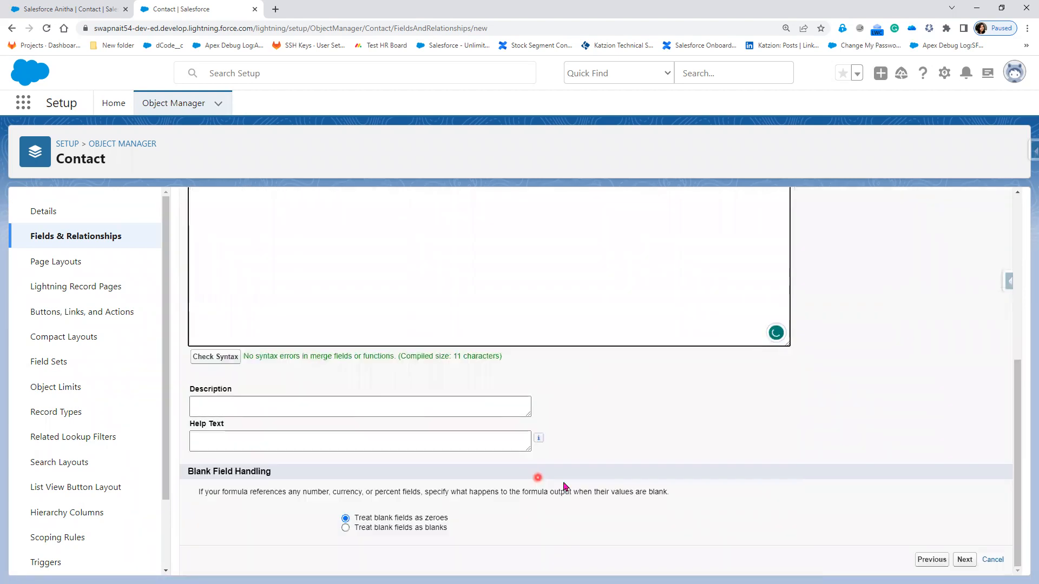
Step: Accept the default field-level security and page layouts for the Account Website field and save it
{"action": "left_click", "coordinate": [966, 561]}
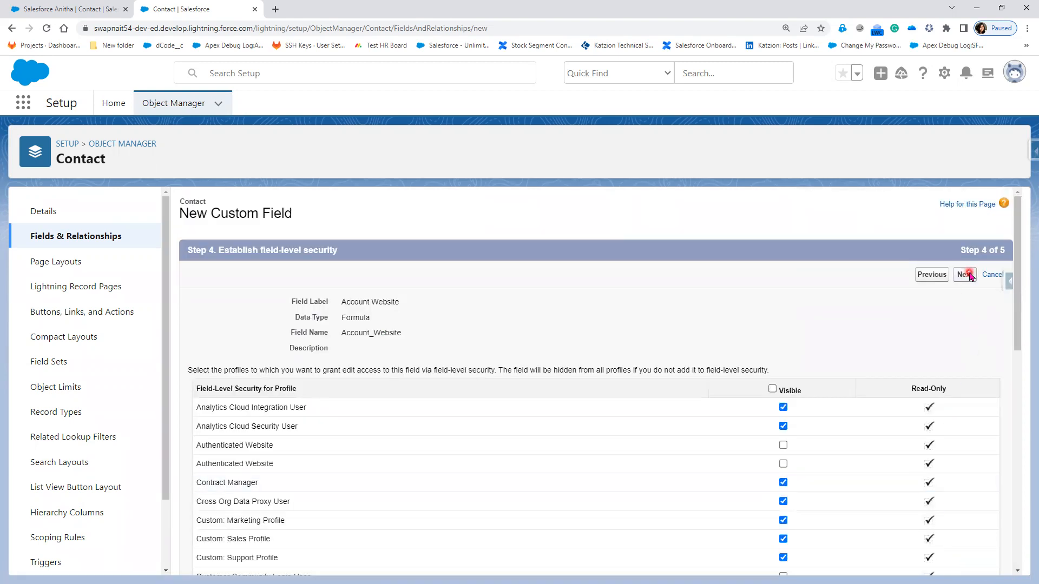
{"action": "left_click", "coordinate": [966, 274]}
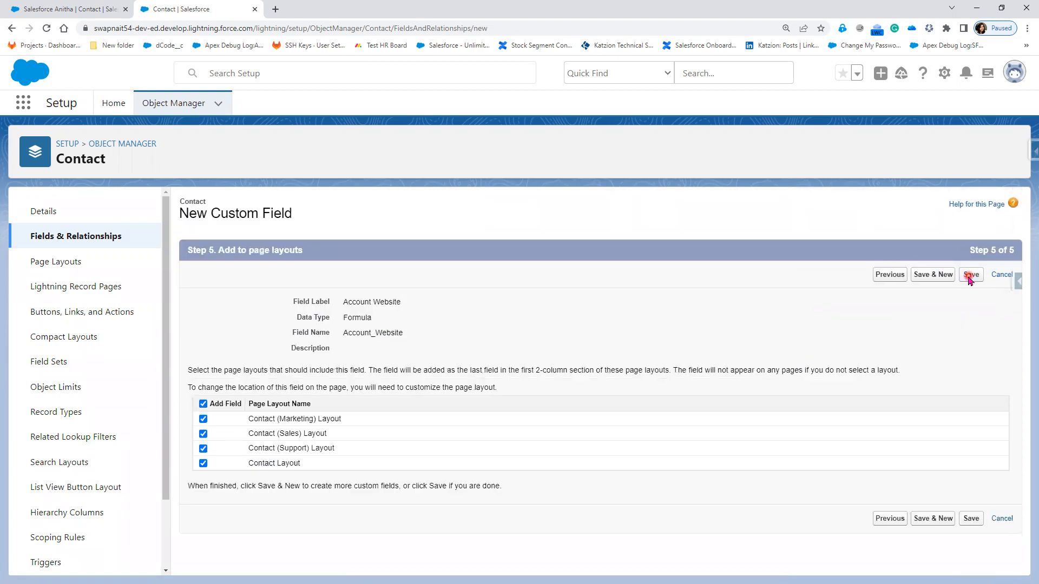
{"action": "left_click", "coordinate": [970, 275]}
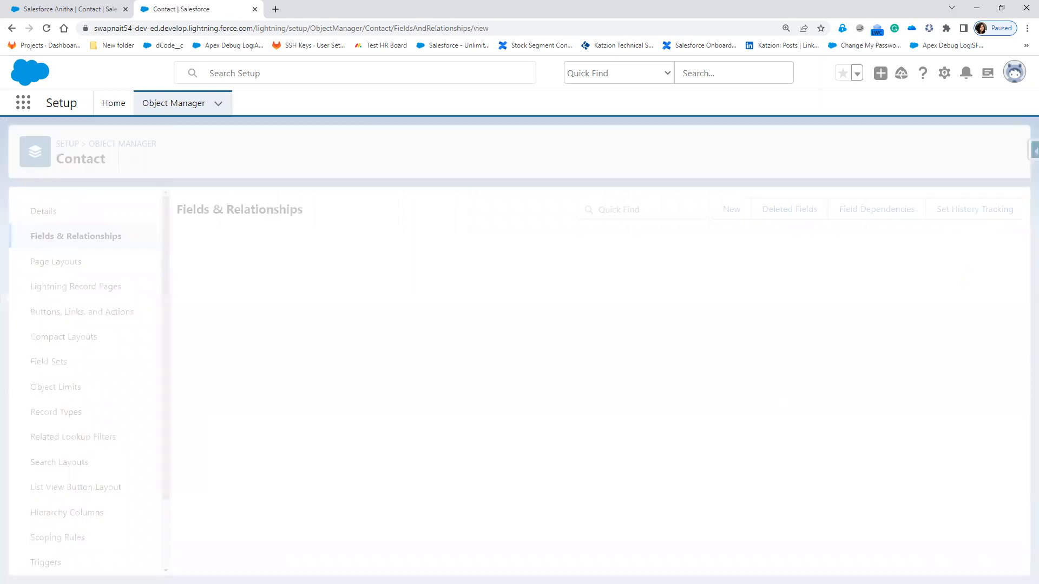
Step: Reload the open contact record and check its Account Website value in the record details
{"action": "left_click", "coordinate": [69, 10]}
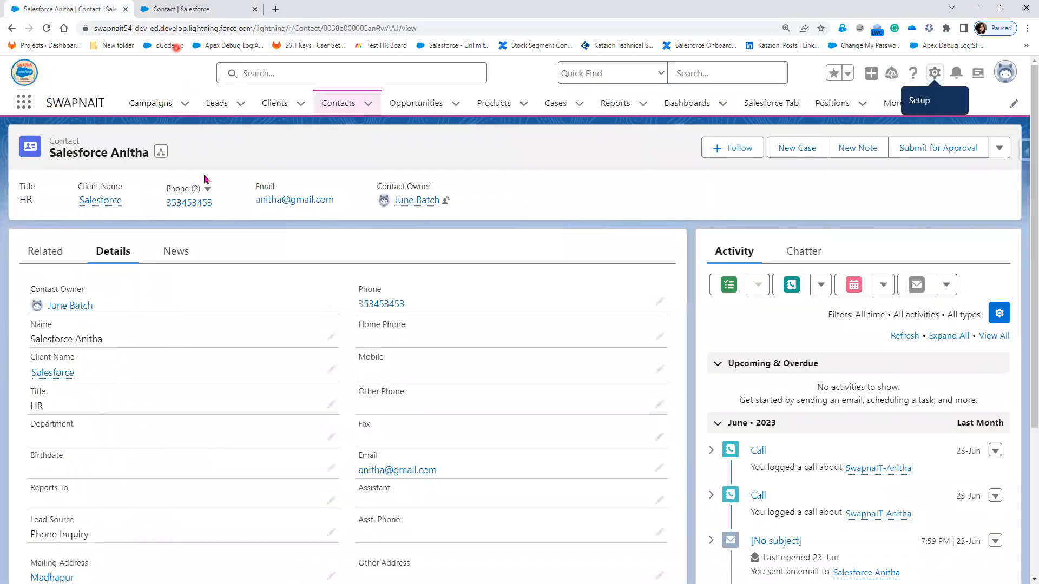
{"action": "left_click", "coordinate": [46, 30]}
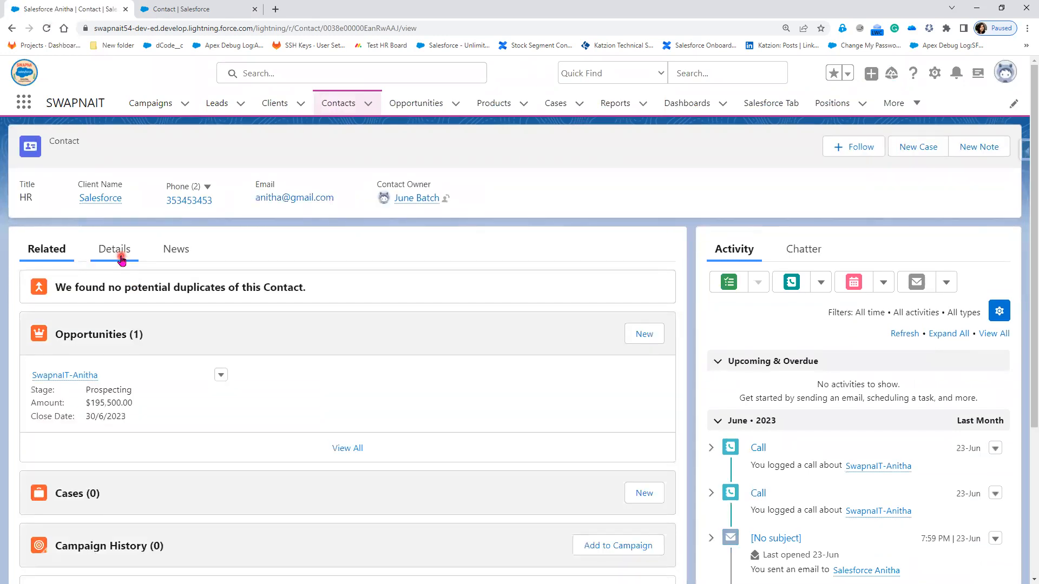
{"action": "left_click", "coordinate": [120, 259]}
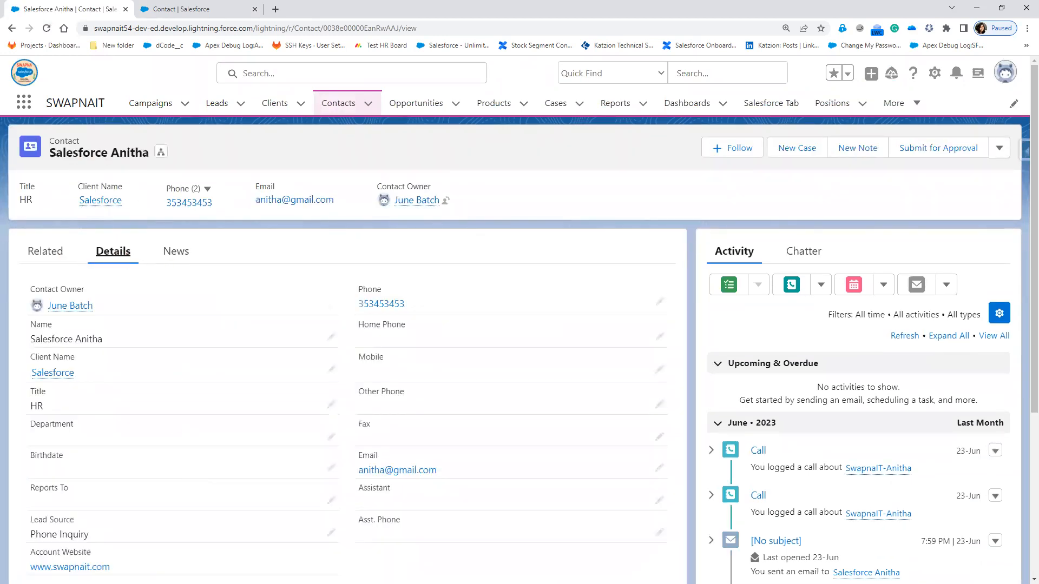
{"action": "scroll", "coordinate": [122, 542], "scroll_direction": "down", "scroll_amount": 1}
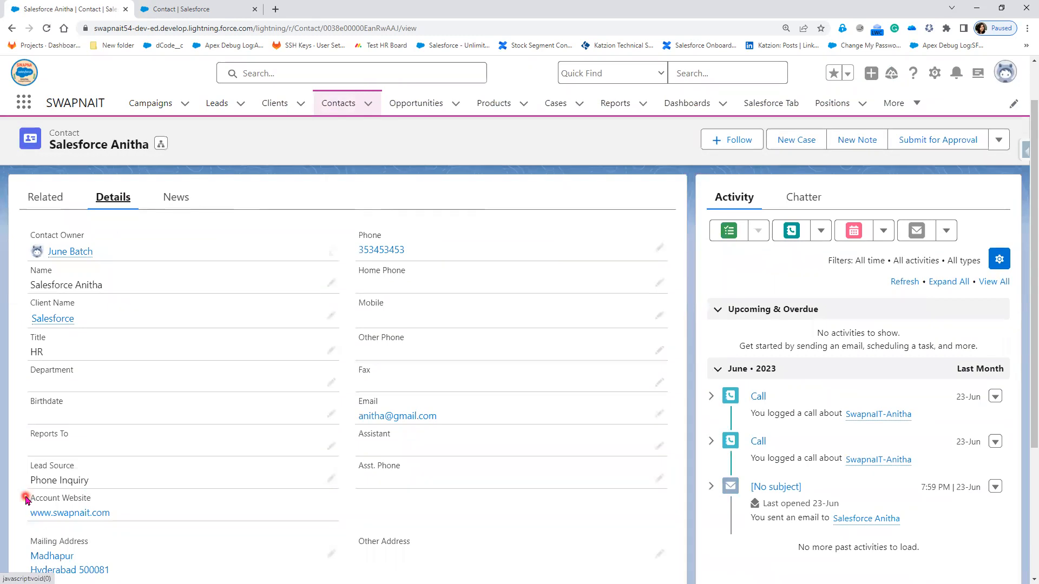
{"action": "left_click_drag", "start_coordinate": [112, 514], "coordinate": [117, 518]}
{"action": "left_click", "coordinate": [118, 518]}
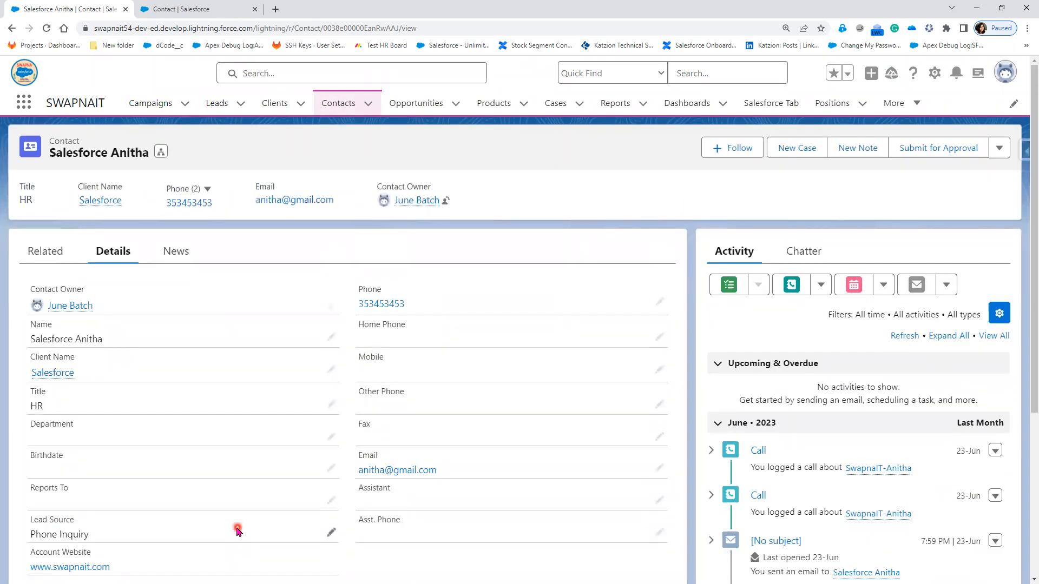
Step: Open the contact's related client Salesforce and view its details to compare the Website field
{"action": "scroll", "coordinate": [191, 492], "scroll_direction": "down", "scroll_amount": 2}
{"action": "scroll", "coordinate": [199, 440], "scroll_direction": "up", "scroll_amount": 2}
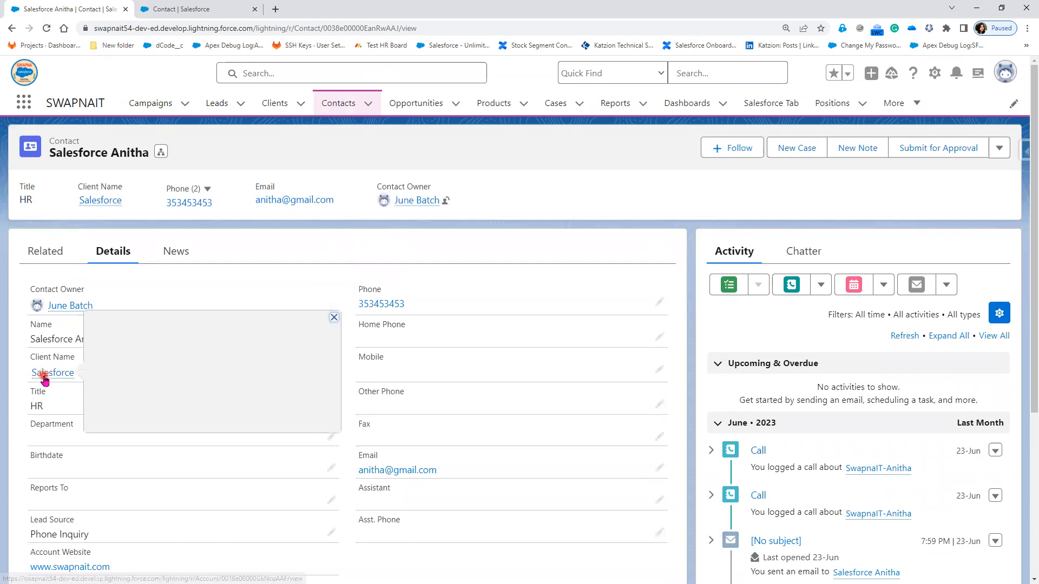
{"action": "left_click", "coordinate": [42, 373]}
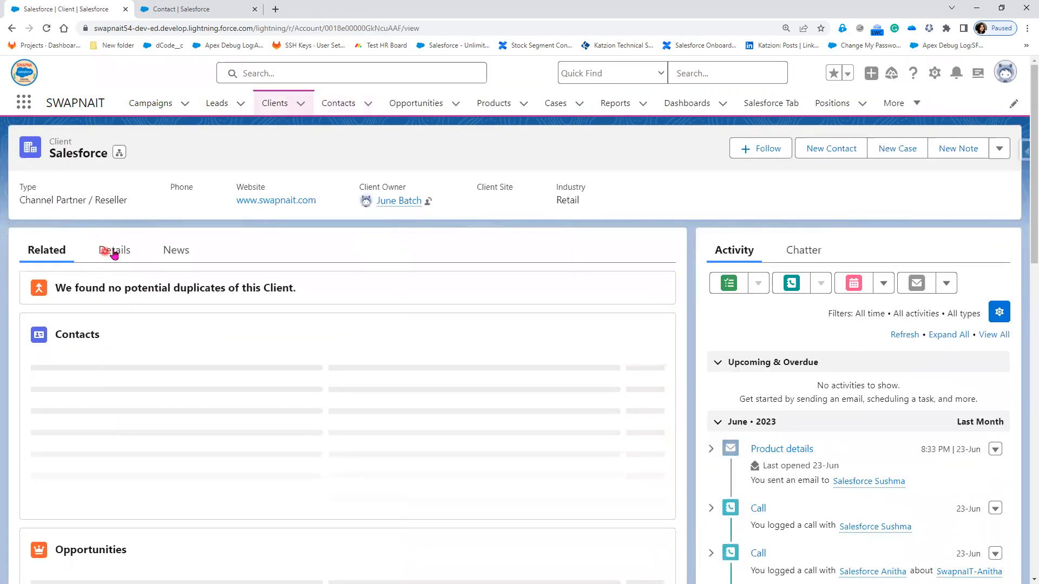
{"action": "left_click", "coordinate": [114, 251]}
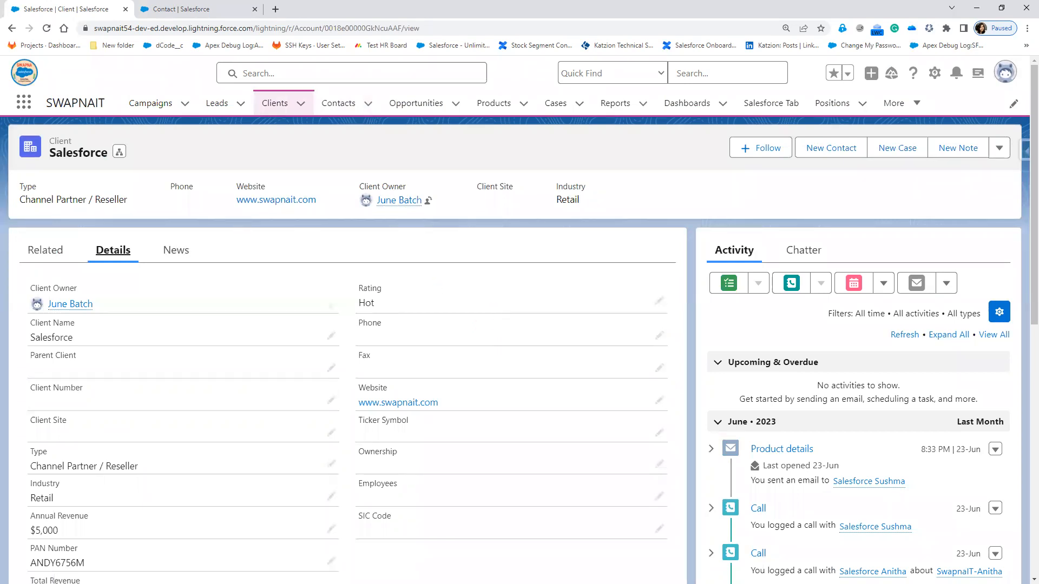
{"action": "mouse_move", "coordinate": [437, 242]}
{"action": "left_mouse_down"}
{"action": "mouse_move", "coordinate": [609, 246]}
{"action": "mouse_move", "coordinate": [610, 339]}
{"action": "mouse_move", "coordinate": [423, 303]}
{"action": "mouse_move", "coordinate": [443, 237]}
{"action": "mouse_move", "coordinate": [416, 299]}
{"action": "left_mouse_up"}
{"action": "mouse_move", "coordinate": [664, 344]}
{"action": "left_mouse_down"}
{"action": "mouse_move", "coordinate": [659, 248]}
{"action": "mouse_move", "coordinate": [883, 248]}
{"action": "mouse_move", "coordinate": [725, 341]}
{"action": "mouse_move", "coordinate": [660, 344]}
{"action": "left_mouse_up"}
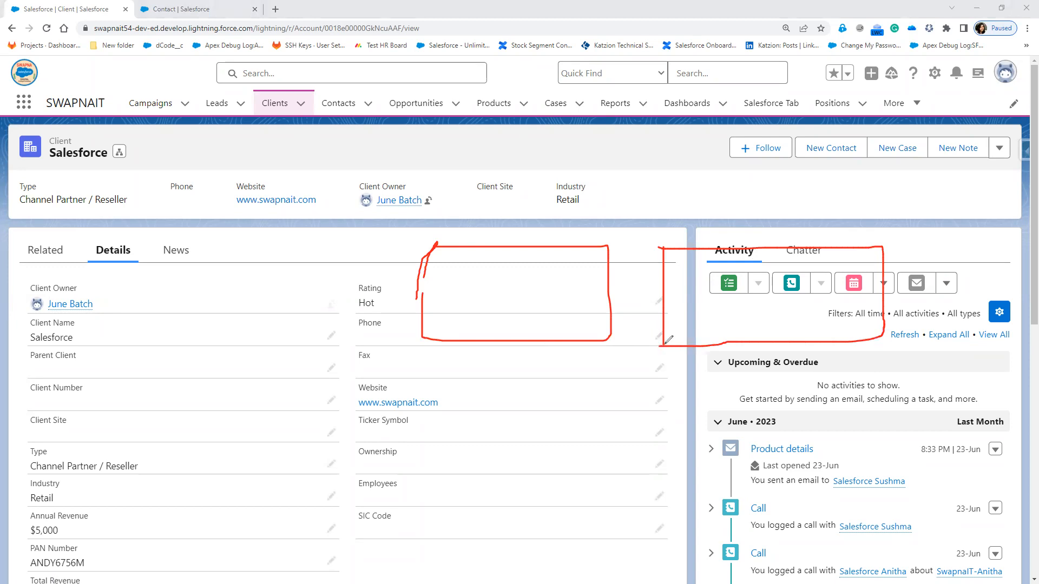
{"action": "left_click_drag", "start_coordinate": [521, 219], "coordinate": [536, 234]}
{"action": "mouse_move", "coordinate": [743, 193]}
{"action": "left_mouse_down"}
{"action": "mouse_move", "coordinate": [758, 208]}
{"action": "mouse_move", "coordinate": [744, 222]}
{"action": "left_mouse_up"}
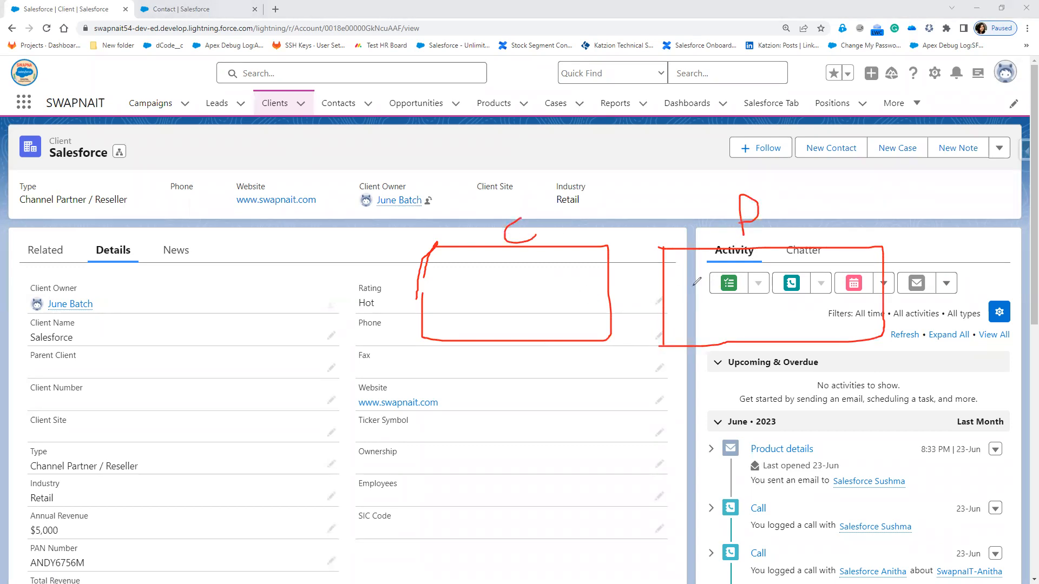
{"action": "left_click_drag", "start_coordinate": [461, 268], "coordinate": [464, 336]}
{"action": "left_click_drag", "start_coordinate": [495, 249], "coordinate": [499, 326]}
{"action": "left_click_drag", "start_coordinate": [534, 249], "coordinate": [540, 366]}
{"action": "left_click_drag", "start_coordinate": [572, 258], "coordinate": [586, 368]}
{"action": "left_click_drag", "start_coordinate": [739, 248], "coordinate": [740, 328]}
{"action": "left_click_drag", "start_coordinate": [777, 266], "coordinate": [790, 341]}
{"action": "mouse_move", "coordinate": [819, 244]}
{"action": "left_mouse_down"}
{"action": "mouse_move", "coordinate": [839, 329]}
{"action": "mouse_move", "coordinate": [862, 338]}
{"action": "left_mouse_up"}
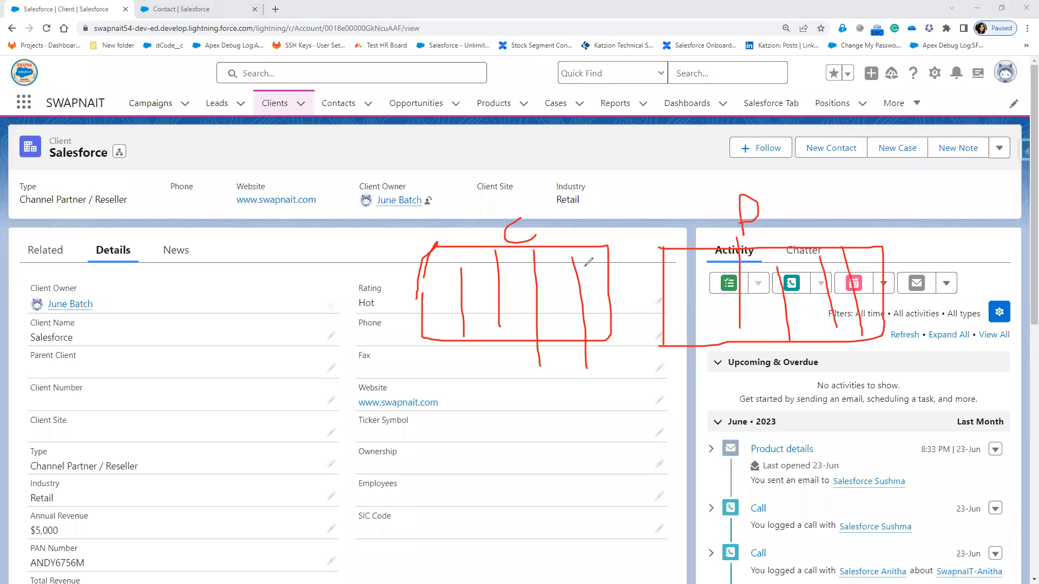
{"action": "left_click_drag", "start_coordinate": [427, 267], "coordinate": [596, 267]}
{"action": "left_click_drag", "start_coordinate": [421, 296], "coordinate": [613, 296]}
{"action": "left_click_drag", "start_coordinate": [411, 322], "coordinate": [631, 322]}
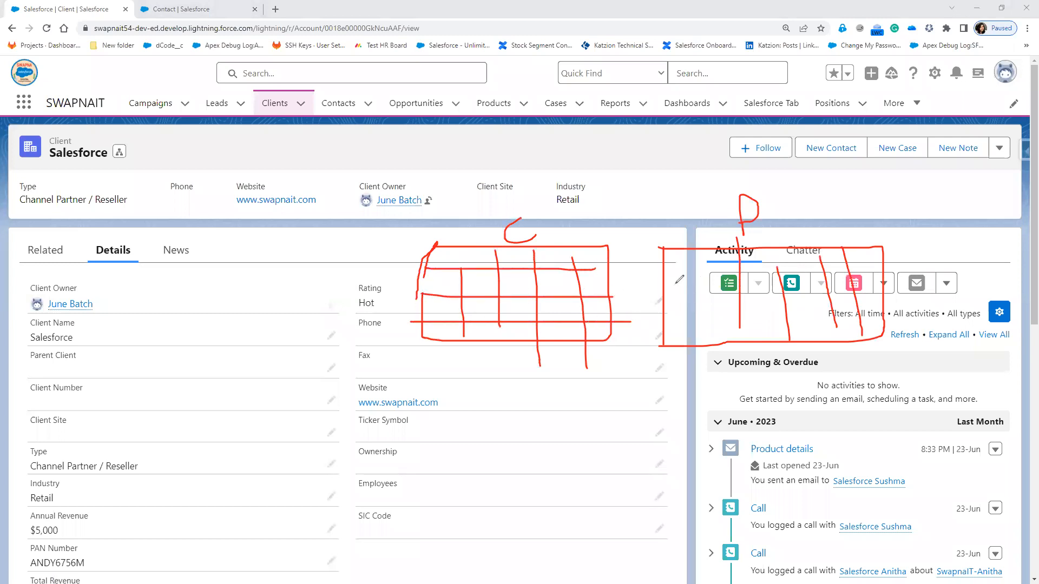
{"action": "left_click_drag", "start_coordinate": [664, 273], "coordinate": [882, 273]}
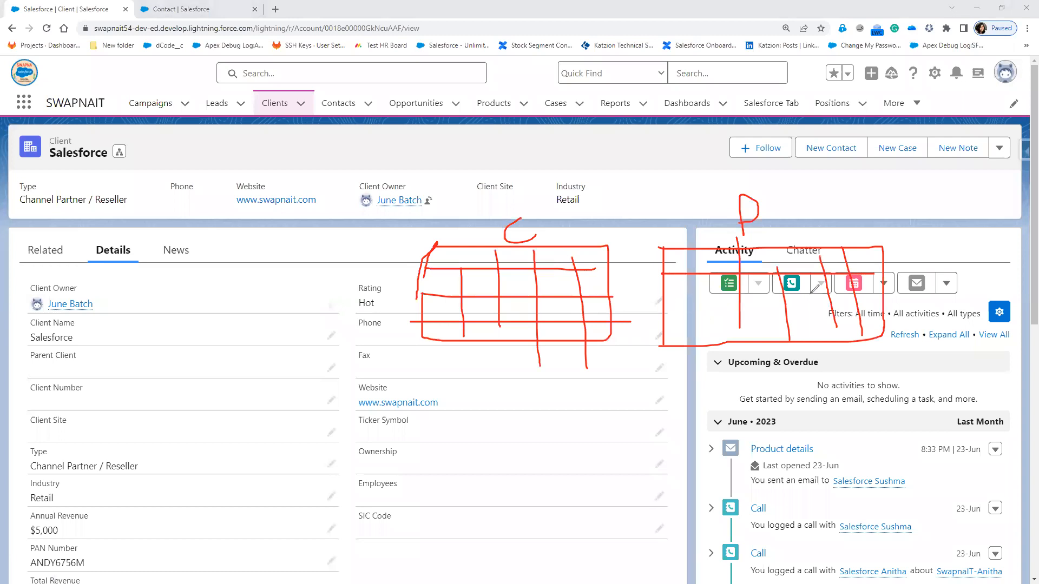
{"action": "left_click_drag", "start_coordinate": [655, 301], "coordinate": [923, 297]}
{"action": "mouse_move", "coordinate": [658, 332]}
{"action": "left_mouse_down"}
{"action": "mouse_move", "coordinate": [923, 312]}
{"action": "mouse_move", "coordinate": [946, 336]}
{"action": "left_mouse_up"}
{"action": "mouse_move", "coordinate": [401, 180]}
{"action": "left_mouse_down"}
{"action": "mouse_move", "coordinate": [397, 270]}
{"action": "mouse_move", "coordinate": [706, 466]}
{"action": "mouse_move", "coordinate": [1007, 236]}
{"action": "left_mouse_up"}
{"action": "mouse_move", "coordinate": [995, 193]}
{"action": "left_mouse_down"}
{"action": "mouse_move", "coordinate": [395, 179]}
{"action": "mouse_move", "coordinate": [973, 160]}
{"action": "mouse_move", "coordinate": [979, 187]}
{"action": "left_mouse_up"}
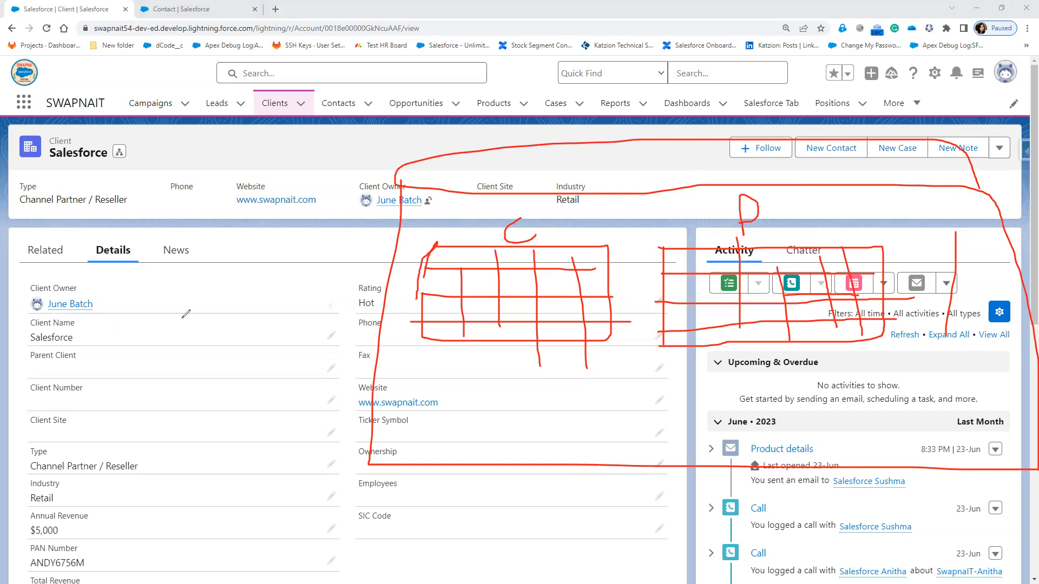
{"action": "mouse_move", "coordinate": [39, 277]}
{"action": "left_mouse_down"}
{"action": "mouse_move", "coordinate": [165, 276]}
{"action": "mouse_move", "coordinate": [168, 403]}
{"action": "mouse_move", "coordinate": [42, 279]}
{"action": "left_mouse_up"}
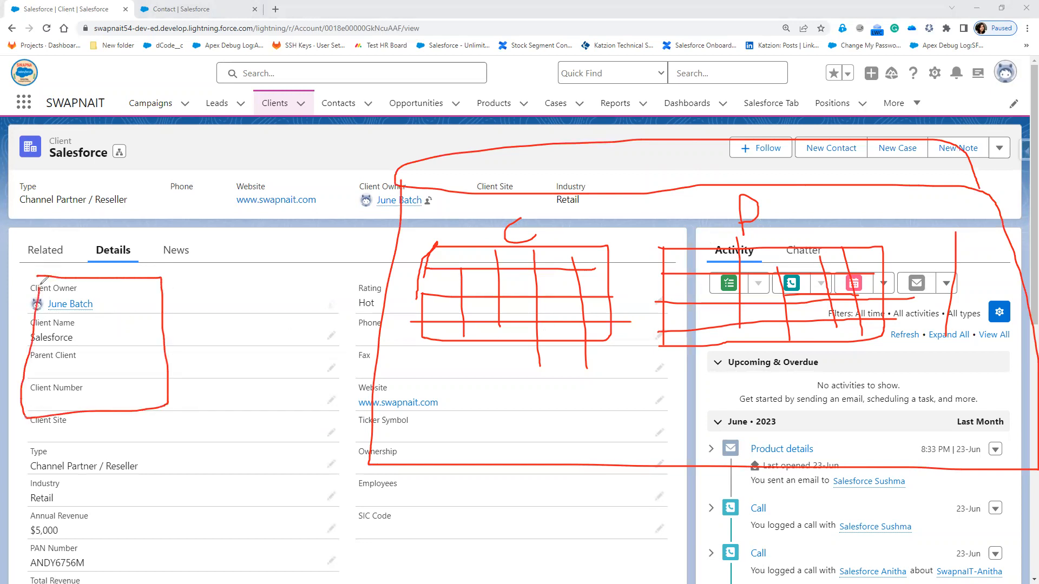
{"action": "mouse_move", "coordinate": [465, 324]}
{"action": "left_mouse_down"}
{"action": "mouse_move", "coordinate": [373, 301]}
{"action": "mouse_move", "coordinate": [141, 342]}
{"action": "mouse_move", "coordinate": [154, 354]}
{"action": "left_mouse_up"}
{"action": "mouse_move", "coordinate": [761, 319]}
{"action": "left_mouse_down"}
{"action": "mouse_move", "coordinate": [741, 349]}
{"action": "mouse_move", "coordinate": [151, 365]}
{"action": "mouse_move", "coordinate": [135, 381]}
{"action": "mouse_move", "coordinate": [158, 380]}
{"action": "left_mouse_up"}
{"action": "mouse_move", "coordinate": [263, 322]}
{"action": "left_mouse_down"}
{"action": "mouse_move", "coordinate": [258, 339]}
{"action": "mouse_move", "coordinate": [273, 324]}
{"action": "mouse_move", "coordinate": [317, 338]}
{"action": "left_mouse_up"}
{"action": "left_click", "coordinate": [274, 317]}
{"action": "left_click", "coordinate": [304, 317]}
{"action": "left_click_drag", "start_coordinate": [317, 338], "coordinate": [323, 318]}
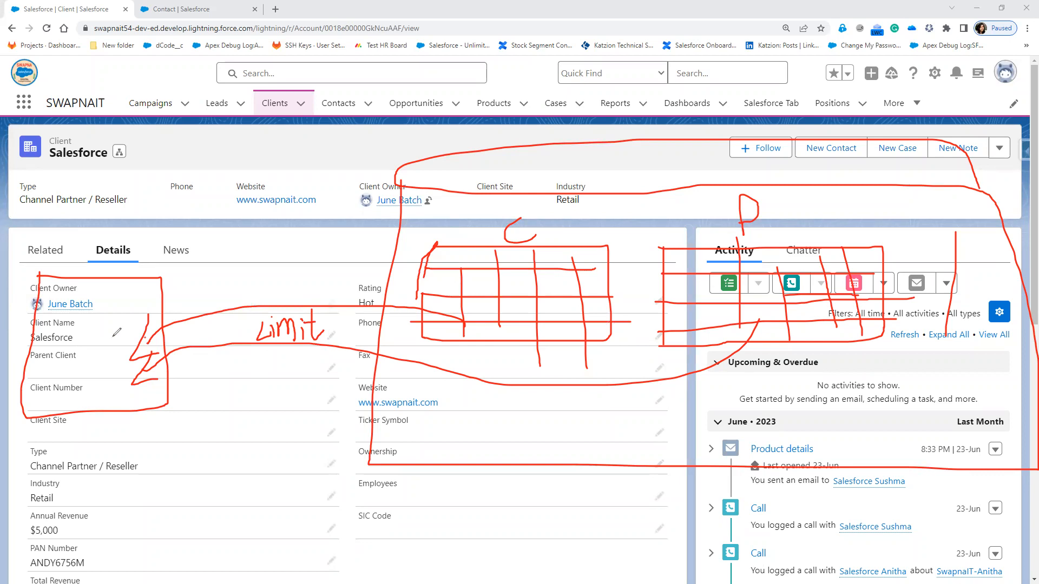
{"action": "mouse_move", "coordinate": [33, 335]}
{"action": "left_mouse_down"}
{"action": "mouse_move", "coordinate": [107, 353]}
{"action": "mouse_move", "coordinate": [32, 356]}
{"action": "left_mouse_up"}
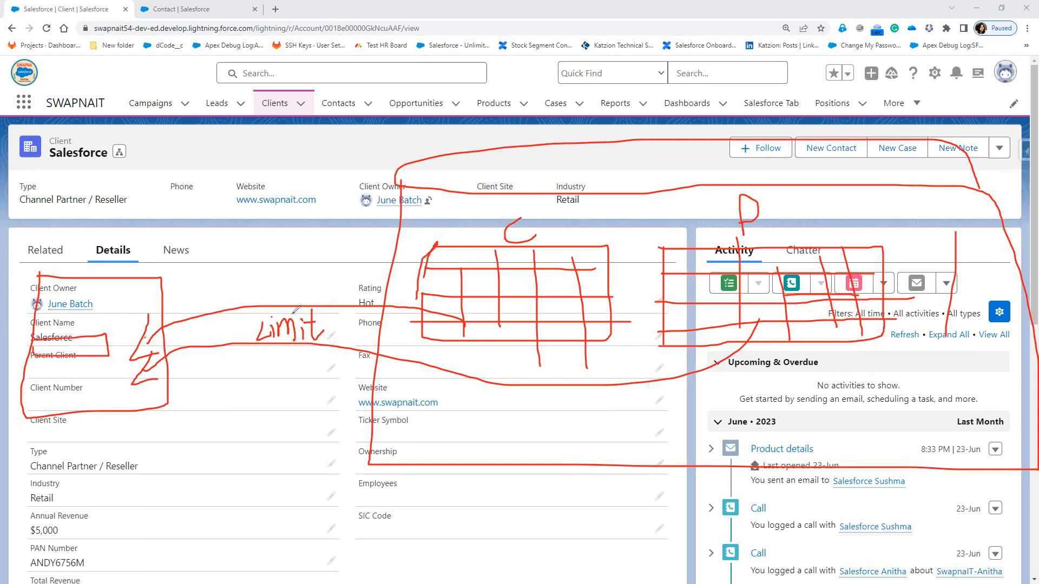
{"action": "mouse_move", "coordinate": [93, 340]}
{"action": "left_mouse_down"}
{"action": "mouse_move", "coordinate": [75, 355]}
{"action": "mouse_move", "coordinate": [104, 395]}
{"action": "mouse_move", "coordinate": [103, 373]}
{"action": "mouse_move", "coordinate": [34, 373]}
{"action": "left_mouse_up"}
{"action": "left_click_drag", "start_coordinate": [61, 372], "coordinate": [59, 403]}
{"action": "left_click_drag", "start_coordinate": [60, 391], "coordinate": [62, 380]}
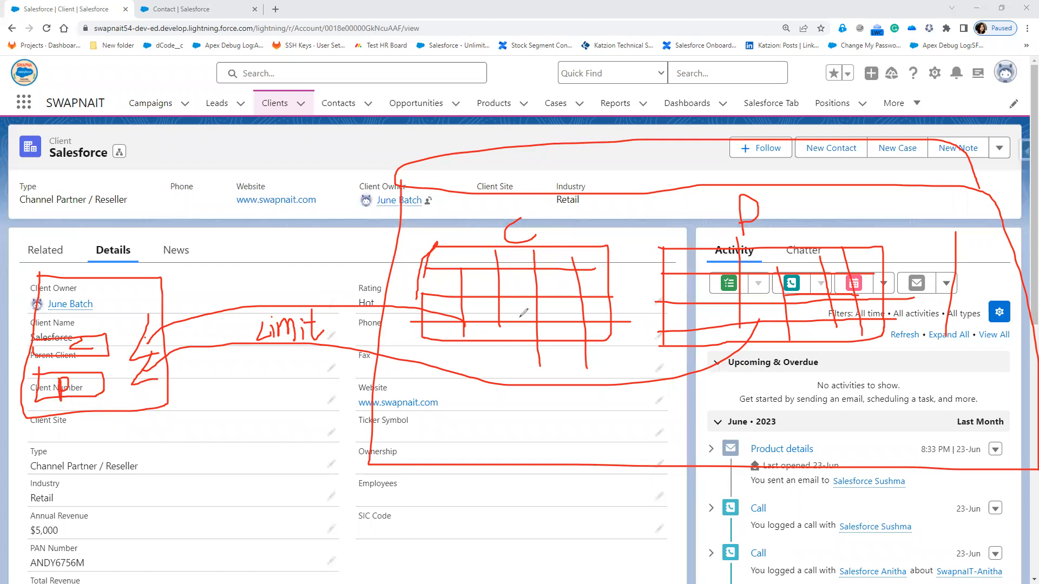
{"action": "left_click_drag", "start_coordinate": [598, 250], "coordinate": [601, 331]}
{"action": "mouse_move", "coordinate": [608, 244]}
{"action": "left_mouse_down"}
{"action": "mouse_move", "coordinate": [623, 243]}
{"action": "mouse_move", "coordinate": [630, 306]}
{"action": "mouse_move", "coordinate": [602, 342]}
{"action": "left_mouse_up"}
{"action": "left_click_drag", "start_coordinate": [40, 375], "coordinate": [125, 407]}
{"action": "left_click_drag", "start_coordinate": [108, 372], "coordinate": [35, 403]}
{"action": "mouse_move", "coordinate": [211, 341]}
{"action": "left_mouse_down"}
{"action": "mouse_move", "coordinate": [249, 371]}
{"action": "mouse_move", "coordinate": [208, 382]}
{"action": "left_mouse_up"}
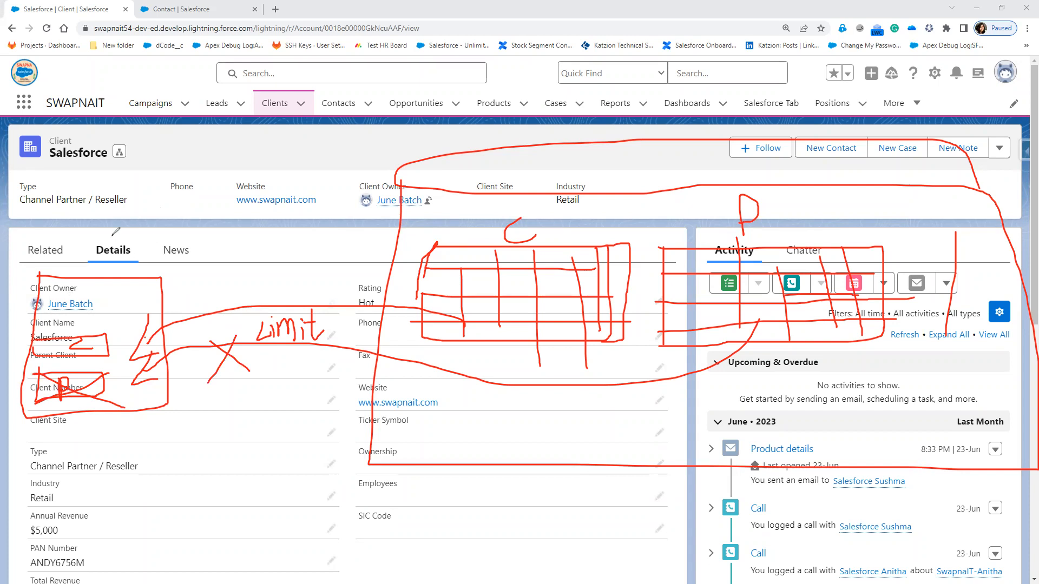
{"action": "left_click", "coordinate": [82, 235]}
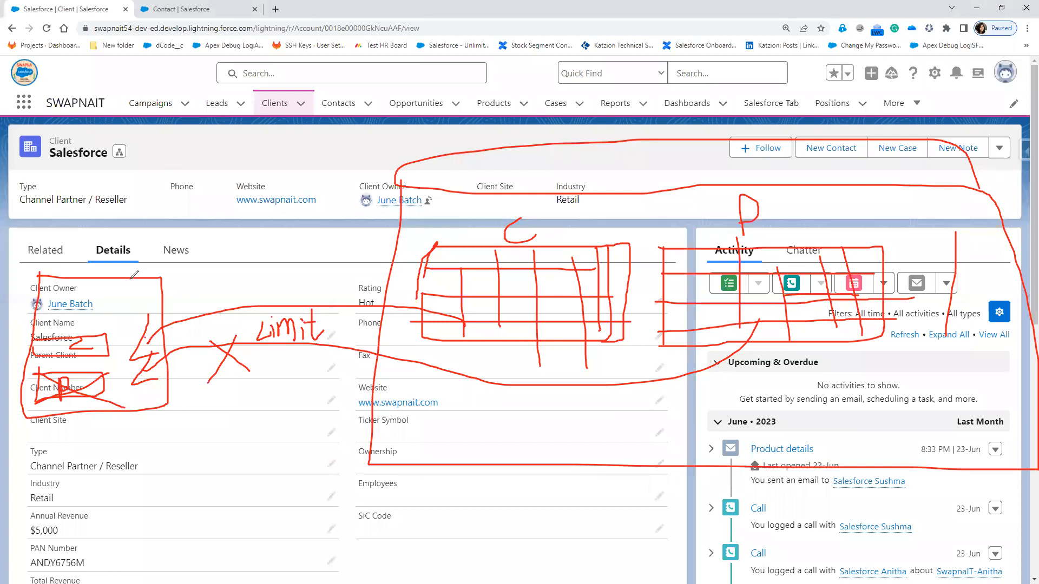
{"action": "mouse_move", "coordinate": [466, 312]}
{"action": "left_mouse_down"}
{"action": "mouse_move", "coordinate": [301, 287]}
{"action": "mouse_move", "coordinate": [147, 322]}
{"action": "mouse_move", "coordinate": [139, 336]}
{"action": "left_mouse_up"}
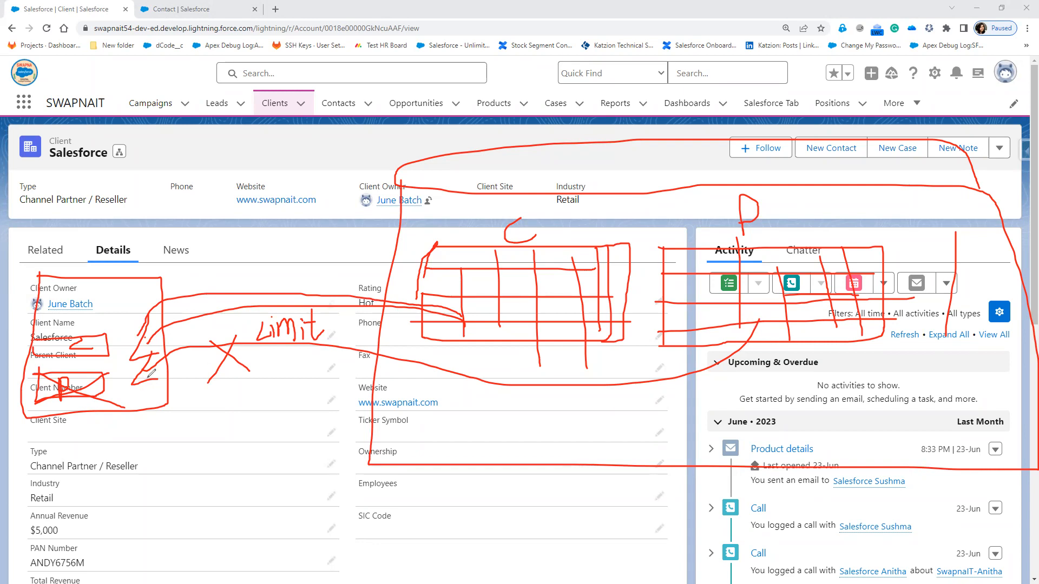
{"action": "left_click_drag", "start_coordinate": [200, 336], "coordinate": [256, 371]}
{"action": "left_click_drag", "start_coordinate": [231, 323], "coordinate": [212, 381]}
{"action": "key", "text": "Escape"}
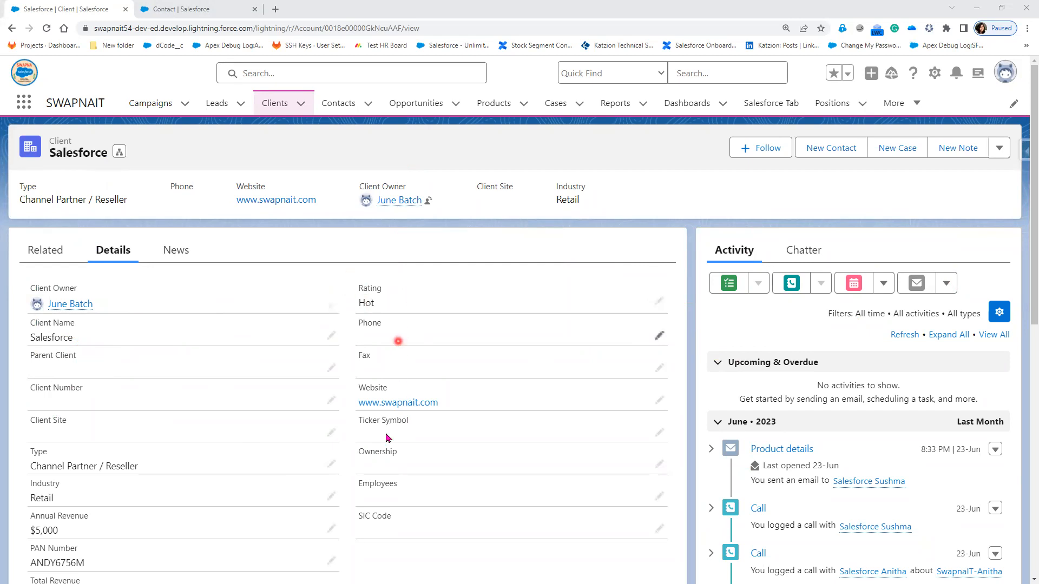
{"action": "scroll", "coordinate": [386, 436], "scroll_direction": "down", "scroll_amount": 2}
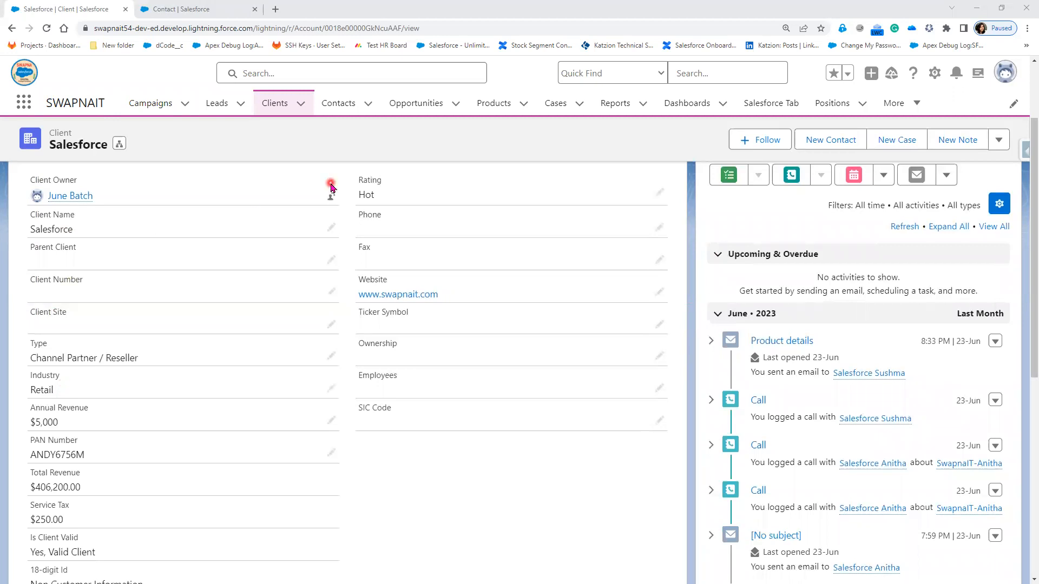
Step: Return to the Contact object's fields in setup and start another new custom field with the Formula data type
{"action": "left_click", "coordinate": [185, 10]}
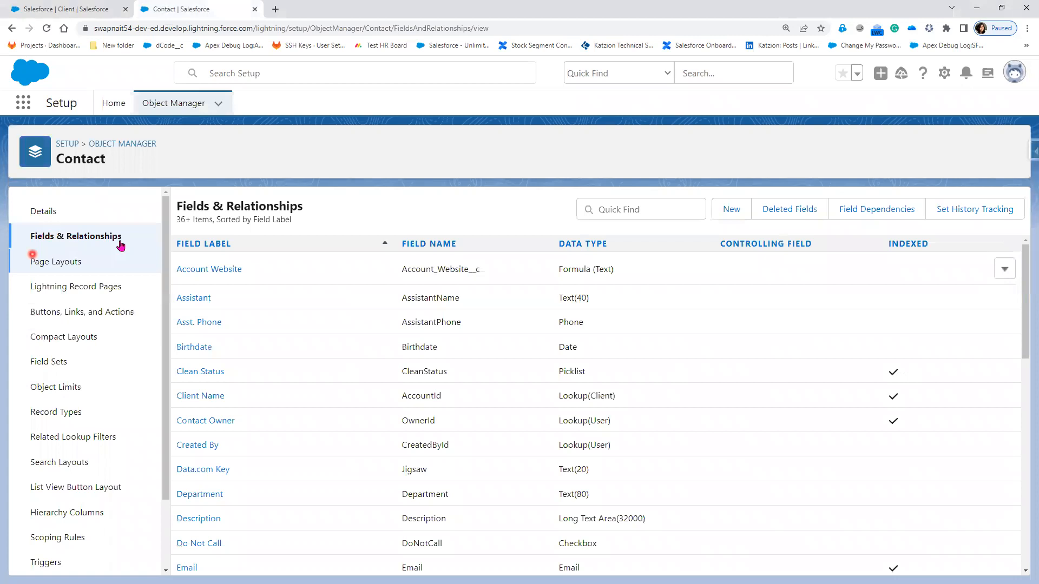
{"action": "left_click", "coordinate": [739, 211]}
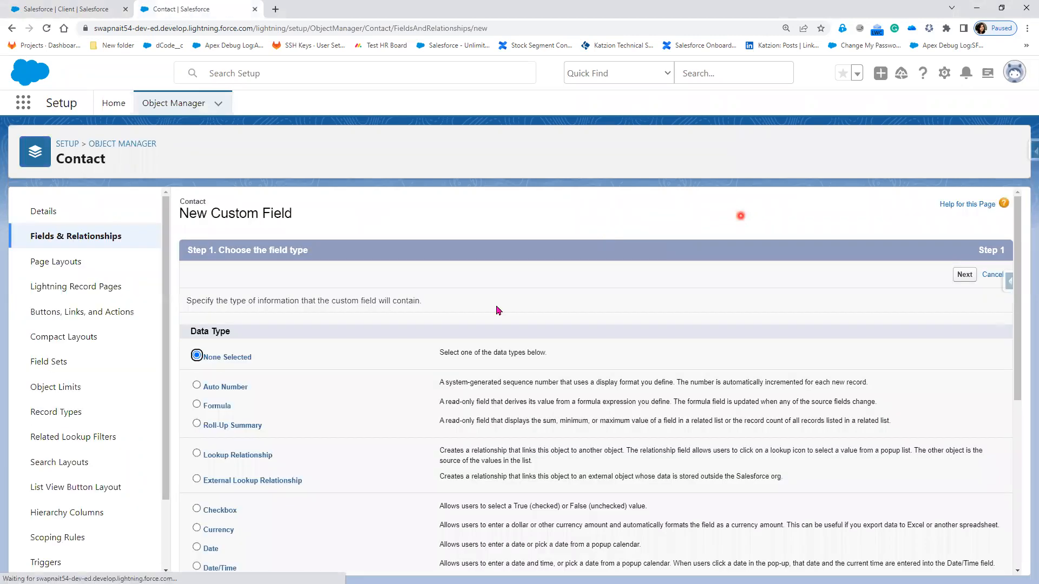
{"action": "left_click", "coordinate": [218, 406]}
{"action": "left_click", "coordinate": [957, 277]}
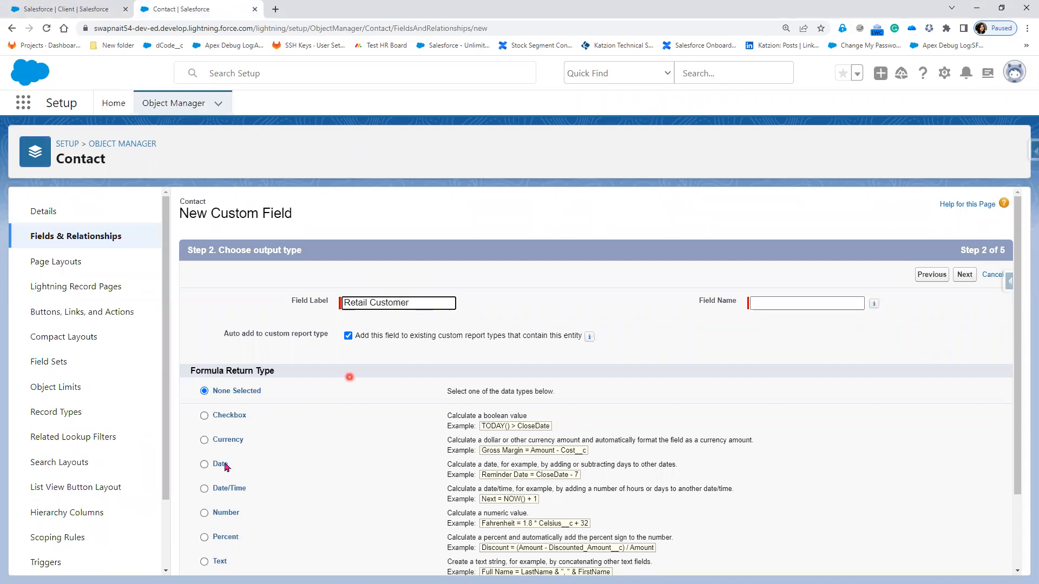
Step: Label the formula field Retail Customer, choose the Checkbox return type, and proceed to the formula editor
{"action": "left_click", "coordinate": [220, 417]}
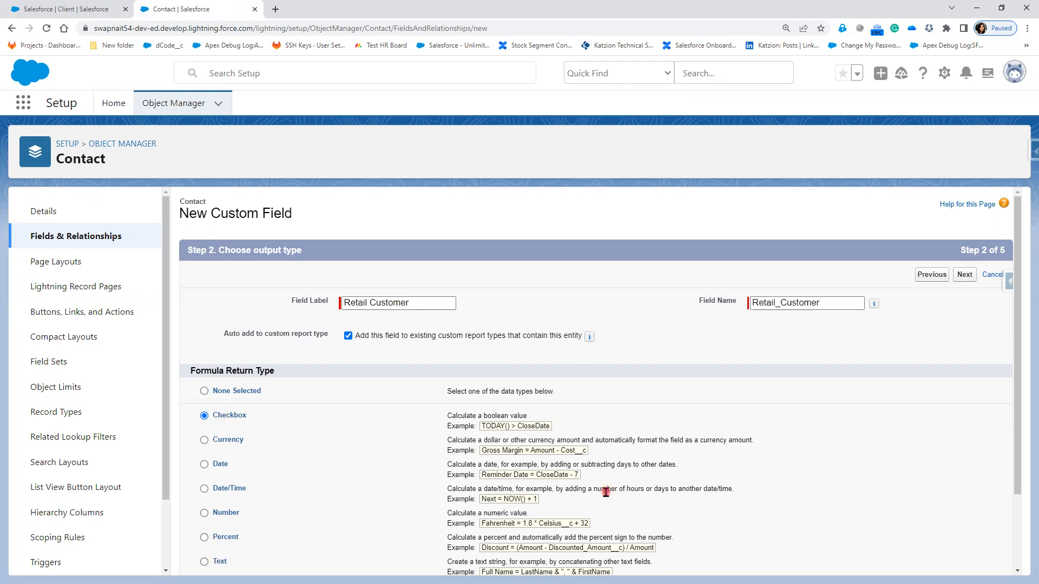
{"action": "scroll", "coordinate": [663, 541], "scroll_direction": "down", "scroll_amount": 2}
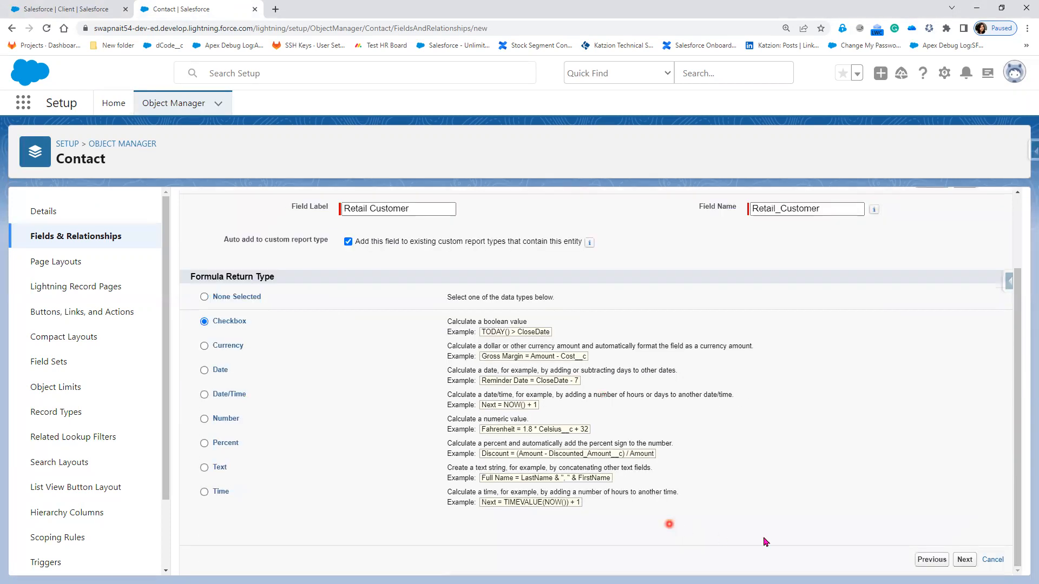
{"action": "left_click", "coordinate": [970, 561]}
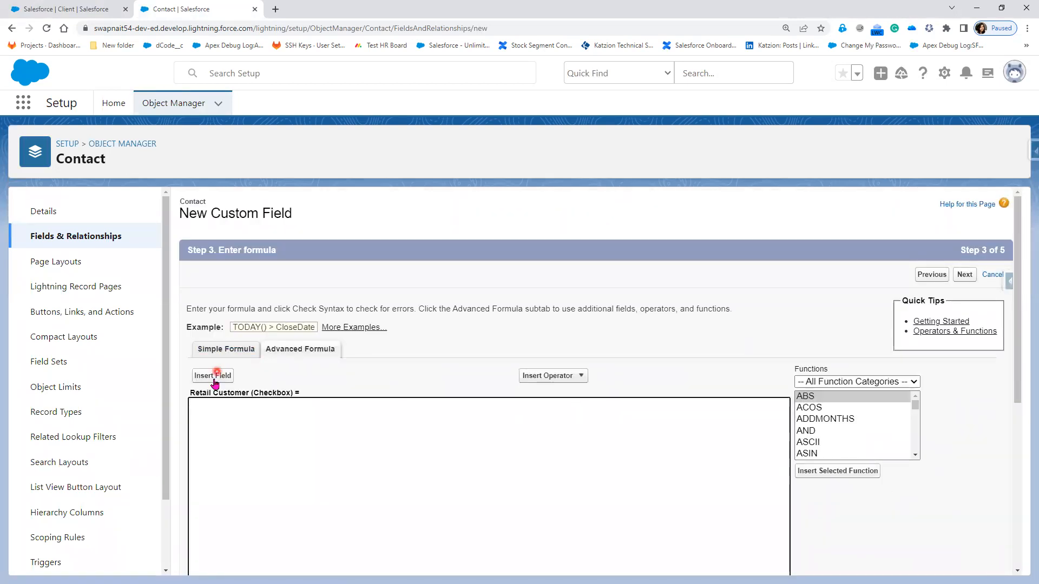
Step: Insert the related Client's Rating field into the Retail Customer formula
{"action": "left_click", "coordinate": [213, 379]}
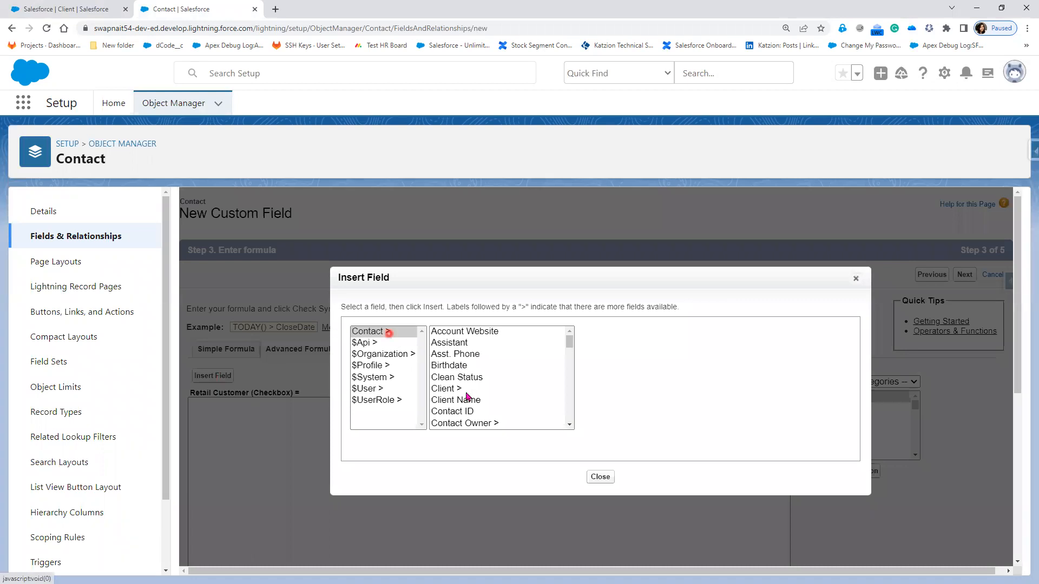
{"action": "left_click", "coordinate": [450, 391]}
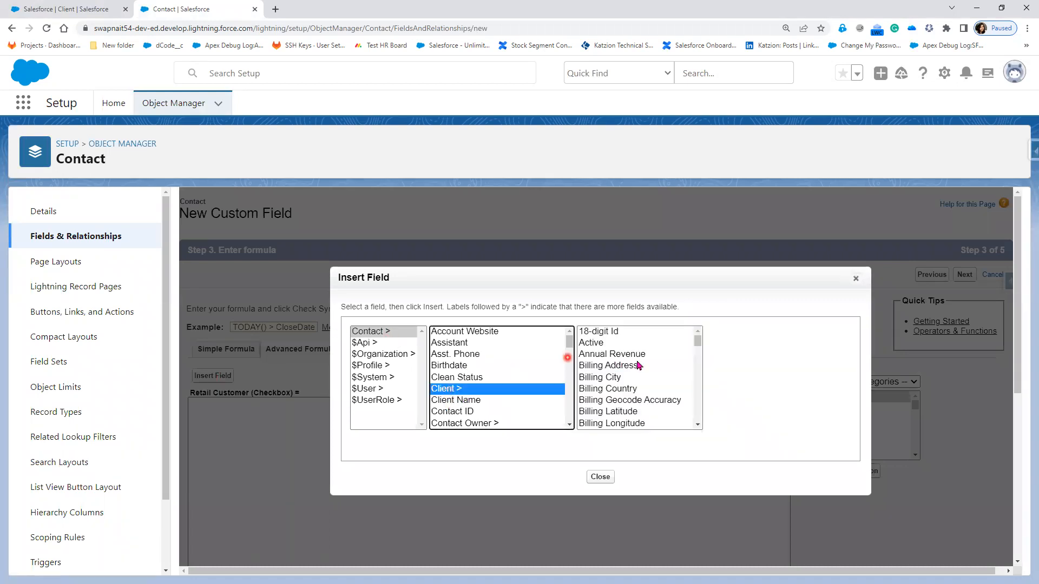
{"action": "scroll", "coordinate": [634, 402], "scroll_direction": "down", "scroll_amount": 7}
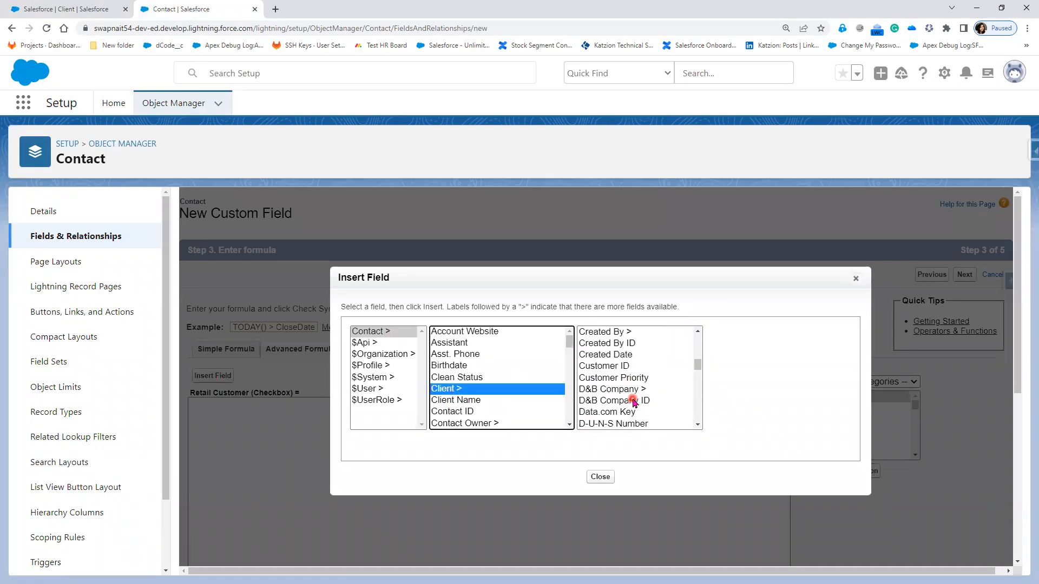
{"action": "scroll", "coordinate": [634, 402], "scroll_direction": "down", "scroll_amount": 3}
{"action": "scroll", "coordinate": [634, 403], "scroll_direction": "up", "scroll_amount": 5}
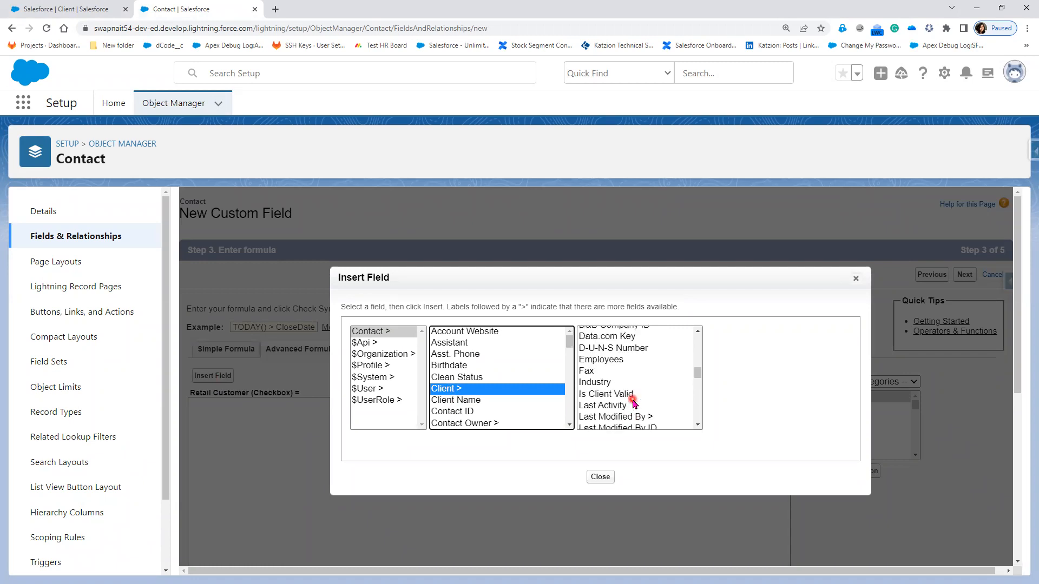
{"action": "scroll", "coordinate": [634, 402], "scroll_direction": "down", "scroll_amount": 8}
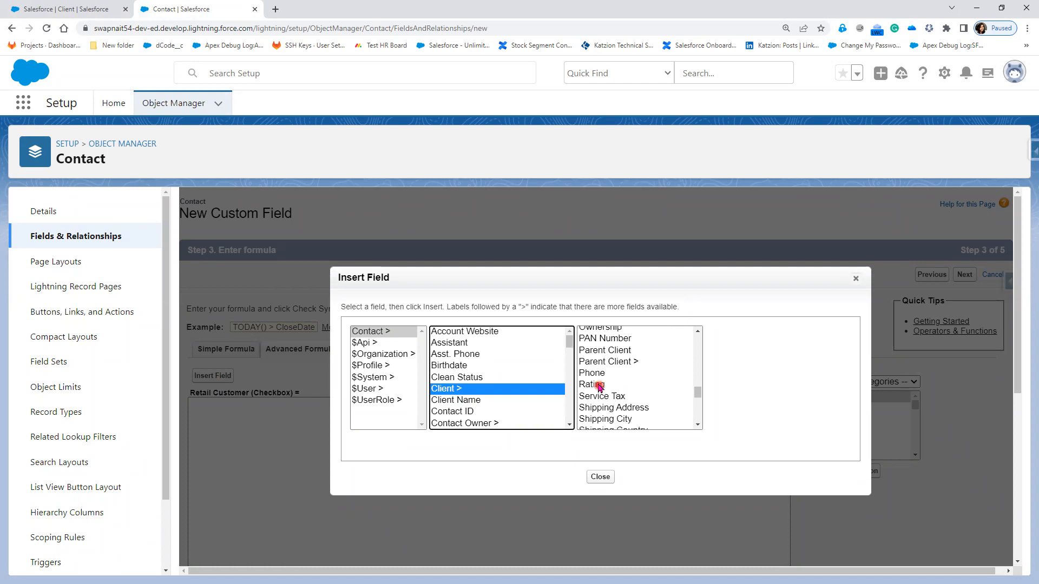
{"action": "left_click", "coordinate": [599, 388]}
{"action": "left_click", "coordinate": [755, 404]}
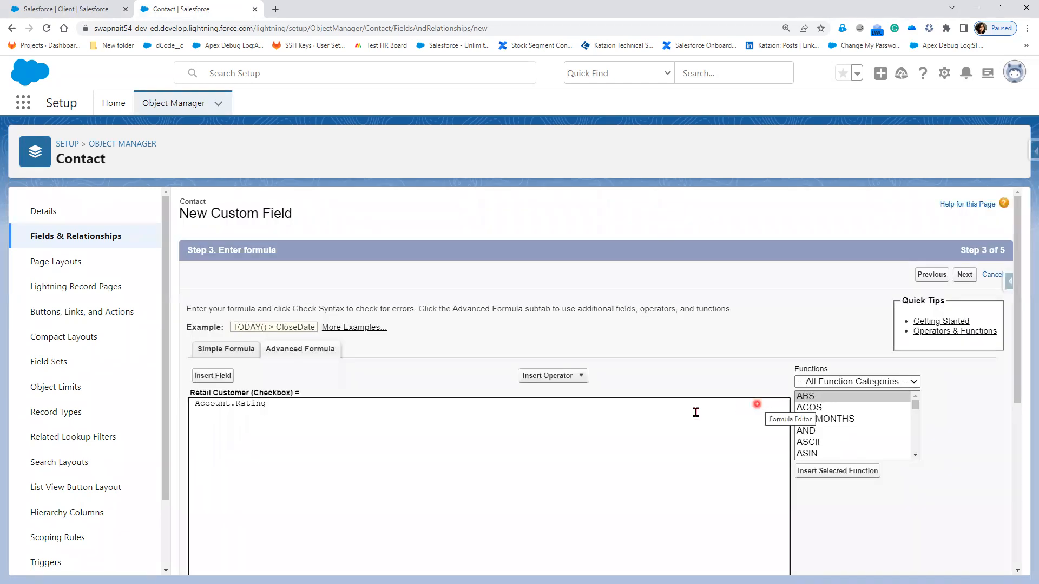
Step: Insert the ISPICKVAL function in front of Account.Rating in the formula
{"action": "left_click", "coordinate": [192, 403]}
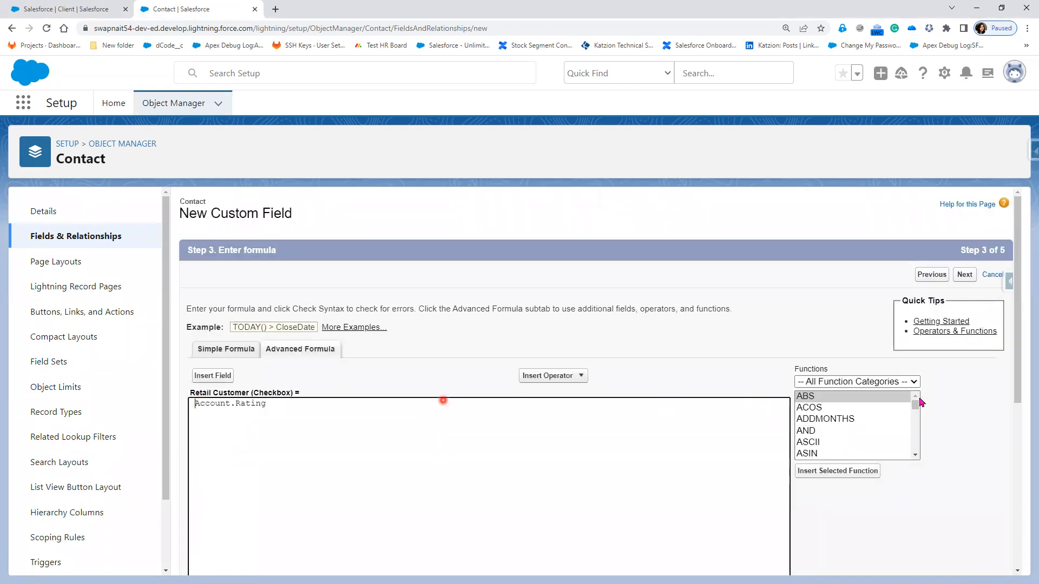
{"action": "scroll", "coordinate": [909, 410], "scroll_direction": "down", "scroll_amount": 4}
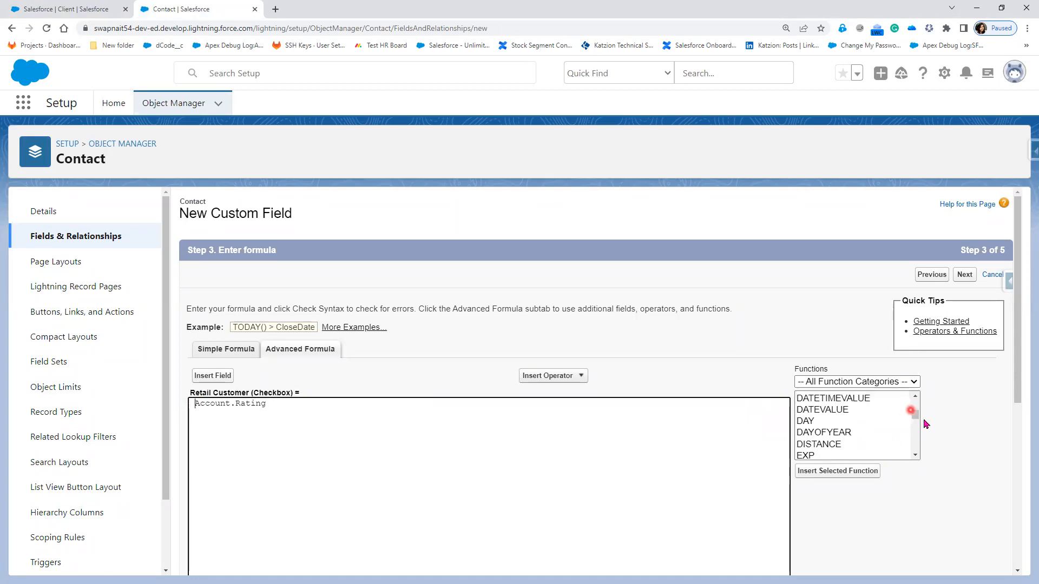
{"action": "scroll", "coordinate": [859, 451], "scroll_direction": "down", "scroll_amount": 2}
{"action": "scroll", "coordinate": [860, 450], "scroll_direction": "down", "scroll_amount": 3}
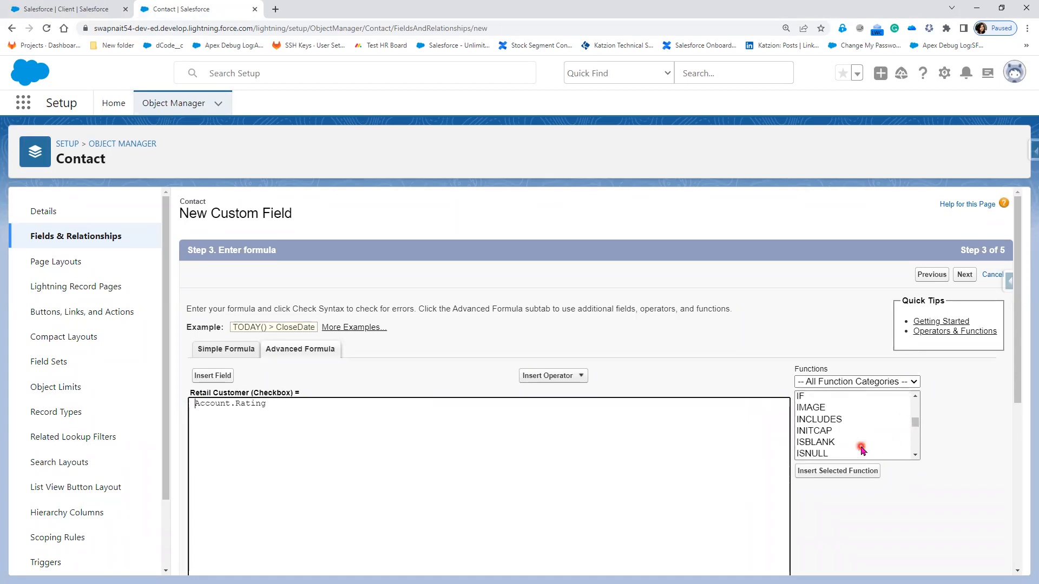
{"action": "scroll", "coordinate": [852, 445], "scroll_direction": "down", "scroll_amount": 1}
{"action": "left_click", "coordinate": [842, 447]}
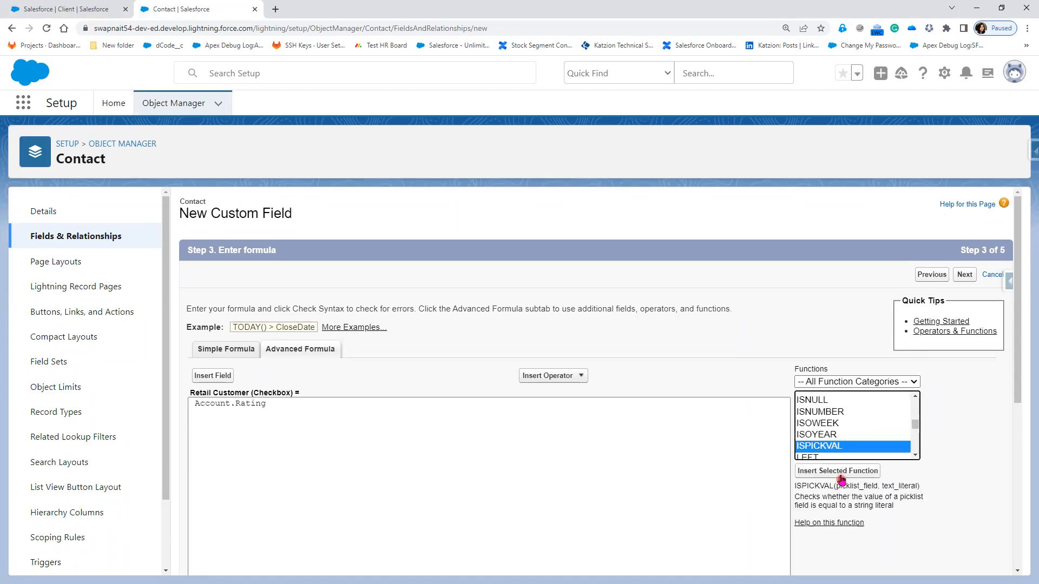
{"action": "left_click", "coordinate": [836, 471]}
Step: Move Account.Rating into the ISPICKVAL function in place of the picklist_field placeholder
{"action": "double_click", "coordinate": [419, 404]}
{"action": "left_click", "coordinate": [491, 404]}
{"action": "left_click", "coordinate": [404, 404], "text": "shift"}
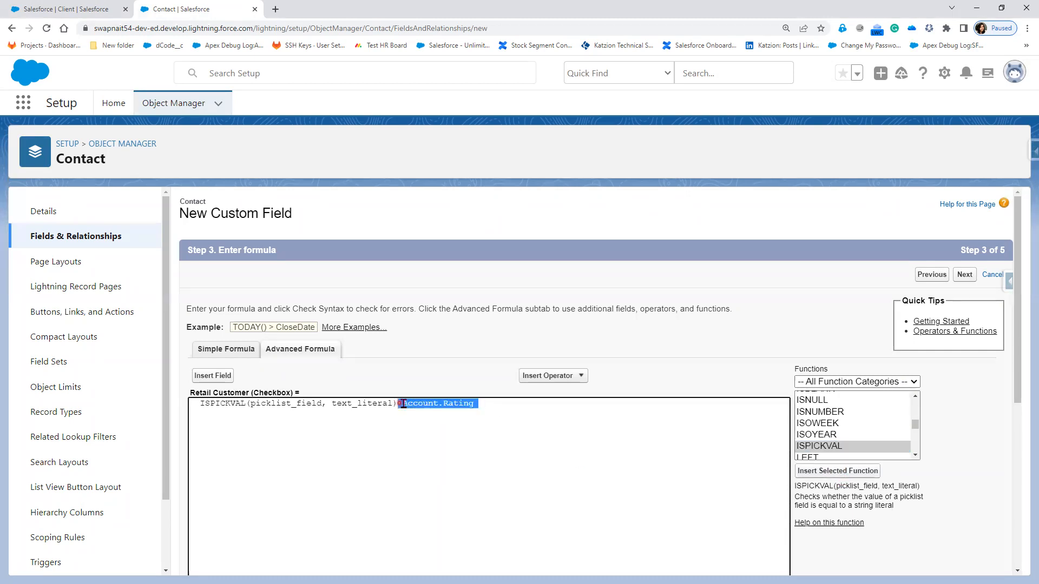
{"action": "key", "text": "ctrl+x"}
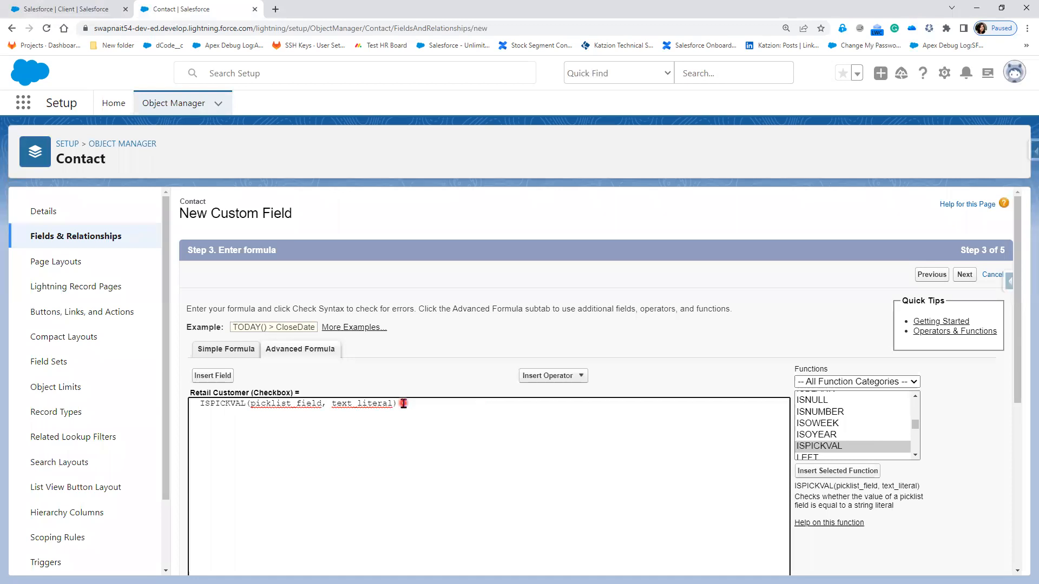
{"action": "double_click", "coordinate": [278, 403]}
{"action": "key", "text": "ctrl+v"}
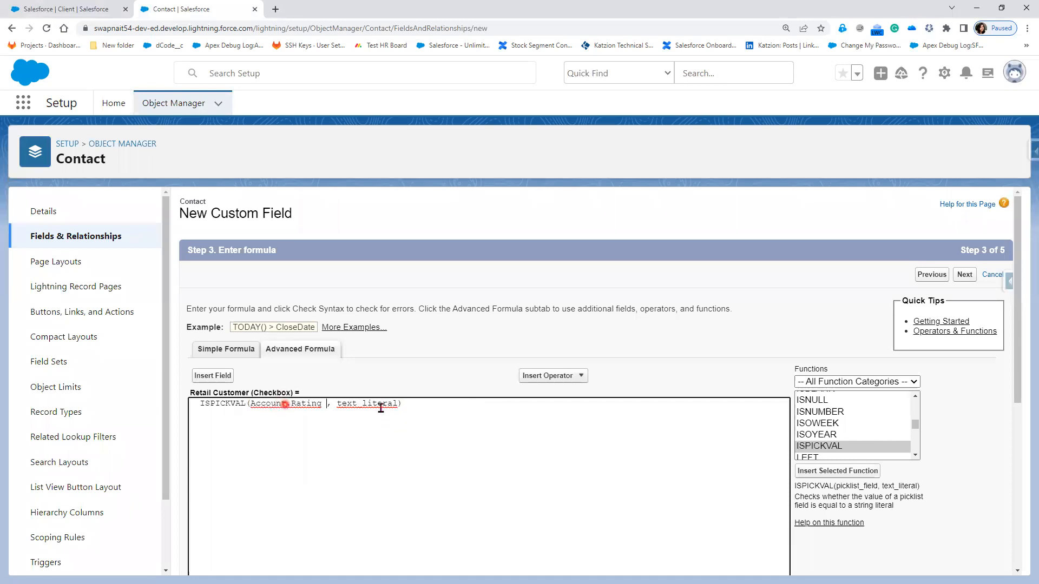
Step: Replace the text_literal placeholder with "Hot", checking the spelling against the Rating on the Salesforce client record
{"action": "right_click", "coordinate": [372, 405]}
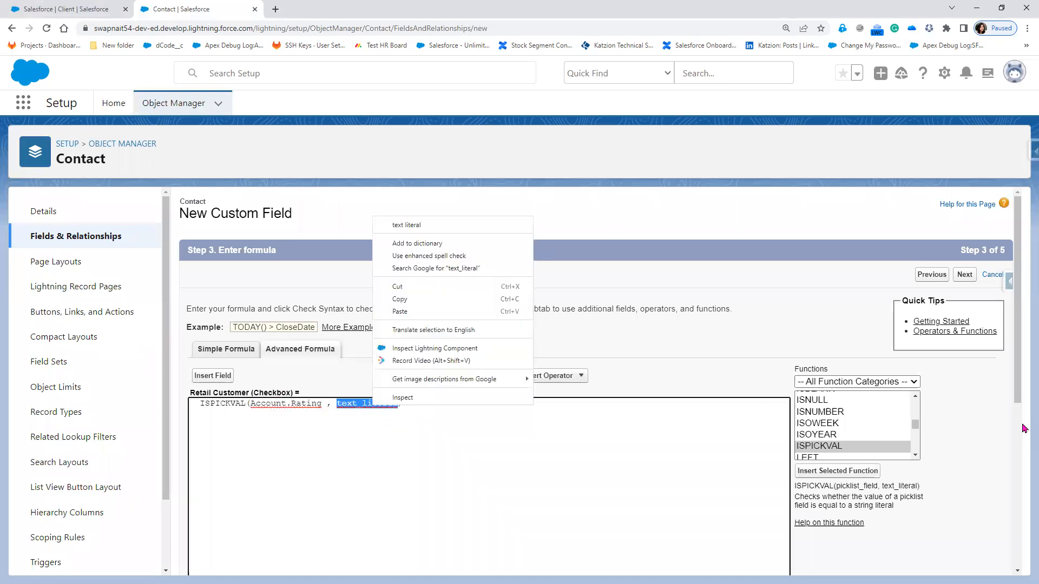
{"action": "left_click", "coordinate": [1022, 428]}
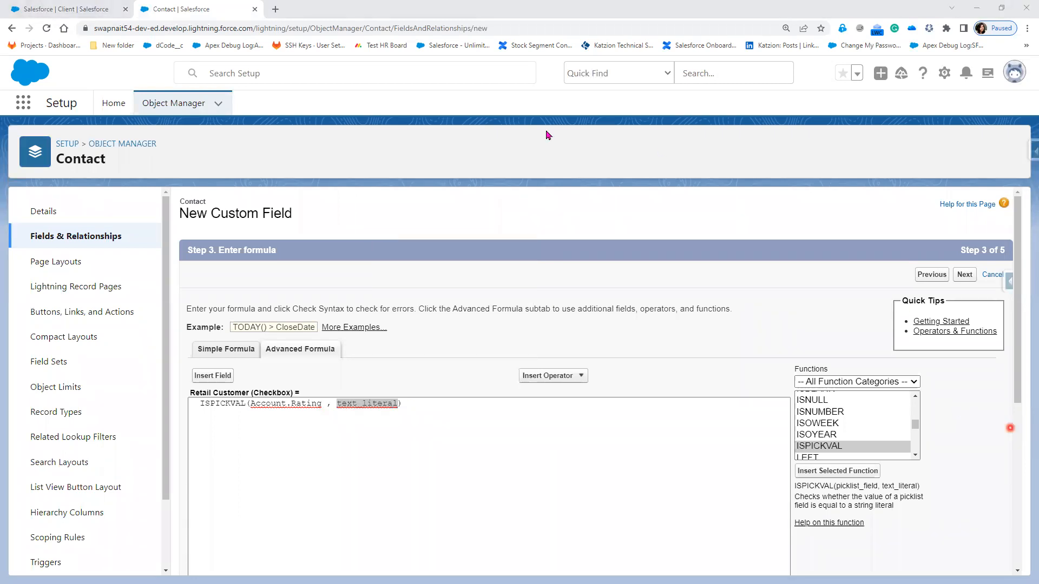
{"action": "double_click", "coordinate": [366, 403]}
{"action": "key", "text": "BackSpace"}
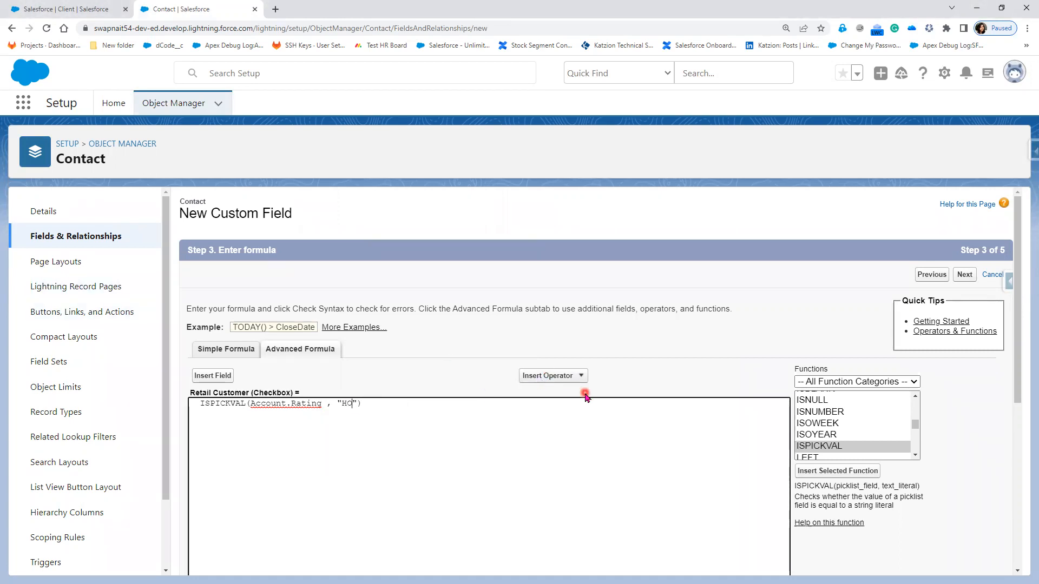
{"action": "left_click", "coordinate": [83, 15]}
{"action": "left_click", "coordinate": [170, 5]}
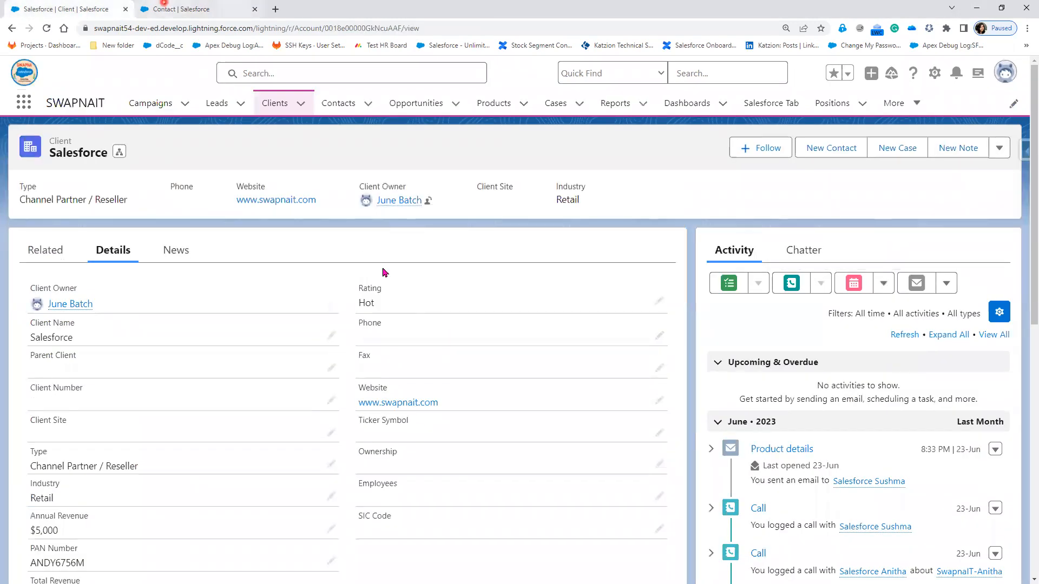
{"action": "key", "text": "BackSpace"}
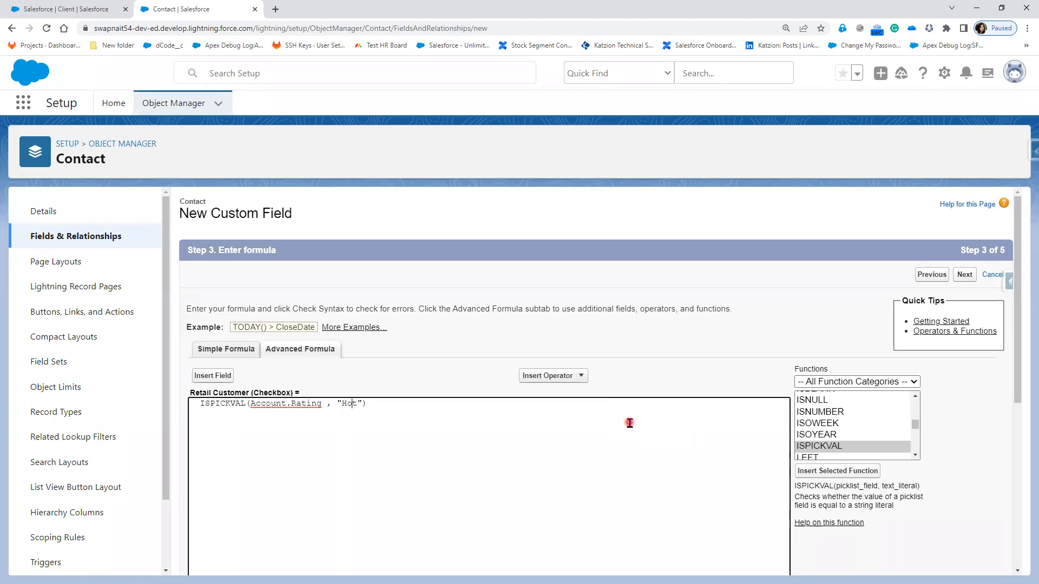
Step: Check the Industry on the Salesforce client record and look through the insertable Contact fields for the formula's next condition
{"action": "left_click", "coordinate": [401, 401]}
{"action": "left_click", "coordinate": [213, 375]}
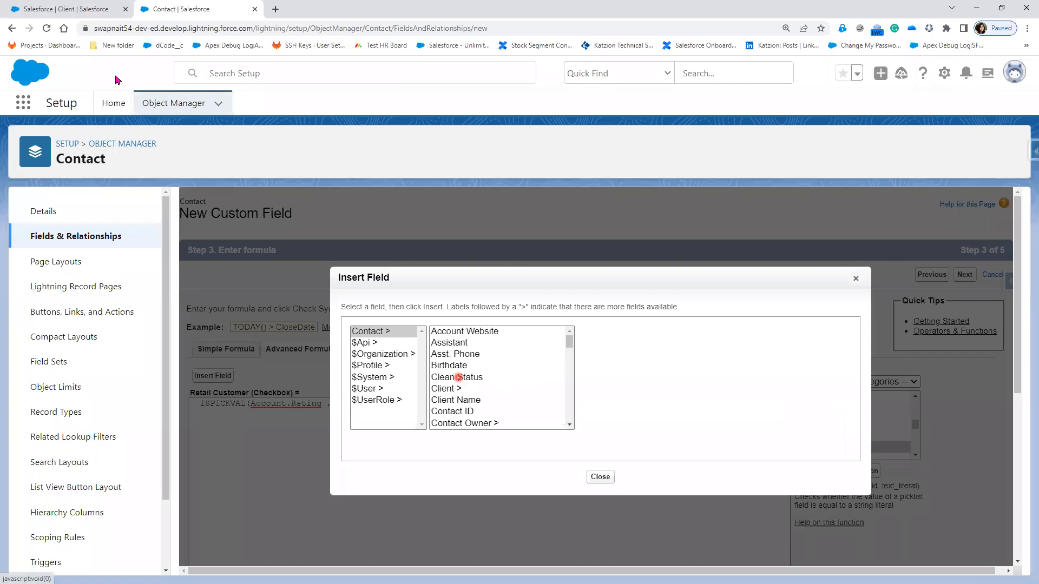
{"action": "left_click", "coordinate": [88, 10]}
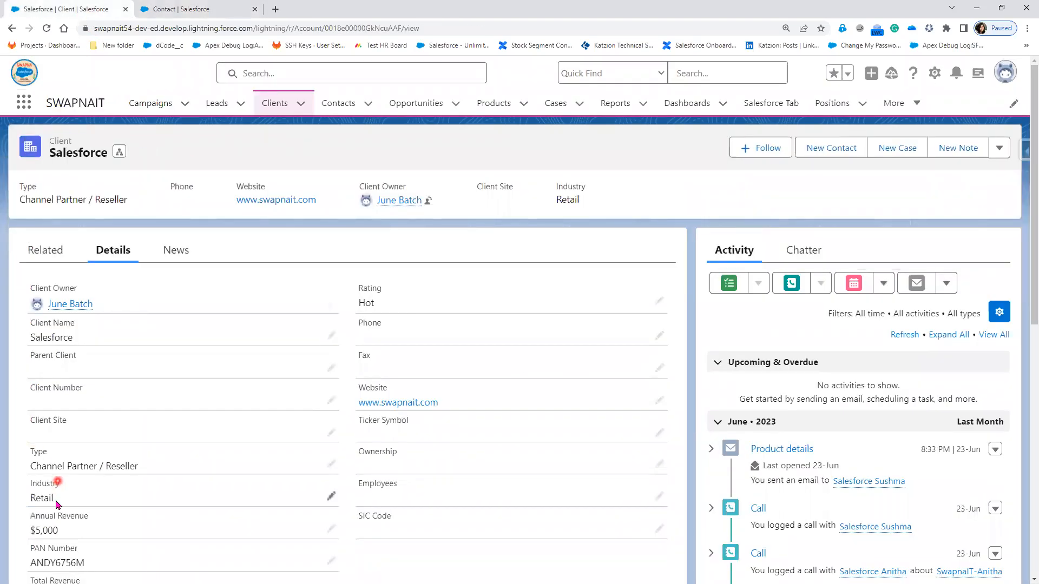
{"action": "left_click", "coordinate": [197, 8]}
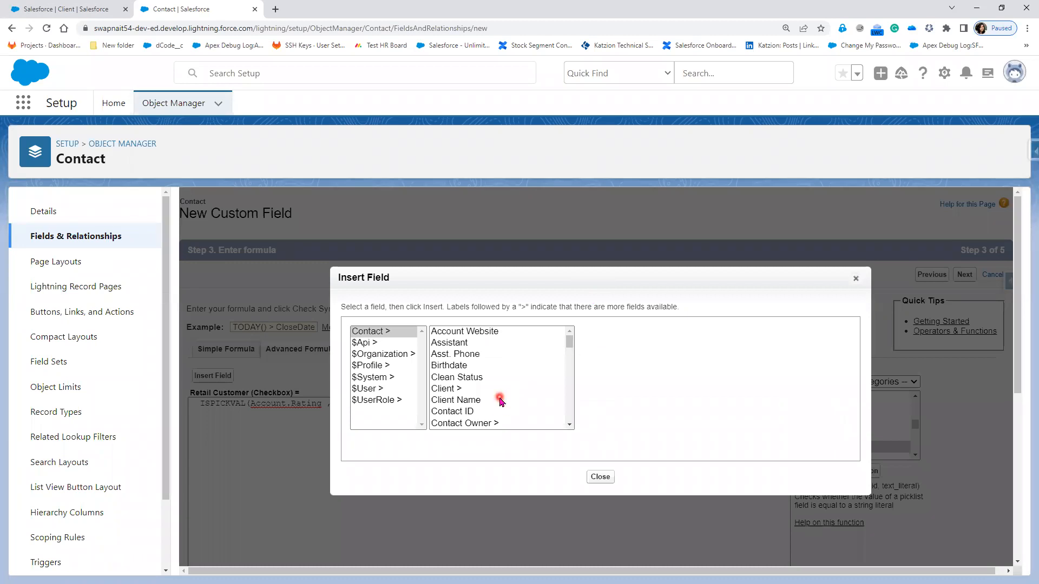
{"action": "scroll", "coordinate": [500, 400], "scroll_direction": "down", "scroll_amount": 1}
{"action": "scroll", "coordinate": [500, 400], "scroll_direction": "up", "scroll_amount": 1}
{"action": "scroll", "coordinate": [481, 412], "scroll_direction": "down", "scroll_amount": 5}
{"action": "scroll", "coordinate": [481, 412], "scroll_direction": "down", "scroll_amount": 6}
{"action": "scroll", "coordinate": [481, 414], "scroll_direction": "down", "scroll_amount": 1}
{"action": "scroll", "coordinate": [481, 414], "scroll_direction": "down", "scroll_amount": 1}
{"action": "scroll", "coordinate": [481, 414], "scroll_direction": "up", "scroll_amount": 5}
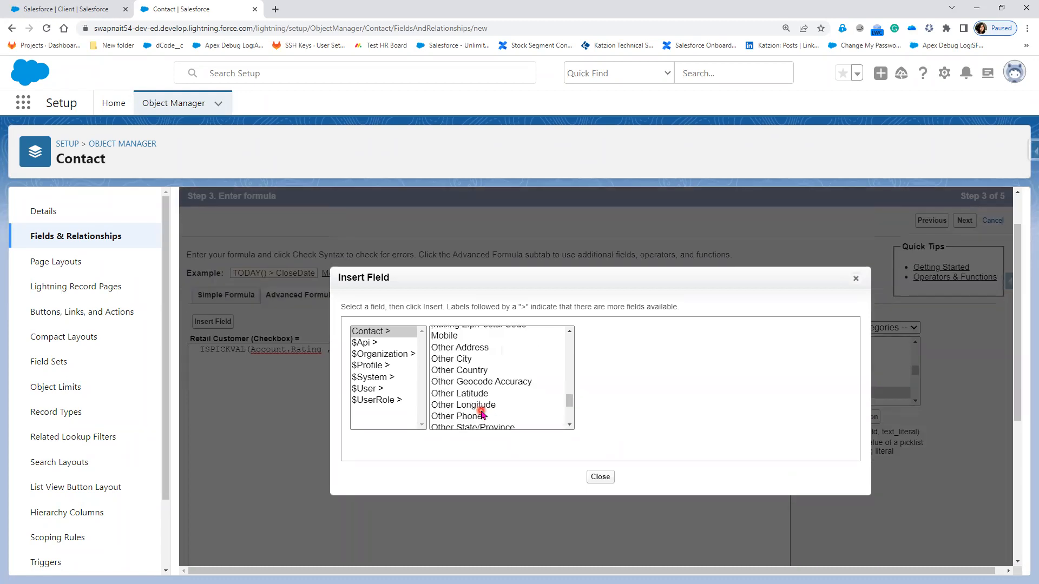
{"action": "scroll", "coordinate": [481, 413], "scroll_direction": "up", "scroll_amount": 6}
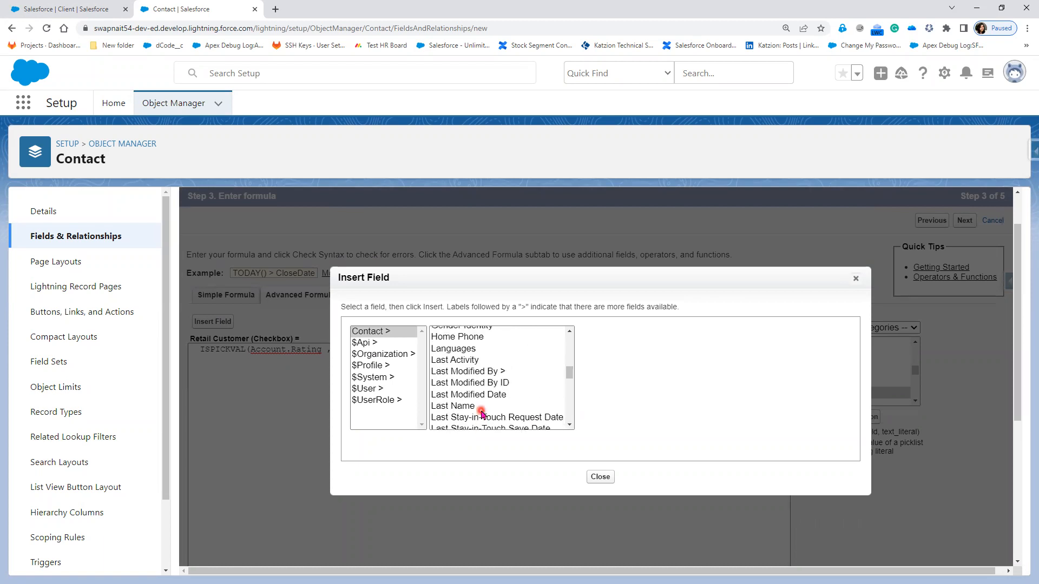
{"action": "scroll", "coordinate": [481, 414], "scroll_direction": "up", "scroll_amount": 2}
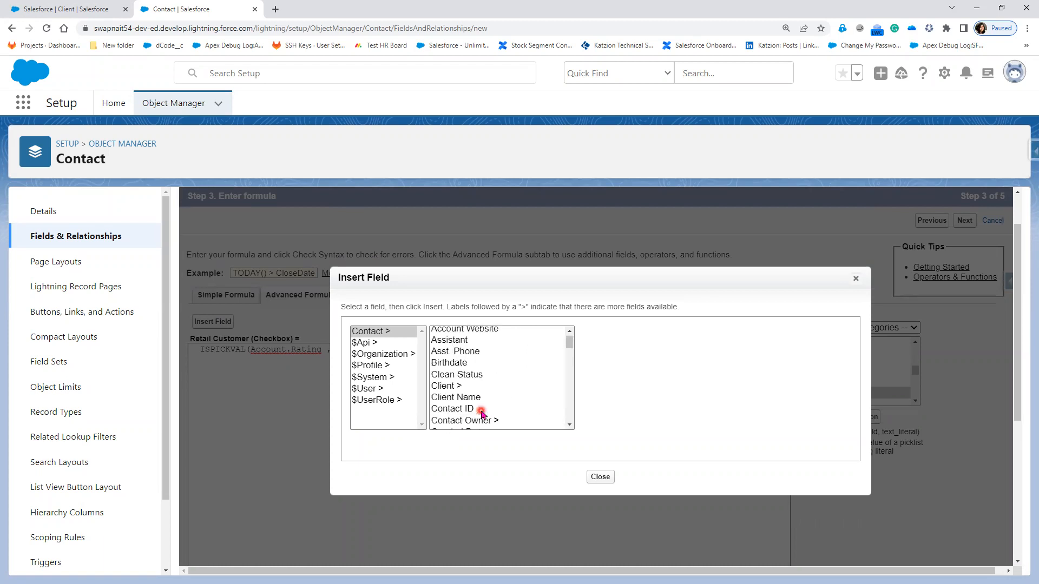
Step: Review Annual Revenue on the Salesforce client record and look up its field name and data type in the Client object's fields
{"action": "left_click", "coordinate": [38, 12]}
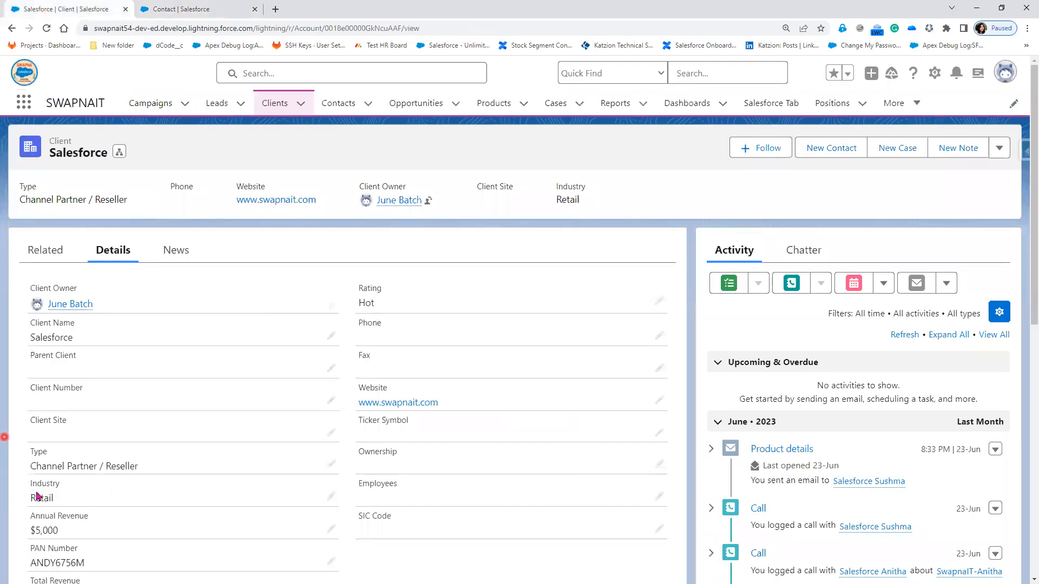
{"action": "scroll", "coordinate": [66, 534], "scroll_direction": "down", "scroll_amount": 1}
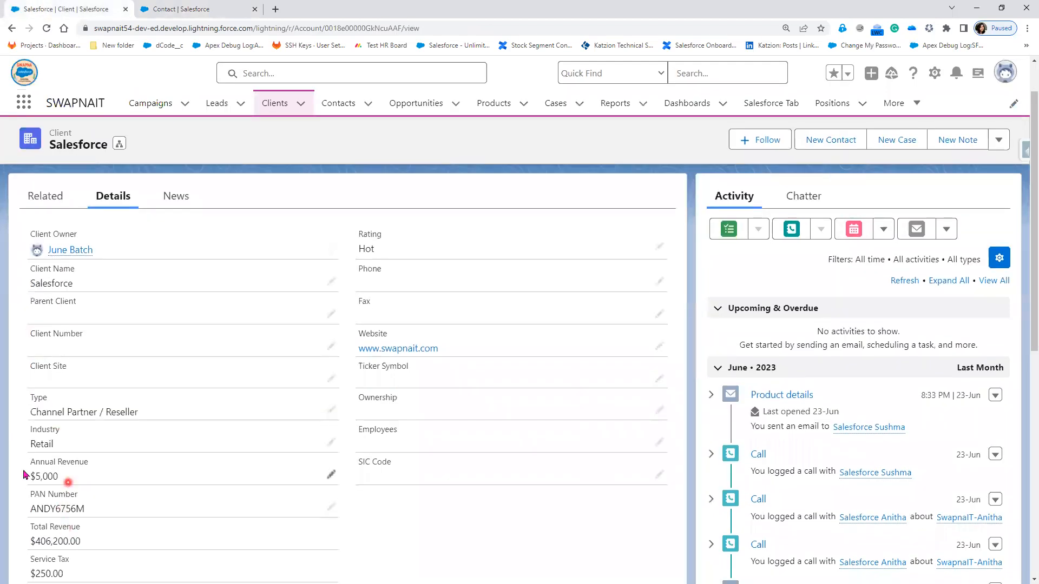
{"action": "left_click_drag", "start_coordinate": [70, 476], "coordinate": [11, 463]}
{"action": "left_click", "coordinate": [934, 73]}
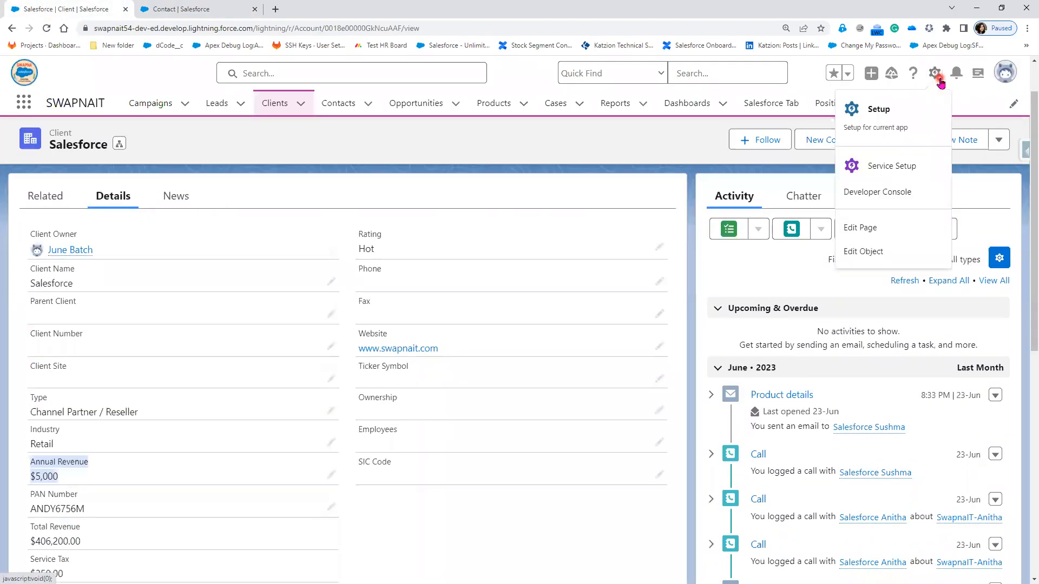
{"action": "left_click", "coordinate": [859, 254]}
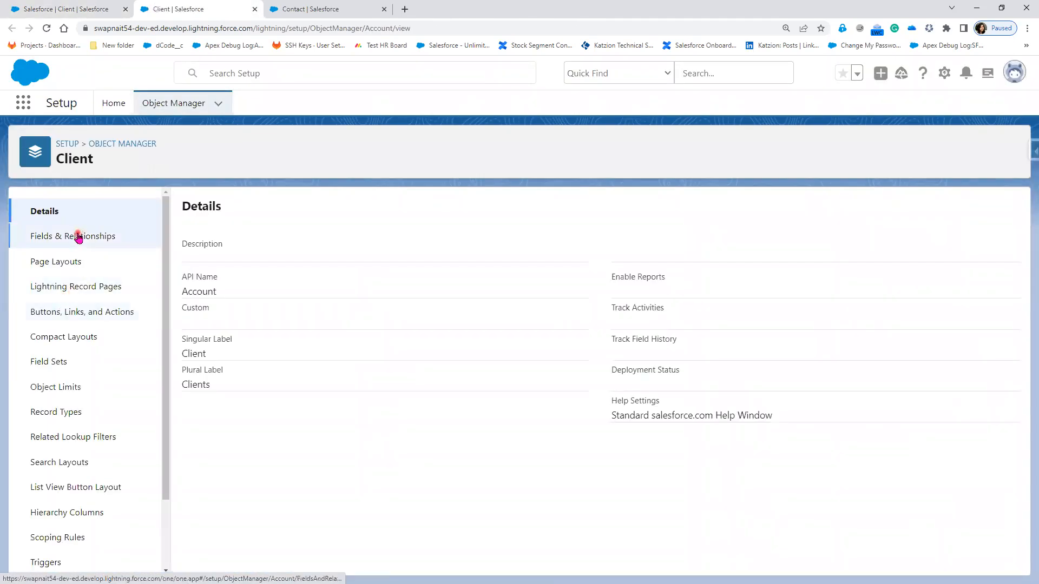
{"action": "left_click", "coordinate": [79, 237]}
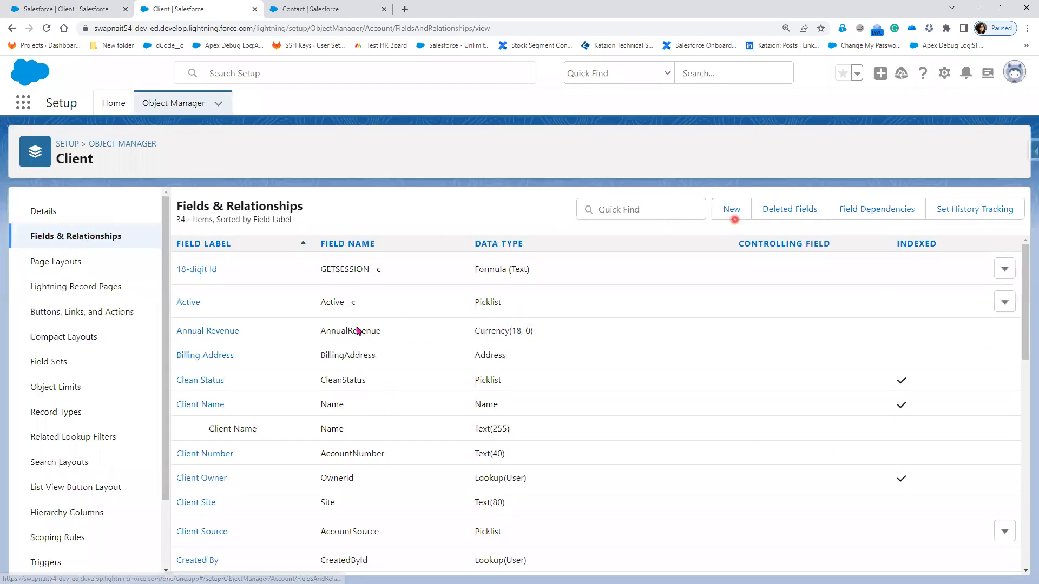
{"action": "double_click", "coordinate": [325, 329]}
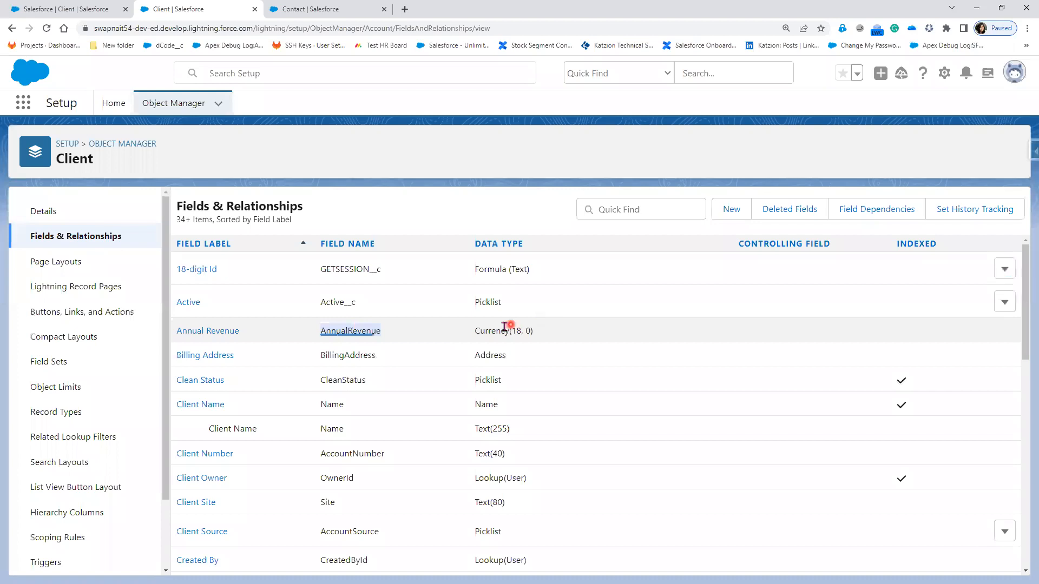
Step: Look through the insertable Contact fields for the client's Annual Revenue field
{"action": "left_click", "coordinate": [357, 9]}
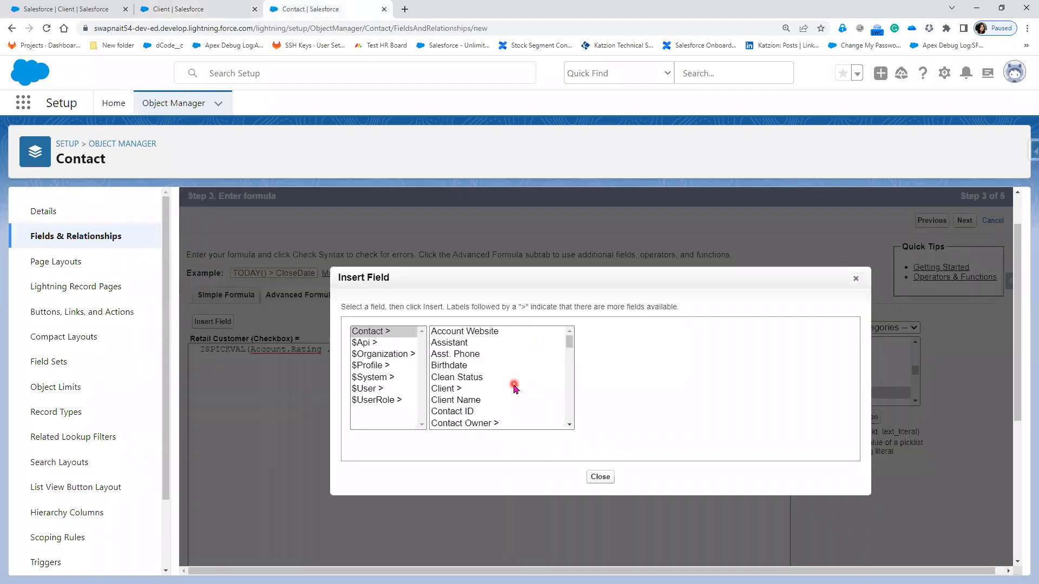
{"action": "left_click", "coordinate": [509, 378]}
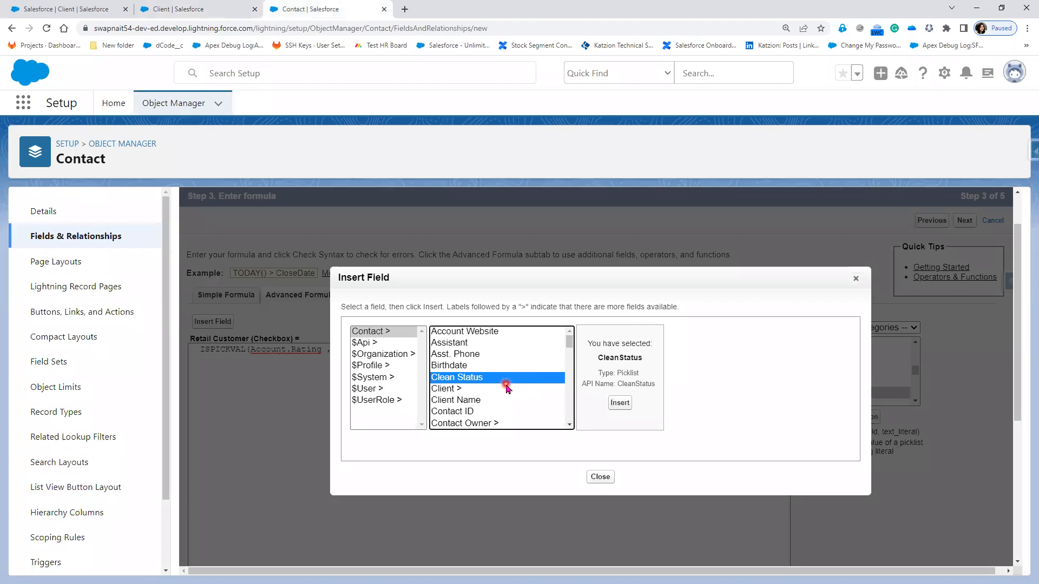
{"action": "scroll", "coordinate": [507, 386], "scroll_direction": "down", "scroll_amount": 3}
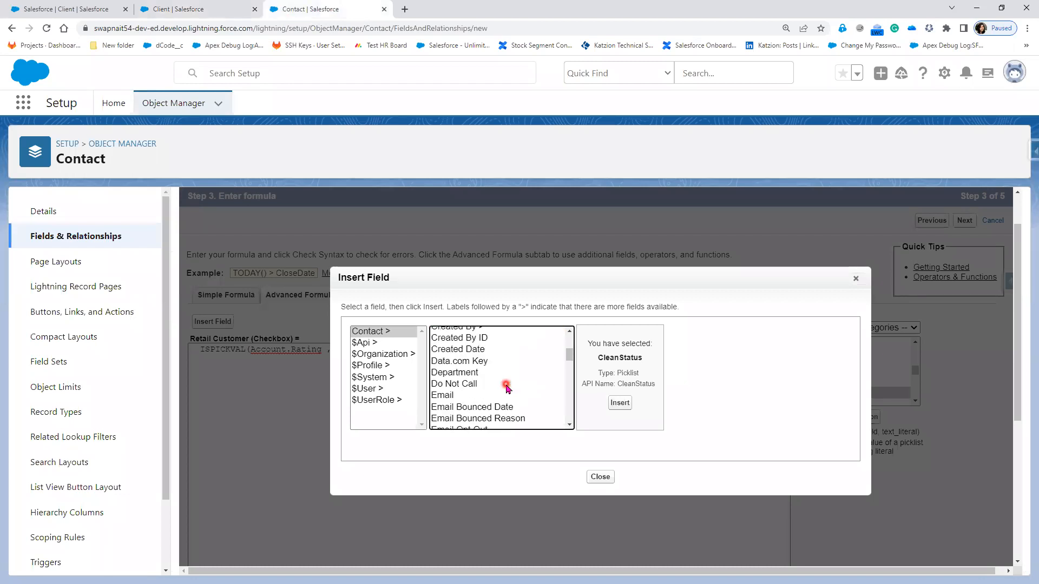
{"action": "scroll", "coordinate": [506, 386], "scroll_direction": "down", "scroll_amount": 3}
{"action": "scroll", "coordinate": [507, 387], "scroll_direction": "down", "scroll_amount": 3}
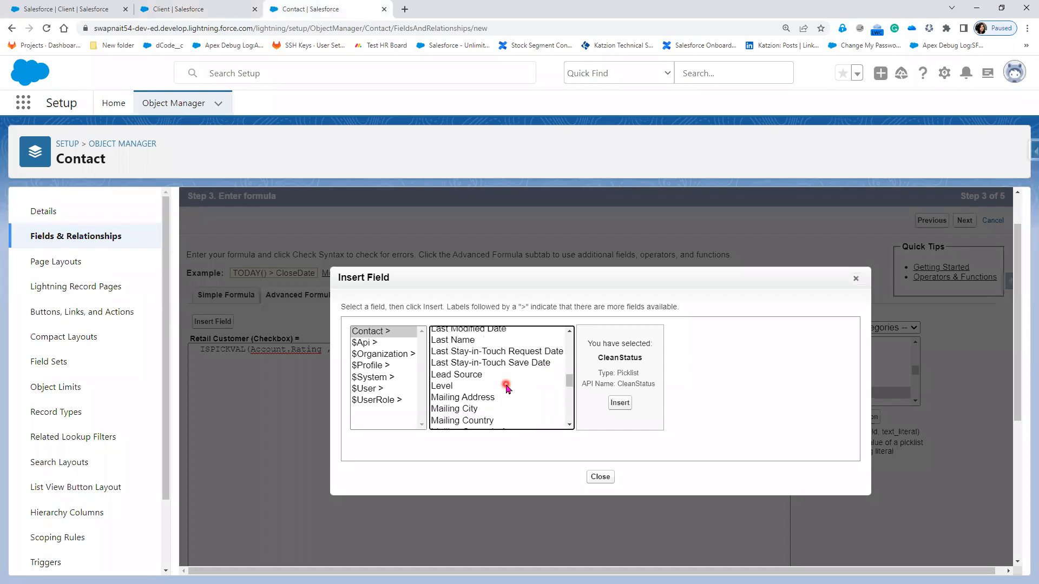
{"action": "scroll", "coordinate": [507, 387], "scroll_direction": "down", "scroll_amount": 3}
{"action": "scroll", "coordinate": [506, 387], "scroll_direction": "down", "scroll_amount": 2}
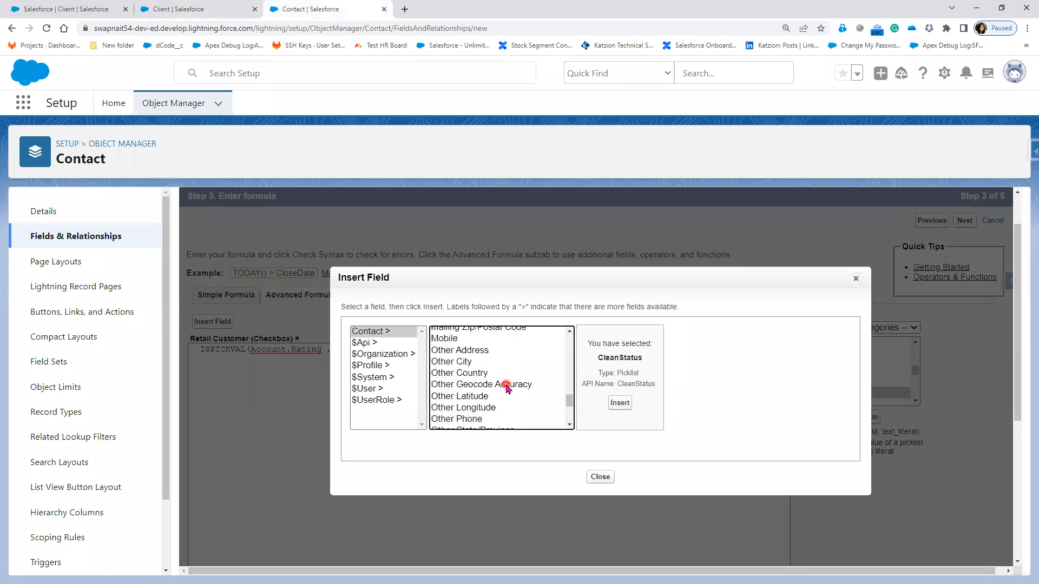
{"action": "scroll", "coordinate": [507, 386], "scroll_direction": "down", "scroll_amount": 4}
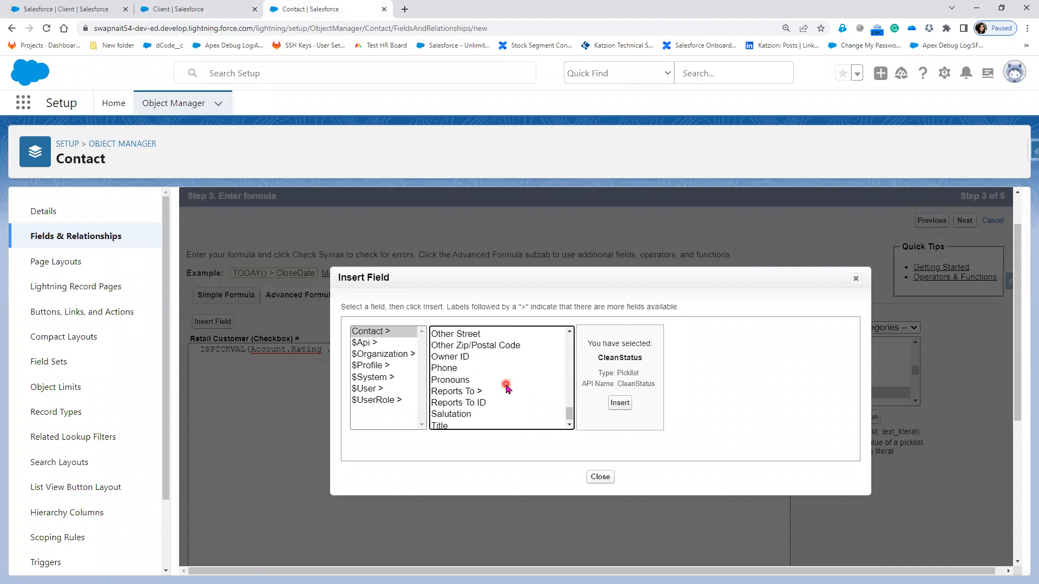
{"action": "scroll", "coordinate": [498, 390], "scroll_direction": "down", "scroll_amount": 1}
{"action": "scroll", "coordinate": [475, 408], "scroll_direction": "up", "scroll_amount": 8}
{"action": "scroll", "coordinate": [476, 411], "scroll_direction": "up", "scroll_amount": 10}
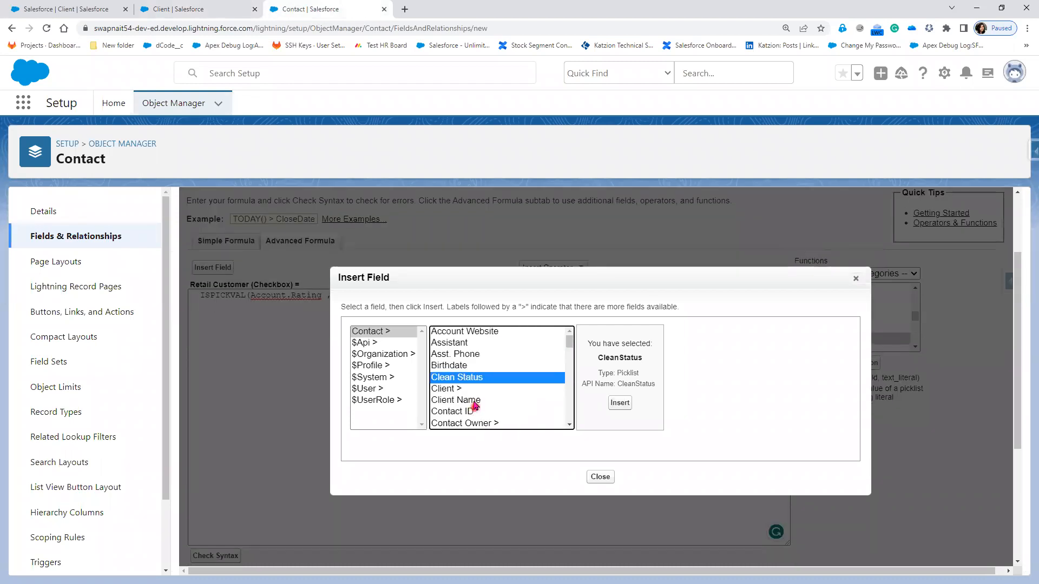
{"action": "left_click", "coordinate": [466, 342]}
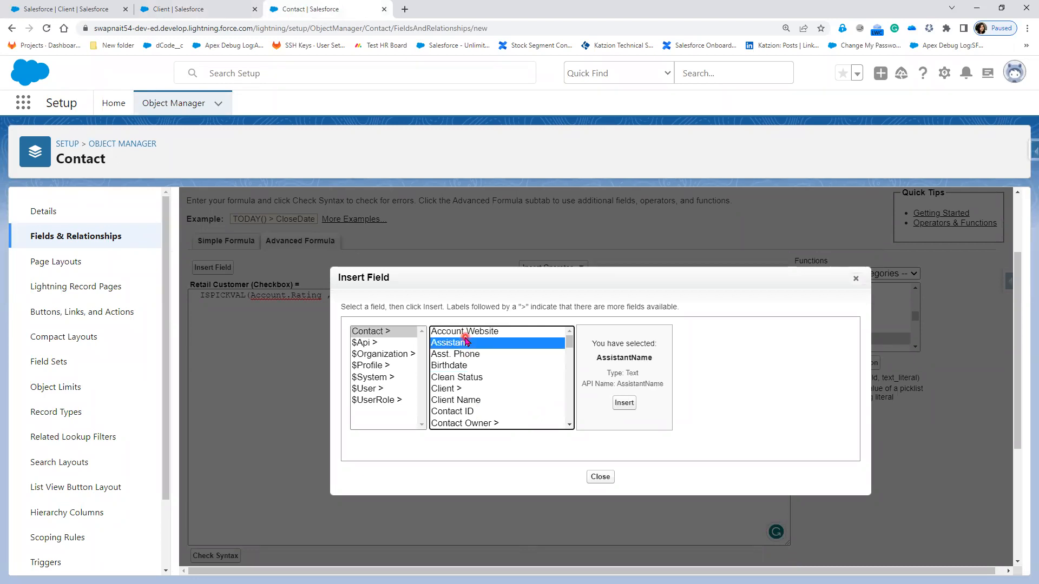
{"action": "key", "text": "r"}
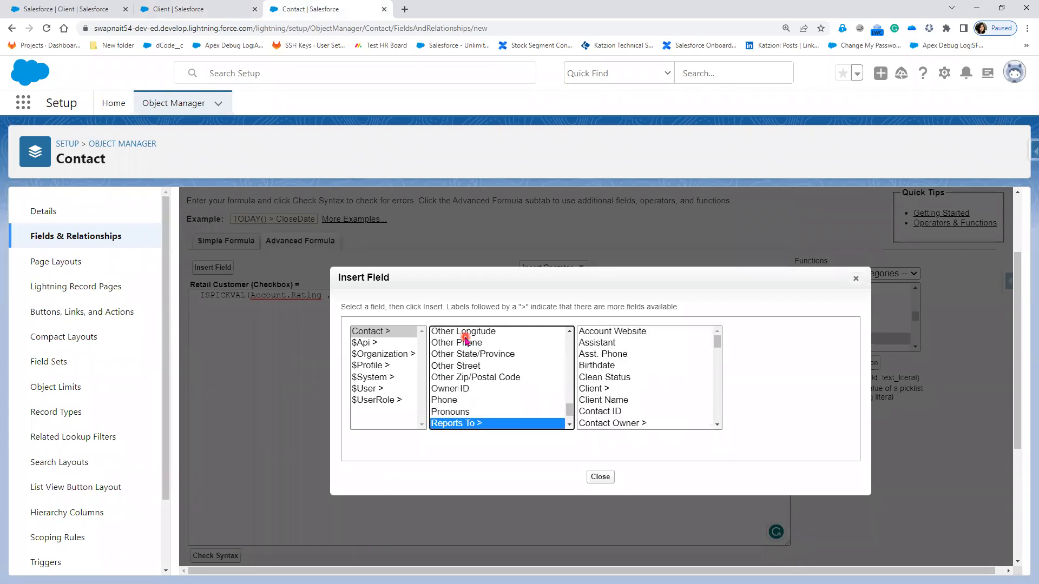
{"action": "key", "text": "Down"}
{"action": "key", "text": "a"}
{"action": "key", "text": "a"}
{"action": "key", "text": "a"}
{"action": "key", "text": "a"}
{"action": "key", "text": "a"}
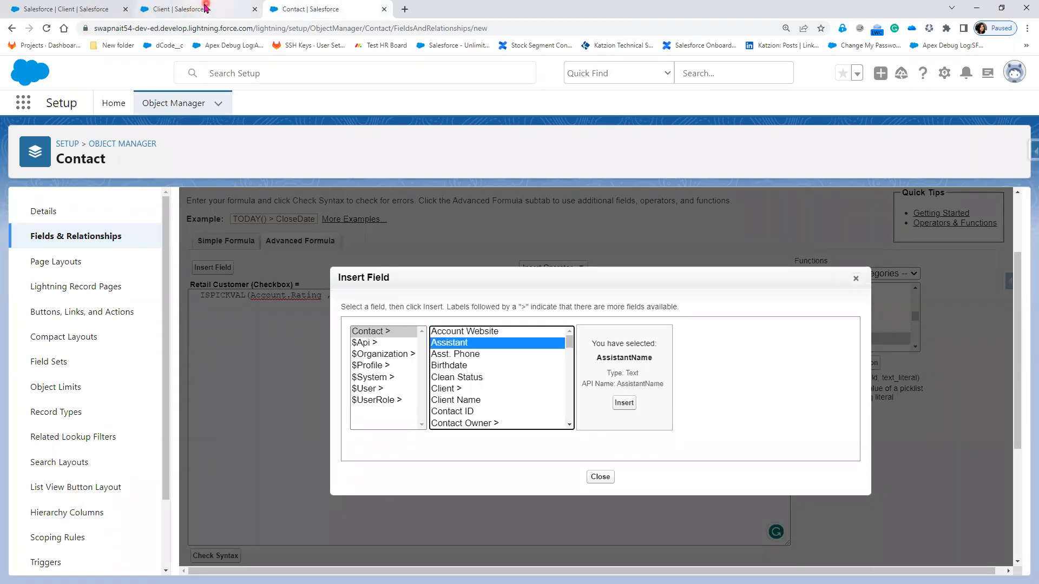
Step: Recheck Annual Revenue in the Client object's fields and on the Salesforce client record
{"action": "left_click", "coordinate": [187, 9]}
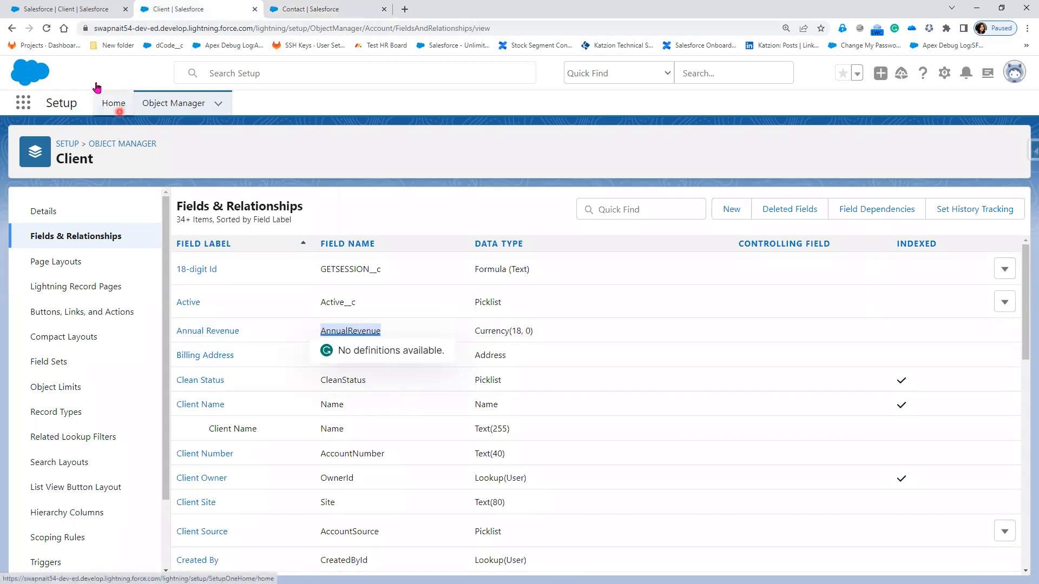
{"action": "left_click", "coordinate": [85, 6]}
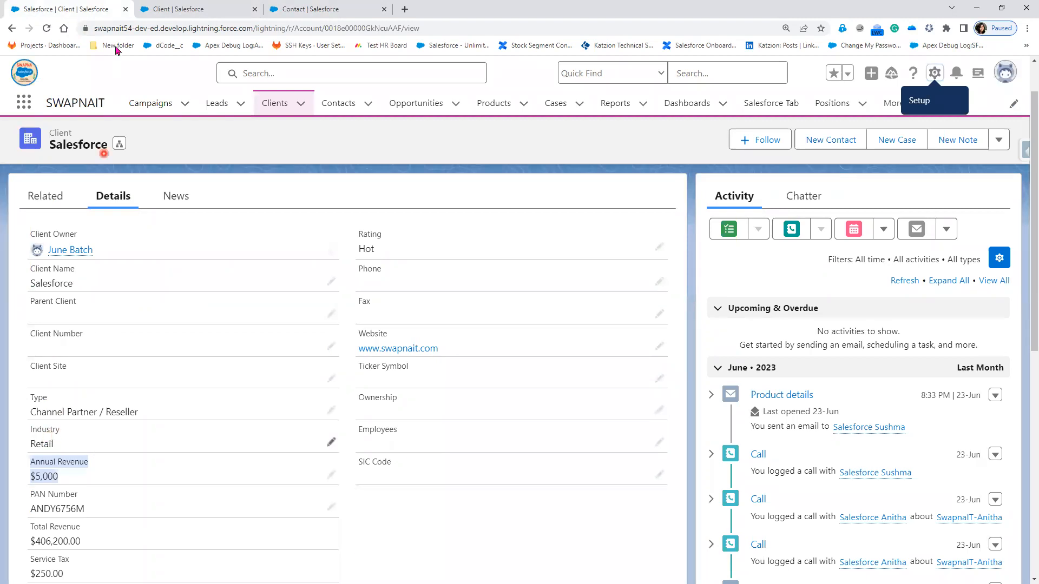
{"action": "left_click", "coordinate": [201, 6]}
{"action": "left_click", "coordinate": [355, 6]}
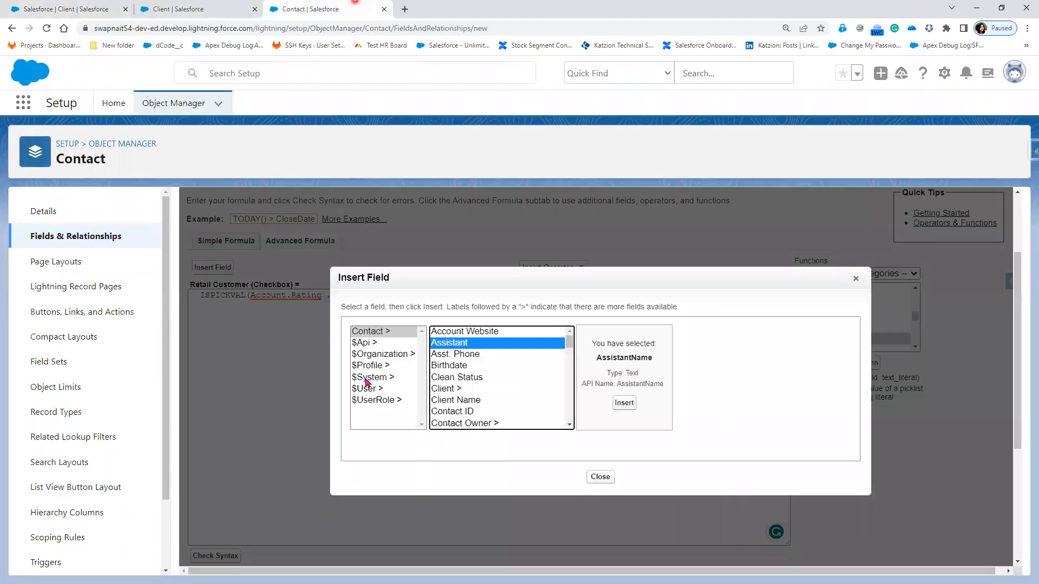
Step: Insert the client's Annual Revenue field, Account.AnnualRevenue, into the Retail Customer formula with the condition >4000
{"action": "scroll", "coordinate": [487, 397], "scroll_direction": "down", "scroll_amount": 2}
{"action": "scroll", "coordinate": [488, 398], "scroll_direction": "down", "scroll_amount": 2}
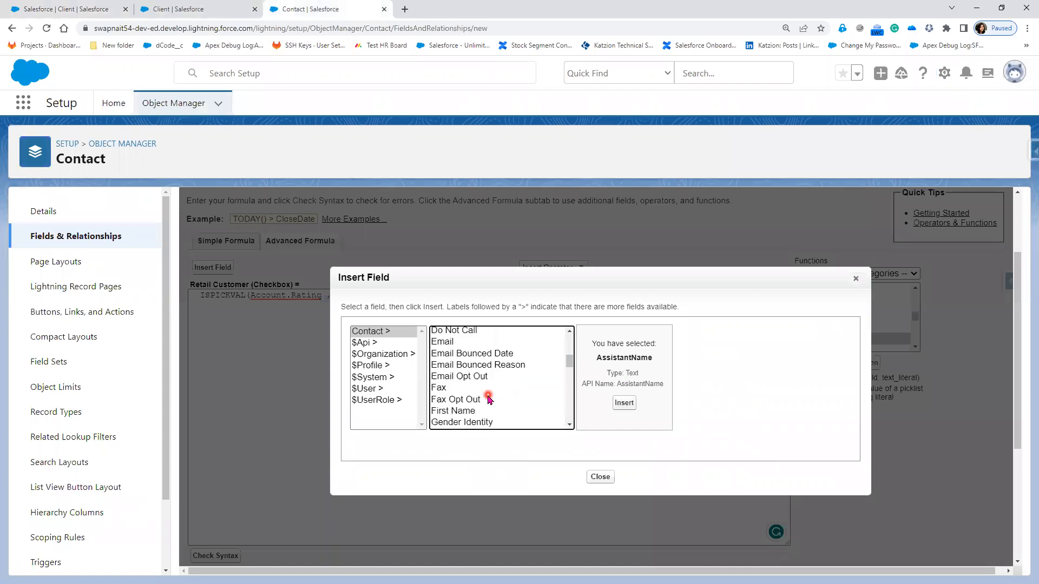
{"action": "scroll", "coordinate": [488, 399], "scroll_direction": "down", "scroll_amount": 3}
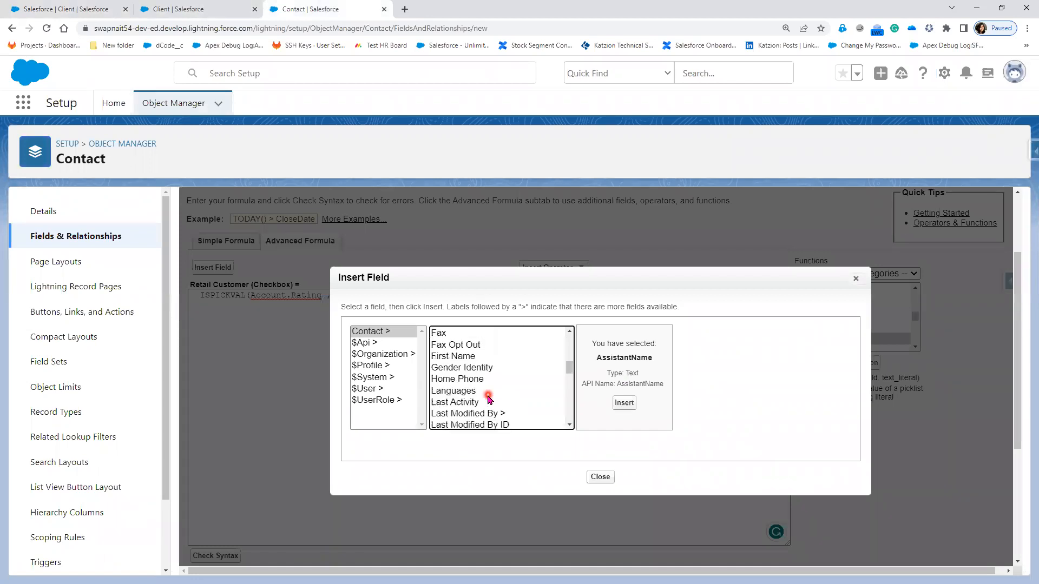
{"action": "scroll", "coordinate": [489, 398], "scroll_direction": "down", "scroll_amount": 2}
{"action": "scroll", "coordinate": [488, 399], "scroll_direction": "up", "scroll_amount": 3}
{"action": "scroll", "coordinate": [473, 385], "scroll_direction": "up", "scroll_amount": 3}
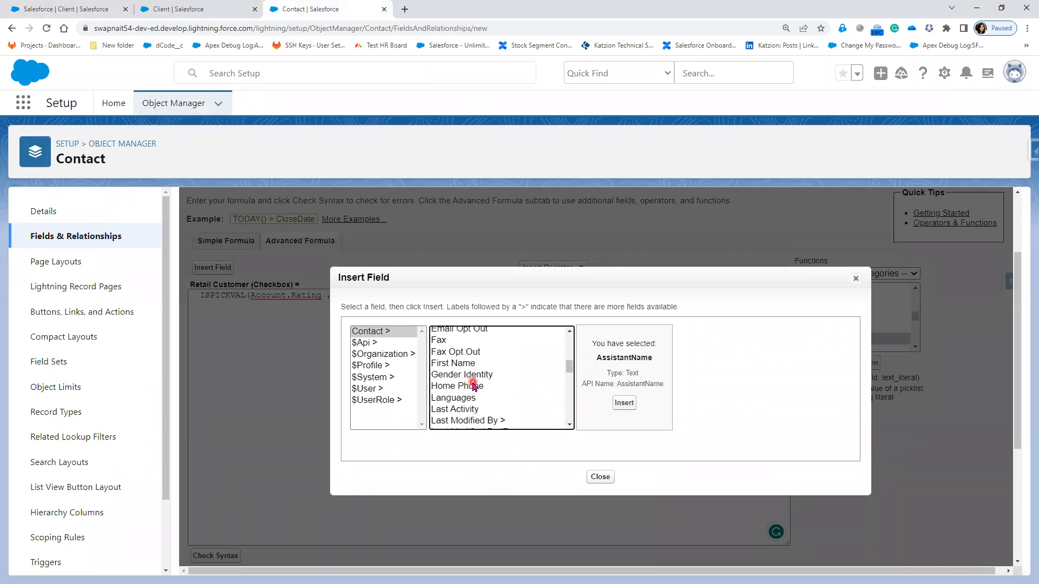
{"action": "scroll", "coordinate": [472, 385], "scroll_direction": "up", "scroll_amount": 3}
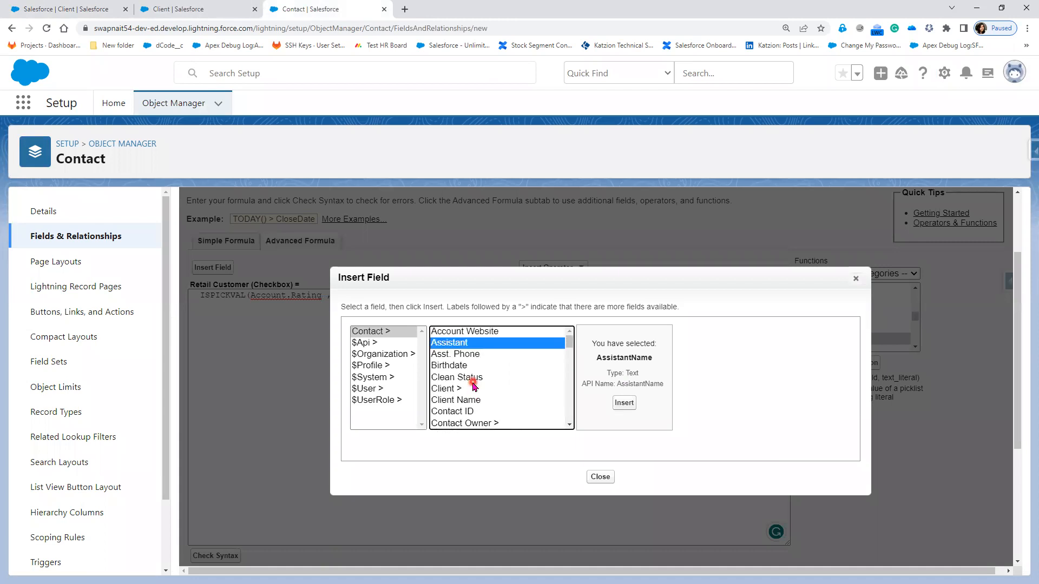
{"action": "left_click", "coordinate": [457, 389]}
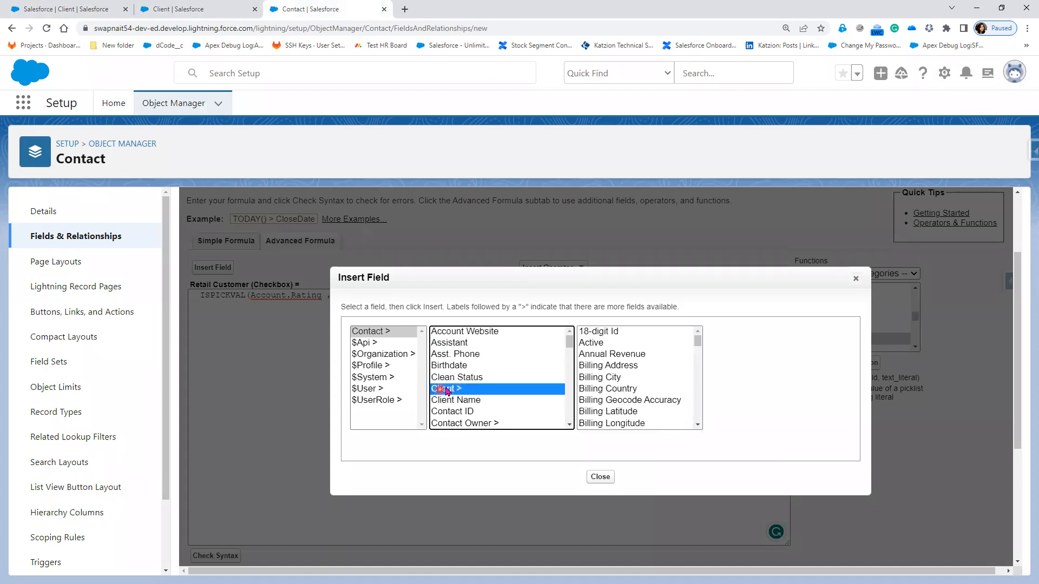
{"action": "left_click", "coordinate": [632, 355]}
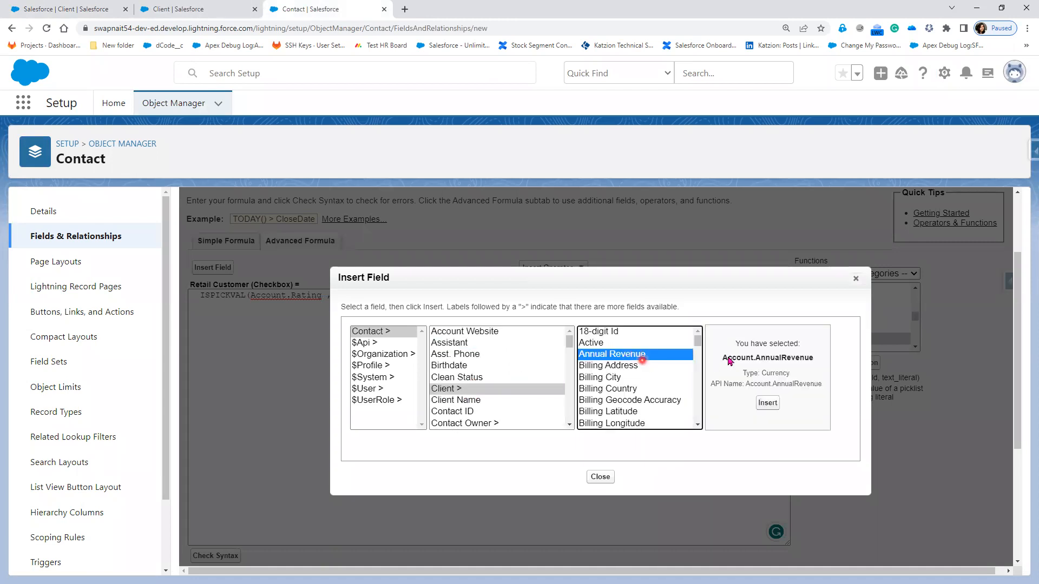
{"action": "left_click", "coordinate": [775, 409]}
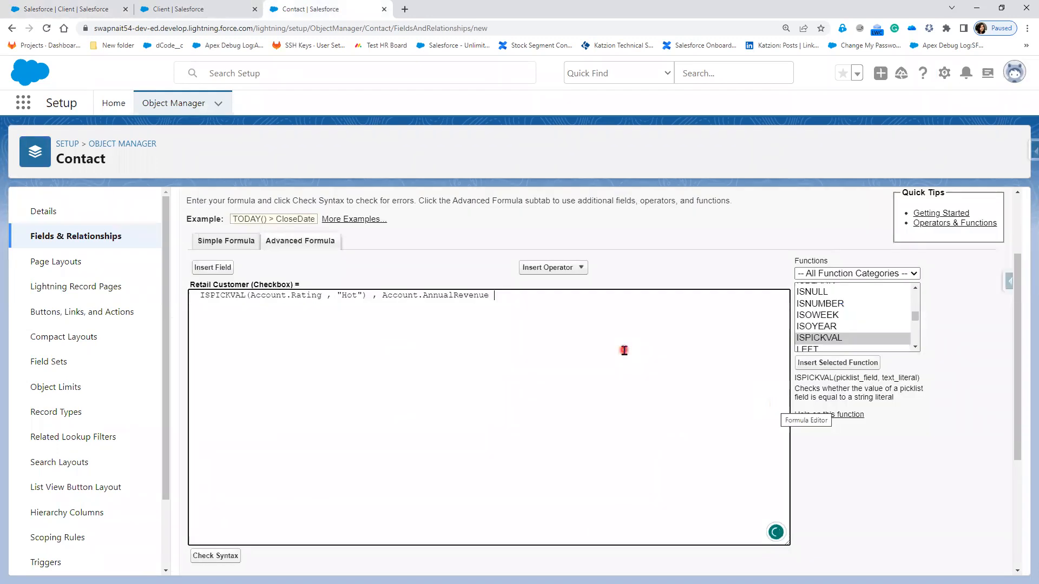
{"action": "type", "text": ">4000"}
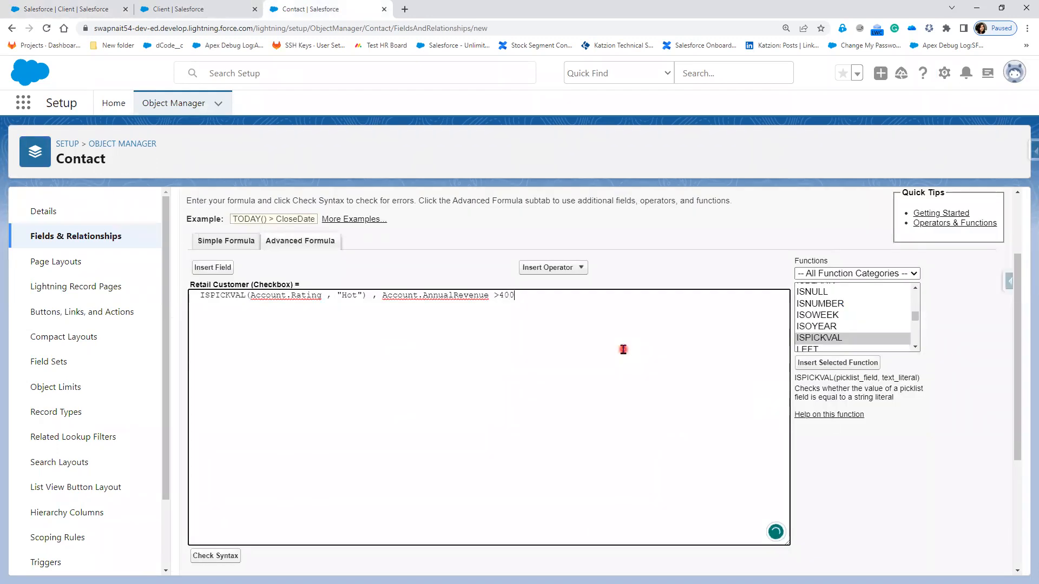
Step: Check the Annual Revenue on the Salesforce client record and add a comma after the >4000 condition in the formula
{"action": "left_click", "coordinate": [68, 8]}
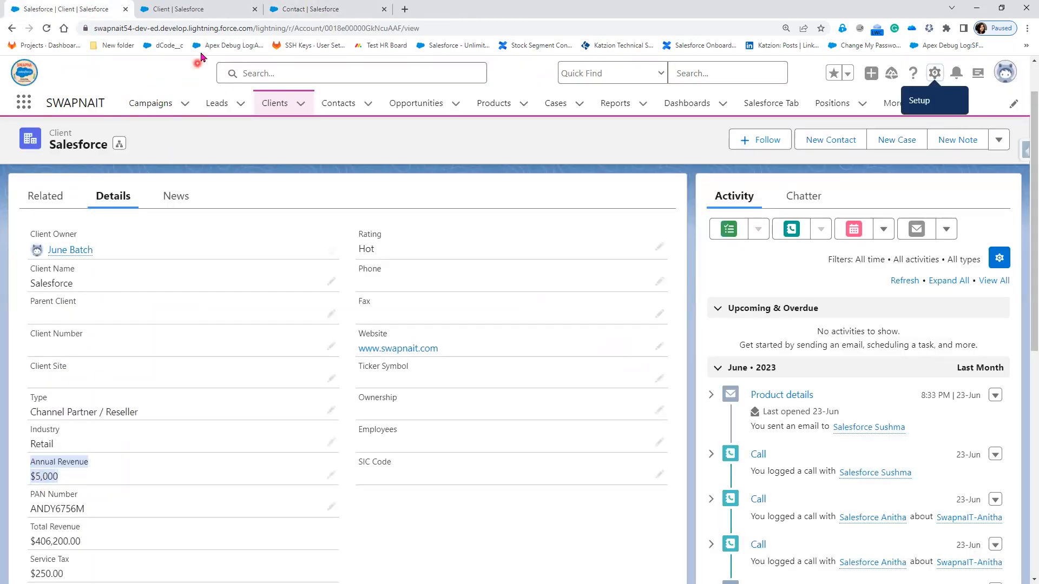
{"action": "left_click", "coordinate": [201, 8]}
{"action": "left_click", "coordinate": [318, 6]}
{"action": "left_click", "coordinate": [577, 296]}
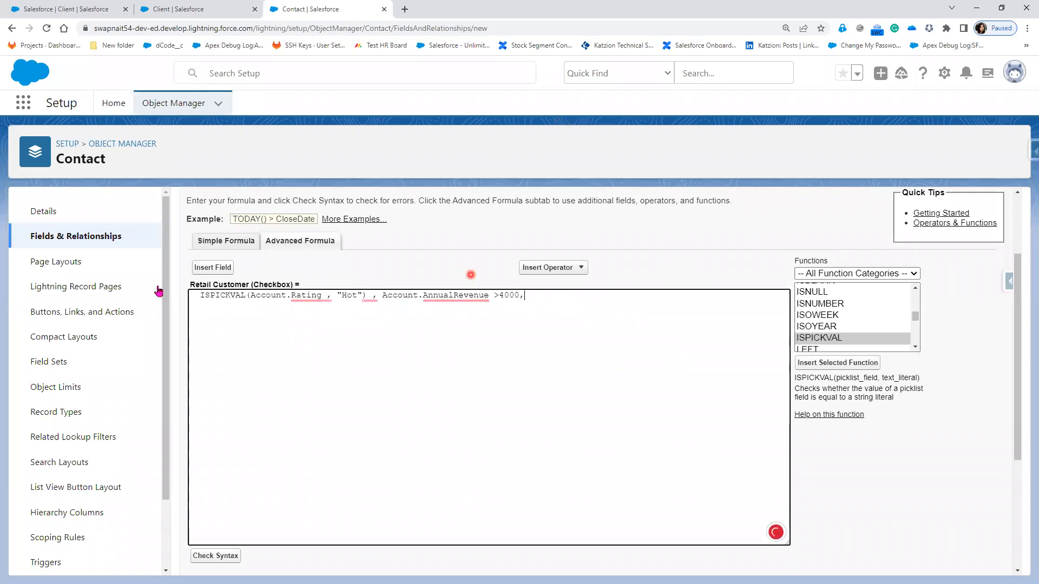
Step: Insert the client's Industry field, Account.Industry, at the end of the Retail Customer formula
{"action": "left_click", "coordinate": [213, 268]}
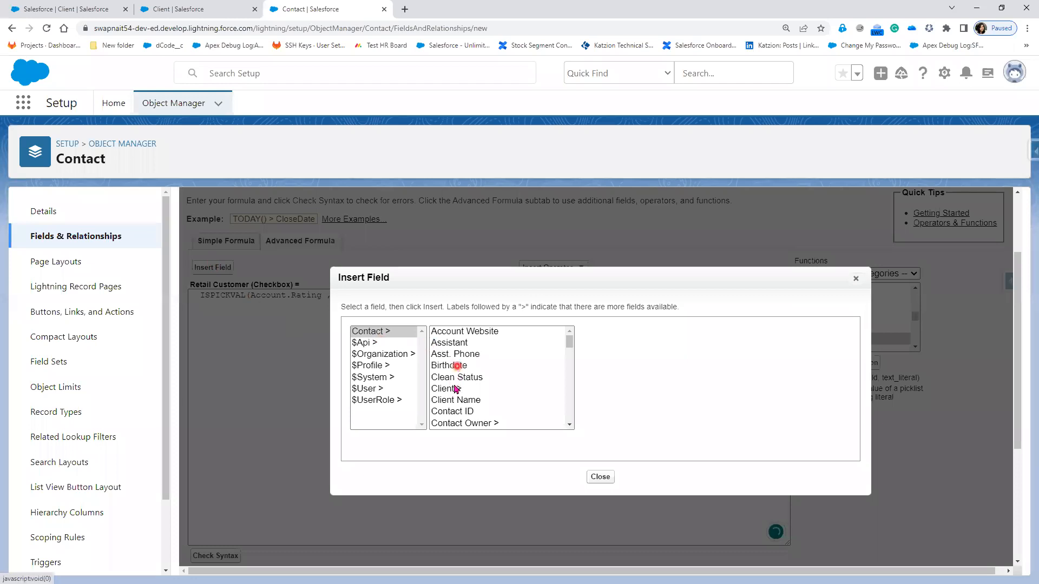
{"action": "left_click", "coordinate": [451, 388]}
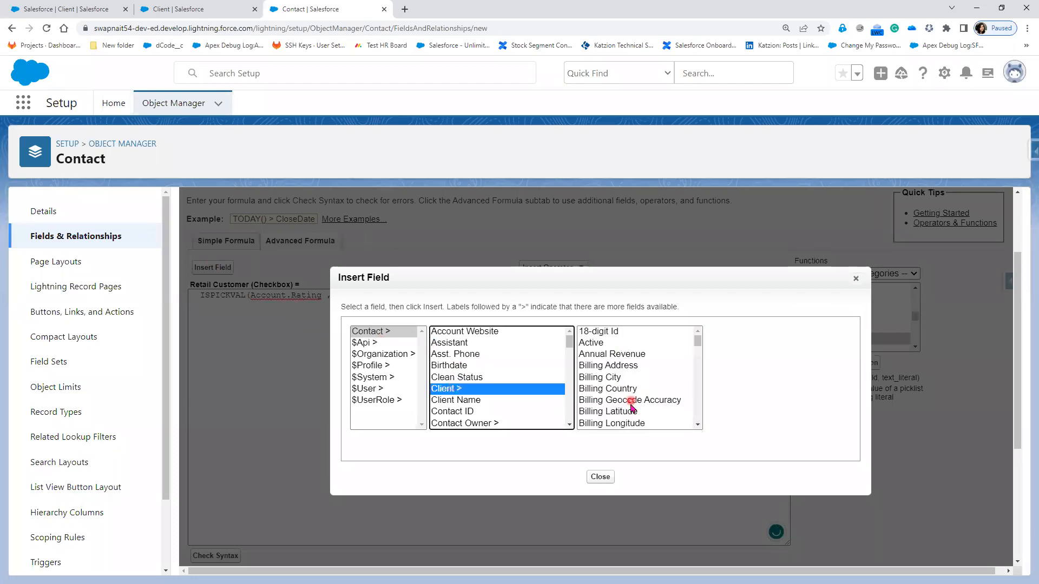
{"action": "scroll", "coordinate": [631, 405], "scroll_direction": "down", "scroll_amount": 3}
{"action": "scroll", "coordinate": [631, 406], "scroll_direction": "down", "scroll_amount": 5}
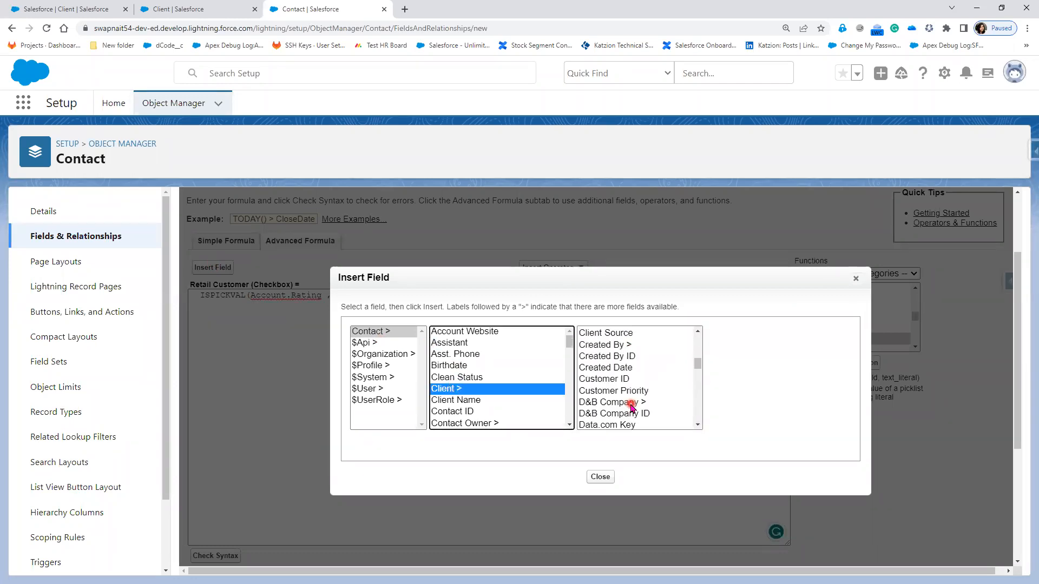
{"action": "left_click", "coordinate": [753, 403]}
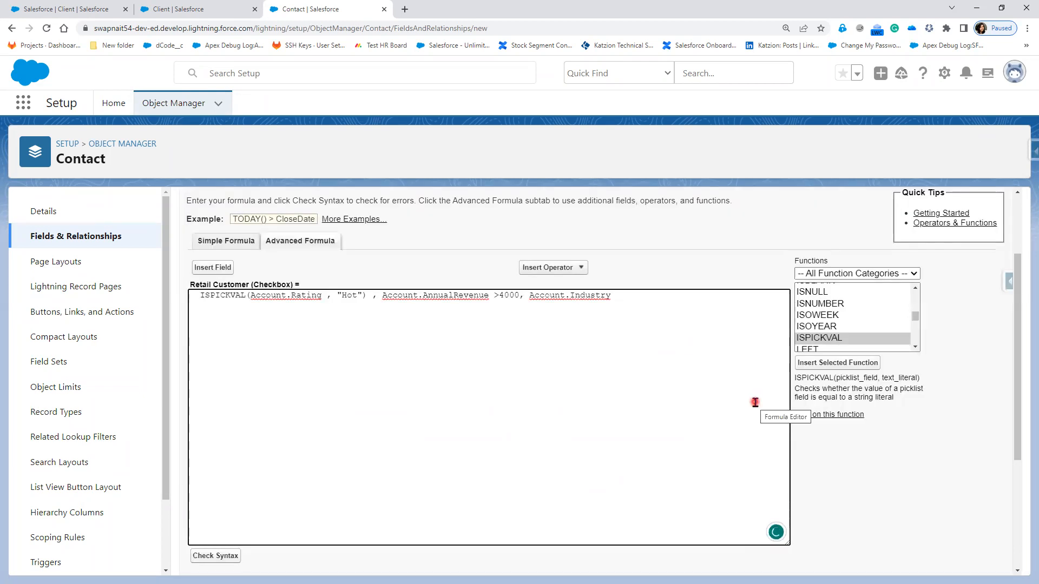
Step: Add an ISPICKVAL function before Account.Industry and move that field into it in place of the picklist_field placeholder
{"action": "left_click", "coordinate": [529, 296]}
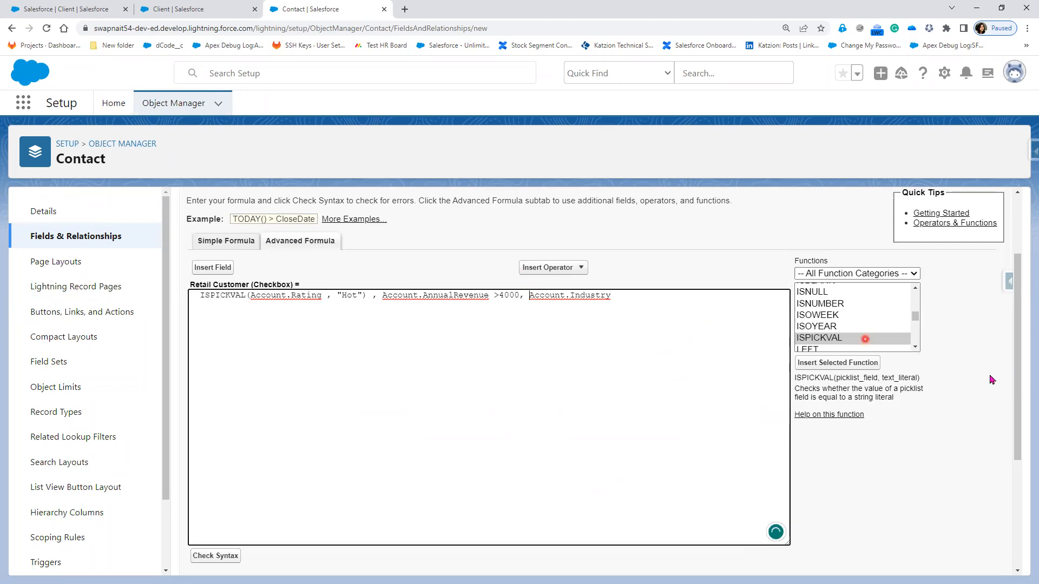
{"action": "left_click", "coordinate": [859, 363]}
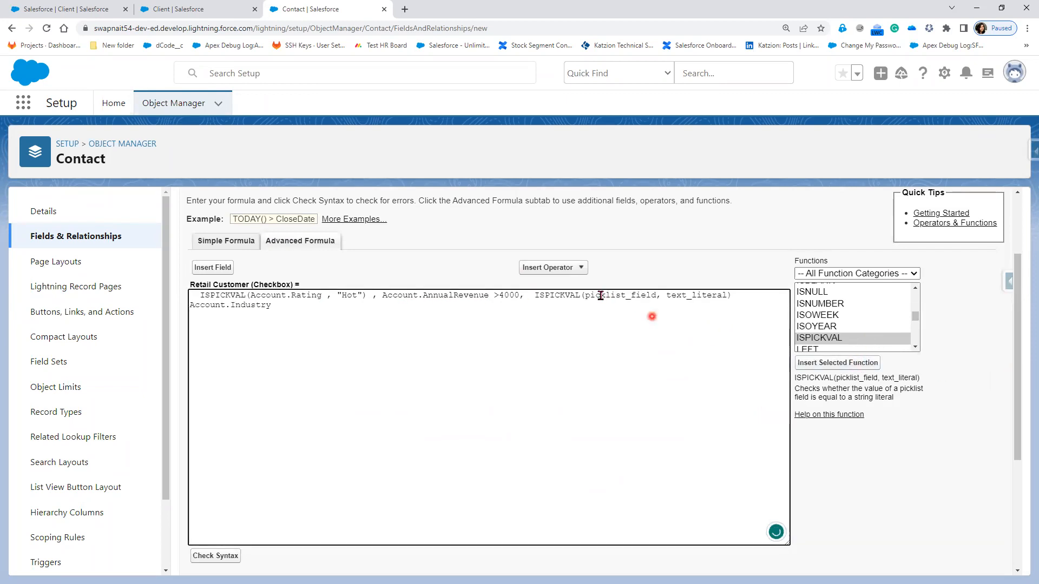
{"action": "left_click_drag", "start_coordinate": [272, 305], "coordinate": [191, 308]}
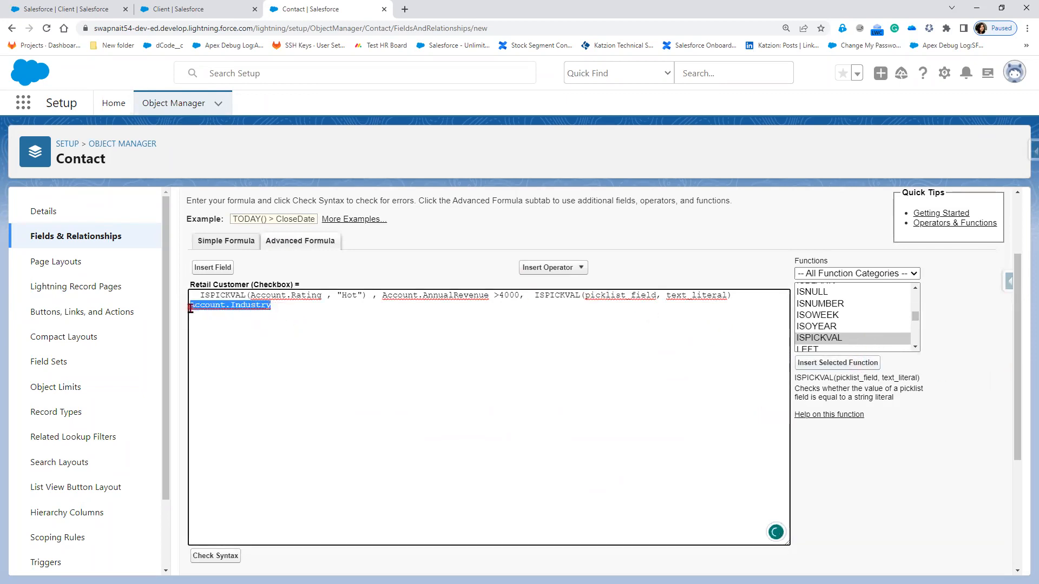
{"action": "key", "text": "ctrl+x"}
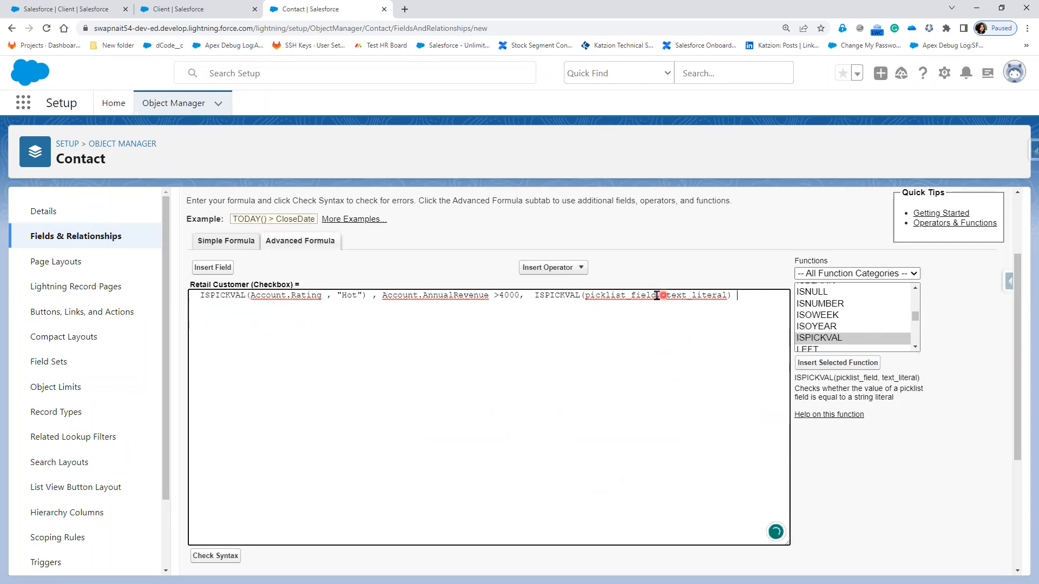
{"action": "double_click", "coordinate": [599, 295]}
{"action": "key", "text": "ctrl+v"}
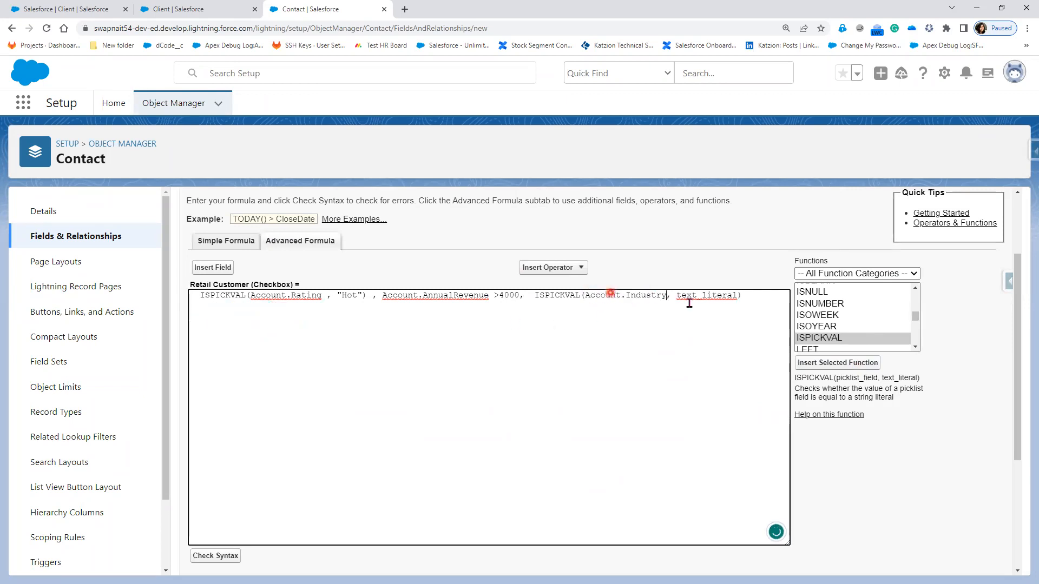
Step: Replace the text_literal placeholder in the Industry condition with "Retail", checking the spelling against the Salesforce client record
{"action": "double_click", "coordinate": [703, 295]}
{"action": "key", "text": "BackSpace"}
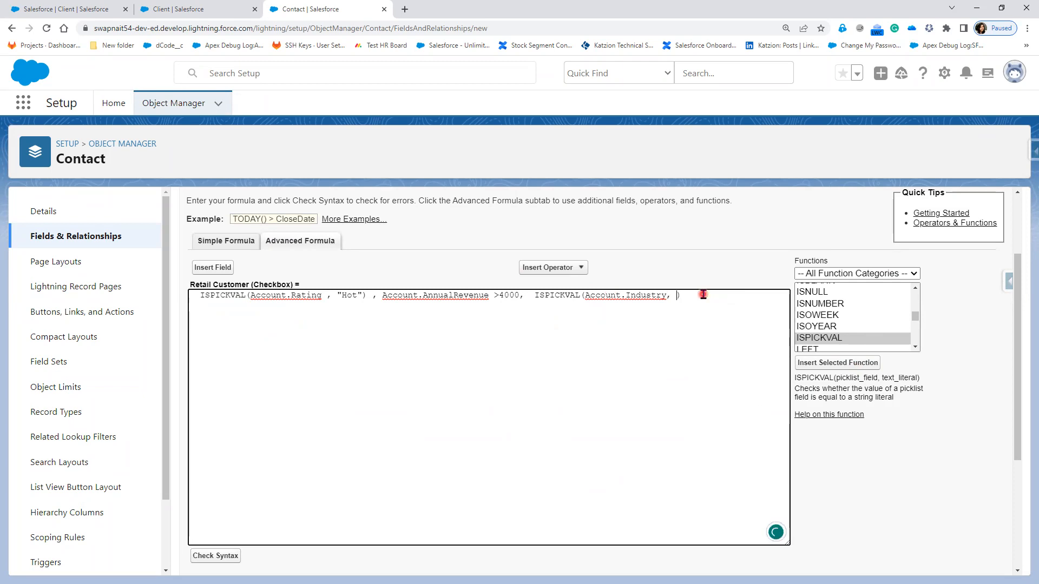
{"action": "left_click", "coordinate": [65, 10]}
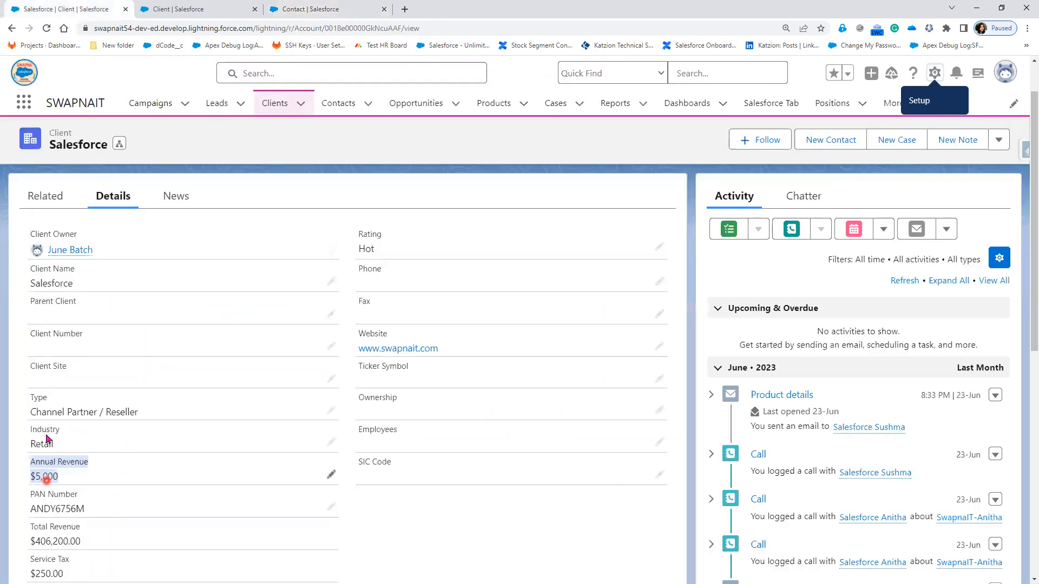
{"action": "left_click", "coordinate": [335, 9]}
{"action": "left_click", "coordinate": [682, 295]}
{"action": "left_click", "coordinate": [813, 346]}
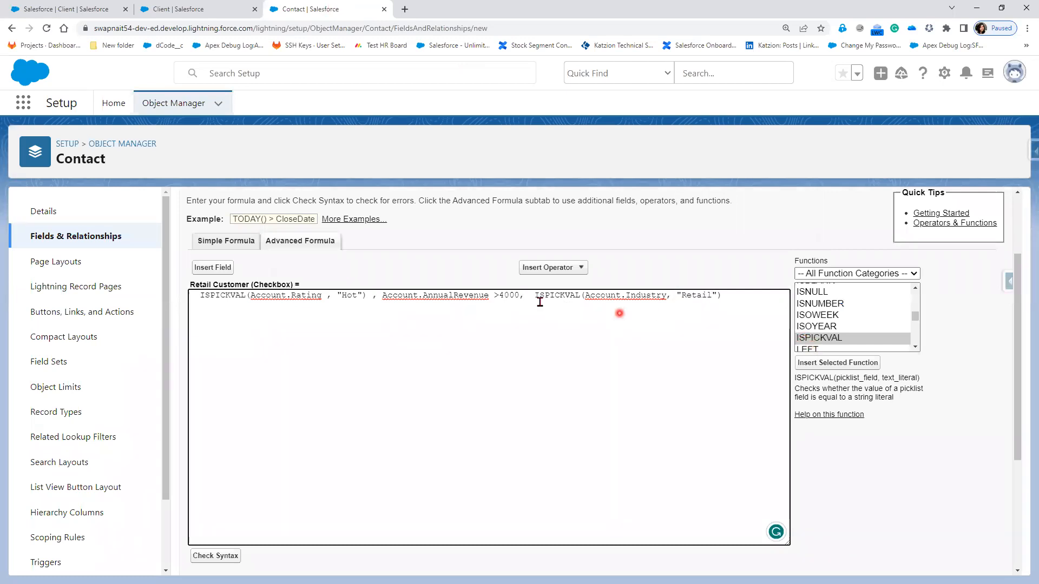
Step: Insert an AND function at the start of the Retail Customer formula and remove its placeholder arguments and closing parenthesis, keeping AND( before the conditions
{"action": "left_click_drag", "start_coordinate": [251, 295], "coordinate": [727, 303]}
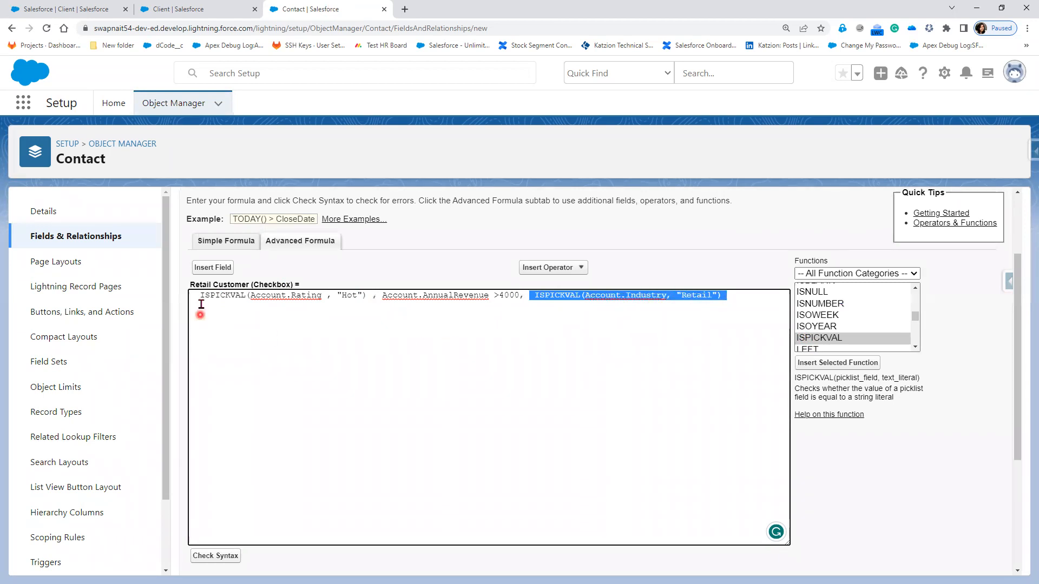
{"action": "left_click", "coordinate": [197, 296]}
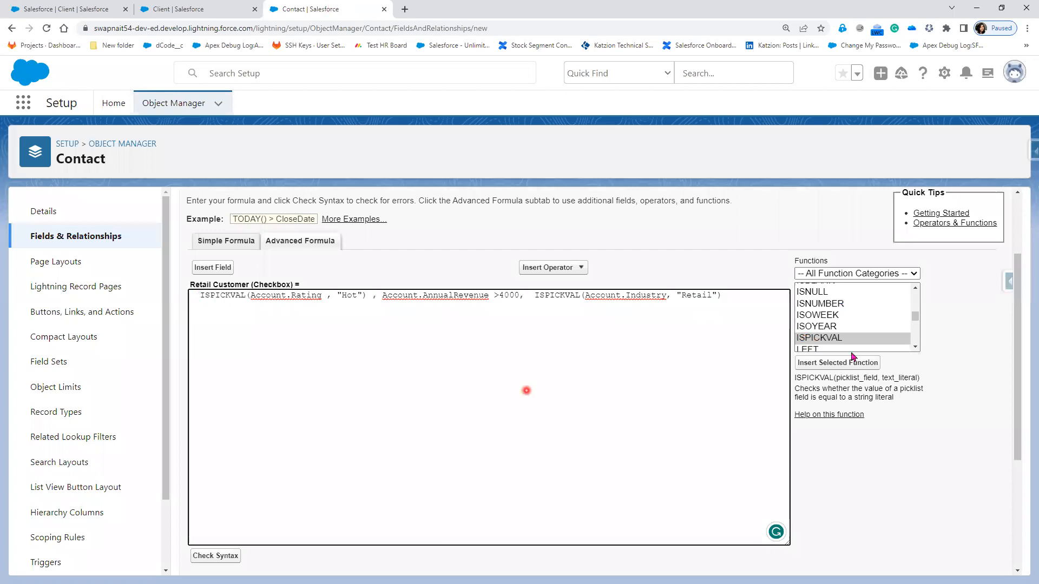
{"action": "scroll", "coordinate": [871, 349], "scroll_direction": "up", "scroll_amount": 12}
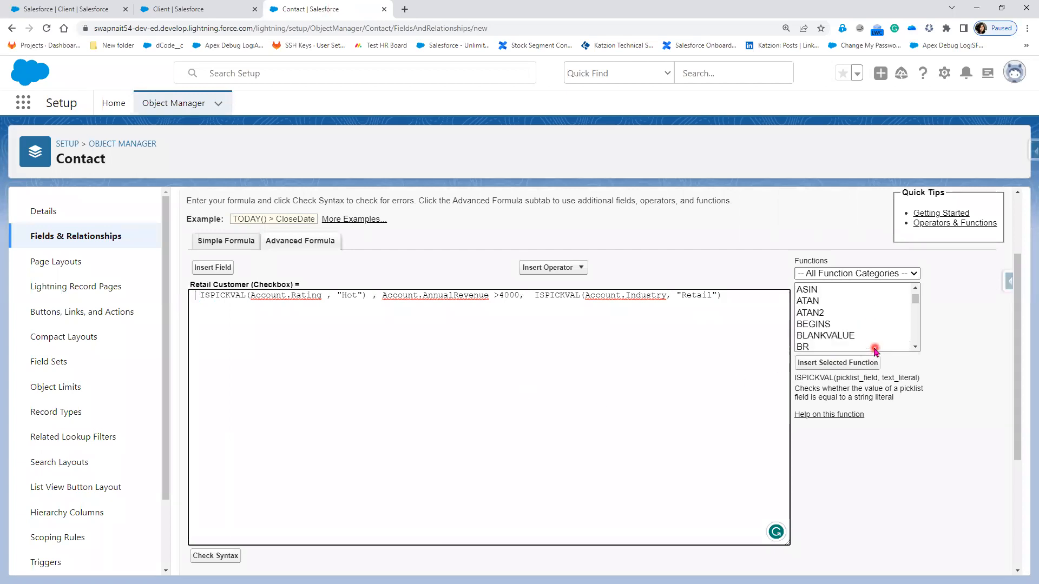
{"action": "left_click", "coordinate": [831, 324]}
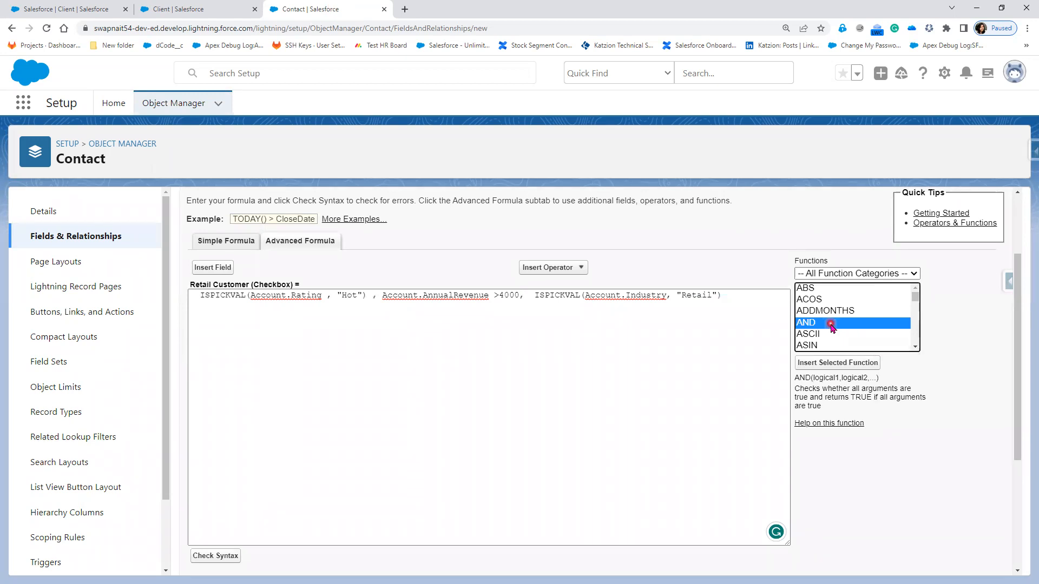
{"action": "left_click", "coordinate": [845, 366]}
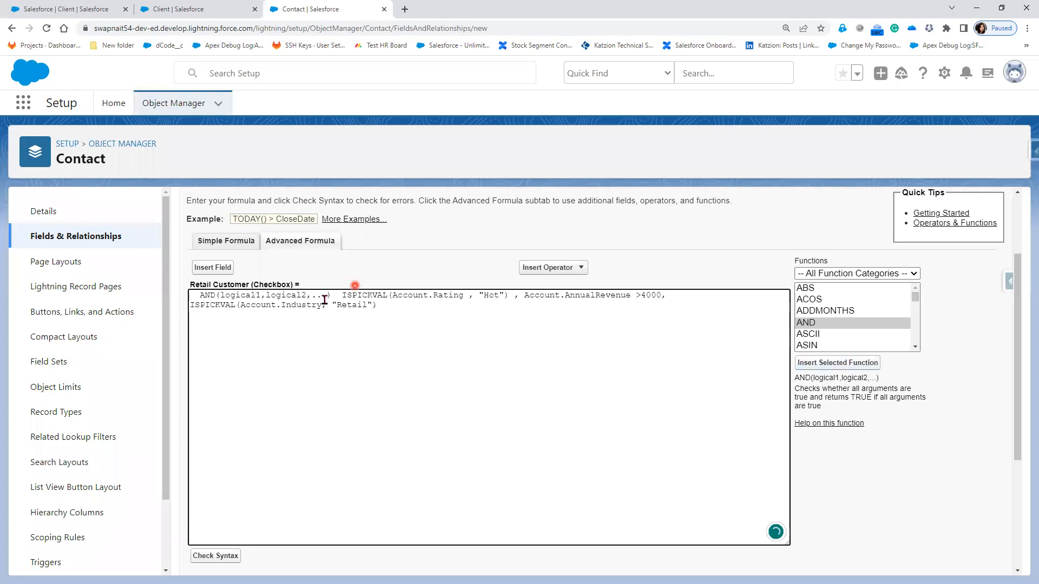
{"action": "left_click_drag", "start_coordinate": [335, 296], "coordinate": [222, 297]}
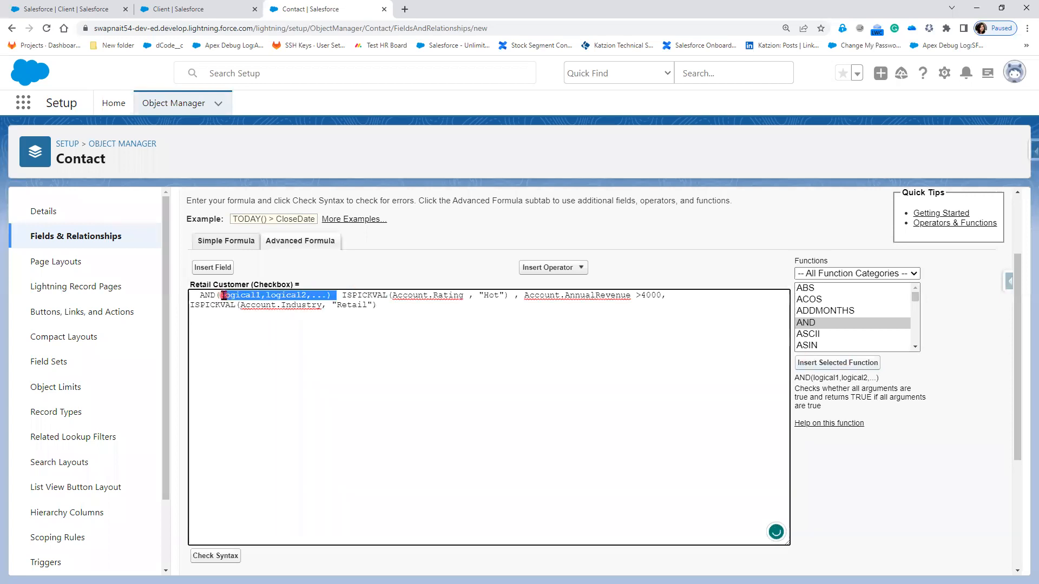
{"action": "key", "text": "BackSpace"}
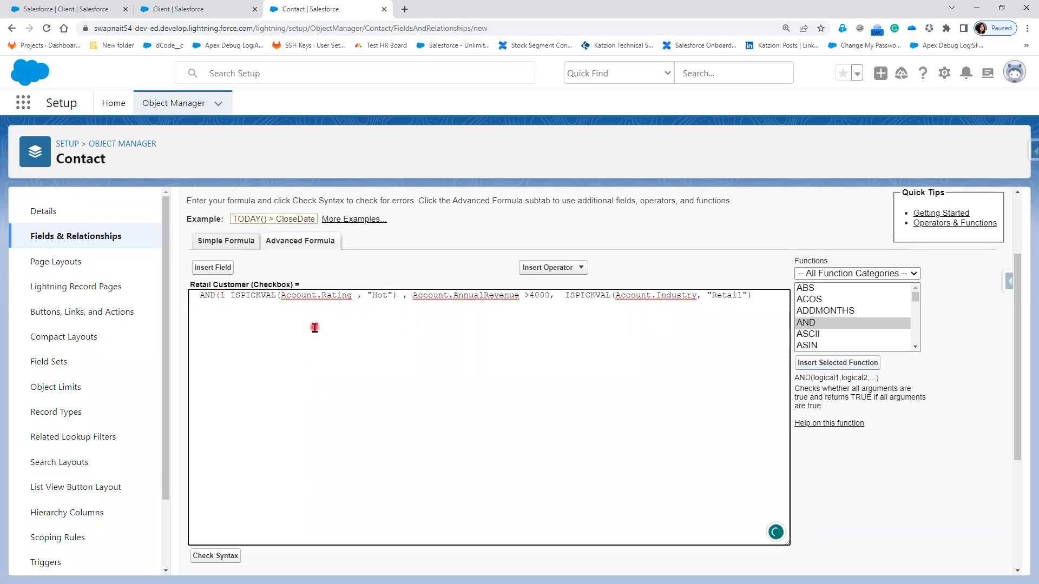
{"action": "key", "text": "BackSpace"}
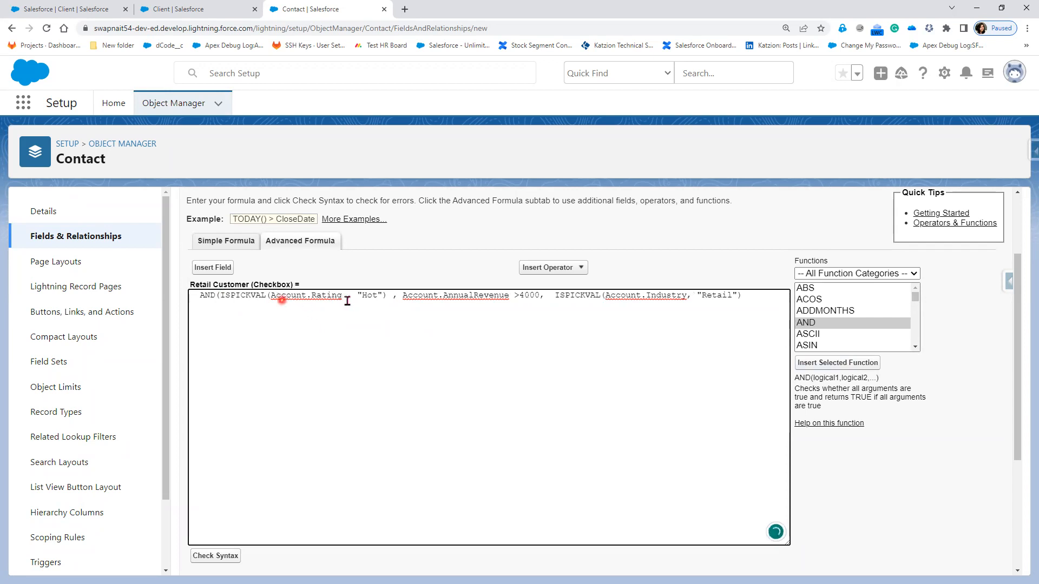
Step: Put the Account.AnnualRevenue and Account.Industry conditions on separate lines of the formula, with a comma after >4000
{"action": "left_click", "coordinate": [398, 295]}
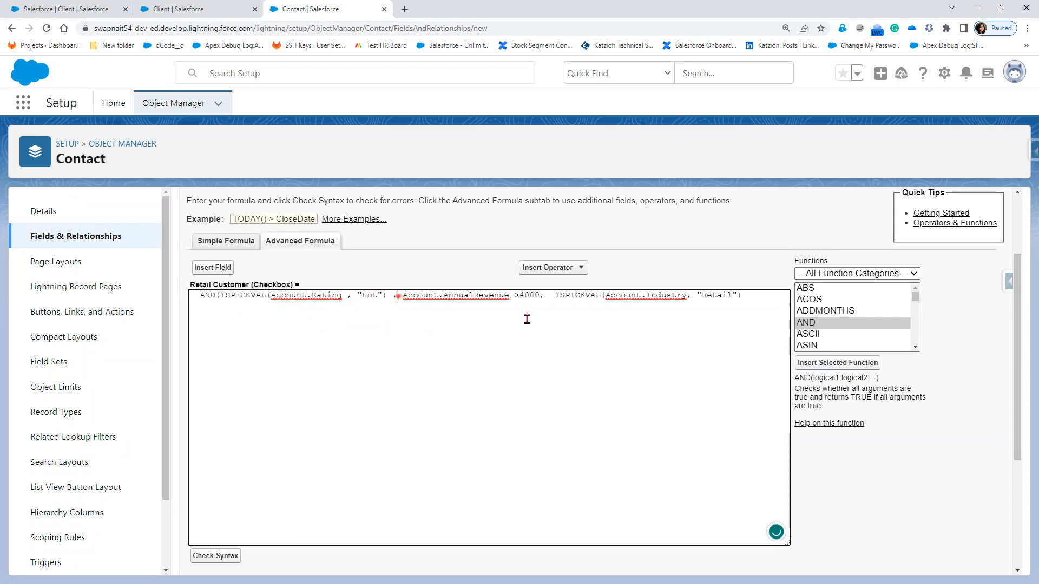
{"action": "key", "text": "Return"}
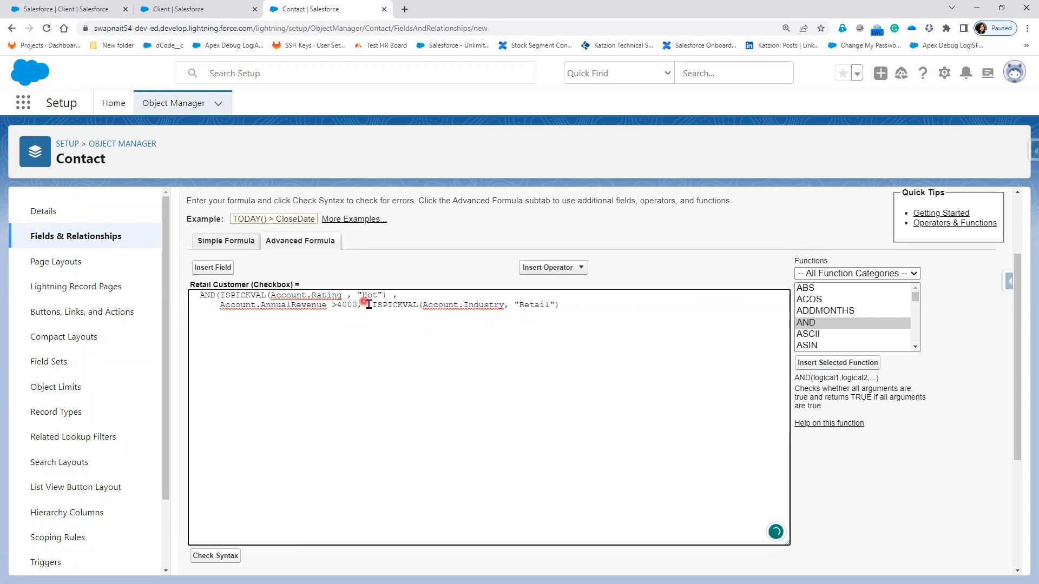
{"action": "key", "text": "BackSpace"}
{"action": "key", "text": "BackSpace"}
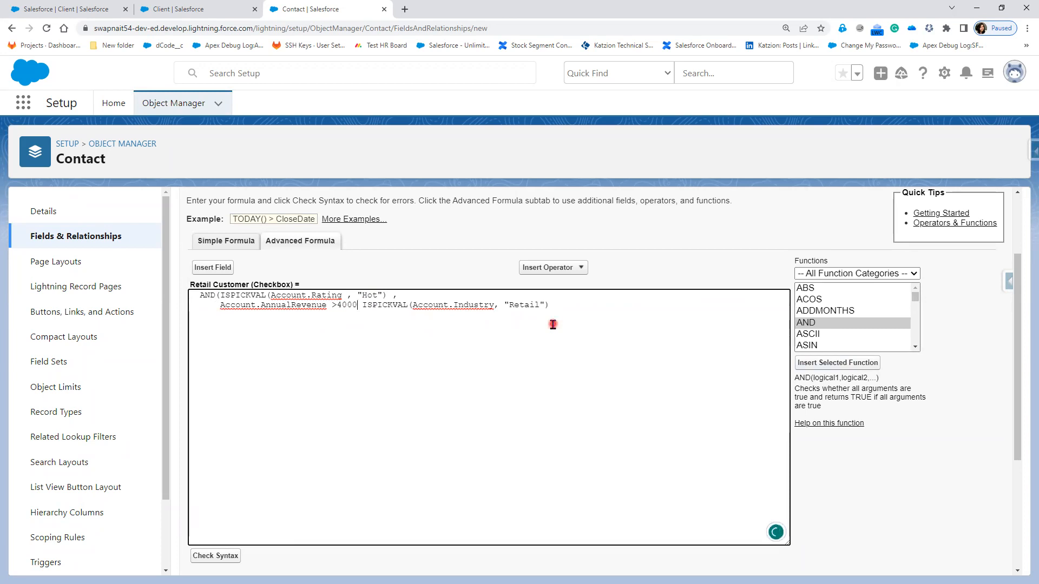
{"action": "type", "text": ","}
{"action": "key", "text": "Return"}
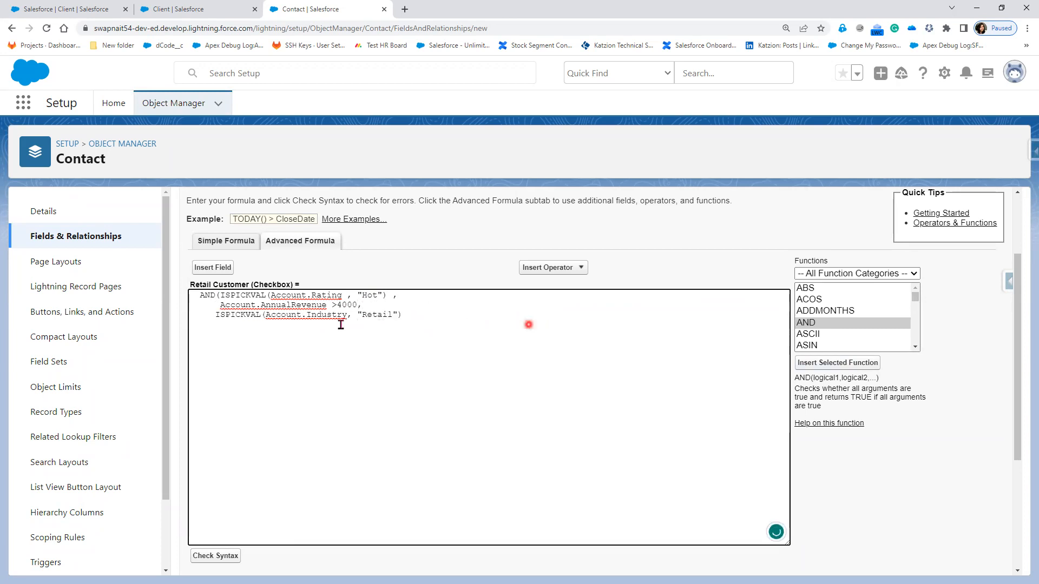
Step: Close the AND function with a parenthesis on a new line after the Industry condition and check the formula's syntax
{"action": "left_click", "coordinate": [406, 314]}
{"action": "left_click", "coordinate": [445, 323]}
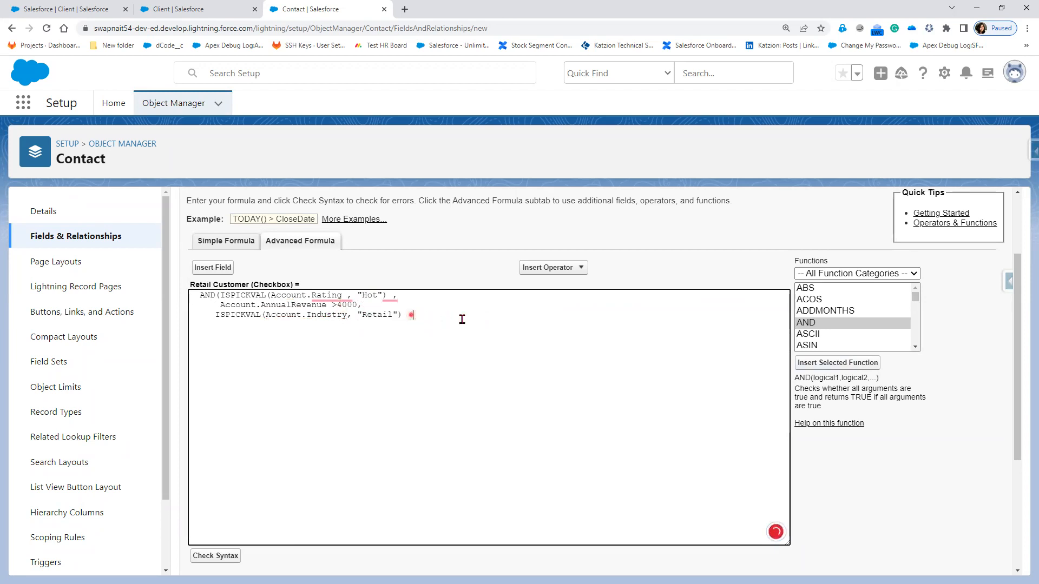
{"action": "type", "text": ")"}
{"action": "left_click", "coordinate": [212, 556]}
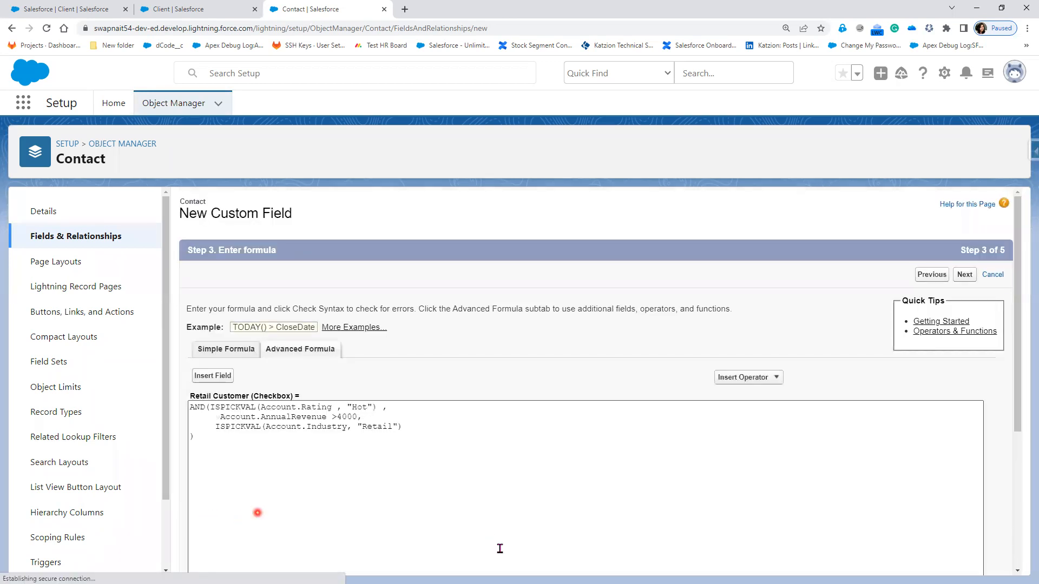
{"action": "scroll", "coordinate": [450, 511], "scroll_direction": "down", "scroll_amount": 2}
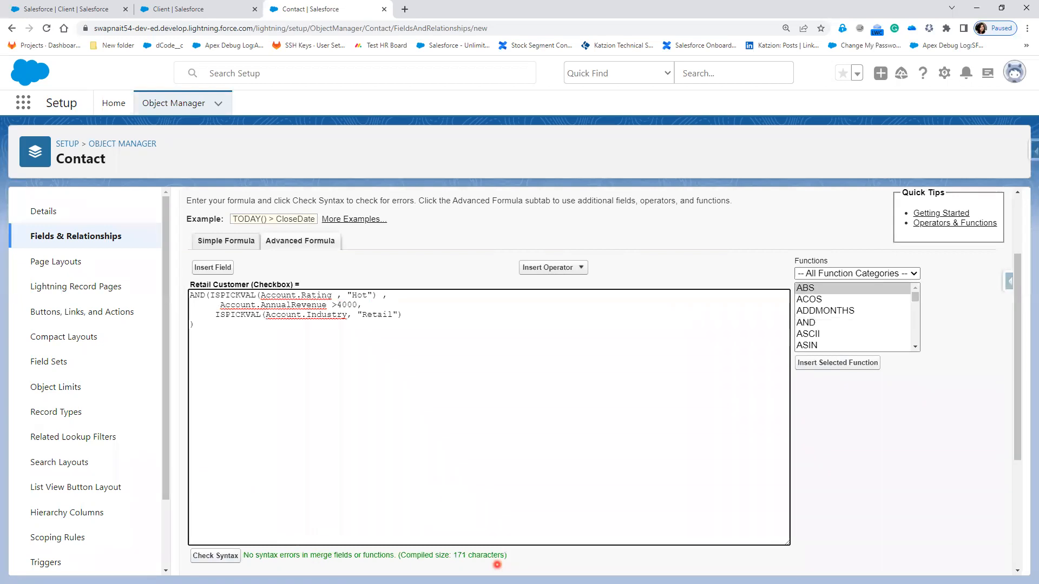
Step: Accept the default field-level security and all four contact page layouts, and save the Retail Customer field
{"action": "scroll", "coordinate": [498, 565], "scroll_direction": "down", "scroll_amount": 4}
{"action": "left_click", "coordinate": [965, 559]}
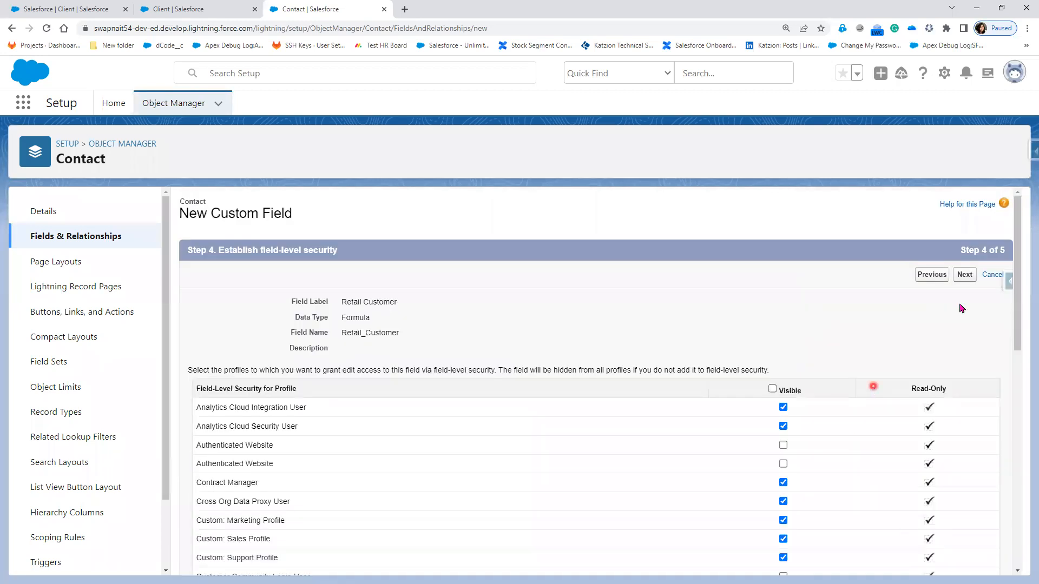
{"action": "left_click", "coordinate": [967, 276]}
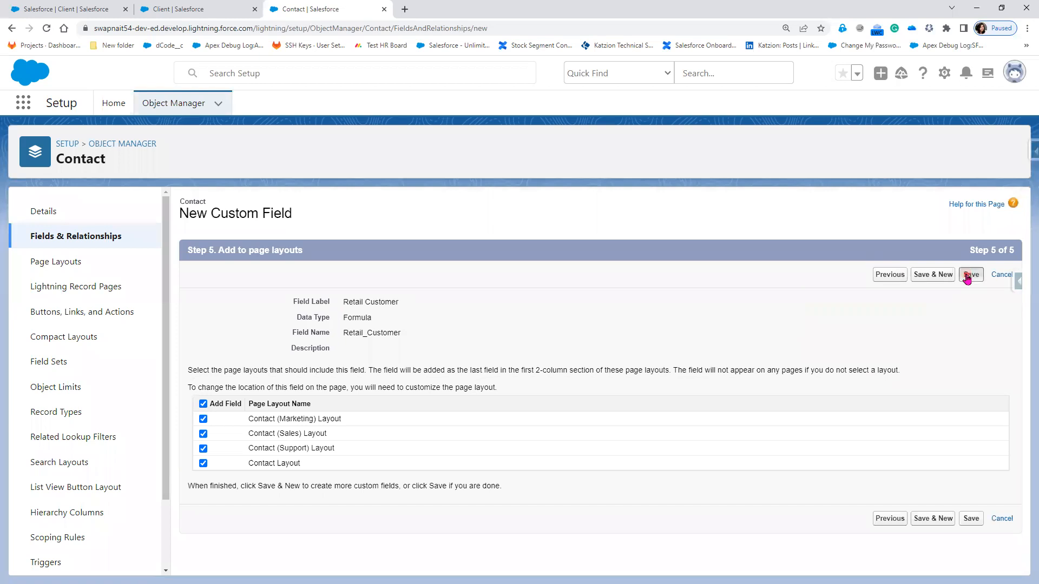
{"action": "left_click", "coordinate": [966, 275]}
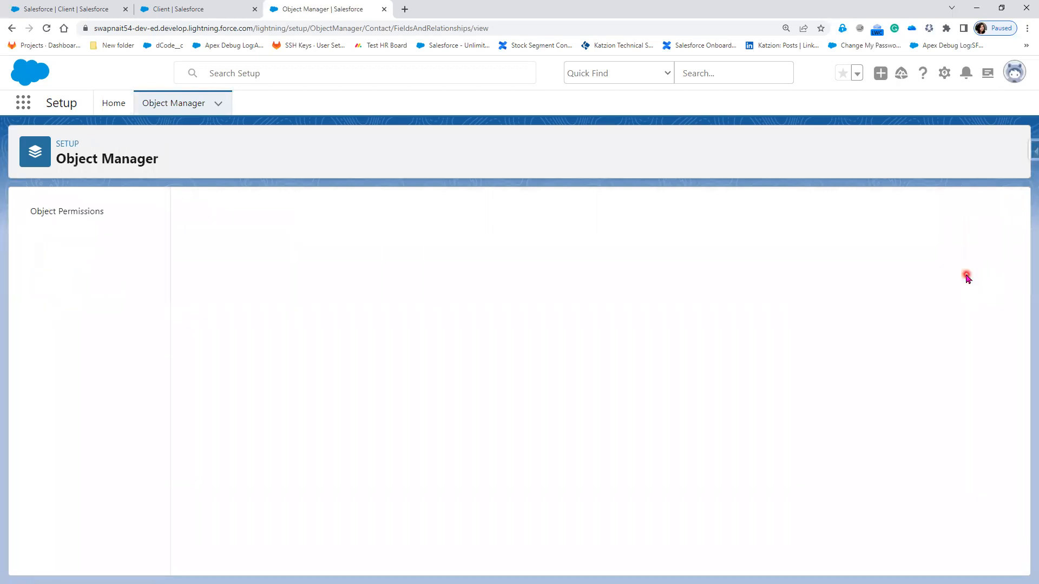
Step: Open the first related contact of the Salesforce client record in a new browser tab and switch to it
{"action": "left_click", "coordinate": [185, 16]}
{"action": "left_click", "coordinate": [52, 10]}
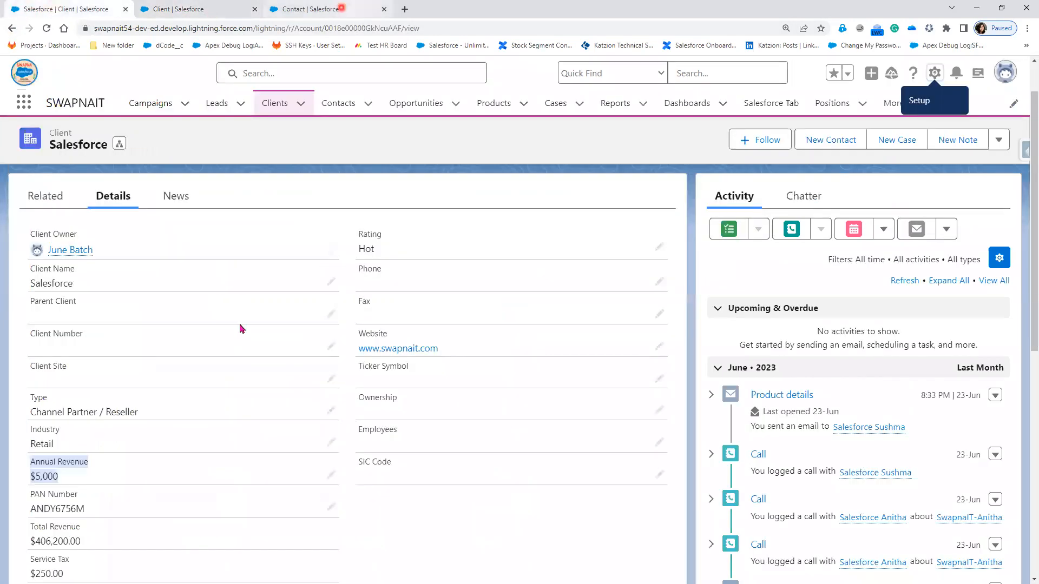
{"action": "left_click", "coordinate": [48, 198]}
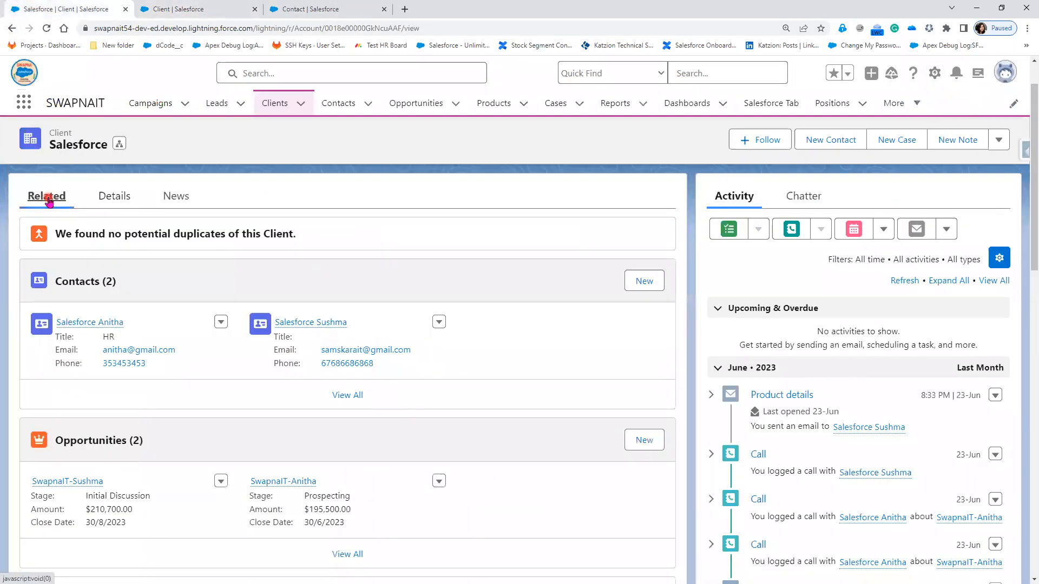
{"action": "right_click", "coordinate": [91, 323]}
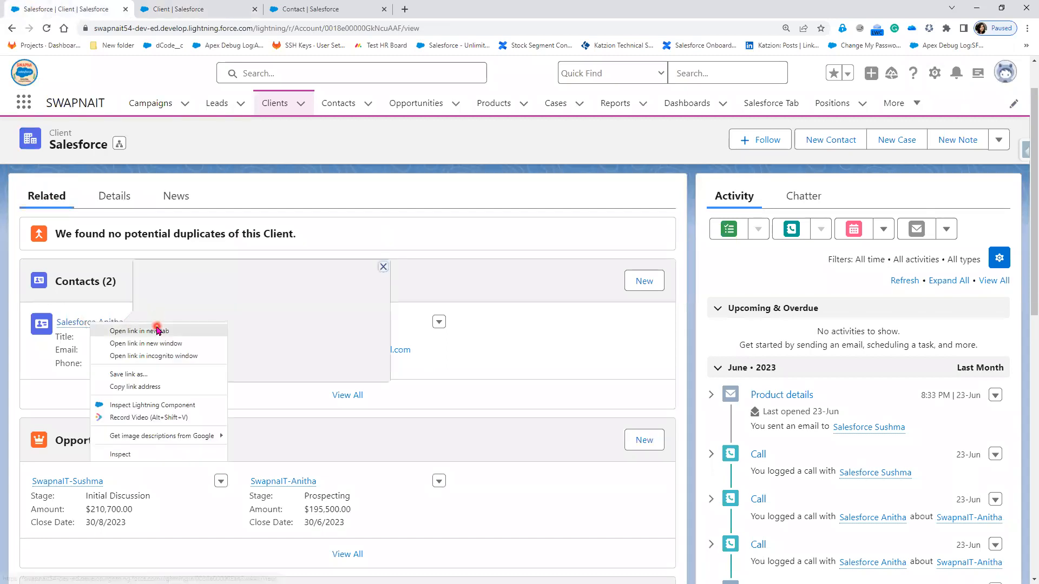
{"action": "left_click", "coordinate": [157, 331]}
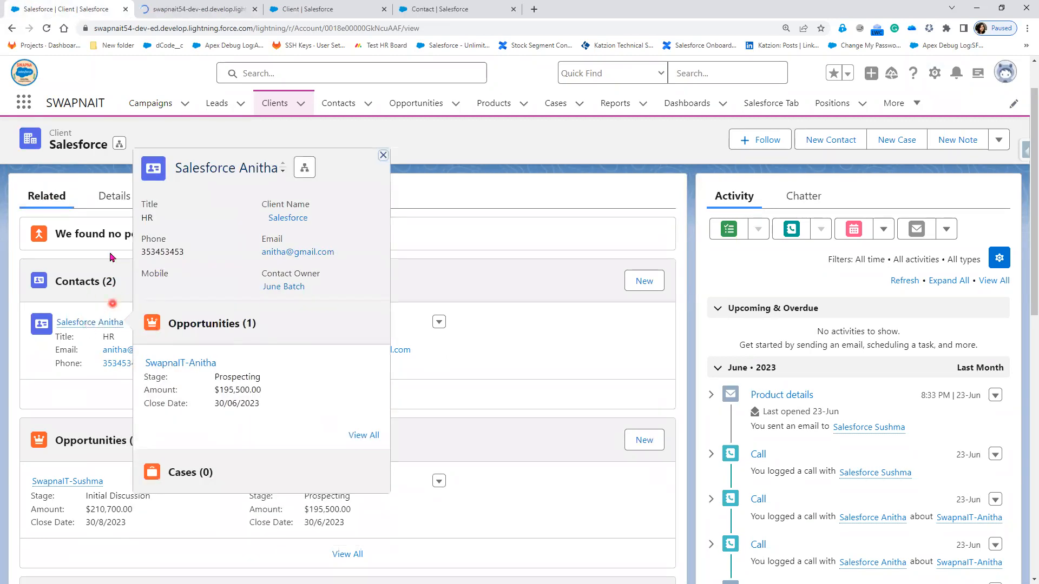
{"action": "right_click", "coordinate": [108, 323]}
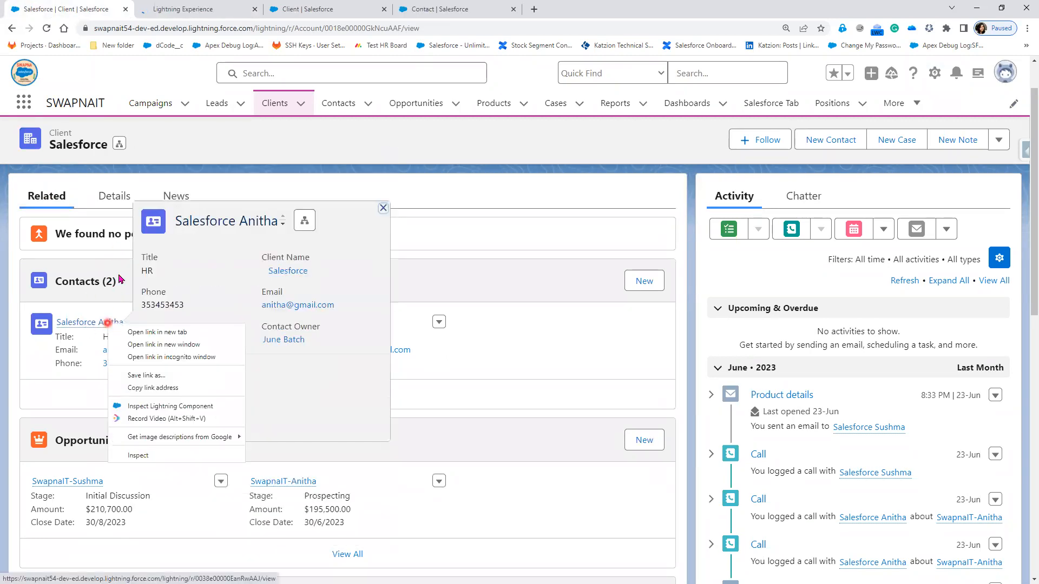
{"action": "left_click", "coordinate": [194, 10]}
{"action": "left_click", "coordinate": [195, 10]}
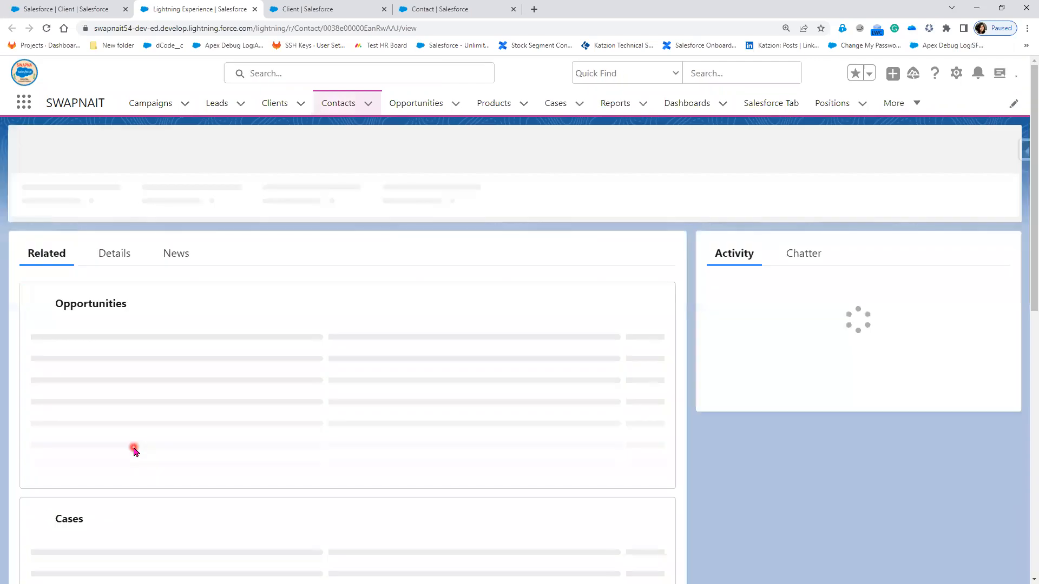
Step: Show the contact's details and check the Retail Customer checkbox below Account Website
{"action": "left_click", "coordinate": [111, 263]}
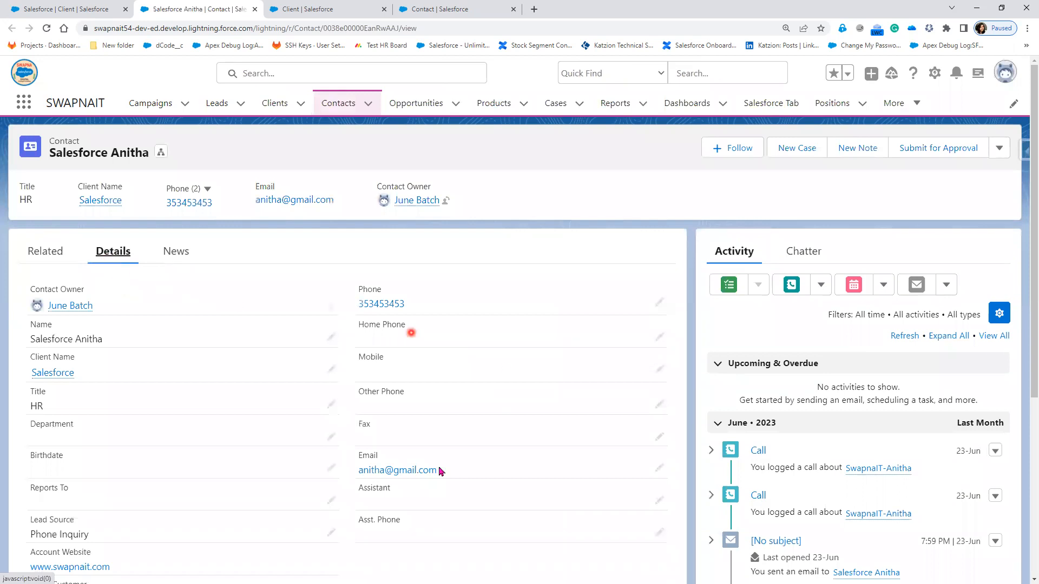
{"action": "scroll", "coordinate": [414, 524], "scroll_direction": "down", "scroll_amount": 2}
{"action": "left_click_drag", "start_coordinate": [30, 476], "coordinate": [94, 477]}
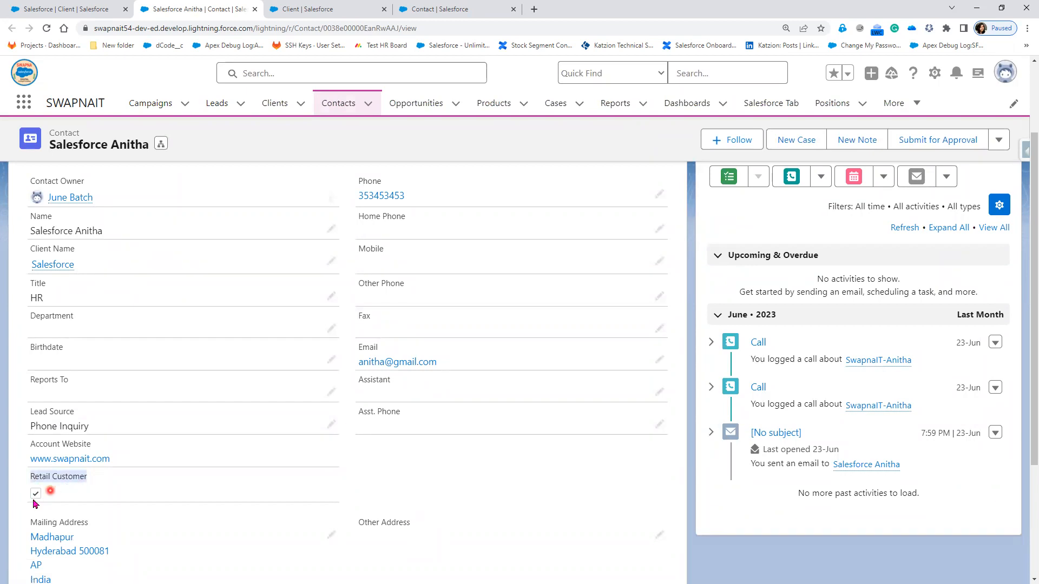
Step: Open the contact's linked Salesforce client record in a new browser tab and show its details
{"action": "right_click", "coordinate": [58, 271]}
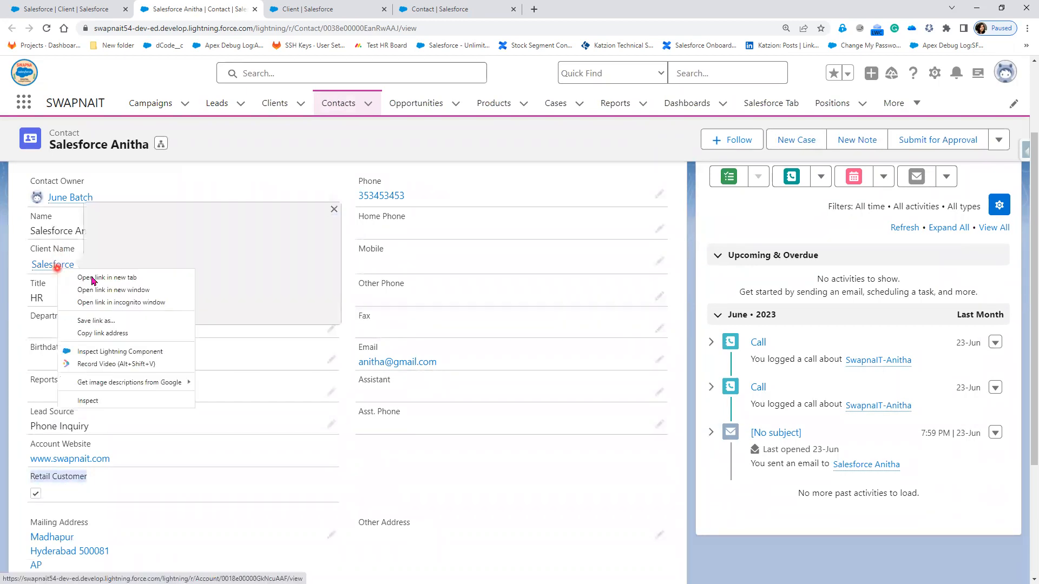
{"action": "left_click", "coordinate": [108, 279]}
{"action": "left_click", "coordinate": [335, 7]}
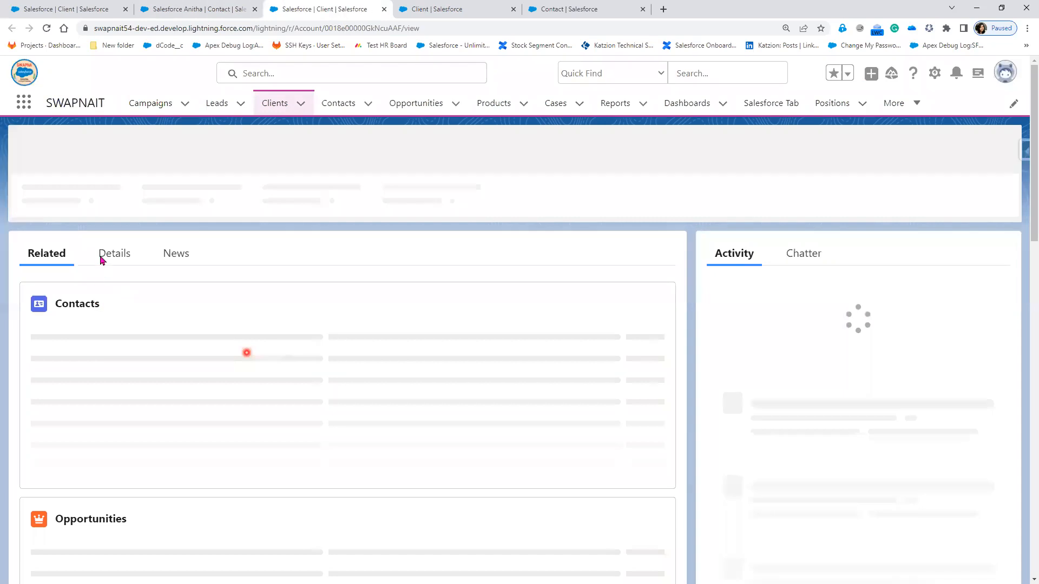
{"action": "left_click", "coordinate": [100, 264]}
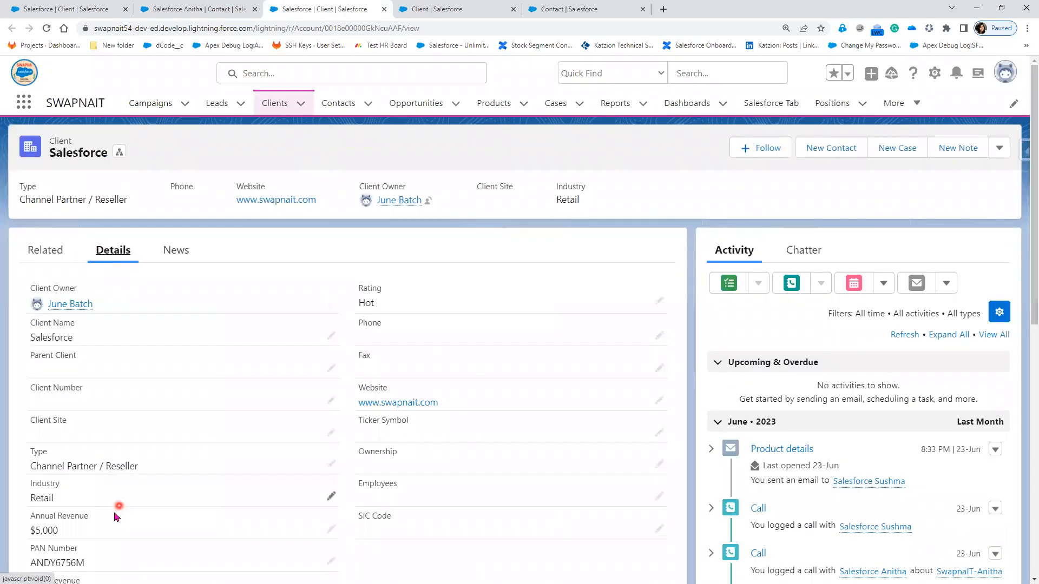
Step: Set the Salesforce client's Annual Revenue to 3000 and save the record
{"action": "scroll", "coordinate": [119, 508], "scroll_direction": "down", "scroll_amount": 2}
{"action": "left_click", "coordinate": [333, 422]}
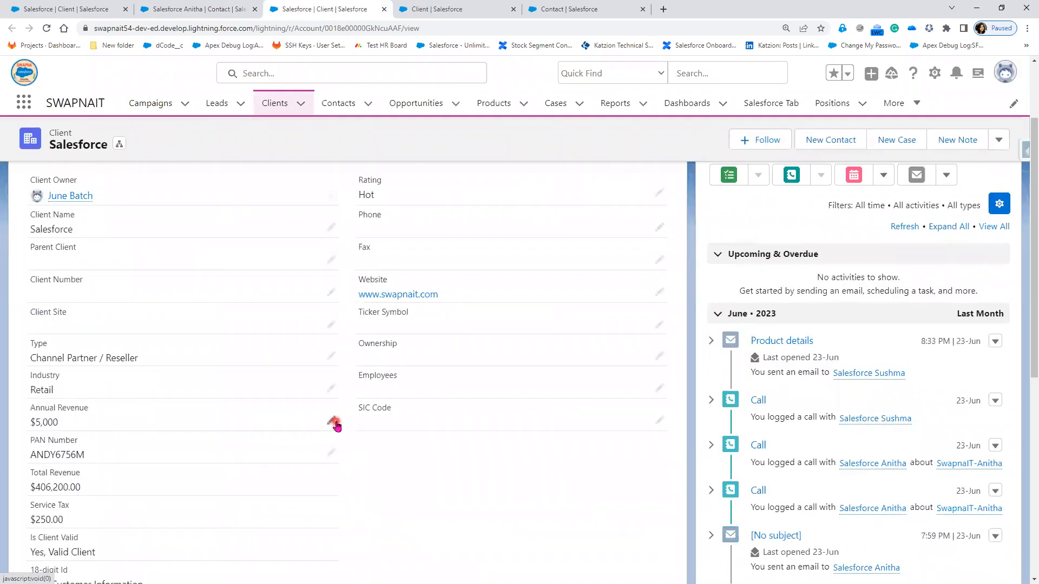
{"action": "double_click", "coordinate": [112, 436]}
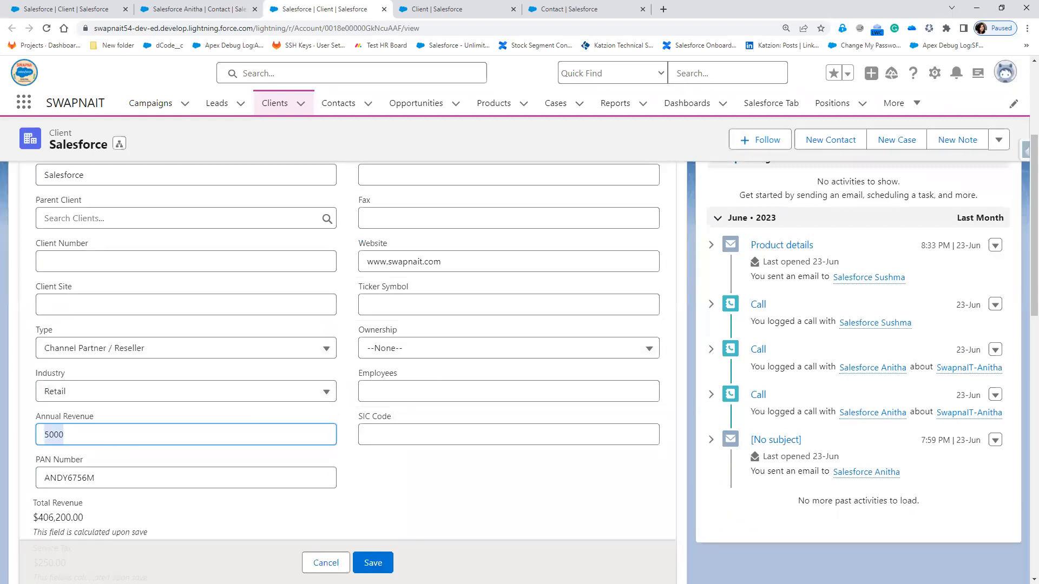
{"action": "type", "text": "3"}
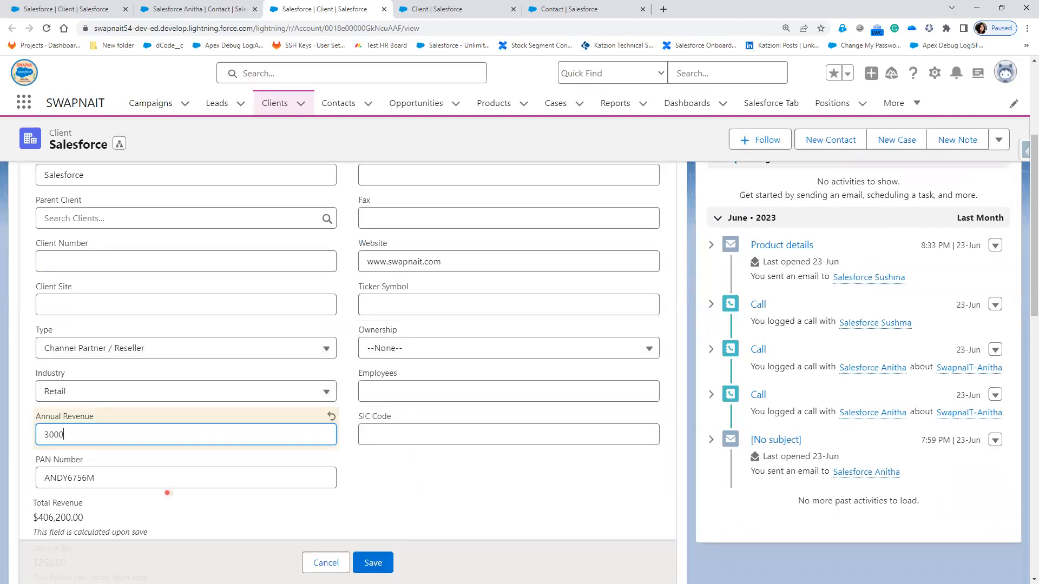
{"action": "left_click", "coordinate": [373, 563]}
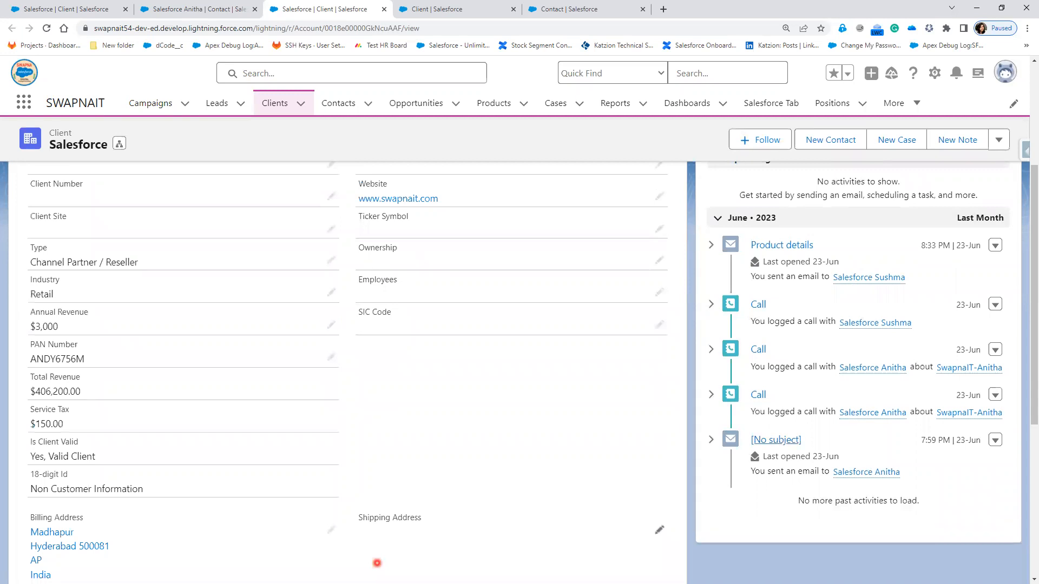
Step: Reload the contact record opened from the Salesforce client, show its details and check the Retail Customer checkbox
{"action": "left_click", "coordinate": [206, 8]}
{"action": "left_click", "coordinate": [459, 9]}
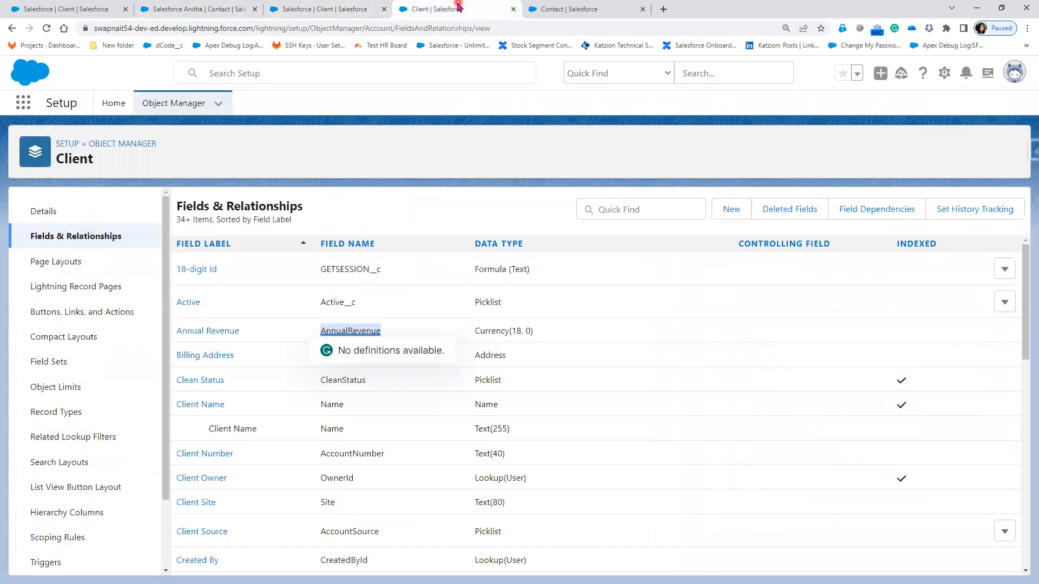
{"action": "left_click", "coordinate": [551, 7]}
{"action": "left_click", "coordinate": [71, 9]}
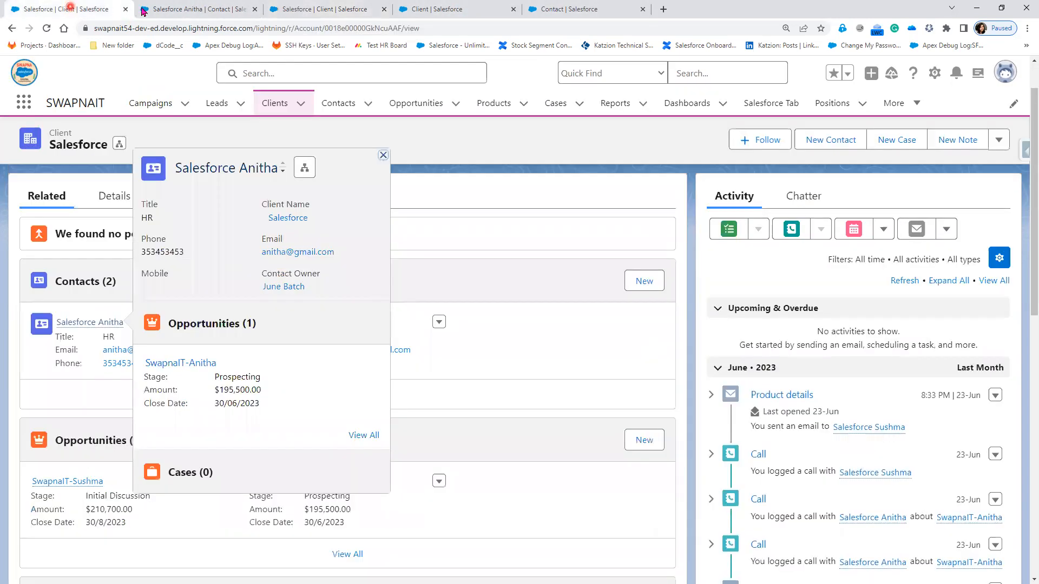
{"action": "left_click", "coordinate": [198, 6]}
{"action": "left_click", "coordinate": [46, 28]}
{"action": "left_click", "coordinate": [73, 506]}
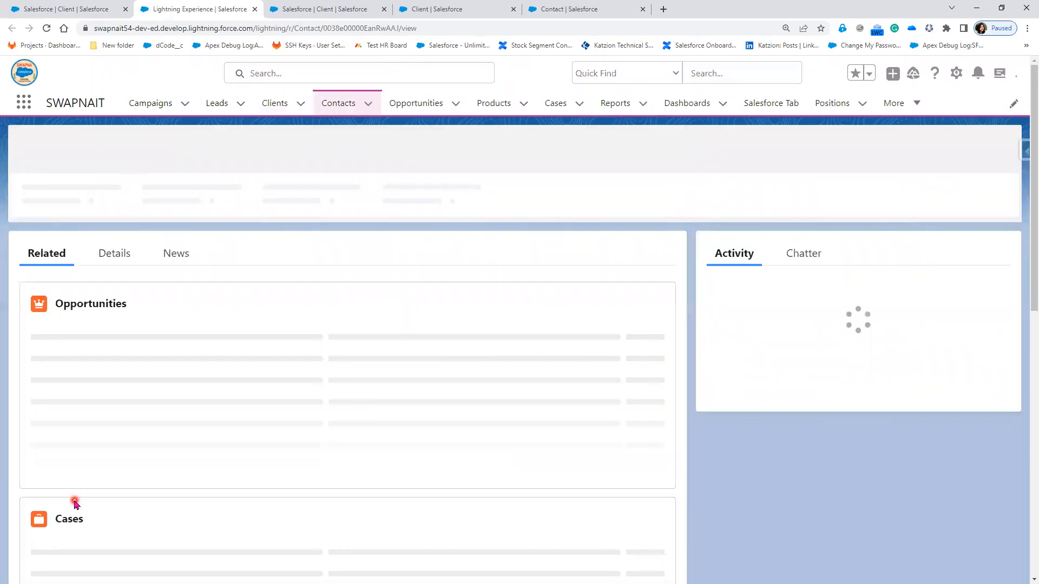
{"action": "left_click", "coordinate": [115, 248]}
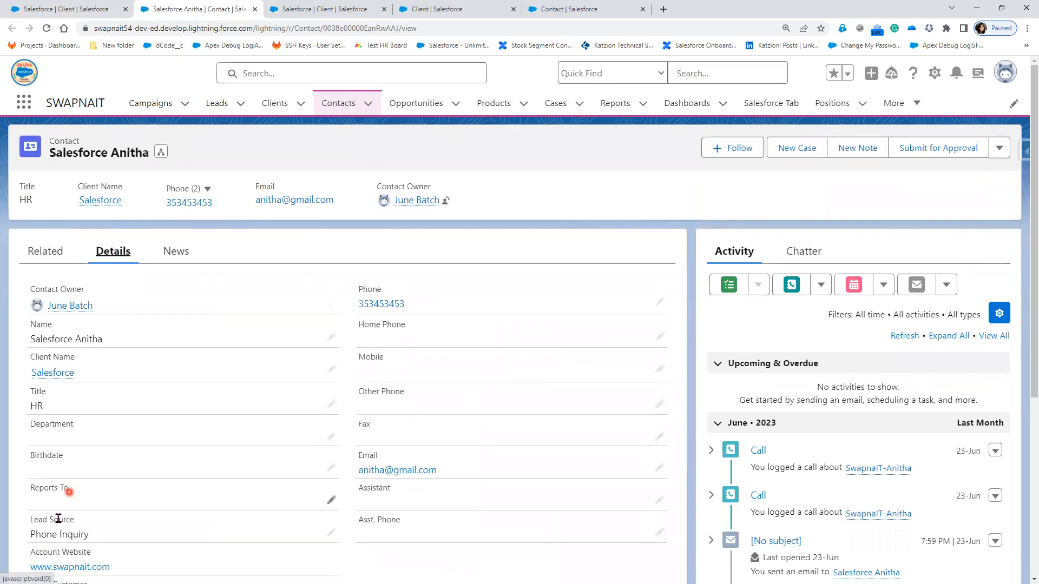
{"action": "scroll", "coordinate": [58, 519], "scroll_direction": "down", "scroll_amount": 3}
{"action": "left_click_drag", "start_coordinate": [48, 435], "coordinate": [27, 417]}
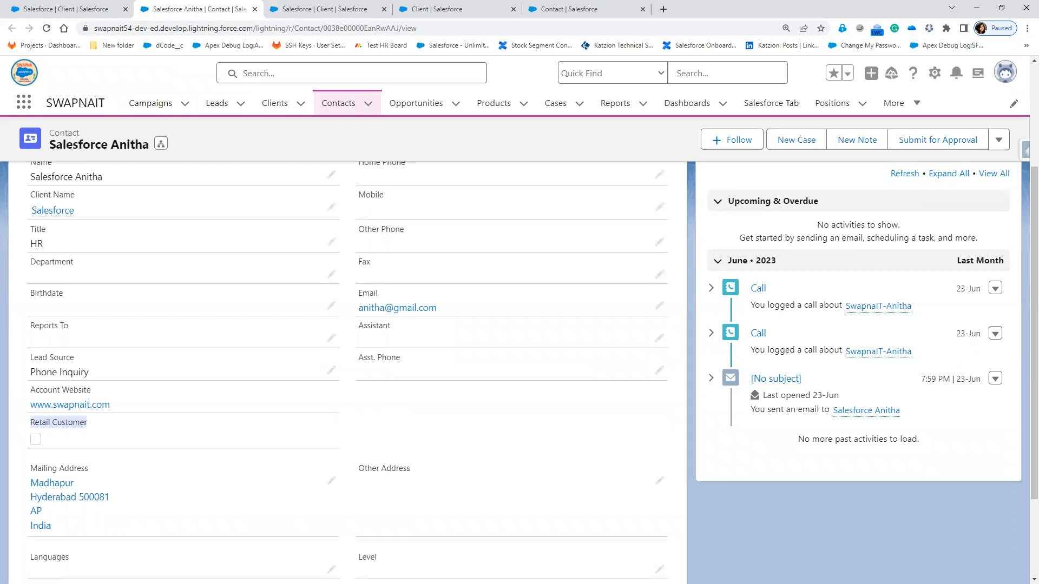
Step: Switch to the browser tab with the Contact object's Fields & Relationships in Setup
{"action": "left_click", "coordinate": [346, 9]}
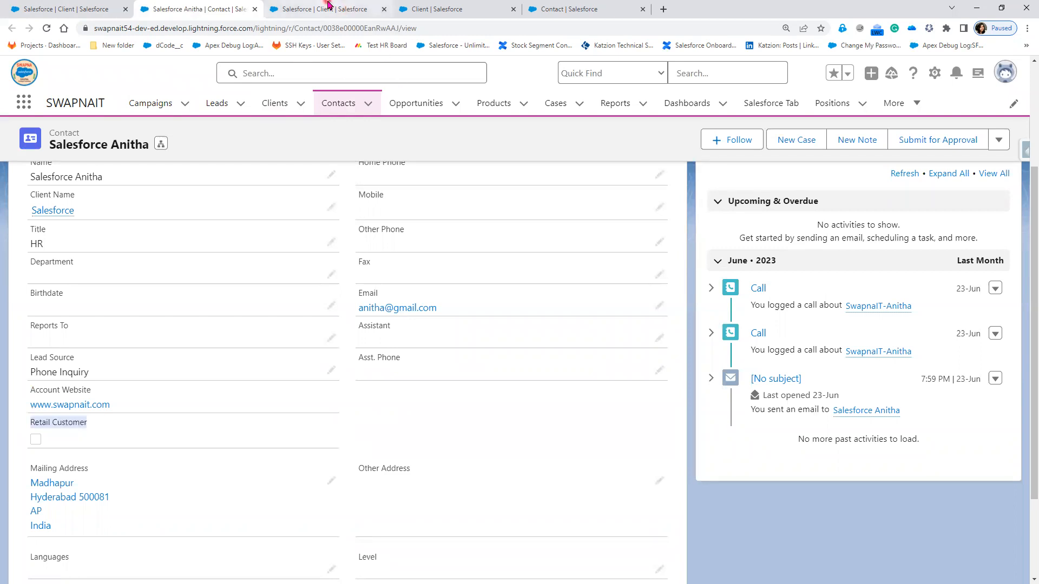
{"action": "left_click", "coordinate": [425, 16]}
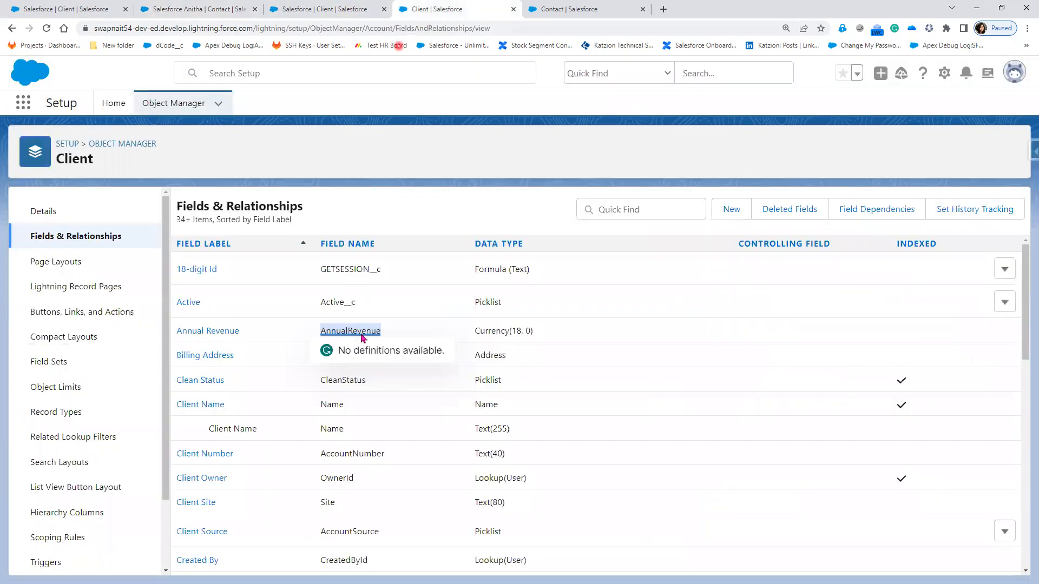
{"action": "left_click", "coordinate": [577, 13]}
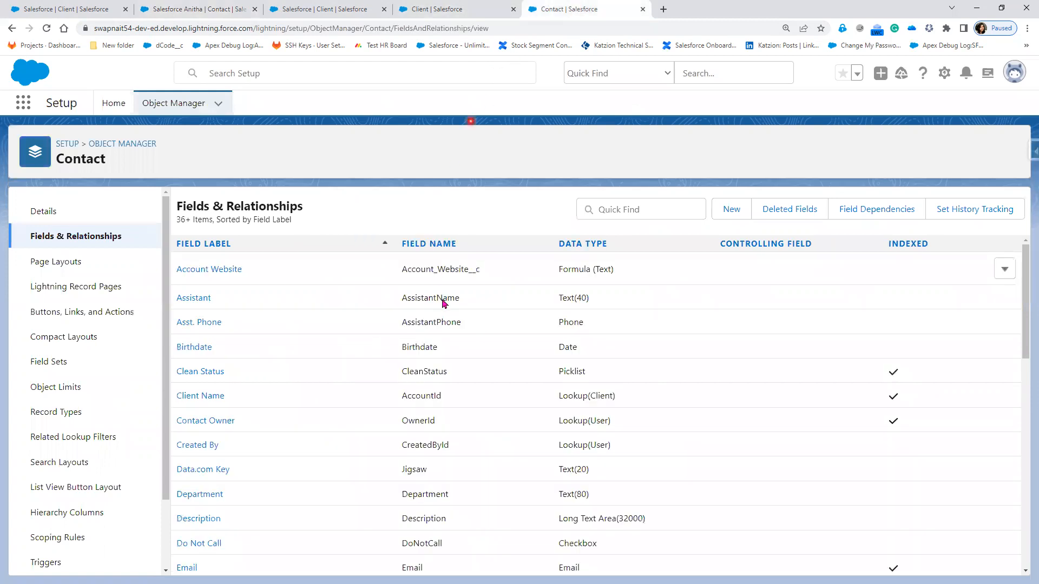
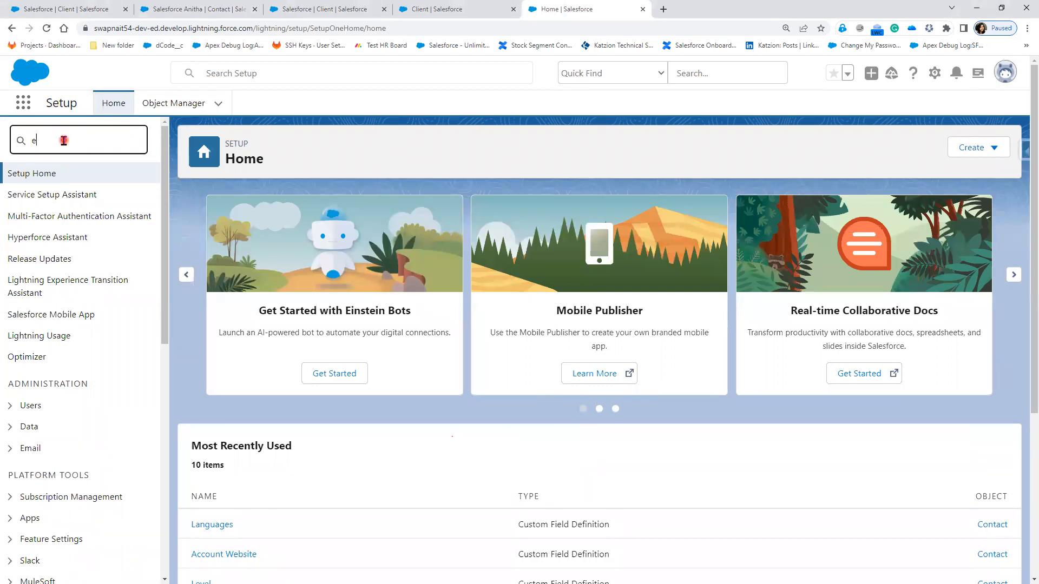
Step: Search Setup for "email te", open Classic Email Templates and look through the unfiled public templates
{"action": "type", "text": "mail"}
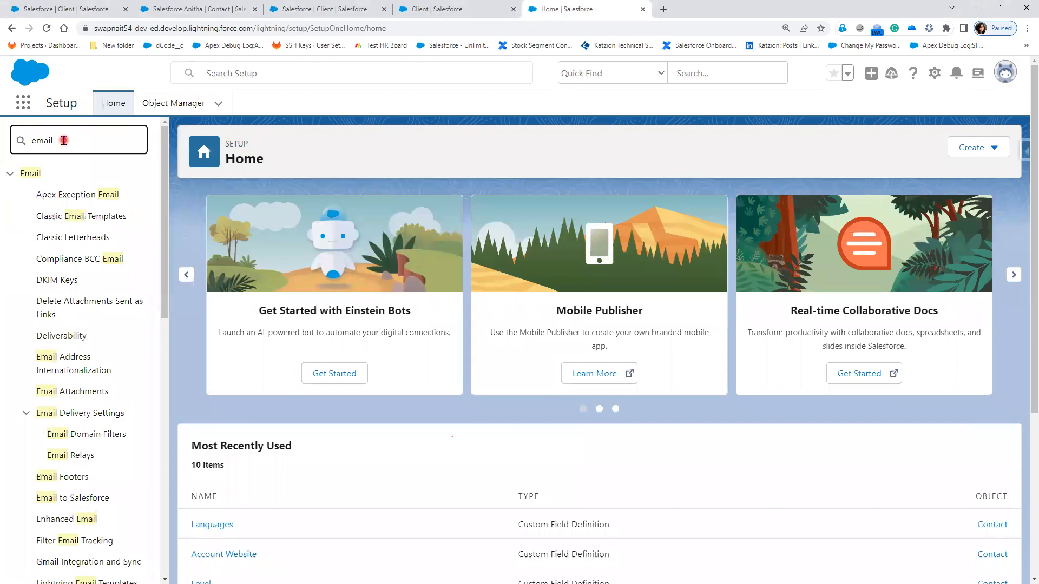
{"action": "type", "text": " t"}
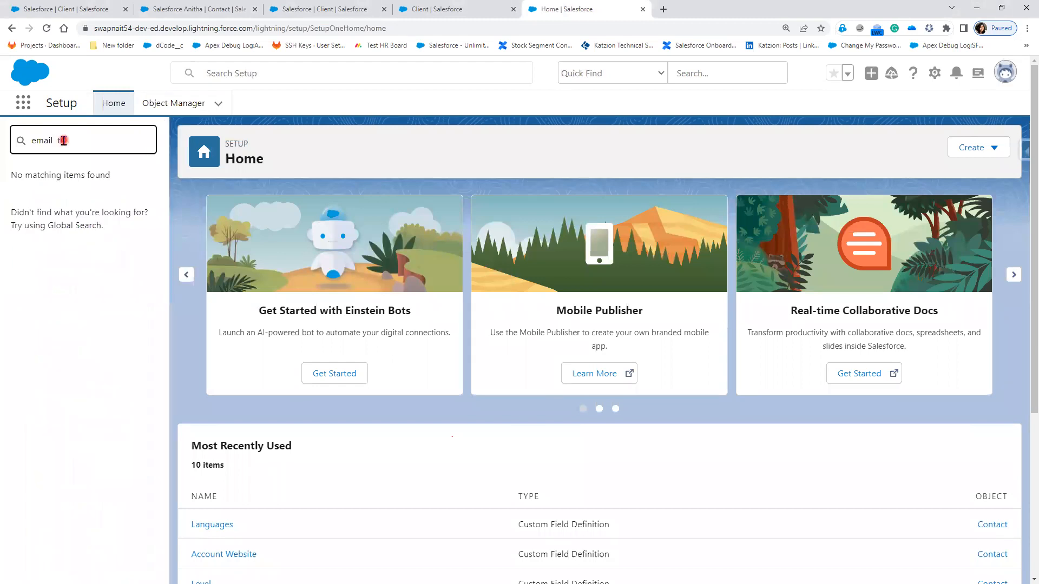
{"action": "type", "text": "e"}
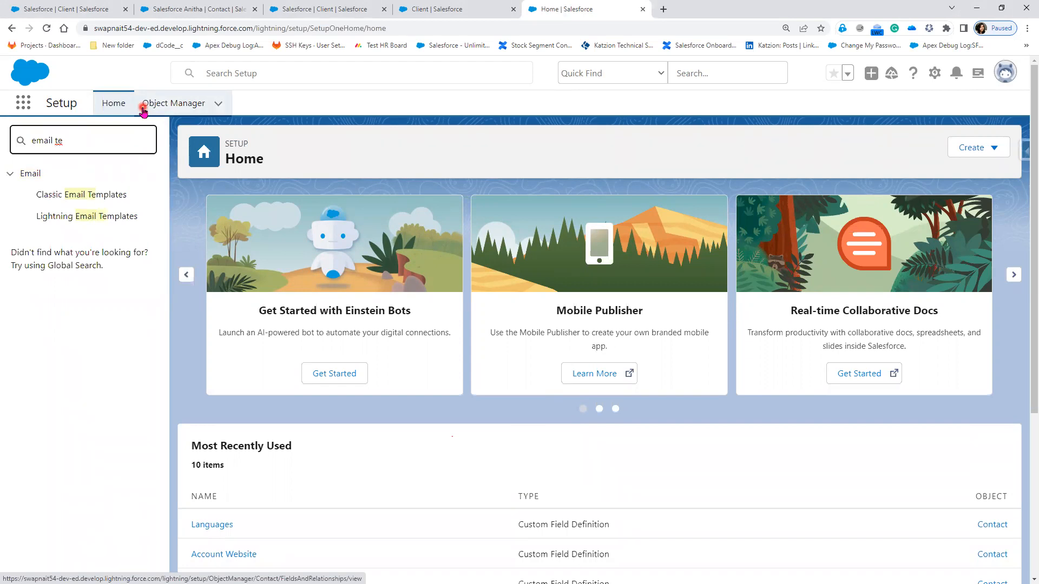
{"action": "left_click", "coordinate": [102, 199]}
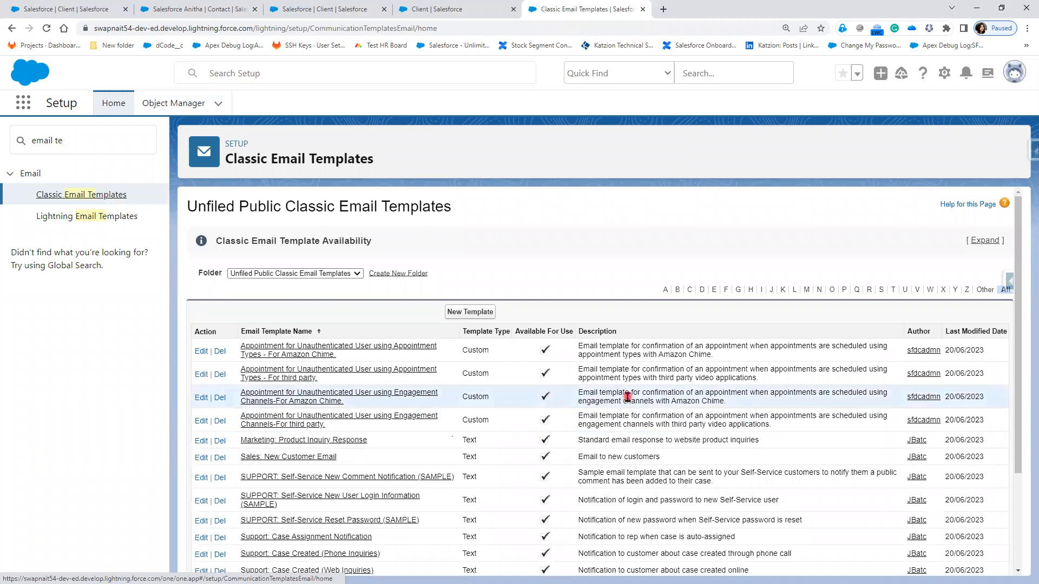
{"action": "scroll", "coordinate": [444, 479], "scroll_direction": "down", "scroll_amount": 2}
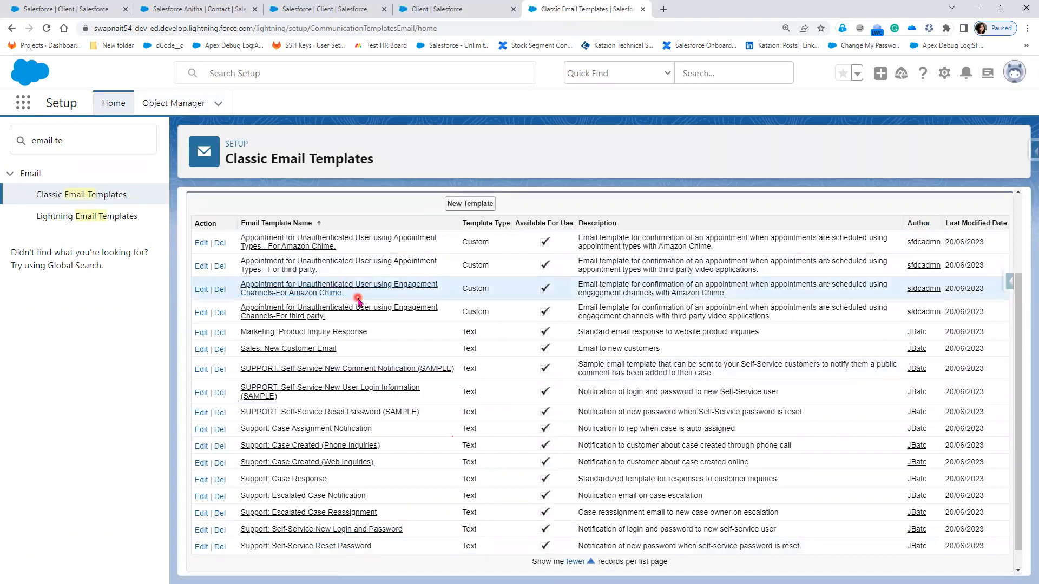
{"action": "scroll", "coordinate": [541, 541], "scroll_direction": "down", "scroll_amount": 1}
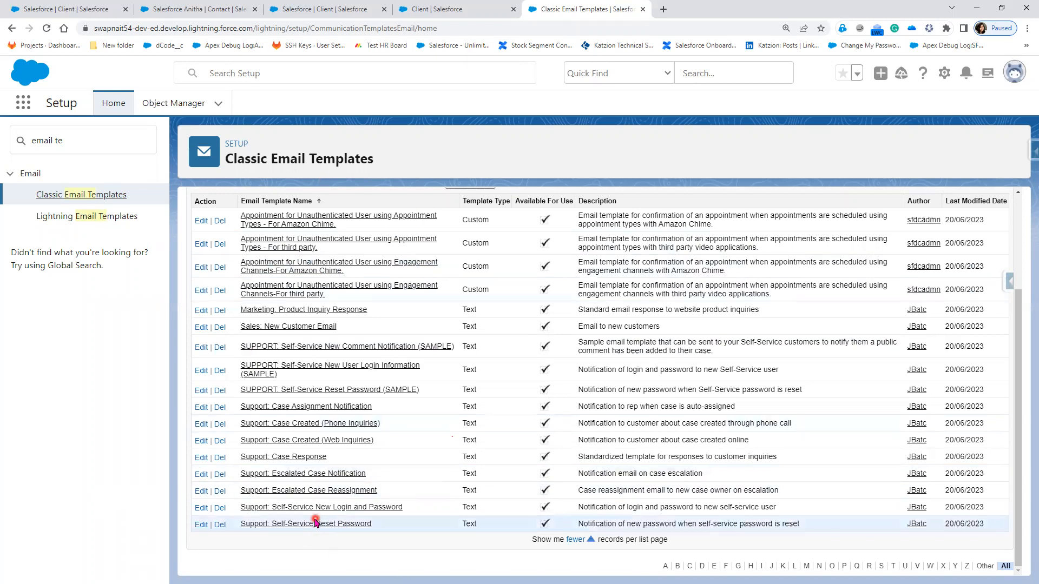
{"action": "scroll", "coordinate": [313, 520], "scroll_direction": "up", "scroll_amount": 2}
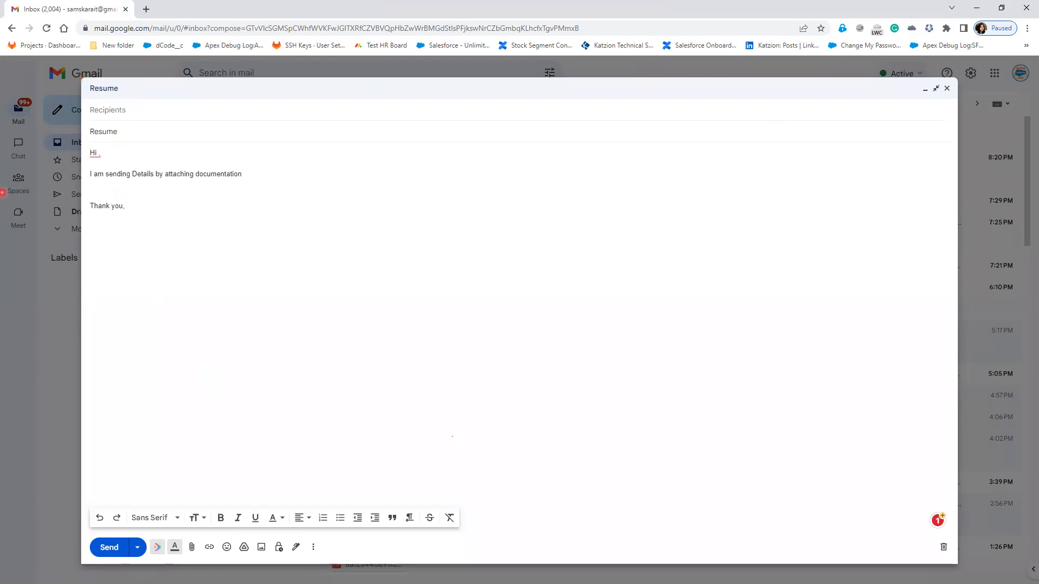
Step: Write the red annotation "Draft Folder" over the empty area below the Resume draft's closing line
{"action": "left_click", "coordinate": [239, 328]}
{"action": "type", "text": "Draf"}
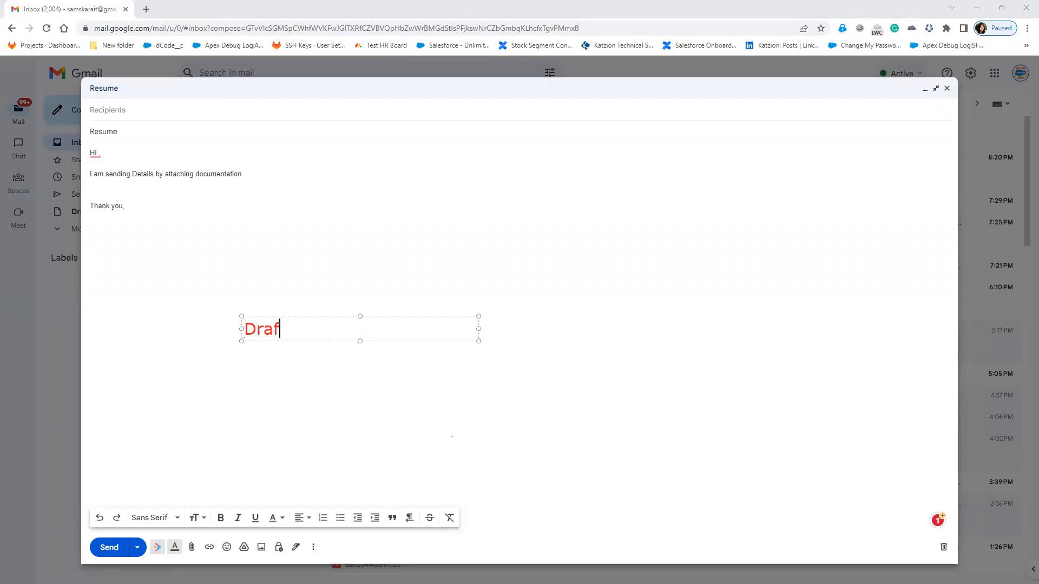
{"action": "type", "text": "t Foldre"}
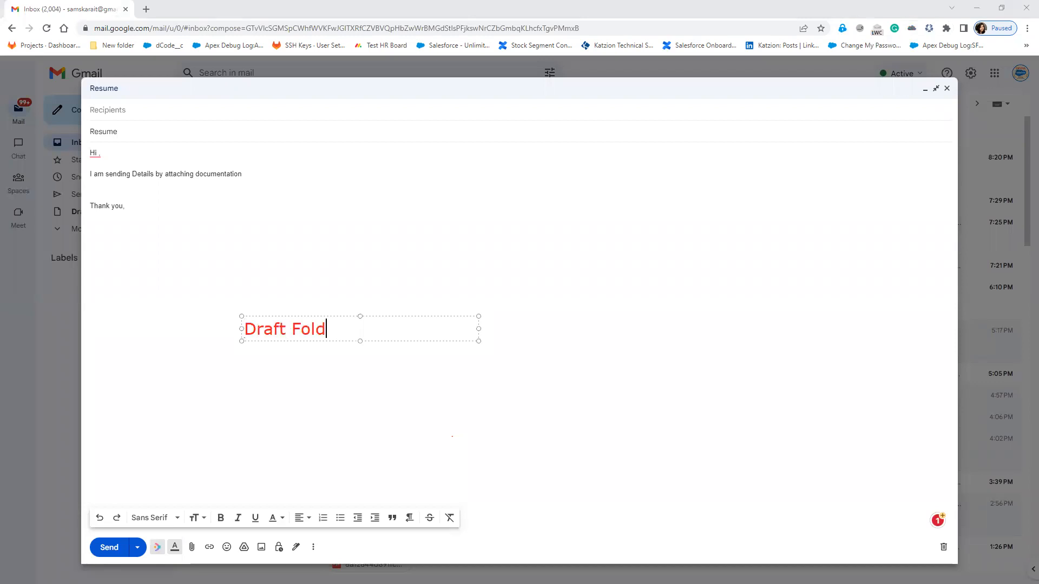
{"action": "key", "text": "BackSpace"}
{"action": "key", "text": "BackSpace"}
{"action": "type", "text": "er"}
Step: Return from Gmail to Salesforce's Classic Email Templates and show the available template folders
{"action": "left_click", "coordinate": [974, 11]}
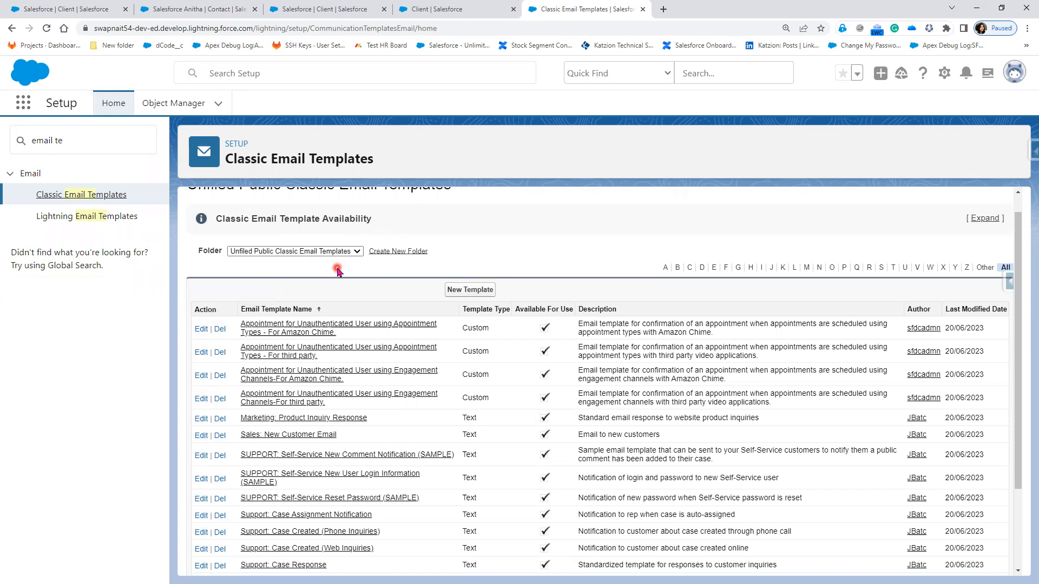
{"action": "left_click", "coordinate": [357, 252]}
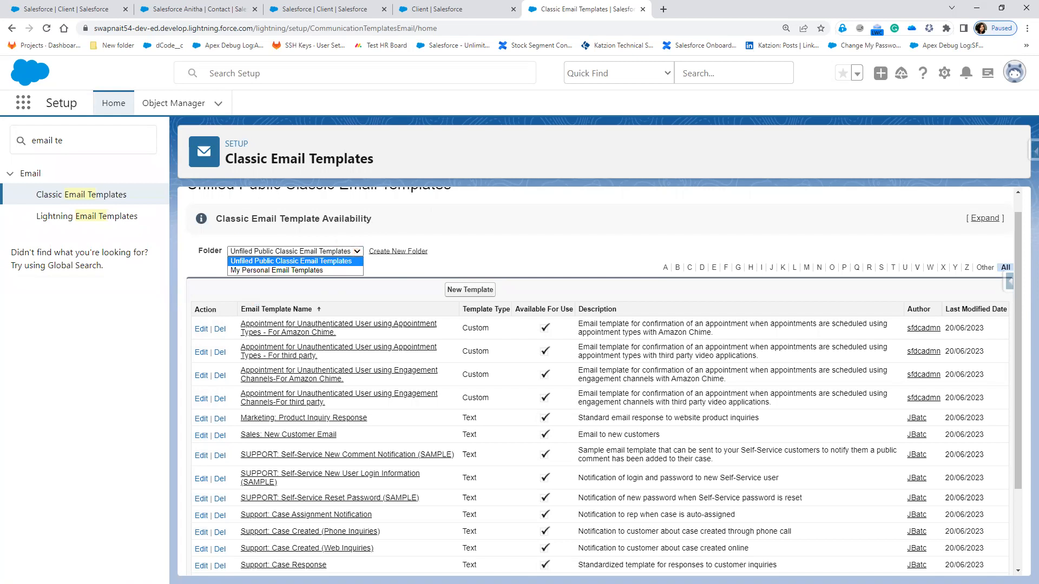
{"action": "key", "text": "alt+Tab"}
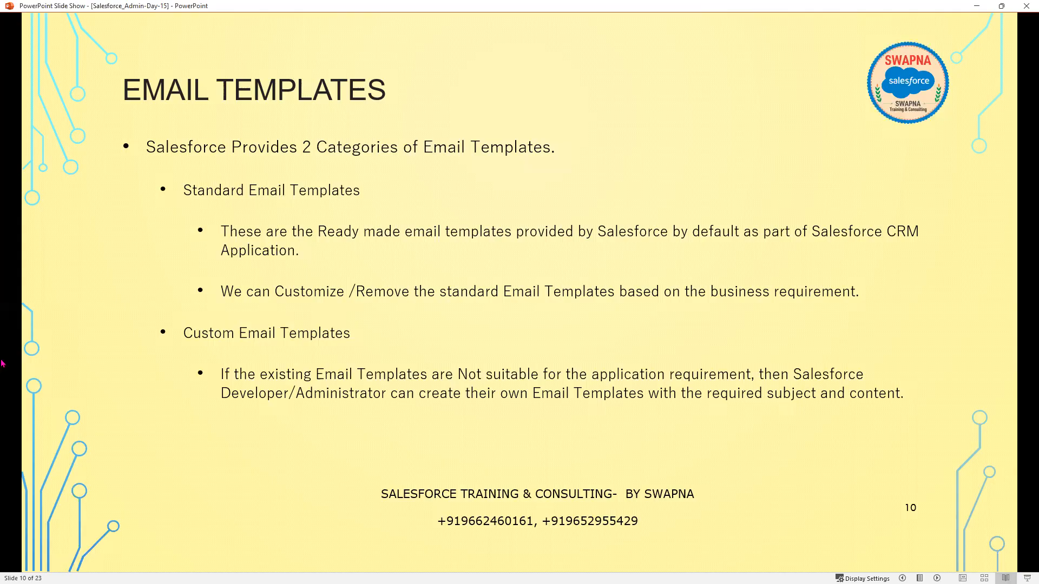
{"action": "left_click", "coordinate": [256, 378]}
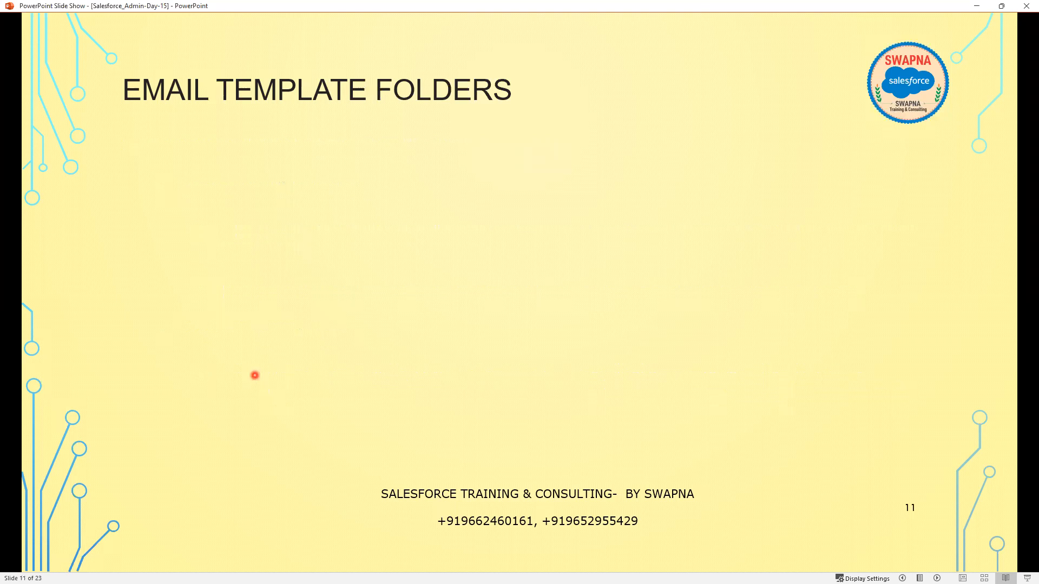
{"action": "left_click", "coordinate": [251, 376]}
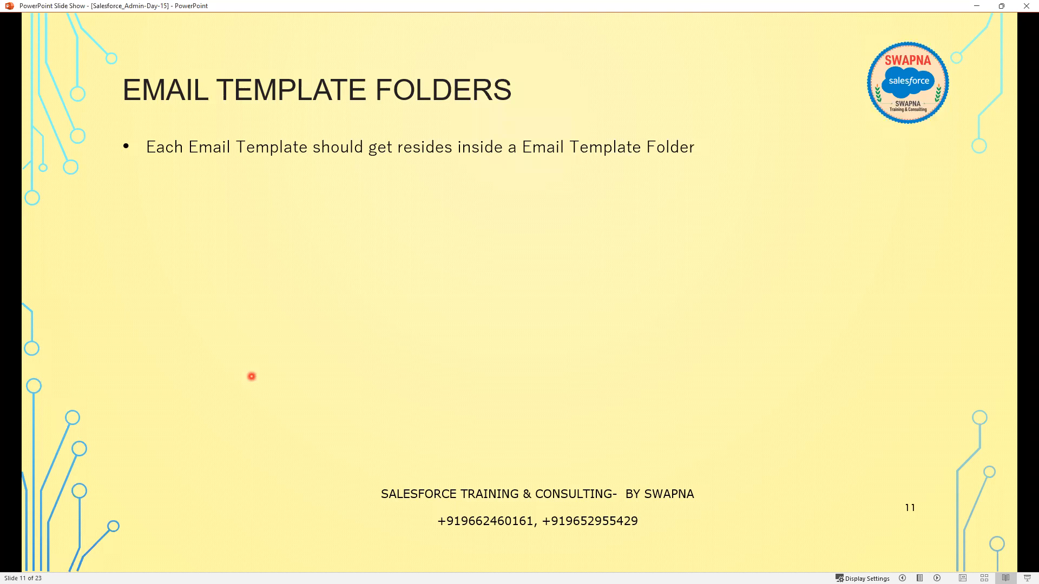
{"action": "left_click", "coordinate": [252, 377]}
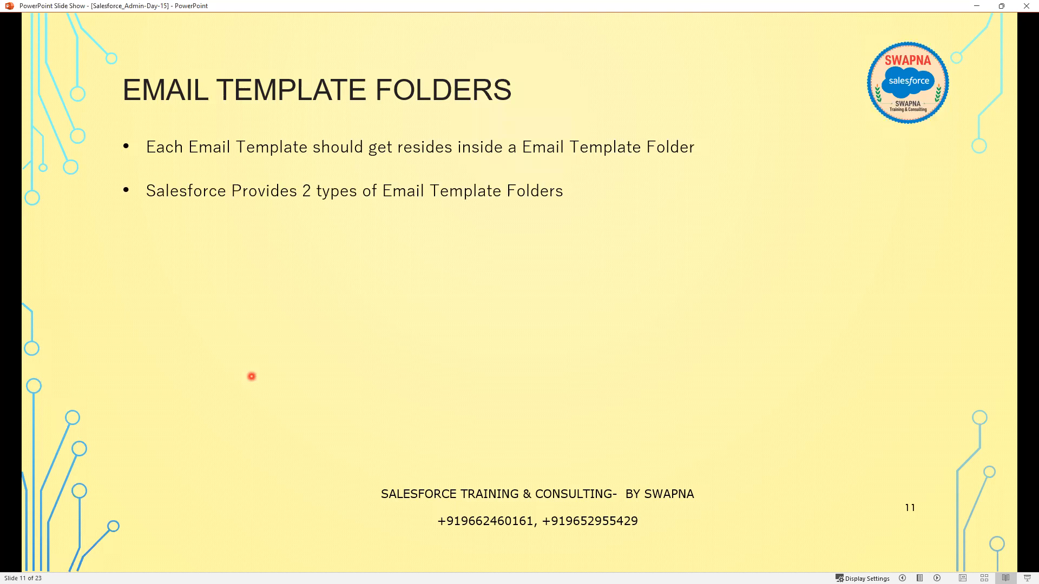
{"action": "left_click", "coordinate": [252, 377]}
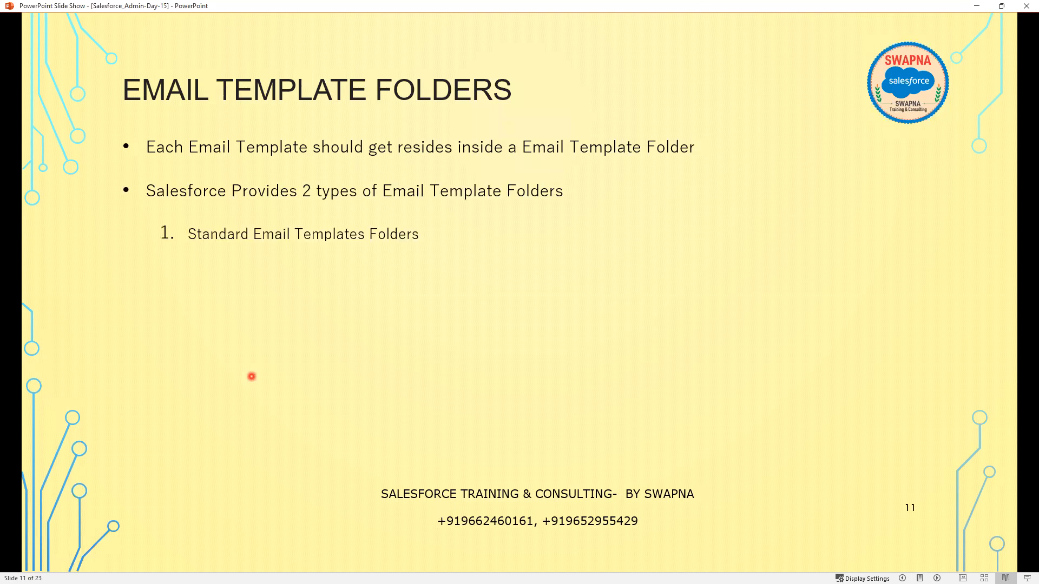
{"action": "left_click", "coordinate": [158, 376]}
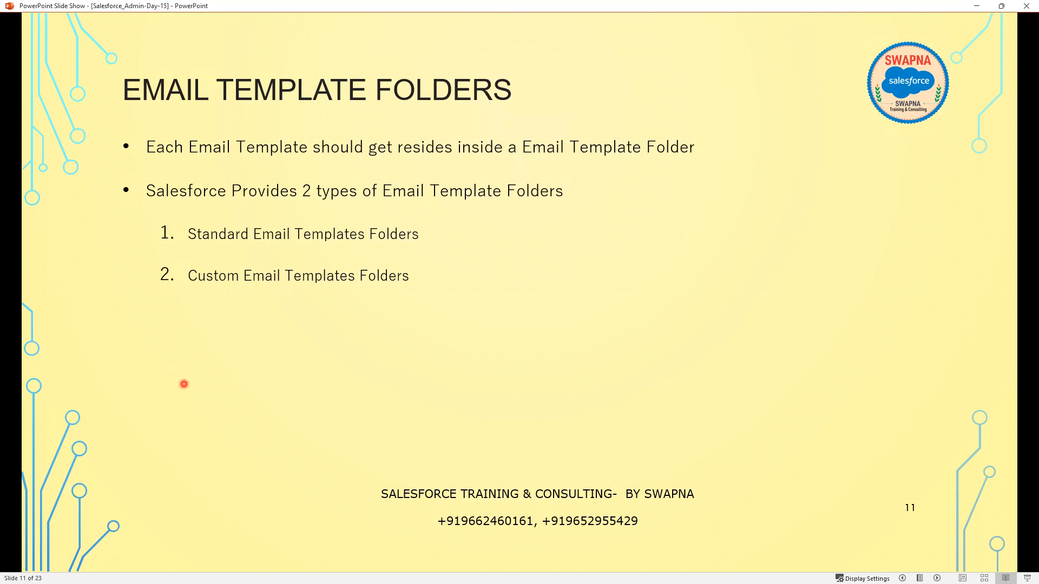
{"action": "key", "text": "Right"}
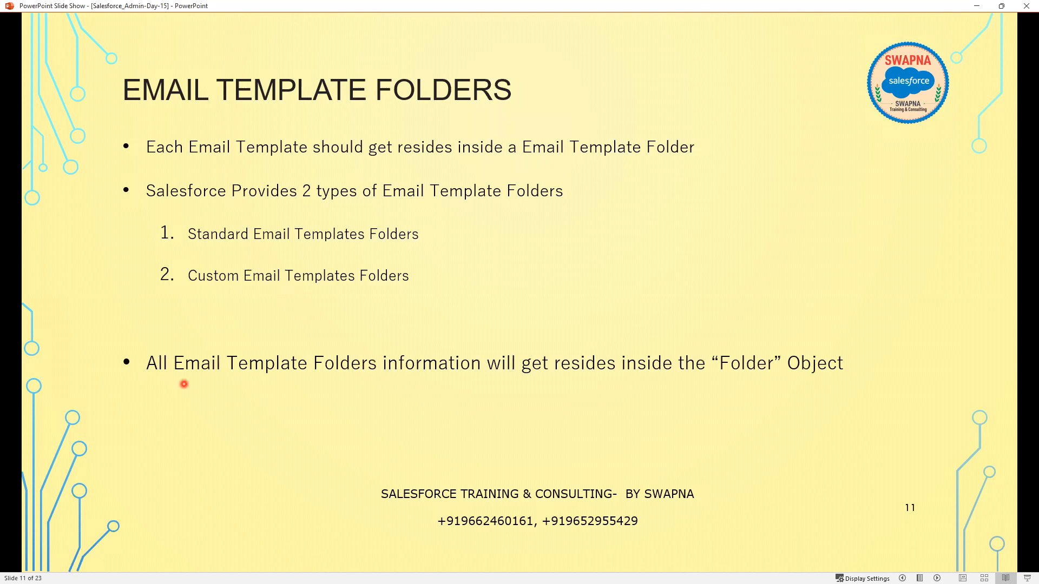
Step: Return to Salesforce from the slide show and search Object Manager for "folder"
{"action": "left_click", "coordinate": [976, 6]}
{"action": "left_click", "coordinate": [305, 6]}
{"action": "left_click", "coordinate": [233, 7]}
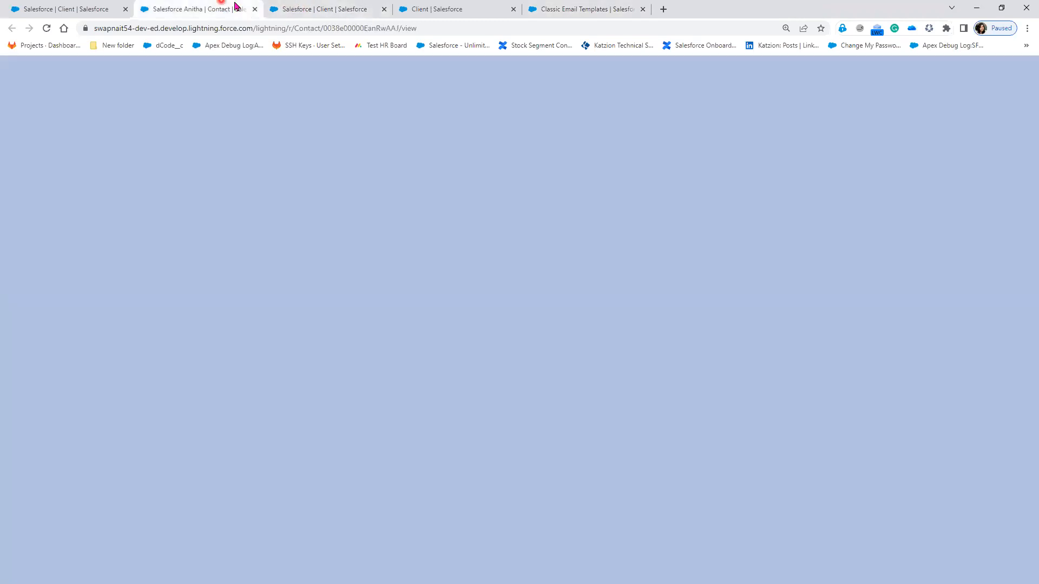
{"action": "left_click", "coordinate": [453, 11]}
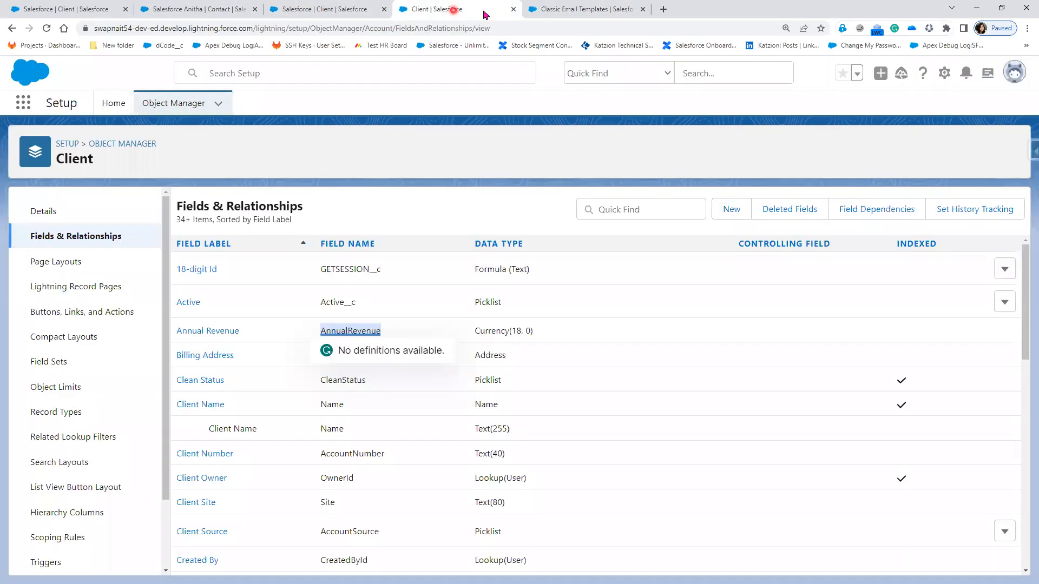
{"action": "left_click", "coordinate": [175, 108]}
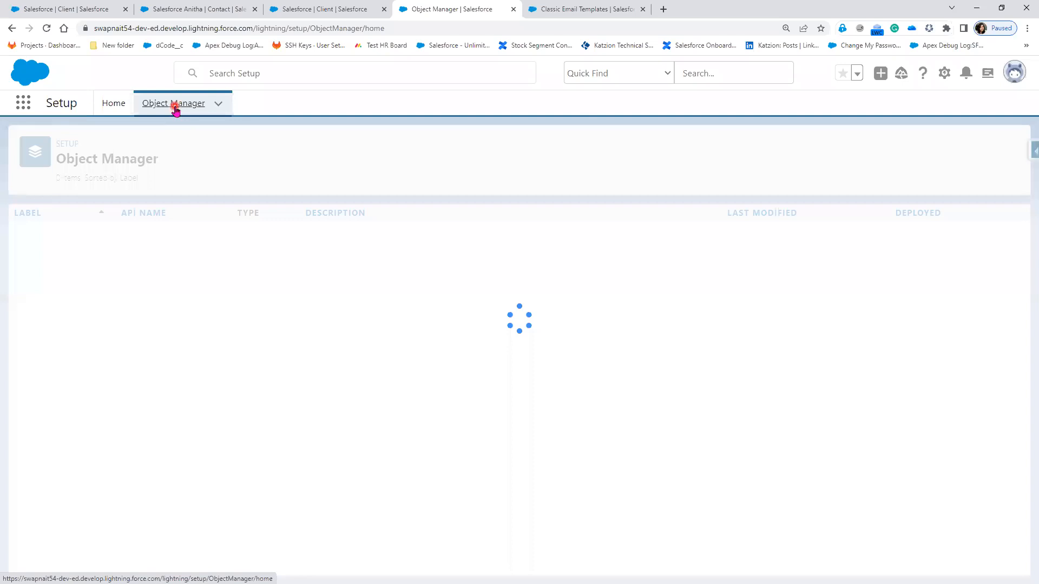
{"action": "left_click", "coordinate": [775, 150]}
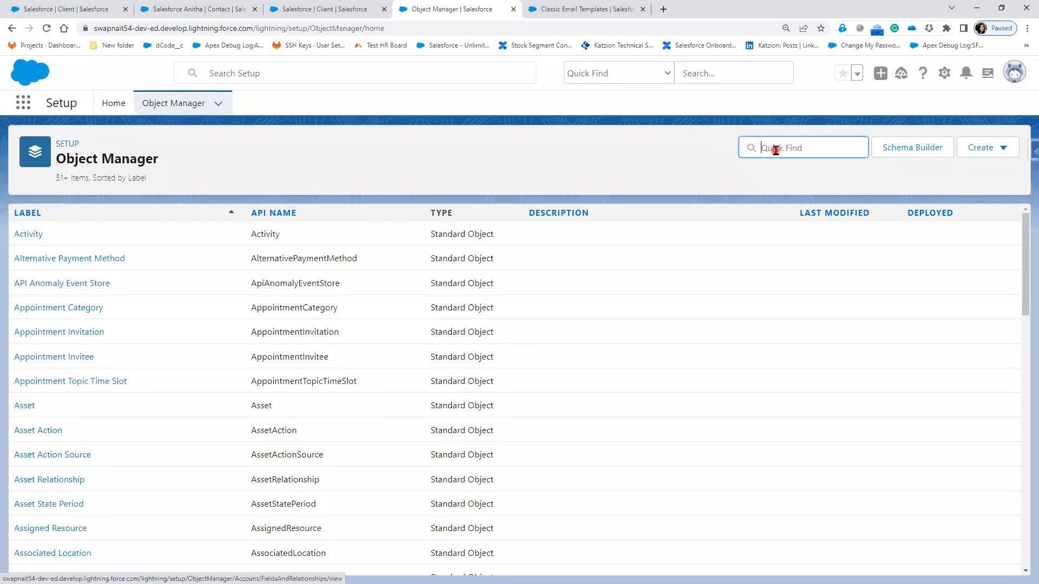
{"action": "type", "text": "fo"}
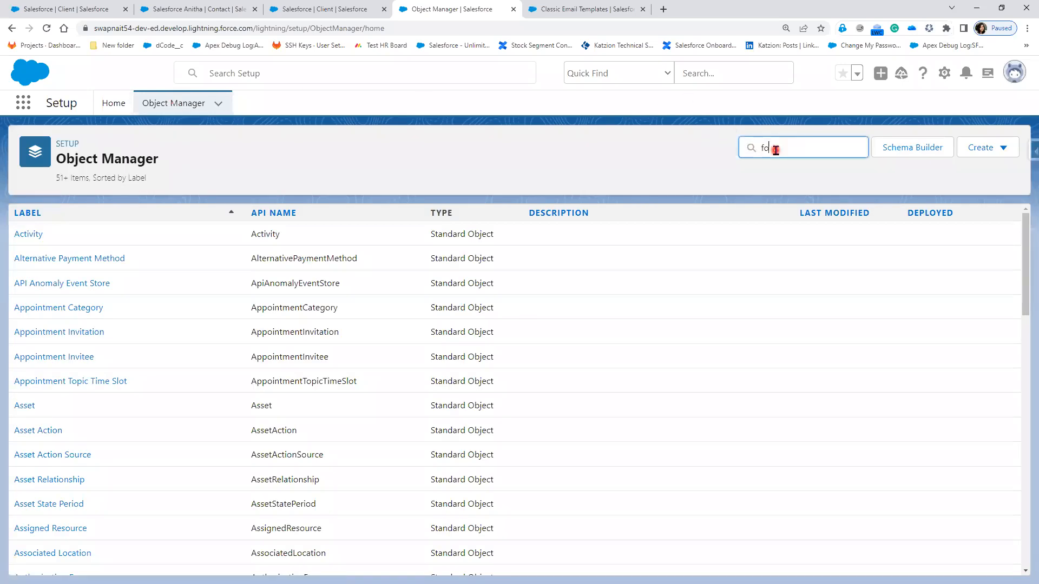
{"action": "type", "text": "lder"}
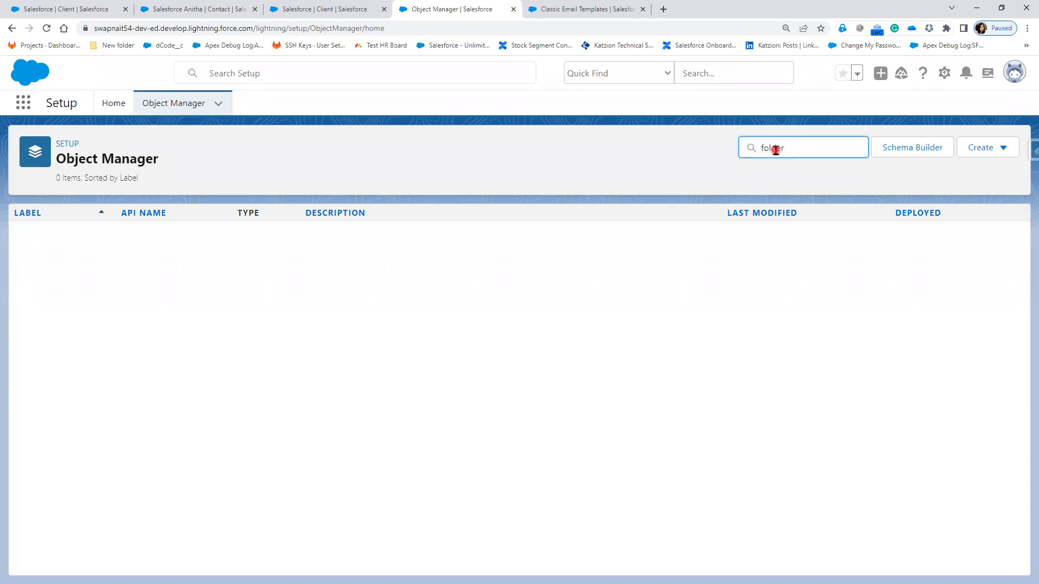
Step: Open the Developer Console in an enlarged window and close its leftover Account tab
{"action": "left_click", "coordinate": [948, 80]}
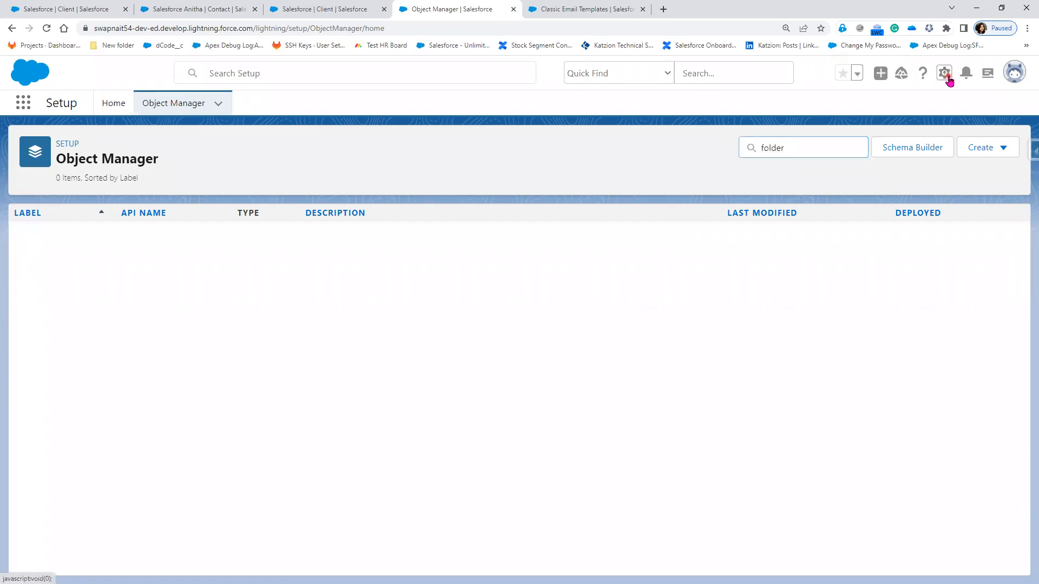
{"action": "left_click", "coordinate": [908, 178]}
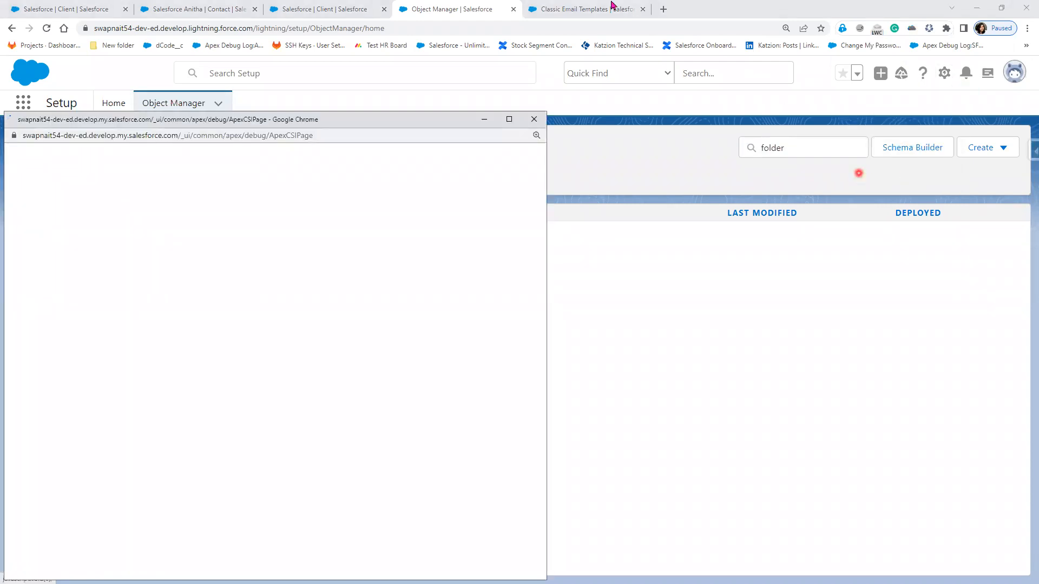
{"action": "left_click_drag", "start_coordinate": [310, 126], "coordinate": [538, 98]}
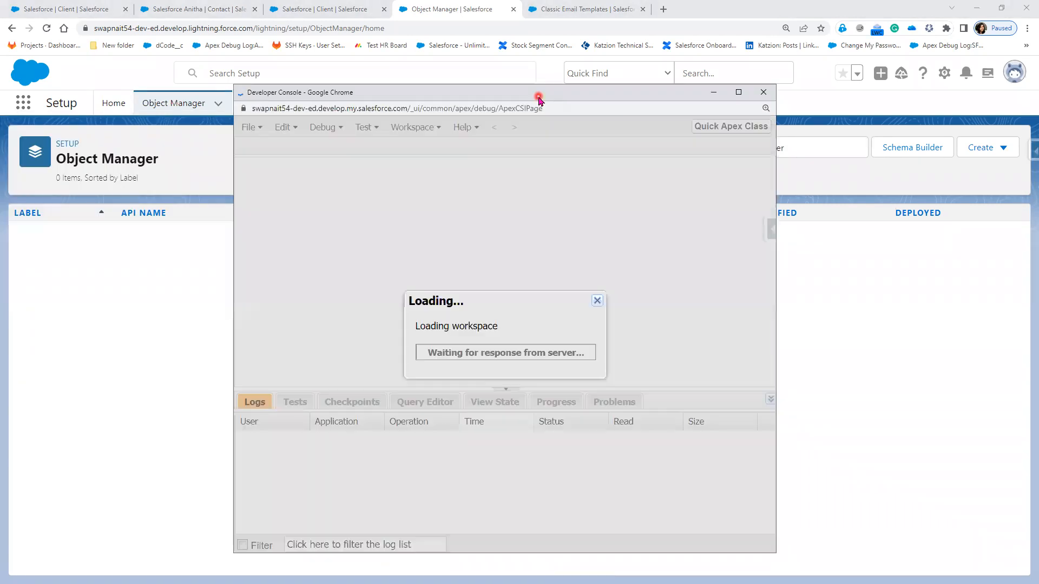
{"action": "double_click", "coordinate": [539, 98]}
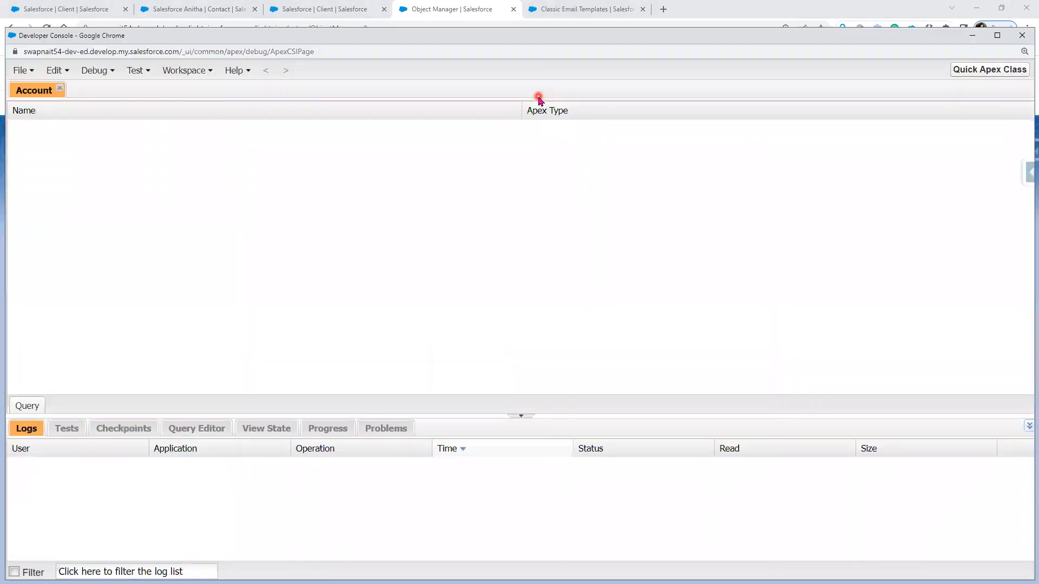
{"action": "left_click", "coordinate": [61, 91]}
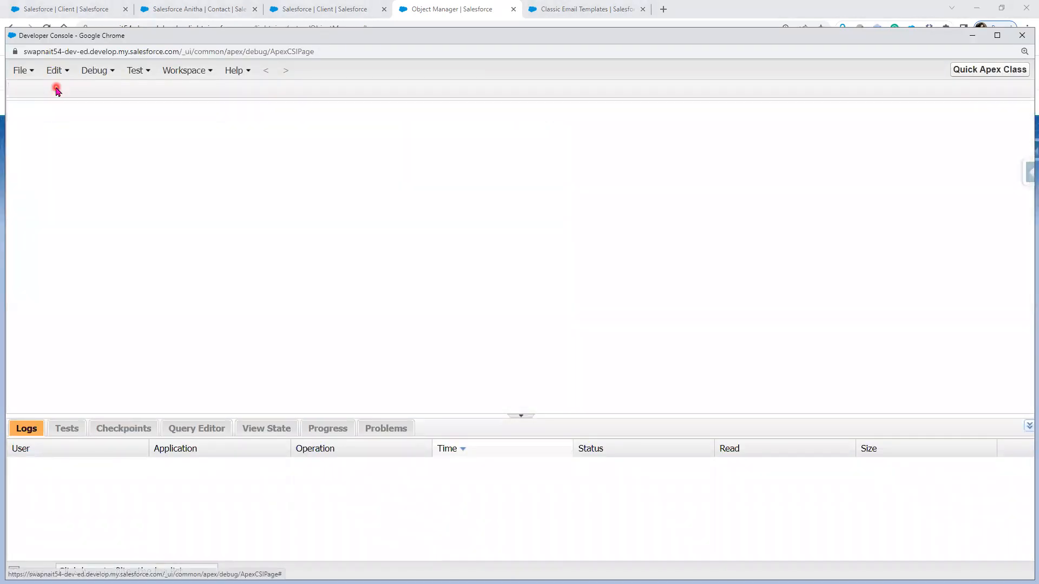
Step: Bring up the list of openable objects, filter it by "email" and select the EmailTemplate object
{"action": "left_click", "coordinate": [22, 71]}
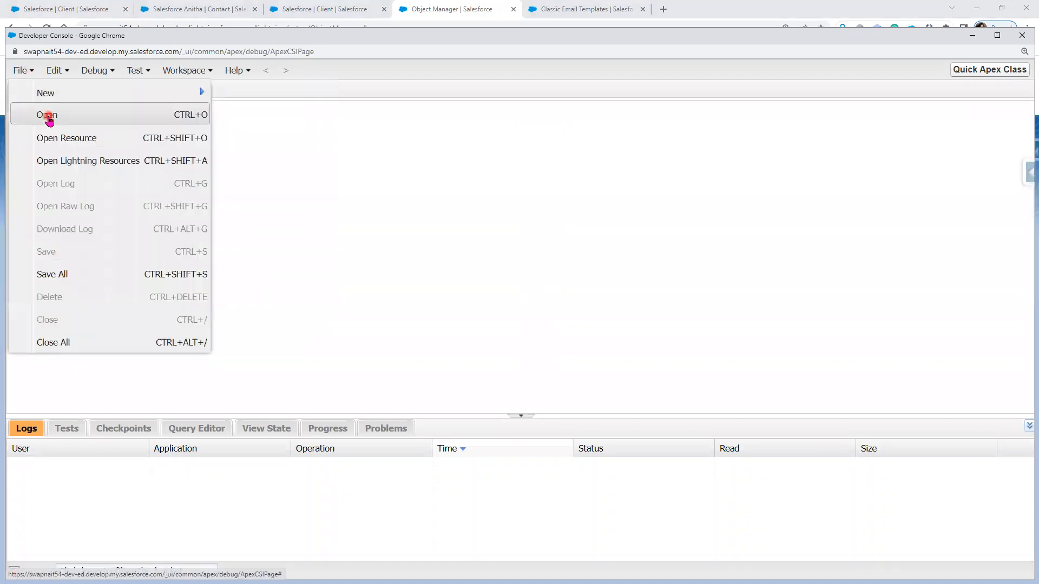
{"action": "left_click", "coordinate": [48, 115]}
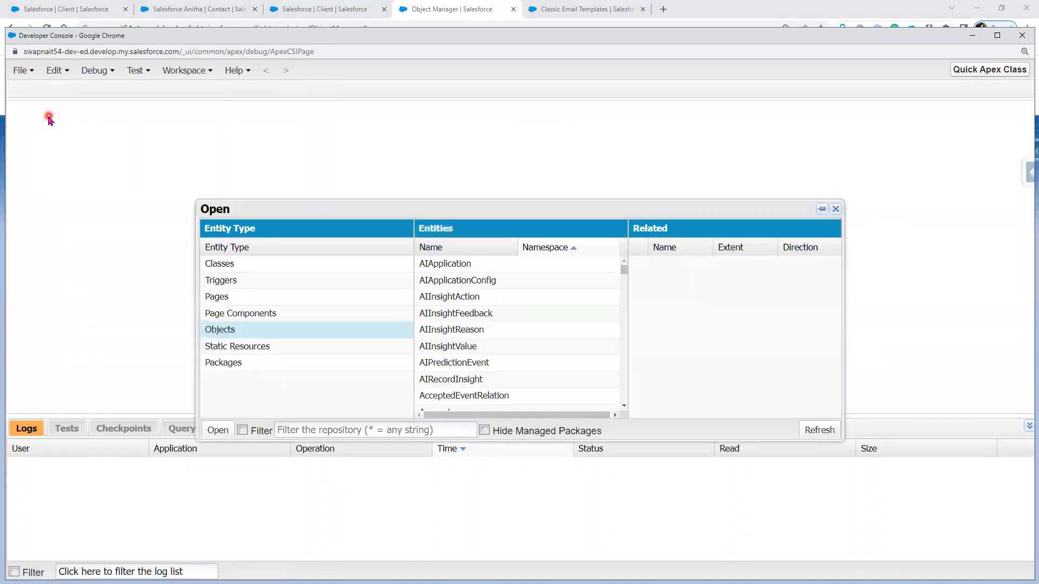
{"action": "left_click", "coordinate": [421, 429]}
{"action": "type", "text": "e"}
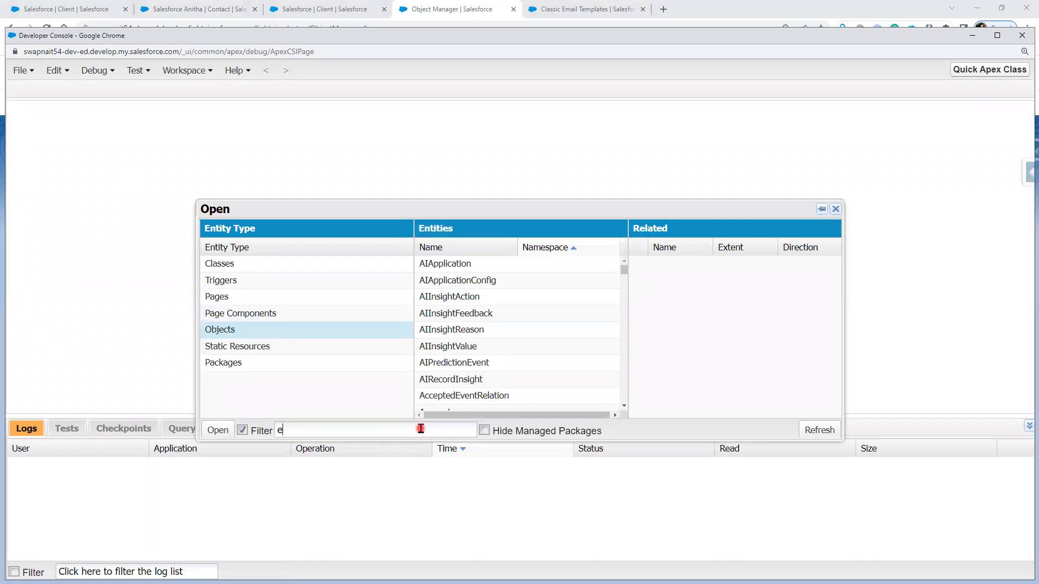
{"action": "type", "text": "mail"}
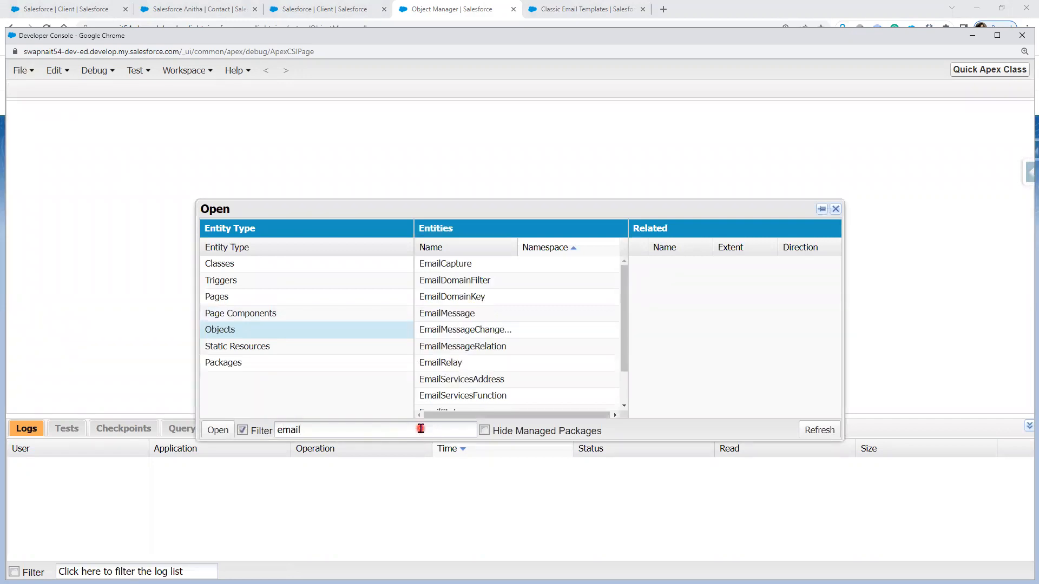
{"action": "scroll", "coordinate": [509, 357], "scroll_direction": "down", "scroll_amount": 2}
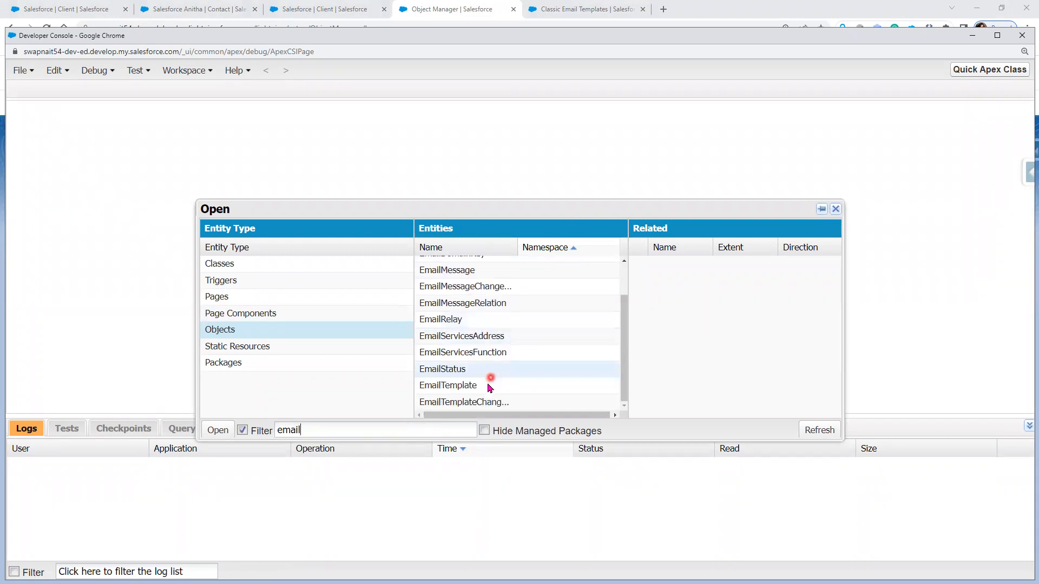
{"action": "left_click", "coordinate": [487, 385]}
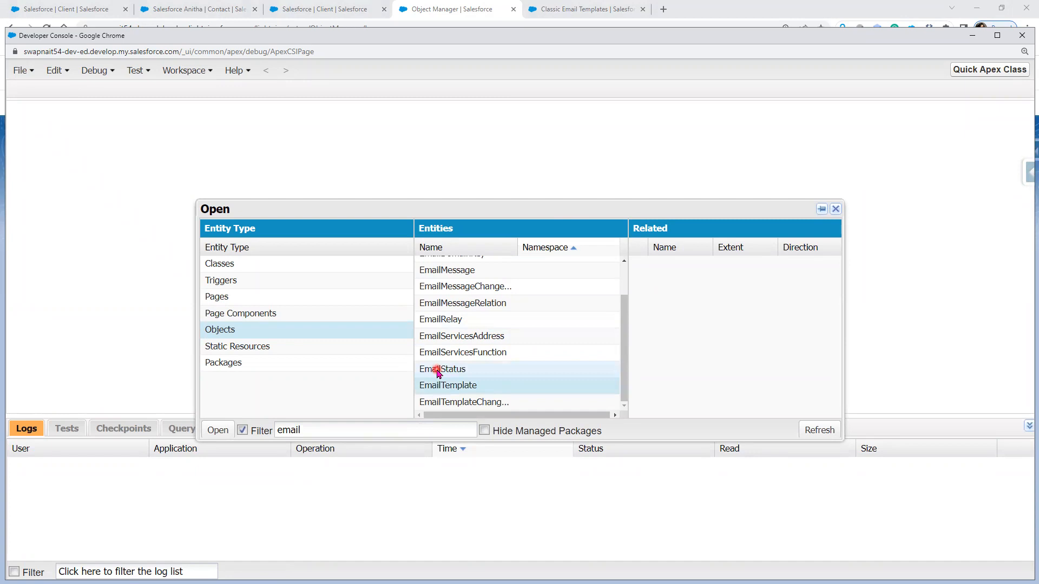
{"action": "left_click", "coordinate": [210, 430]}
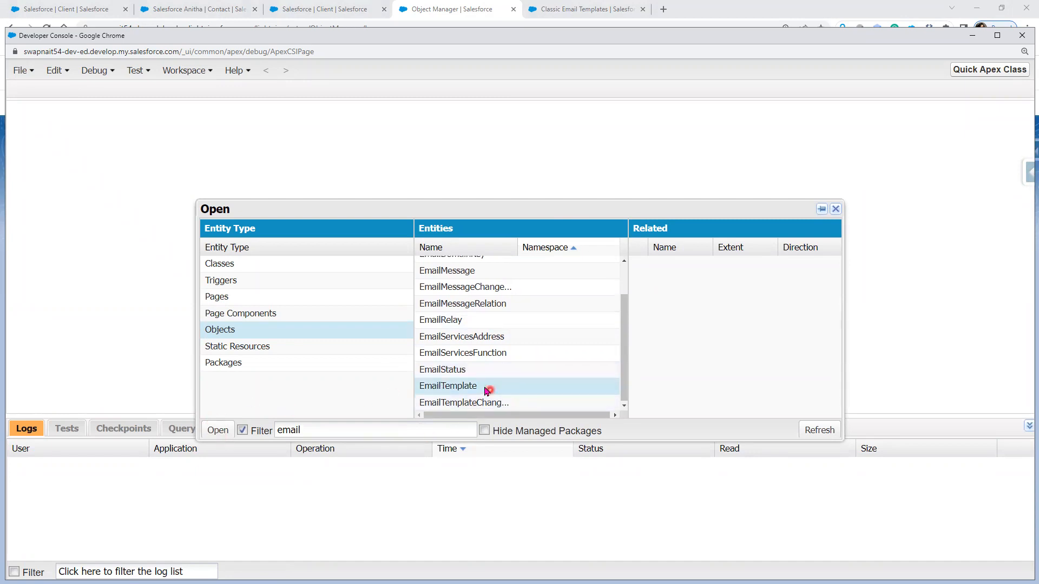
{"action": "scroll", "coordinate": [486, 389], "scroll_direction": "up", "scroll_amount": 1}
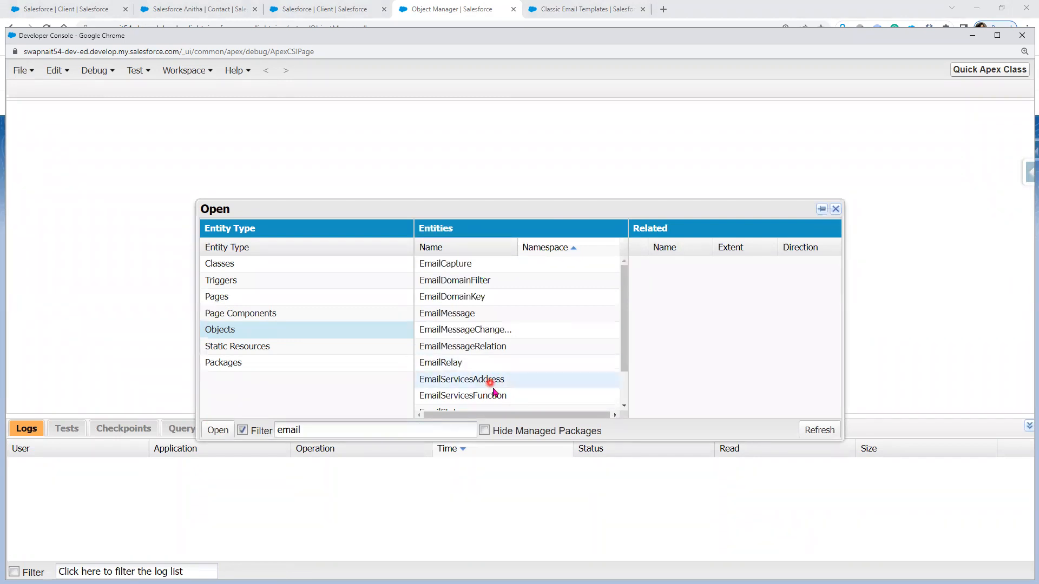
{"action": "scroll", "coordinate": [489, 379], "scroll_direction": "down", "scroll_amount": 1}
{"action": "left_click", "coordinate": [579, 383]}
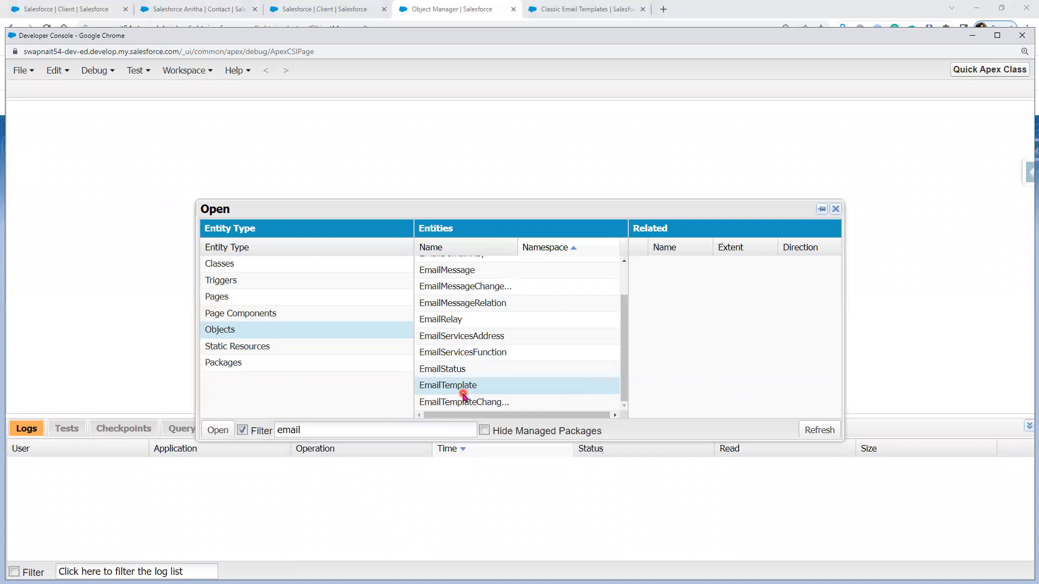
Step: Filter the object list by "folder" and select the Folder object
{"action": "double_click", "coordinate": [290, 431]}
{"action": "type", "text": "folder"}
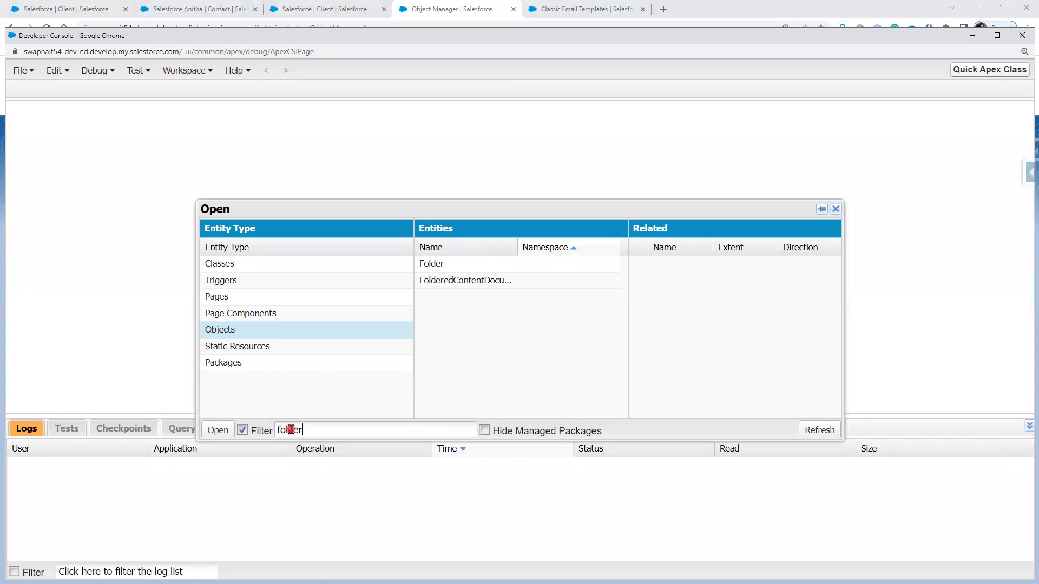
{"action": "left_click", "coordinate": [469, 267]}
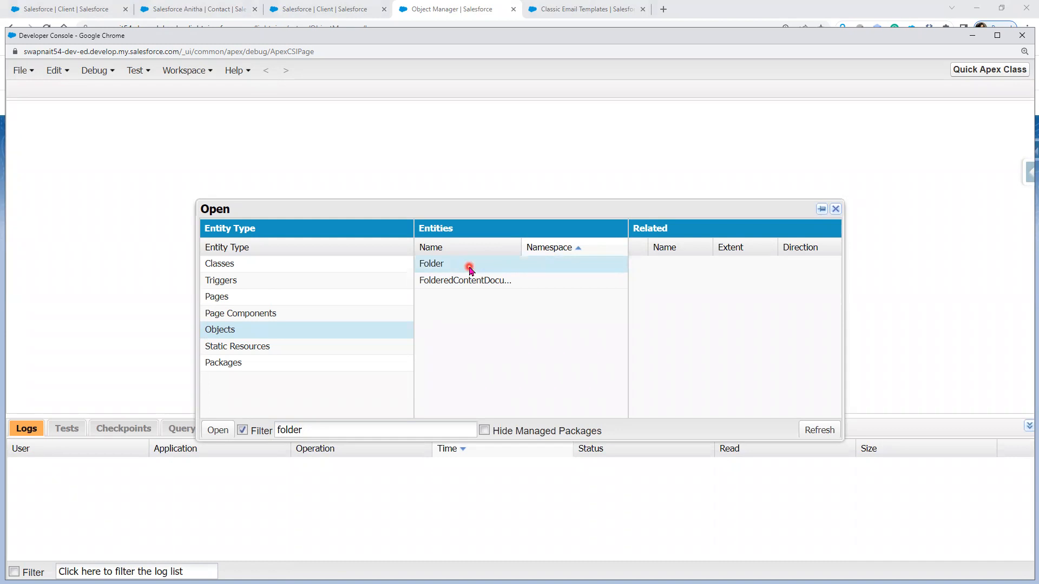
Step: Filter the object list by "email" again and open the EmailTemplate object's field list
{"action": "double_click", "coordinate": [290, 430]}
{"action": "type", "text": "e"}
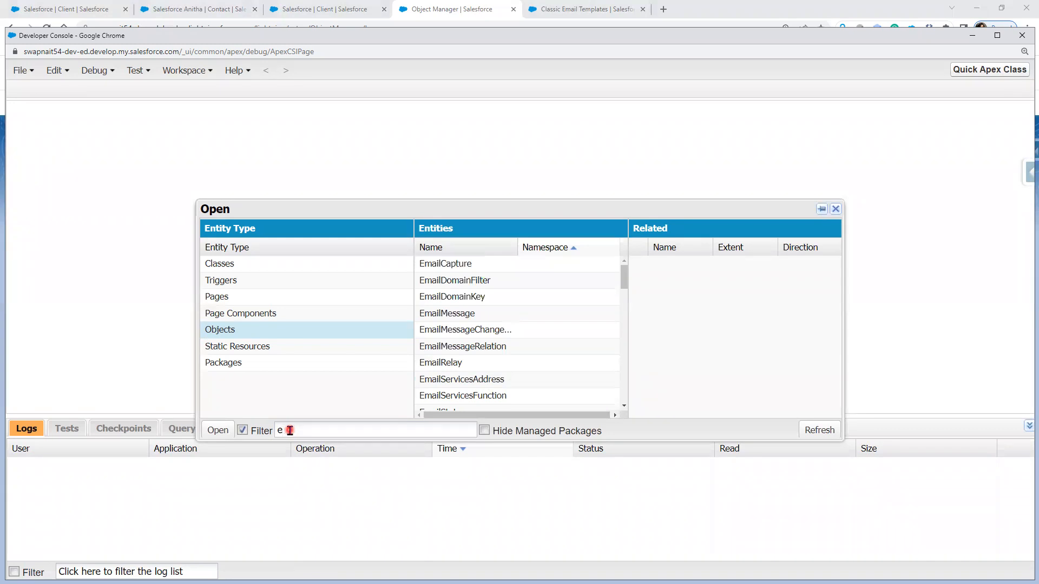
{"action": "type", "text": "maill"}
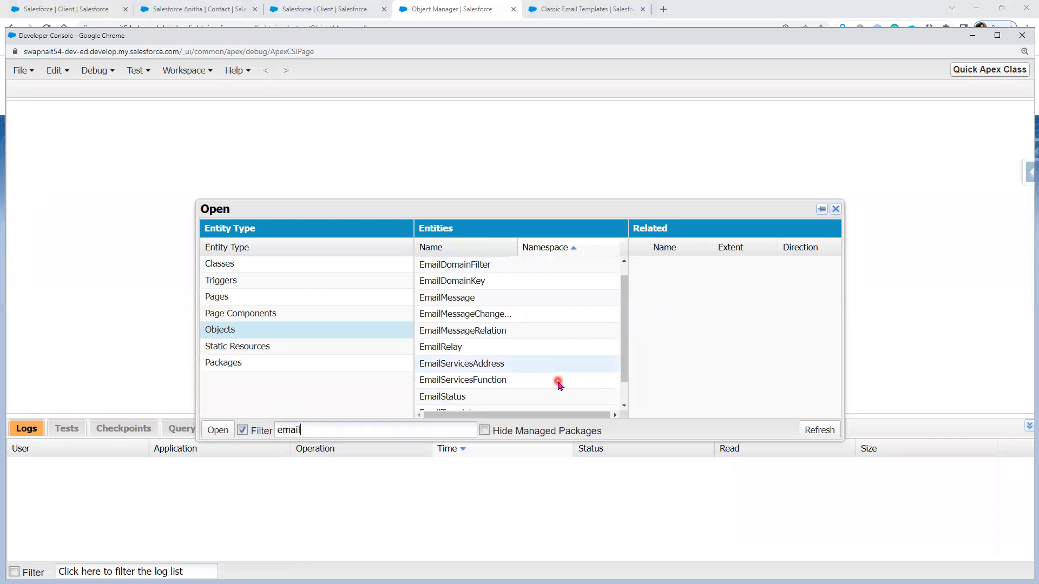
{"action": "scroll", "coordinate": [546, 381], "scroll_direction": "down", "scroll_amount": 2}
{"action": "left_click", "coordinate": [526, 383]}
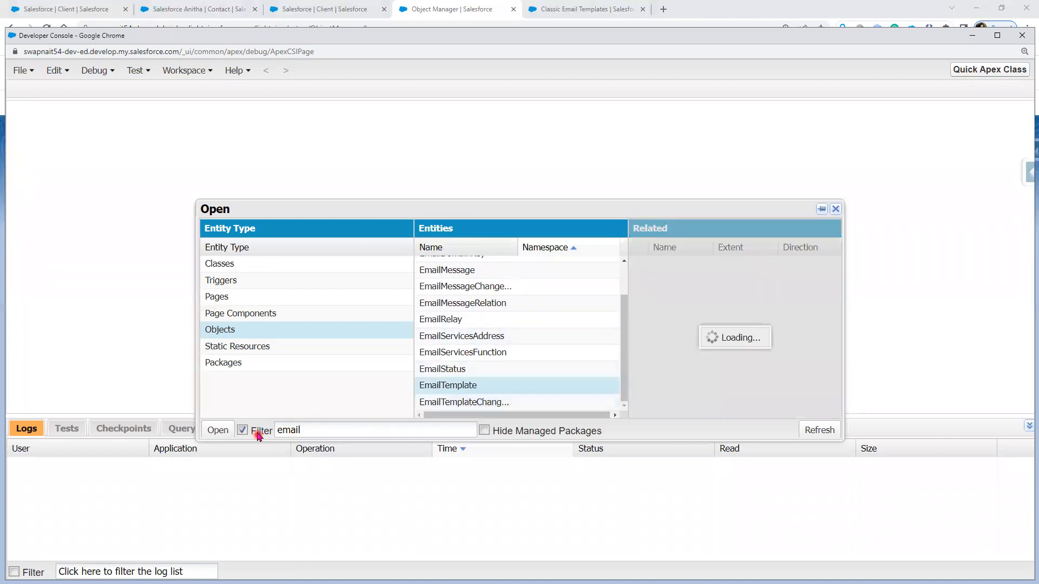
{"action": "left_click", "coordinate": [216, 430]}
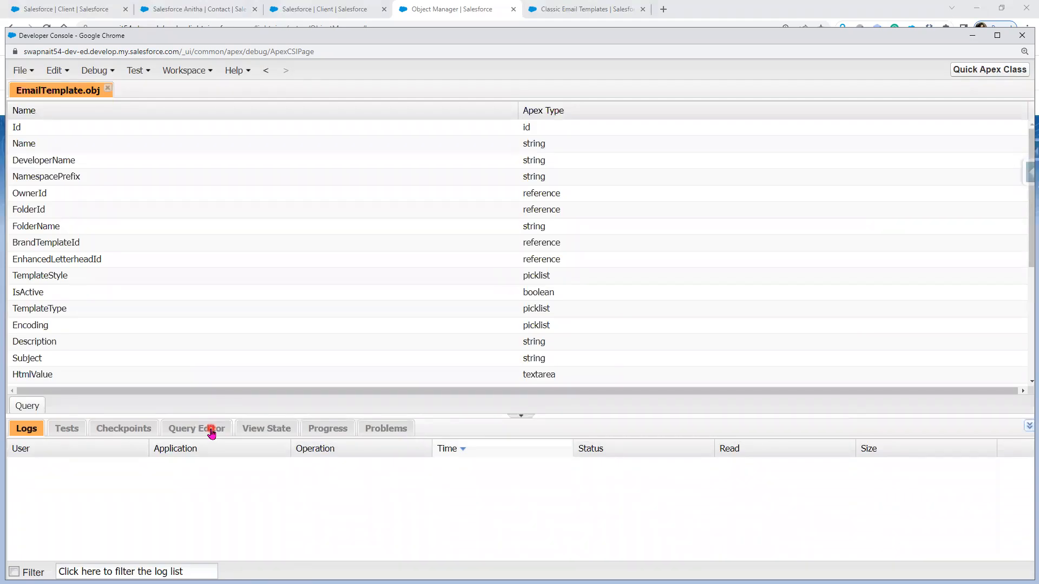
Step: Build and execute a query for Id, Name, DeveloperName, FolderId, FolderName and IsActive from EmailTemplate
{"action": "left_click", "coordinate": [74, 128]}
{"action": "left_click_drag", "start_coordinate": [74, 128], "coordinate": [75, 160]}
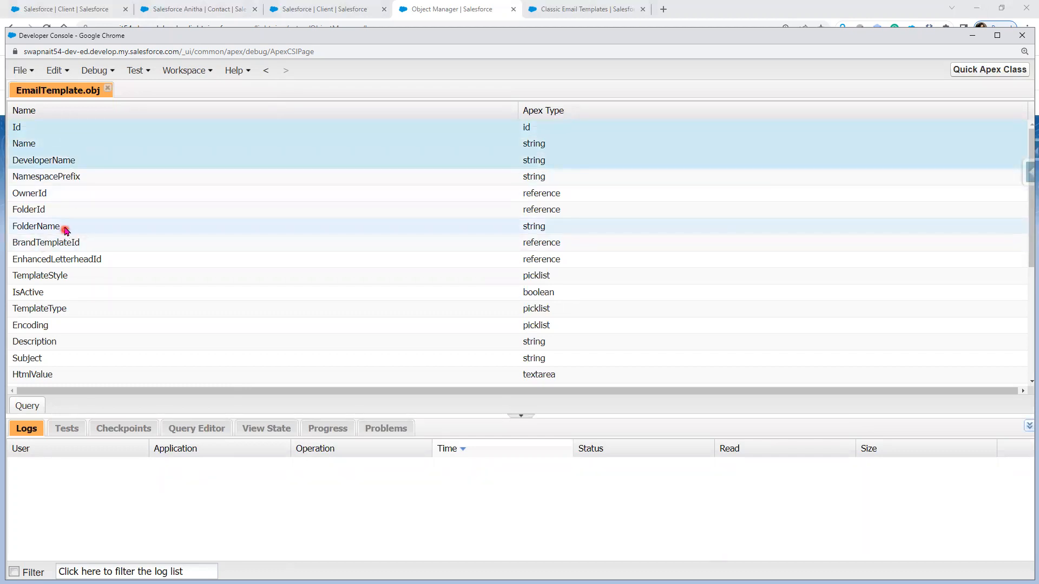
{"action": "left_click_drag", "start_coordinate": [64, 212], "coordinate": [62, 226]}
{"action": "left_click", "coordinate": [28, 410]}
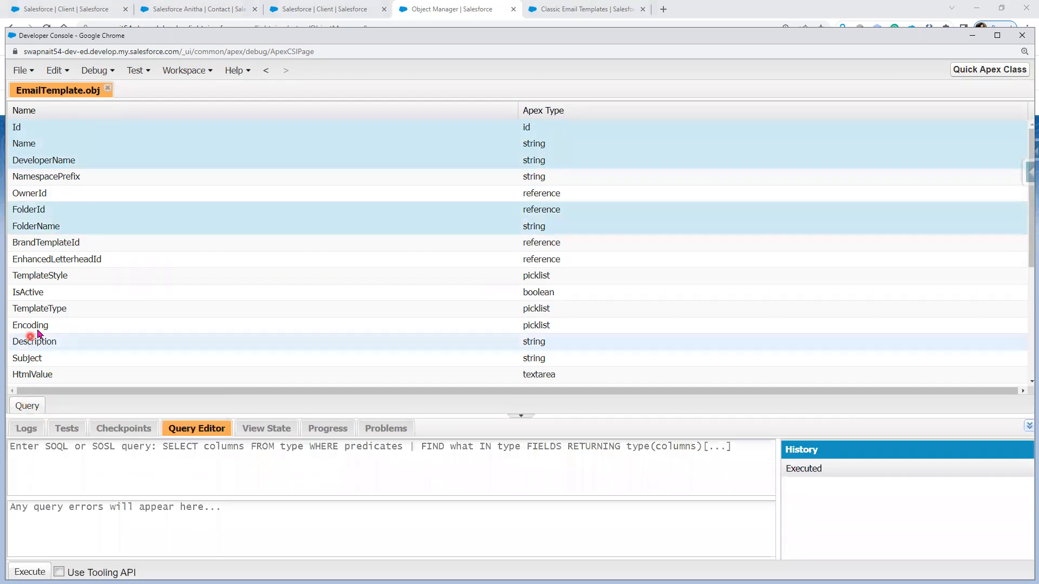
{"action": "left_click", "coordinate": [52, 293], "text": "ctrl"}
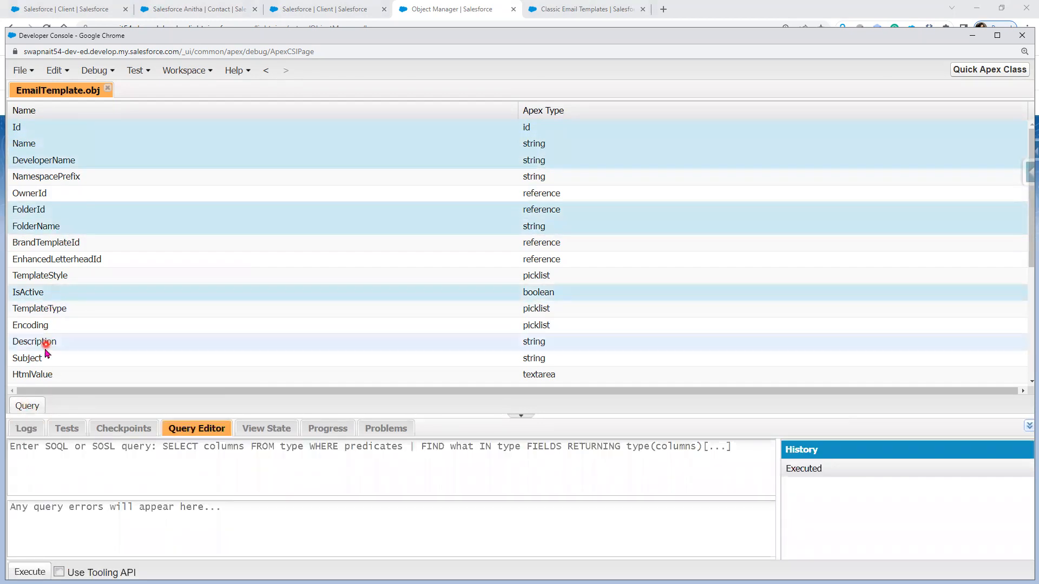
{"action": "left_click", "coordinate": [23, 404]}
{"action": "left_click", "coordinate": [27, 568]}
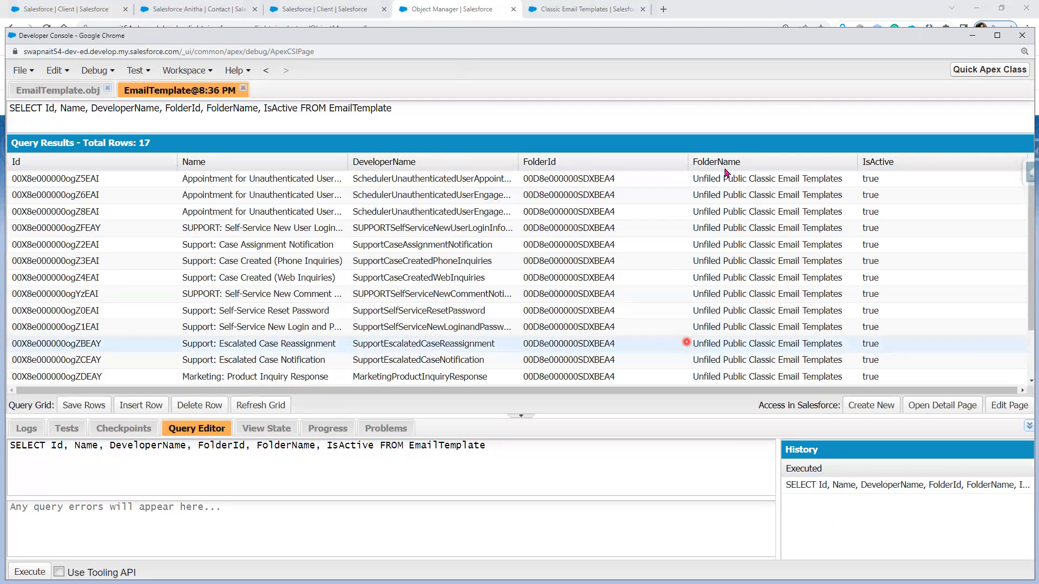
Step: Minimize the Developer Console and switch to the PowerPoint slide show's Email Template Folders slide
{"action": "left_click", "coordinate": [971, 35]}
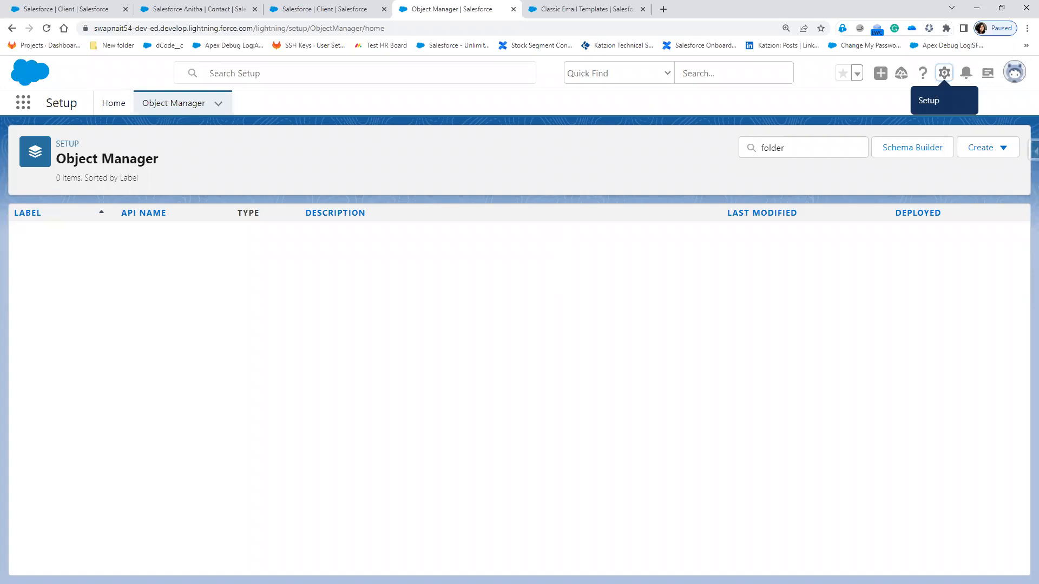
{"action": "key", "text": "alt+Tab"}
{"action": "key", "text": "Right"}
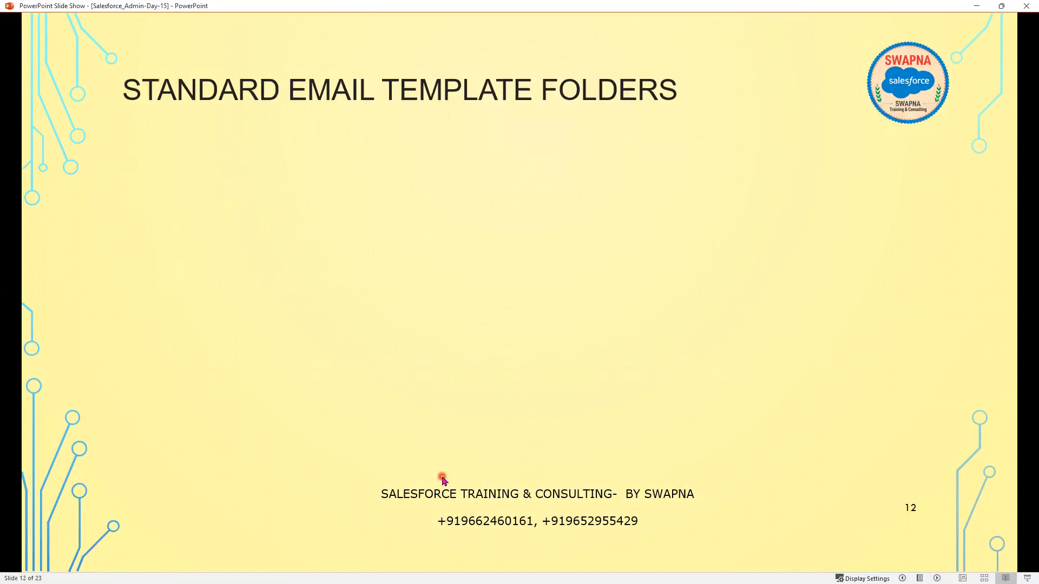
{"action": "key", "text": "Left"}
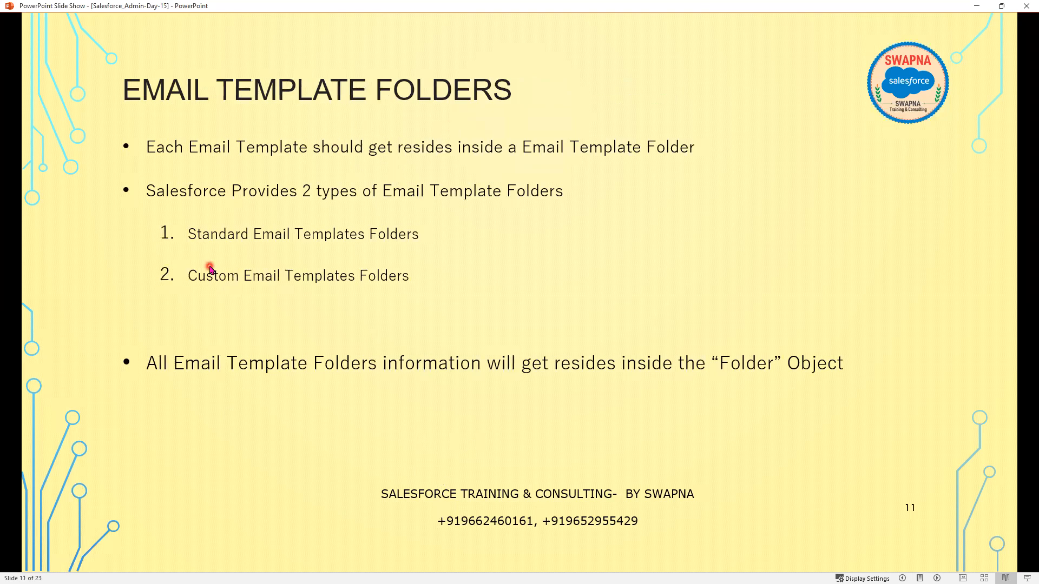
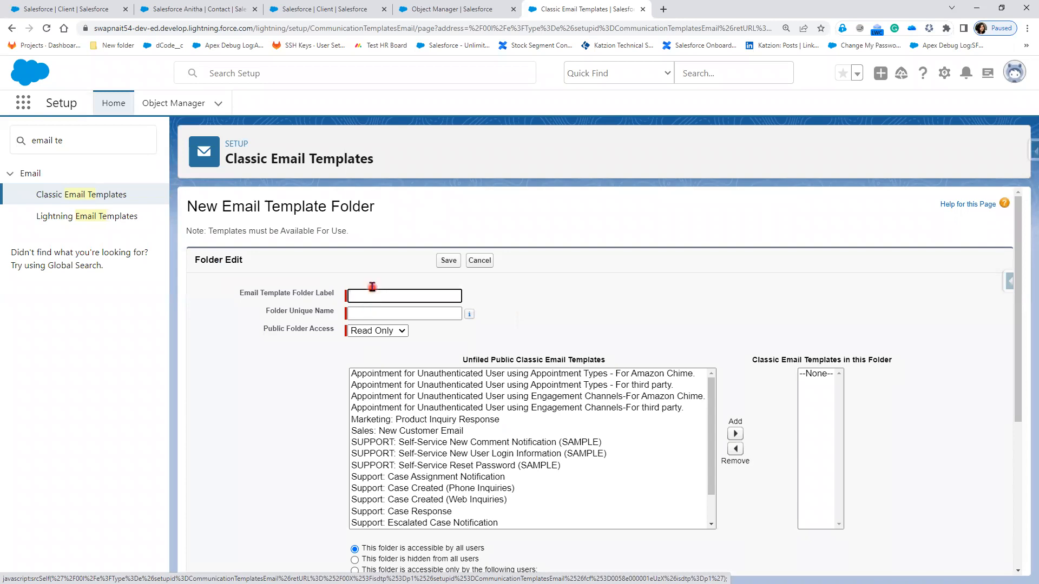
Step: Label the new email template folder "Sales Department" with unique name Sales_Department and set public folder access to Read/Write
{"action": "left_click", "coordinate": [396, 296]}
{"action": "left_click", "coordinate": [542, 319]}
{"action": "left_click", "coordinate": [416, 295]}
{"action": "type", "text": "Sales Department"}
{"action": "left_click", "coordinate": [407, 314]}
{"action": "left_click", "coordinate": [400, 332]}
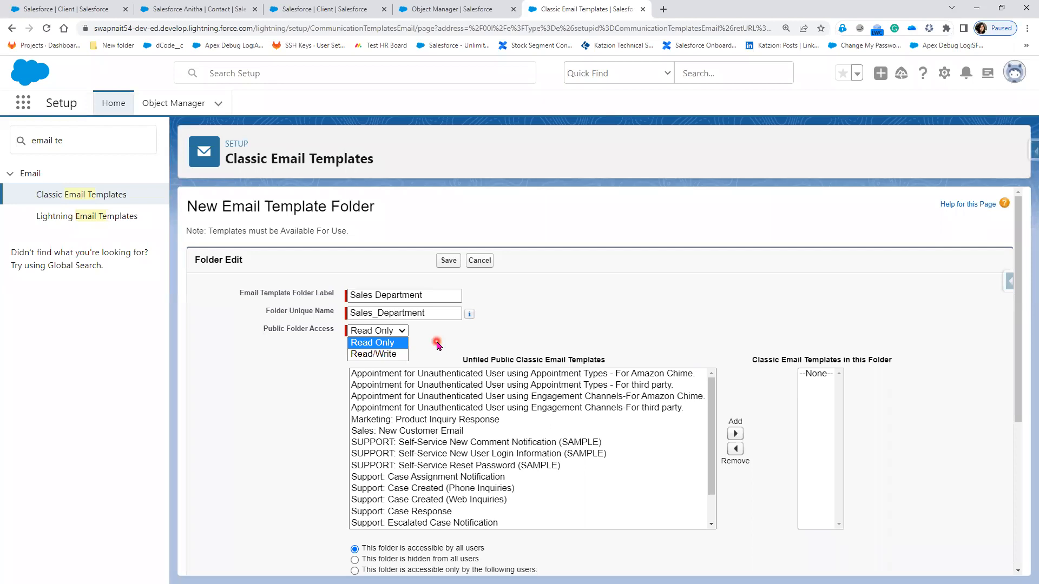
{"action": "left_click", "coordinate": [391, 354]}
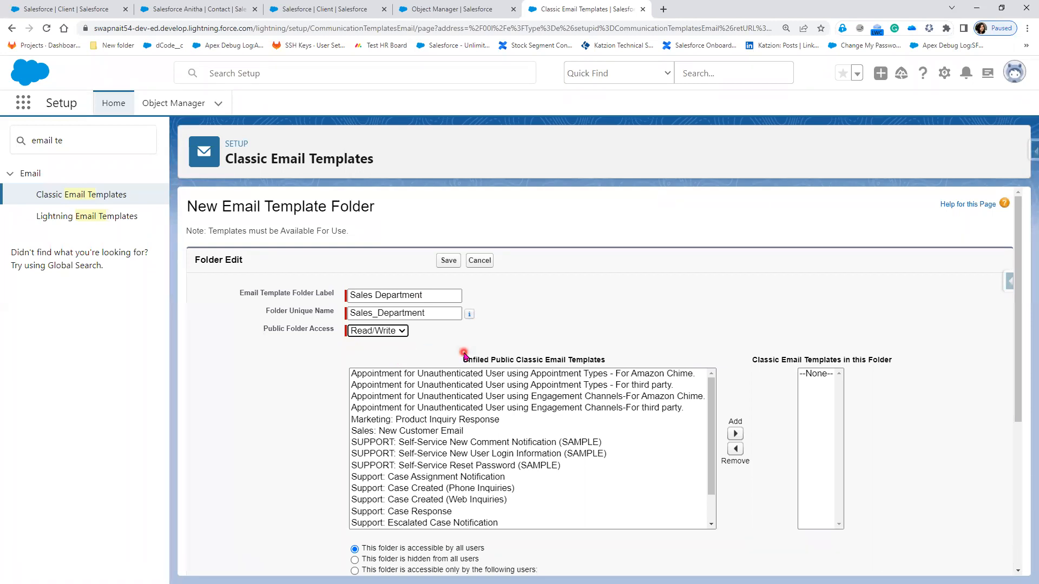
Step: Add the unfiled public template "Sales: New Customer Email" to the new folder
{"action": "scroll", "coordinate": [463, 354], "scroll_direction": "down", "scroll_amount": 1}
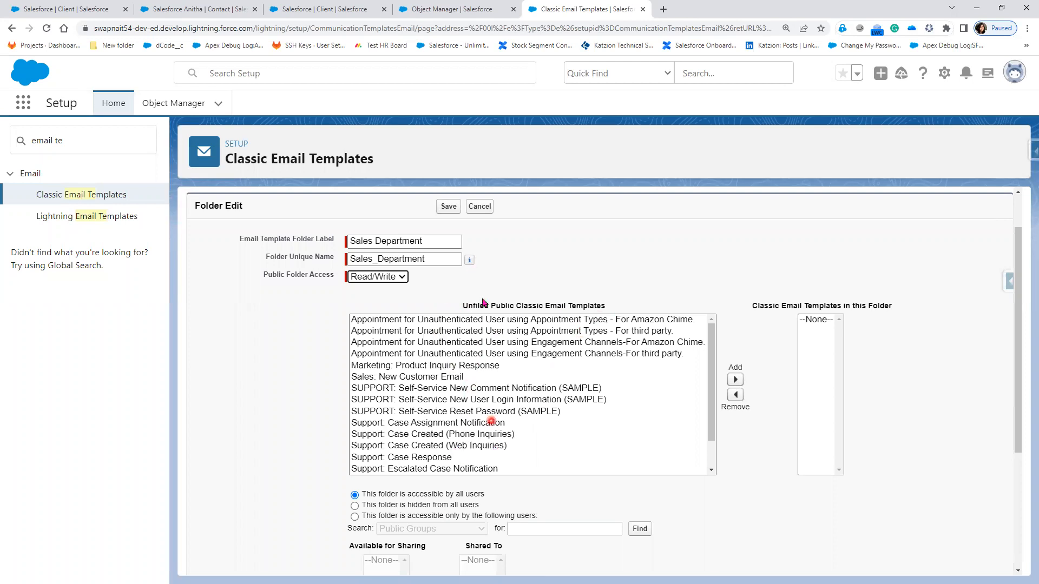
{"action": "left_click_drag", "start_coordinate": [458, 304], "coordinate": [616, 305]}
{"action": "left_click", "coordinate": [616, 306]}
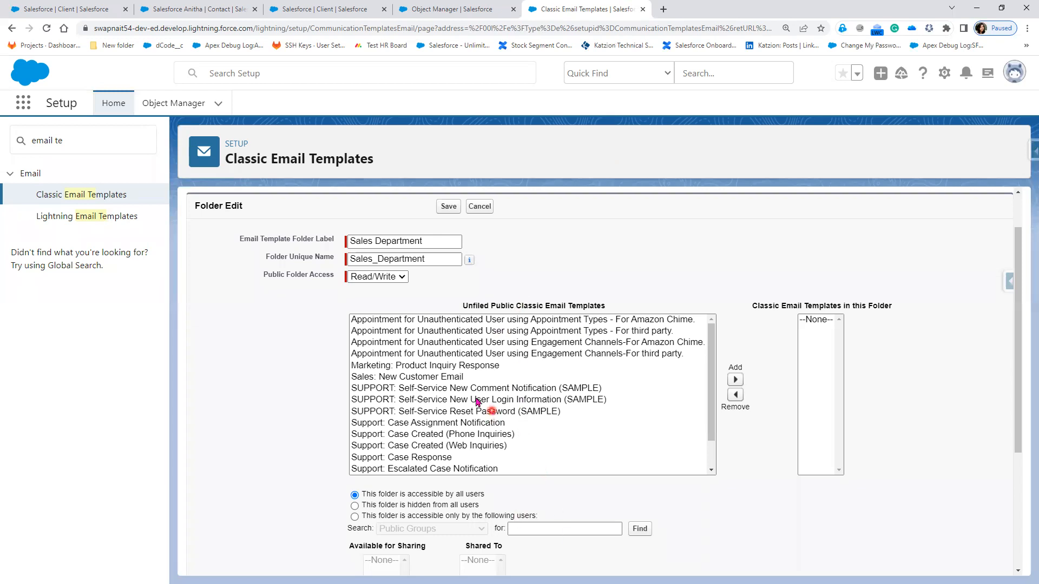
{"action": "left_click", "coordinate": [444, 378]}
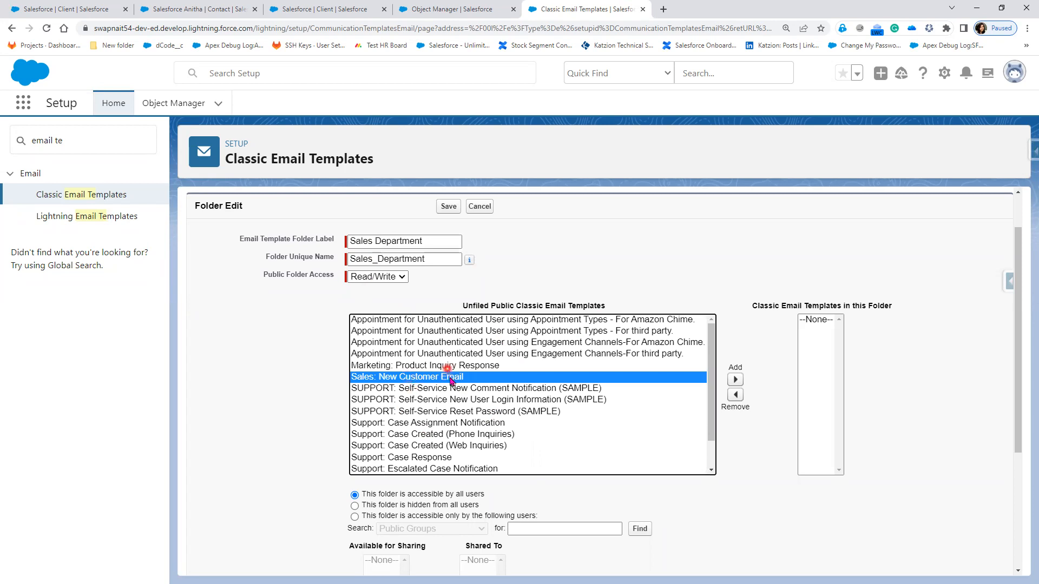
{"action": "left_click", "coordinate": [734, 380]}
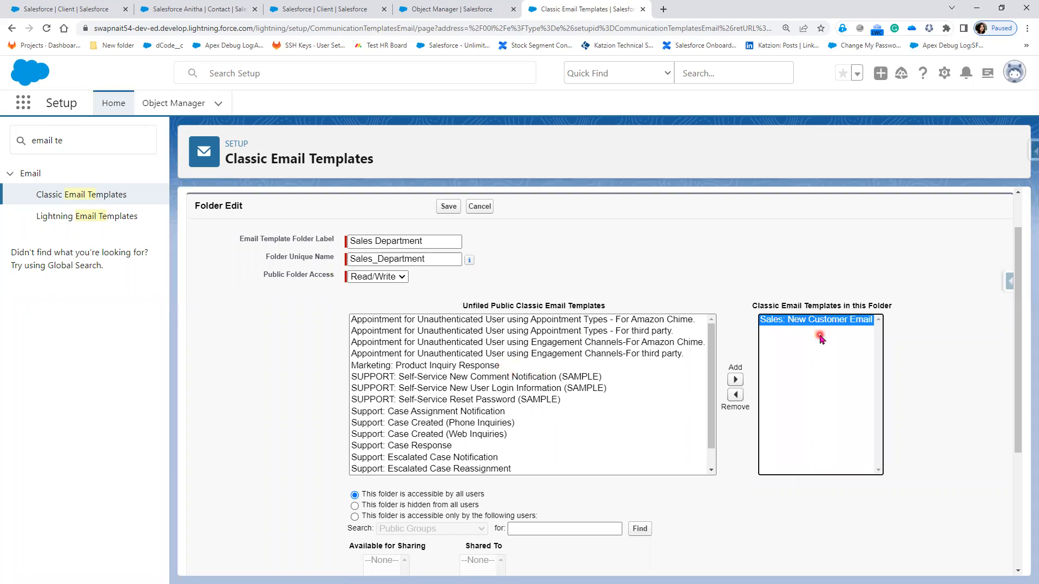
{"action": "scroll", "coordinate": [906, 414], "scroll_direction": "down", "scroll_amount": 1}
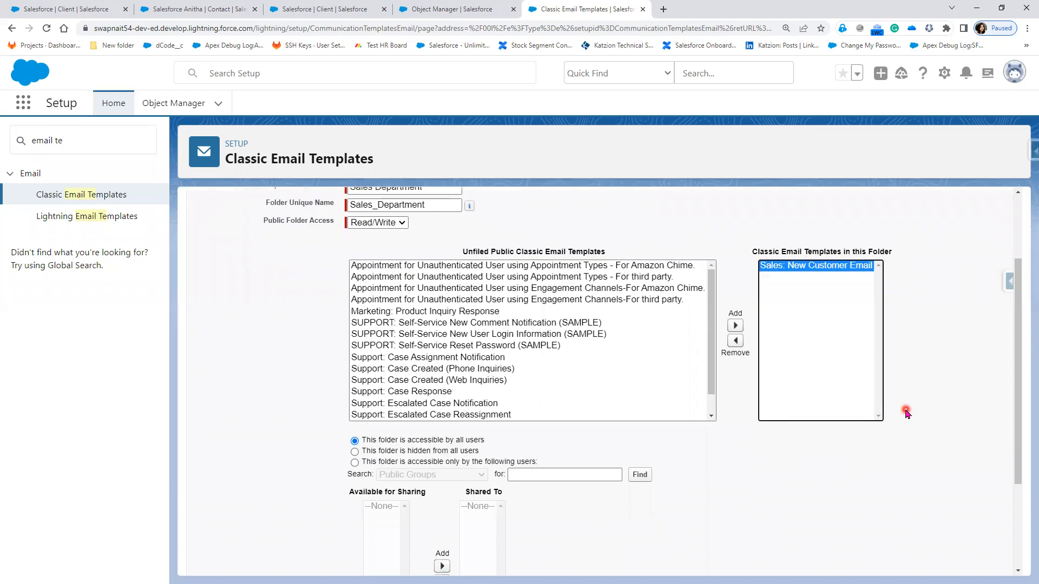
Step: Make the new Sales Department folder accessible by all users and save it
{"action": "scroll", "coordinate": [907, 414], "scroll_direction": "down", "scroll_amount": 2}
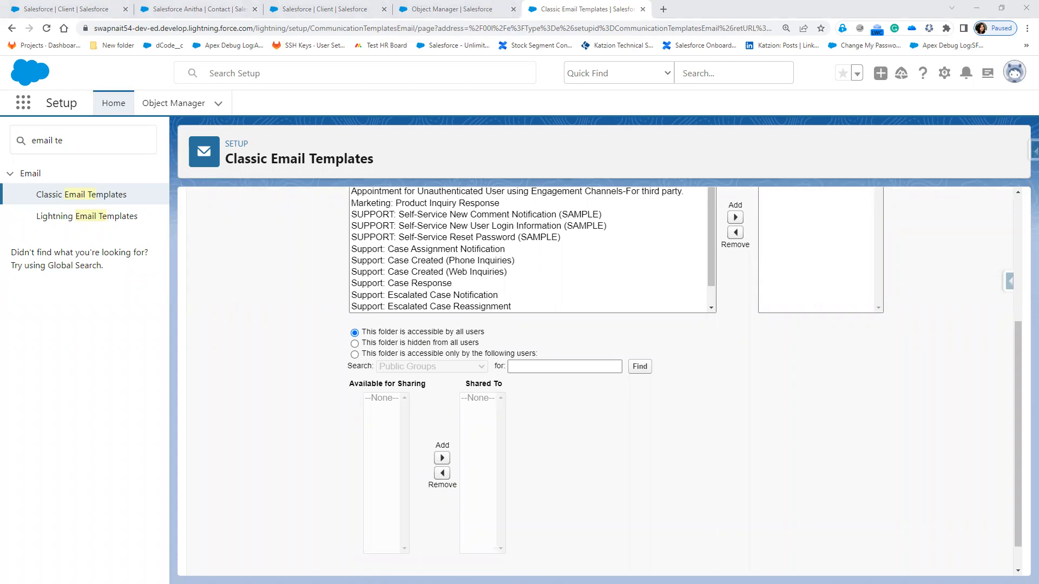
{"action": "left_click", "coordinate": [398, 344]}
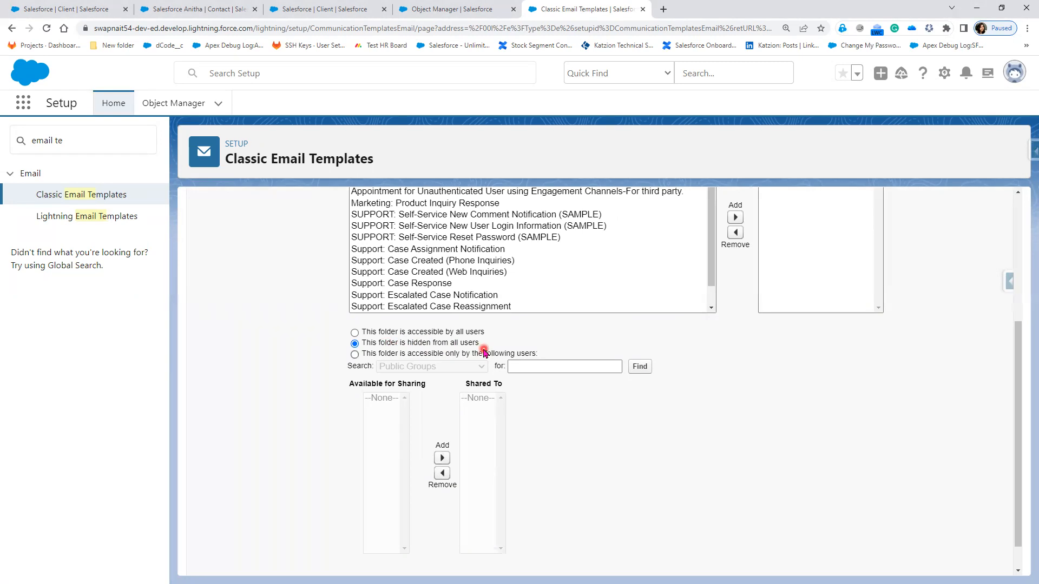
{"action": "left_click", "coordinate": [439, 355]}
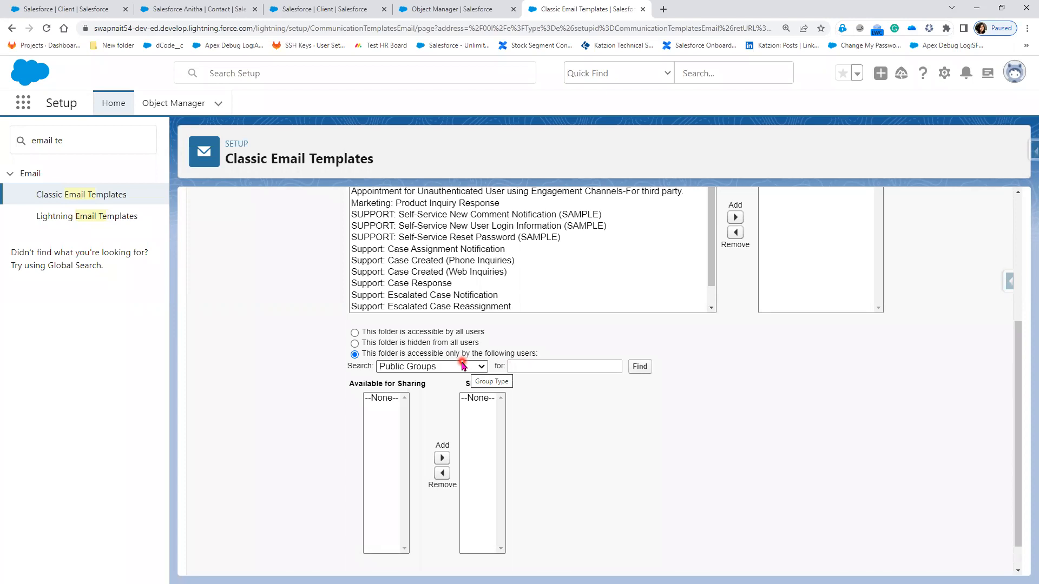
{"action": "left_click", "coordinate": [427, 335]}
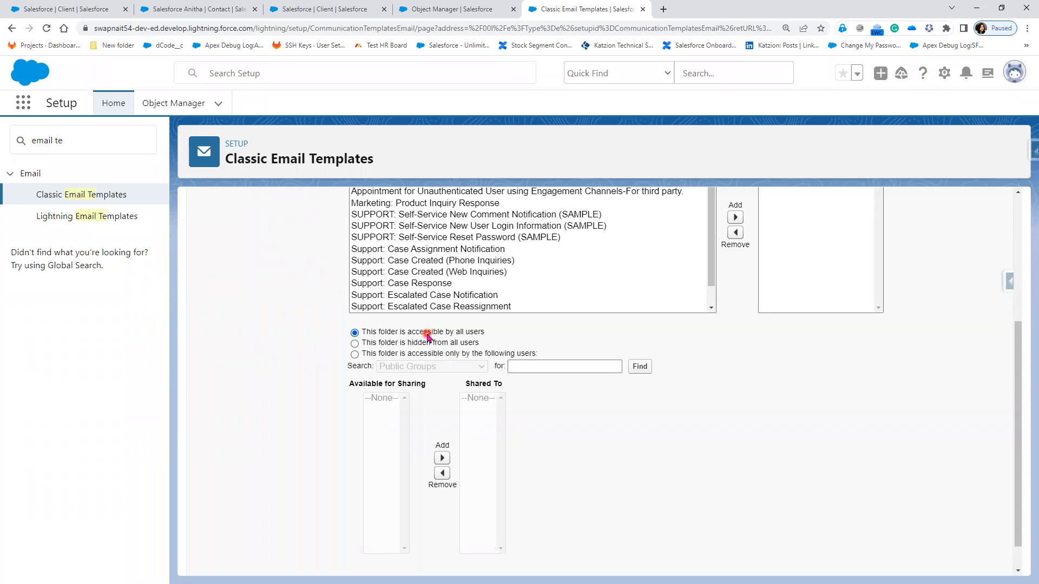
{"action": "scroll", "coordinate": [606, 400], "scroll_direction": "down", "scroll_amount": 1}
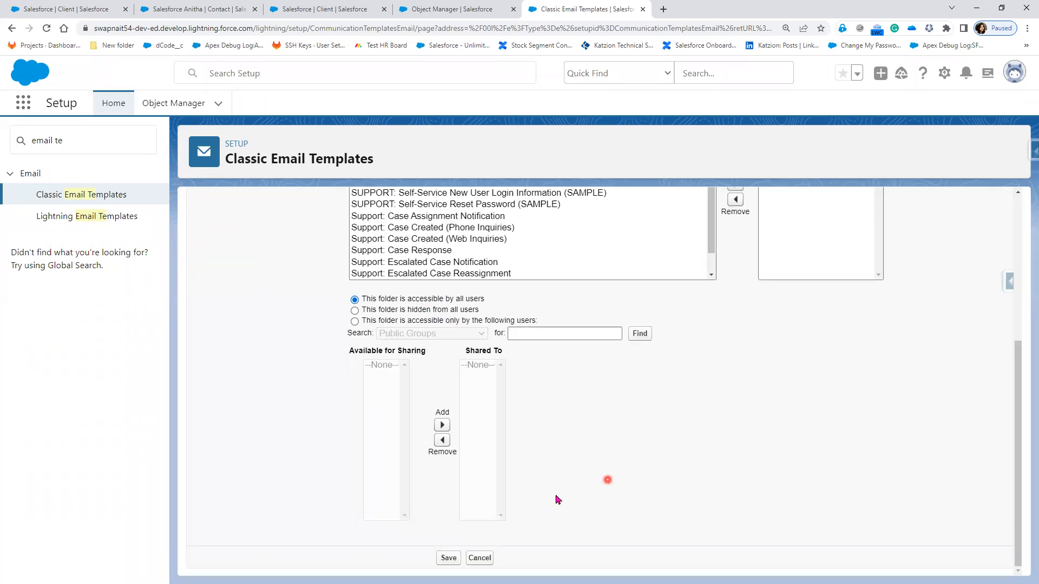
{"action": "left_click", "coordinate": [449, 559]}
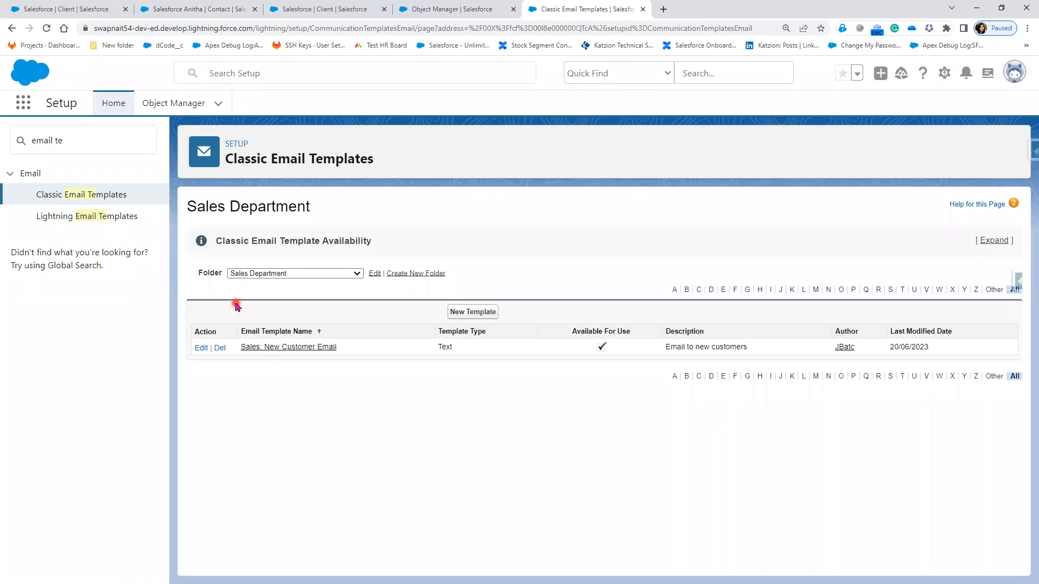
Step: Look through the templates in the Unfiled Public Classic Email Templates folder and return to the Sales Department folder
{"action": "left_click", "coordinate": [323, 273]}
{"action": "left_click", "coordinate": [313, 283]}
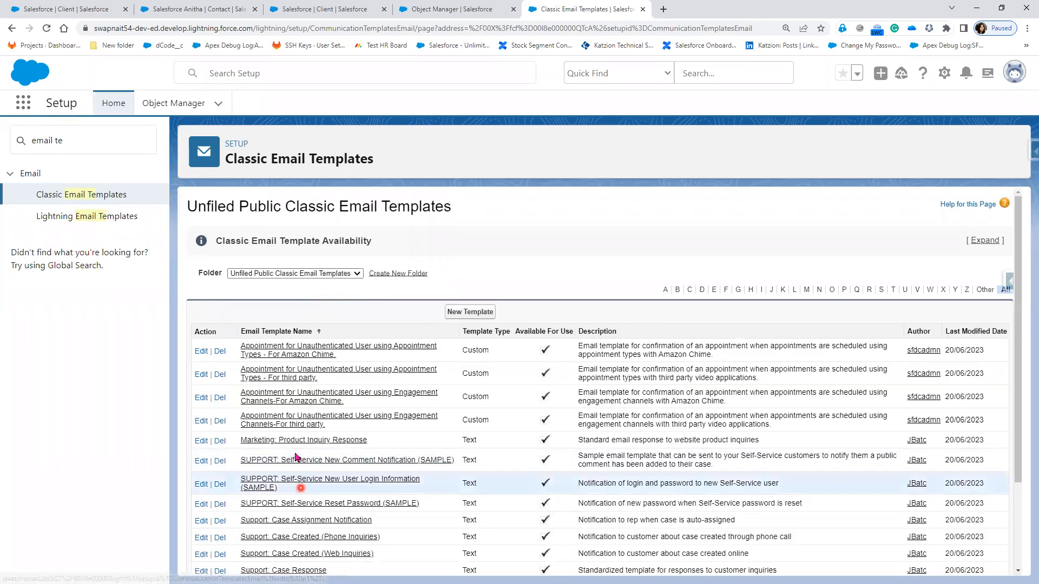
{"action": "scroll", "coordinate": [297, 521], "scroll_direction": "down", "scroll_amount": 2}
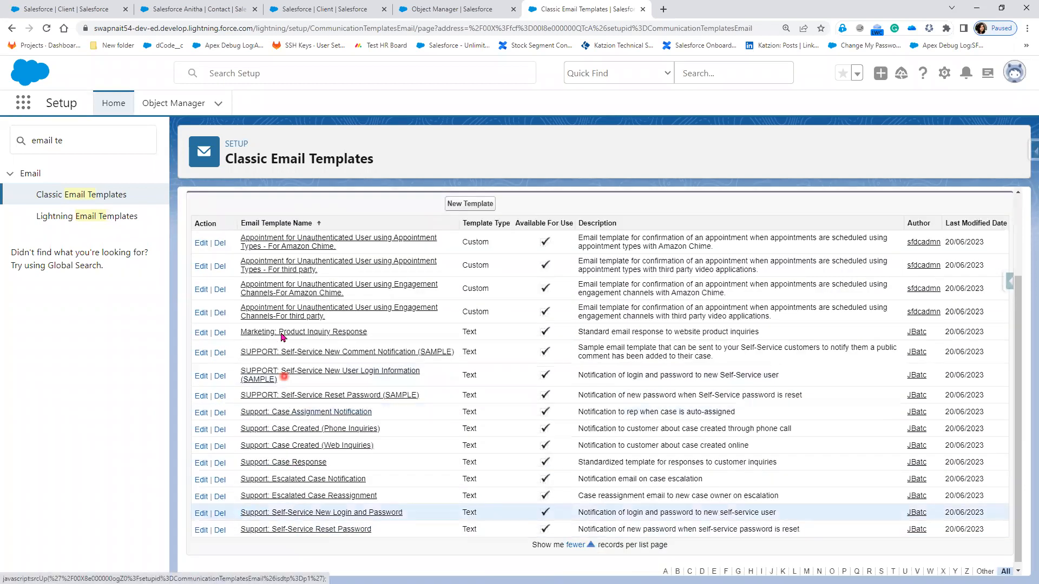
{"action": "scroll", "coordinate": [338, 431], "scroll_direction": "up", "scroll_amount": 2}
{"action": "left_click", "coordinate": [324, 274]}
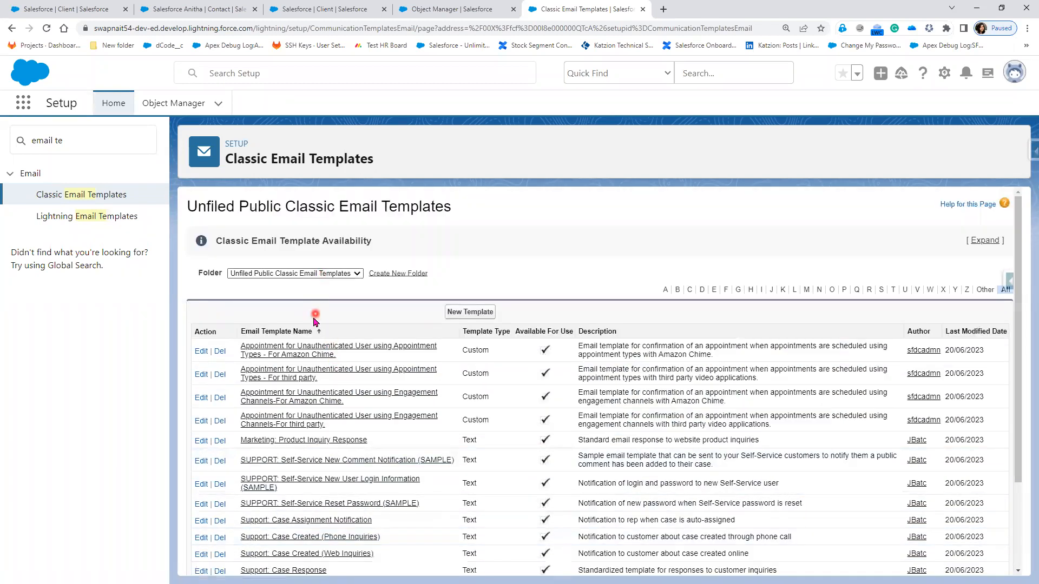
{"action": "left_click", "coordinate": [297, 302]}
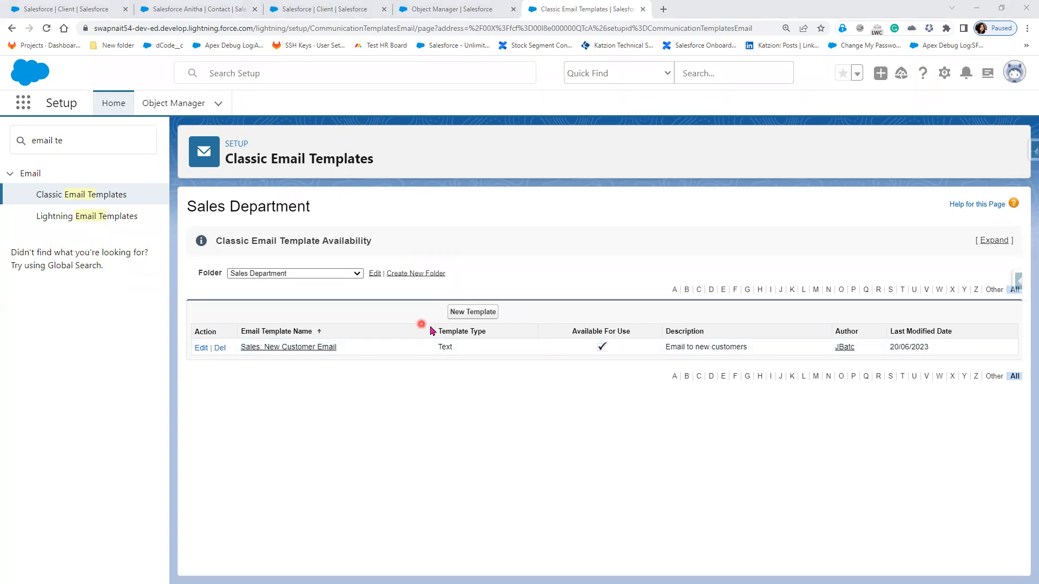
Step: Start a new email template in the Sales Department folder and switch to the PowerPoint slide show
{"action": "left_click", "coordinate": [474, 313]}
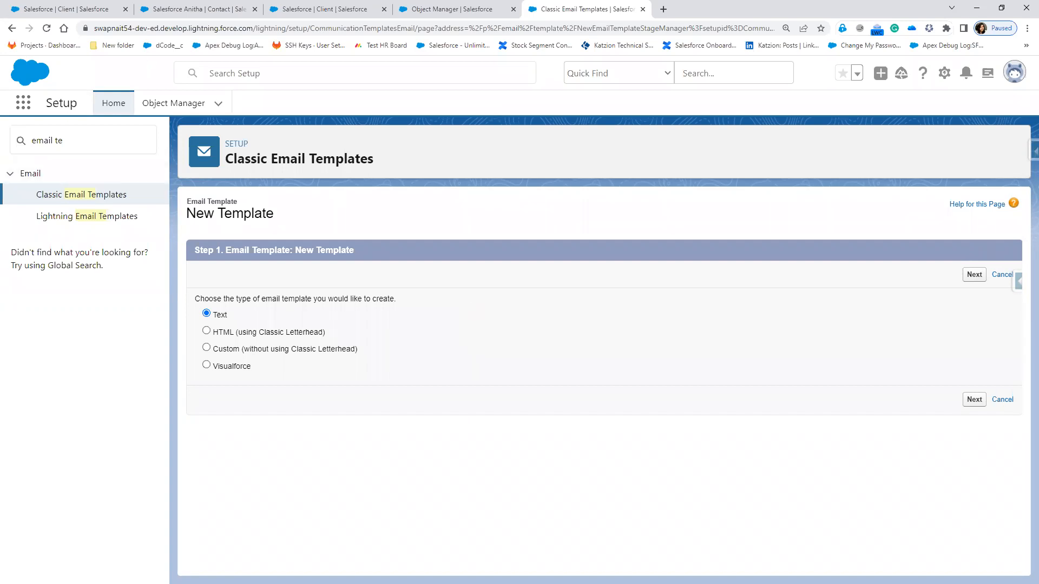
{"action": "key", "text": "alt+Tab"}
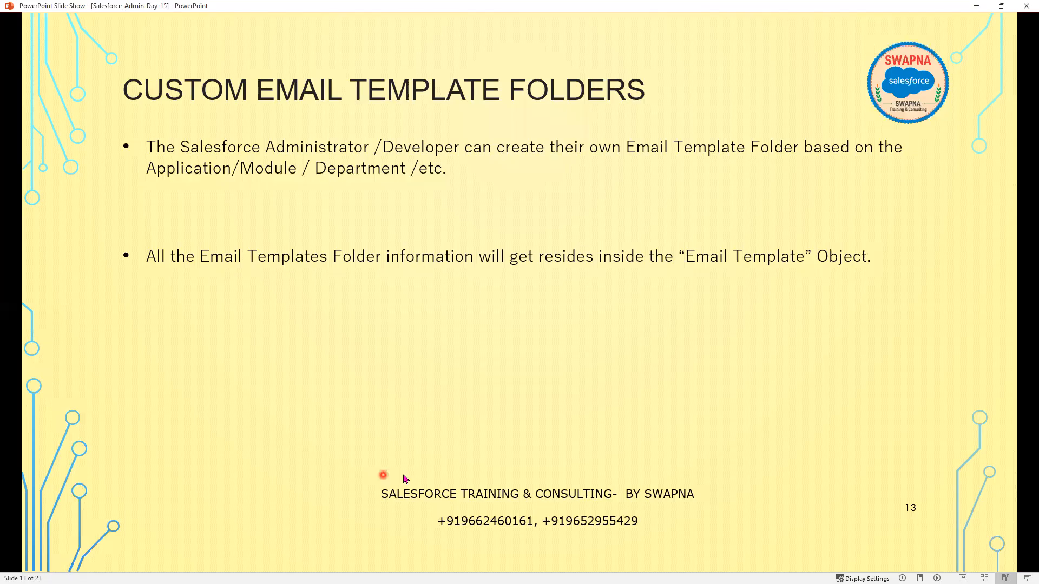
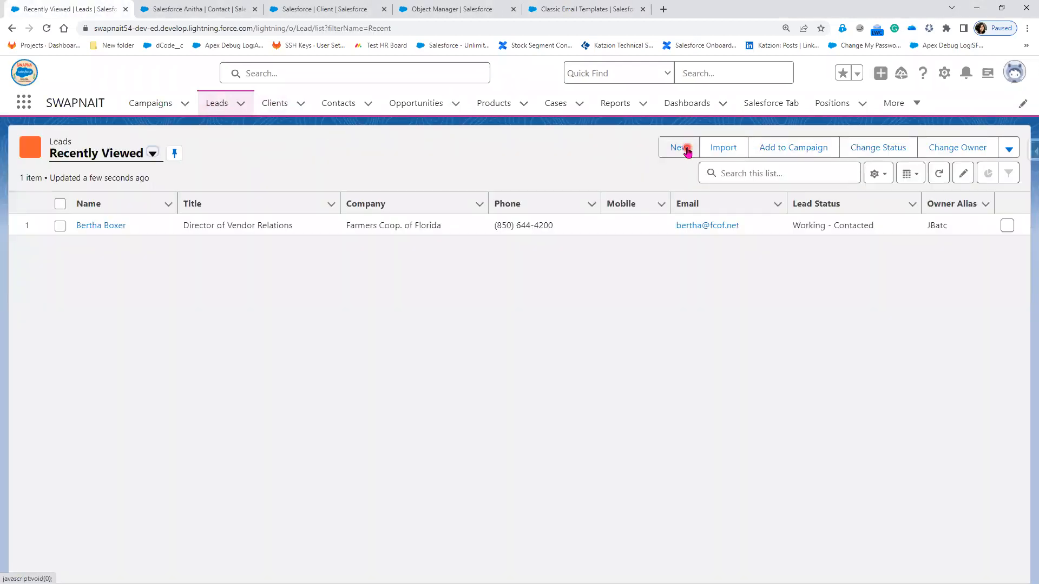
Step: Open a blank new lead record form and review its fields through to the description section
{"action": "left_click", "coordinate": [690, 151]}
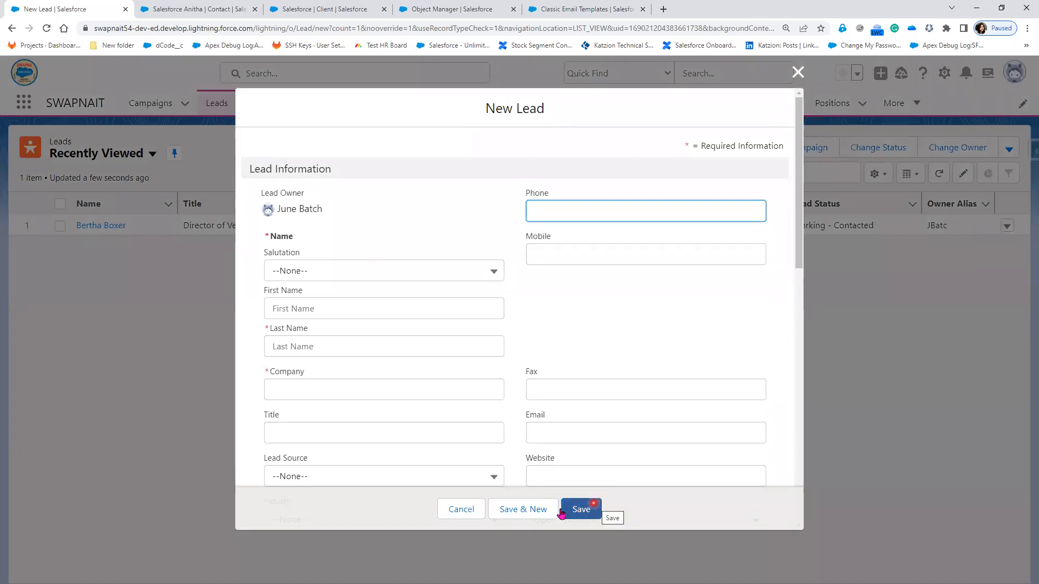
{"action": "scroll", "coordinate": [475, 430], "scroll_direction": "down", "scroll_amount": 6}
{"action": "scroll", "coordinate": [476, 420], "scroll_direction": "down", "scroll_amount": 6}
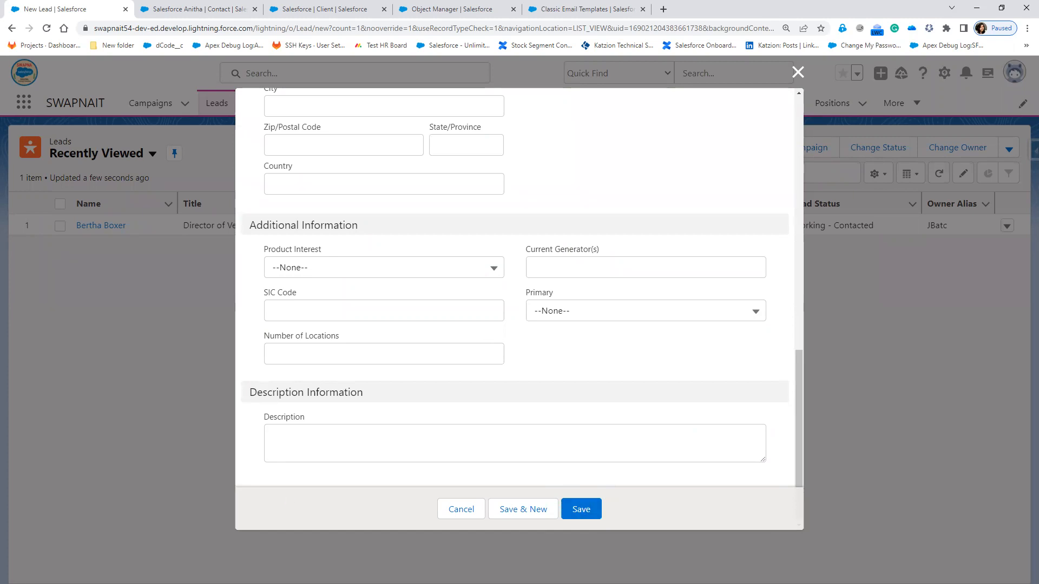
Step: Switch to the PowerPoint slide show and reveal the plain text template use case's email subject, content and signature lines
{"action": "key", "text": "alt+Tab"}
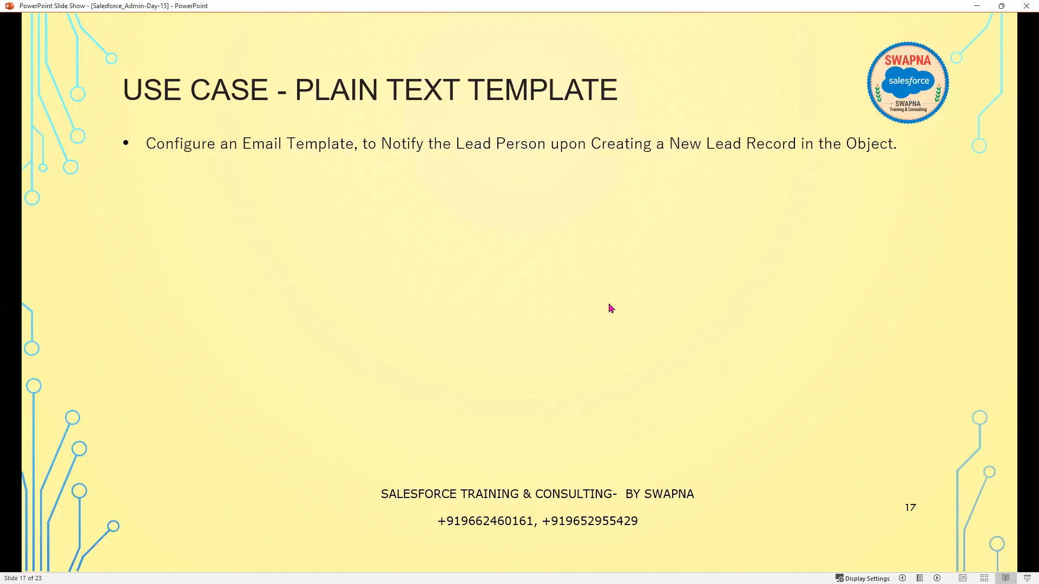
{"action": "left_click", "coordinate": [568, 315]}
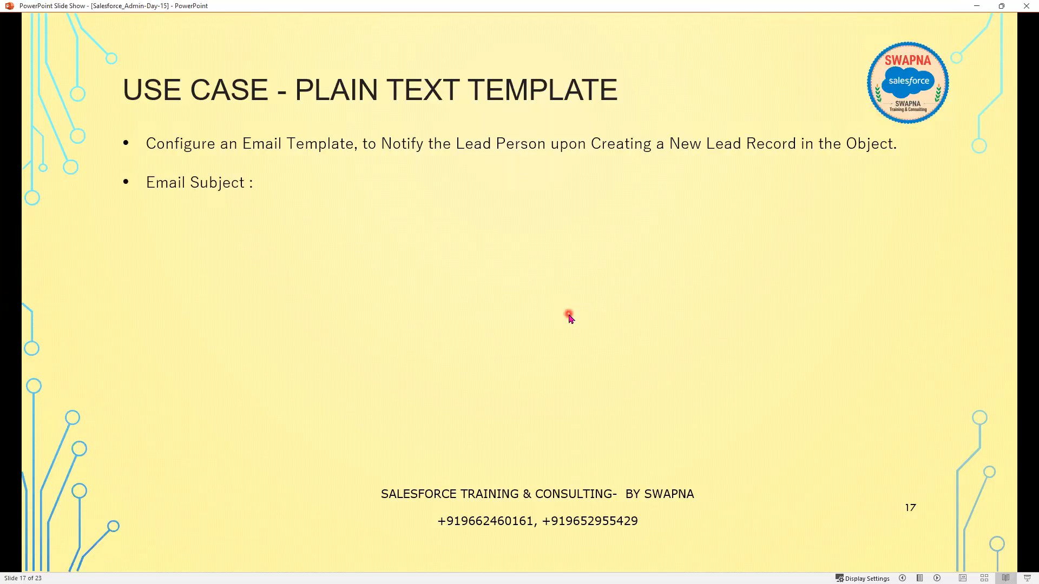
{"action": "left_click", "coordinate": [568, 314]}
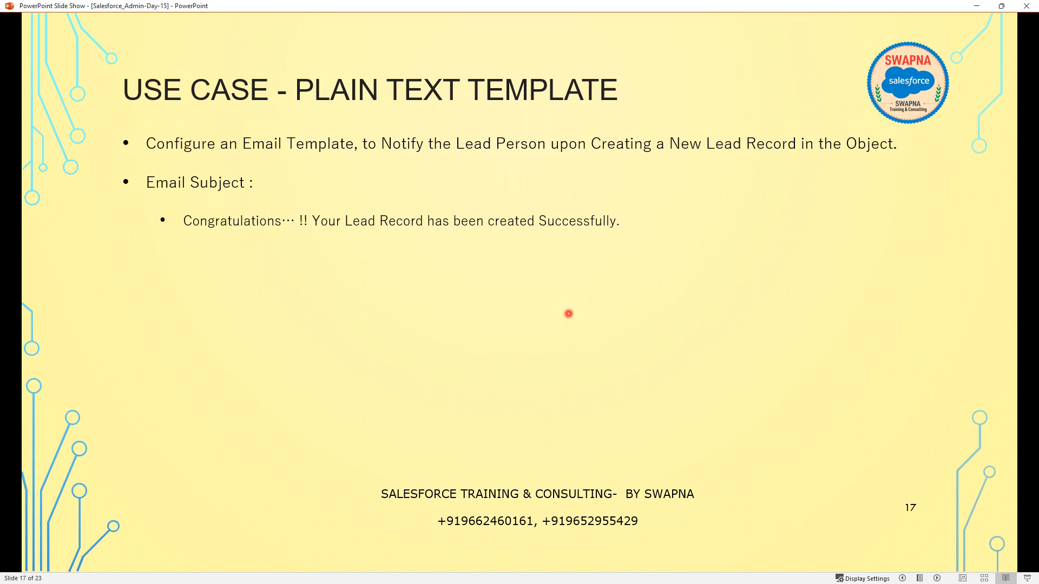
{"action": "key", "text": "Right"}
{"action": "key", "text": "Right"}
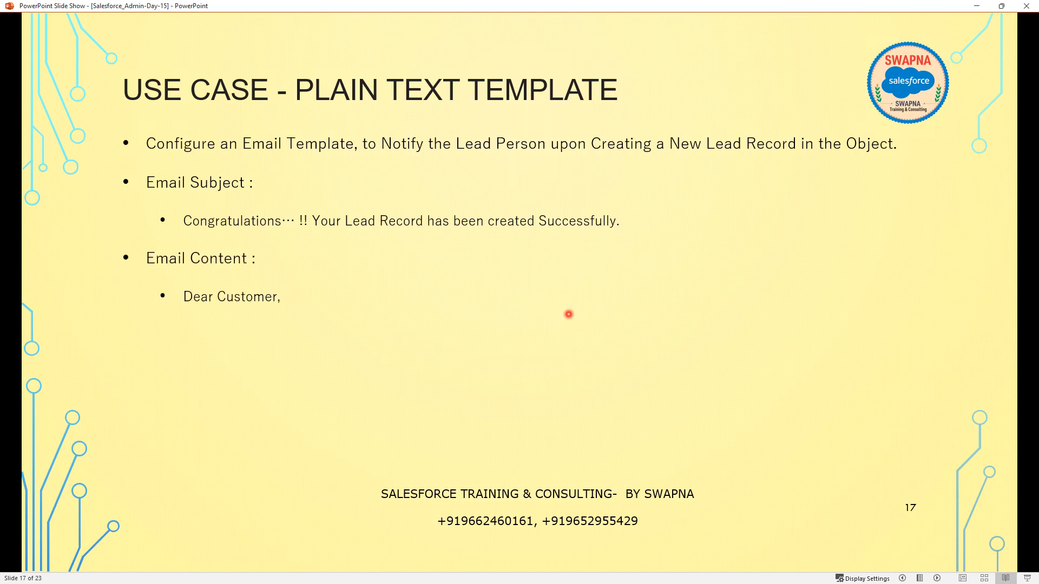
{"action": "key", "text": "Right"}
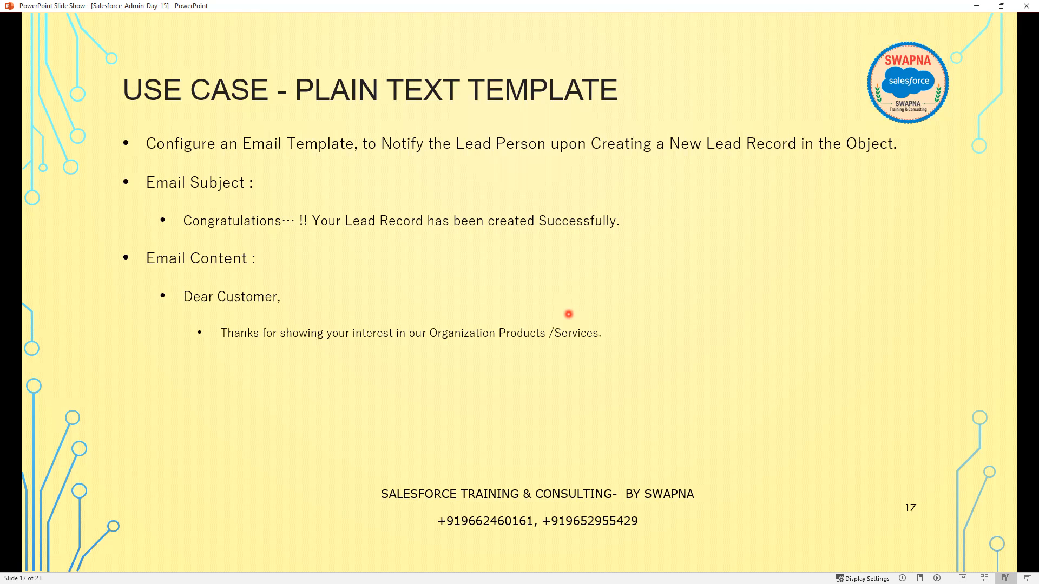
{"action": "key", "text": "Right"}
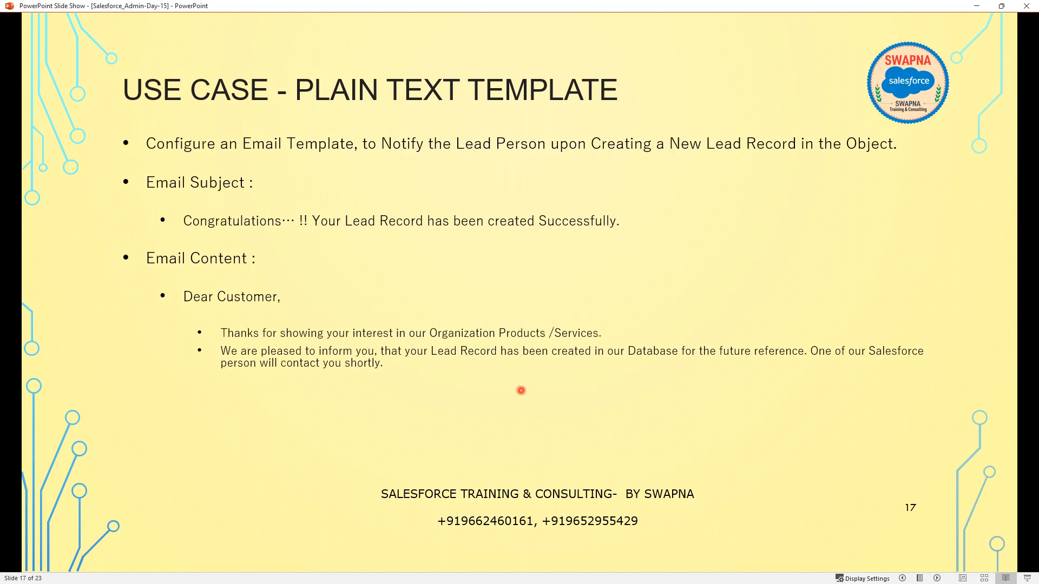
{"action": "left_click", "coordinate": [521, 390]}
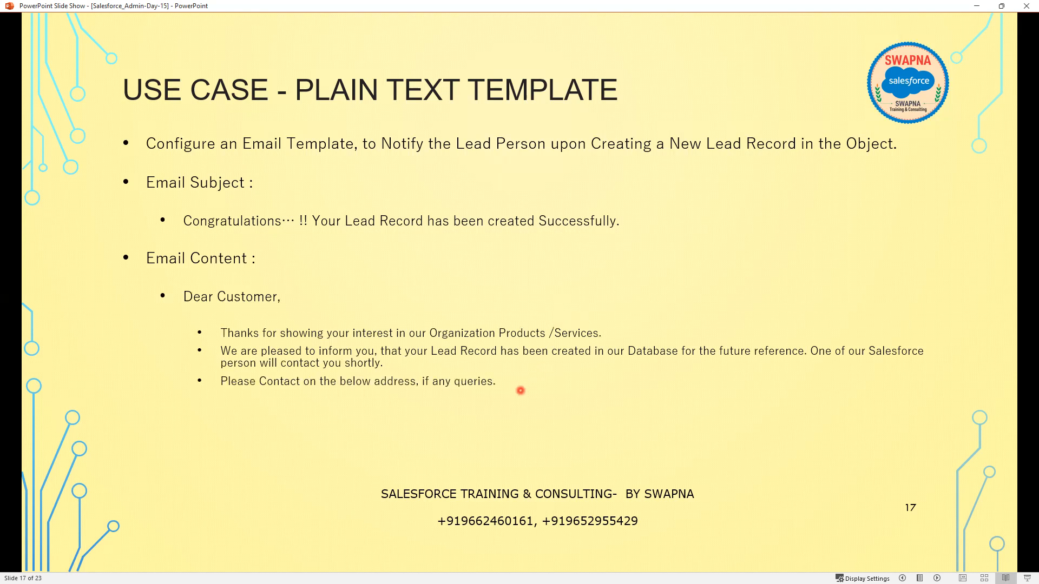
{"action": "left_click", "coordinate": [520, 390]}
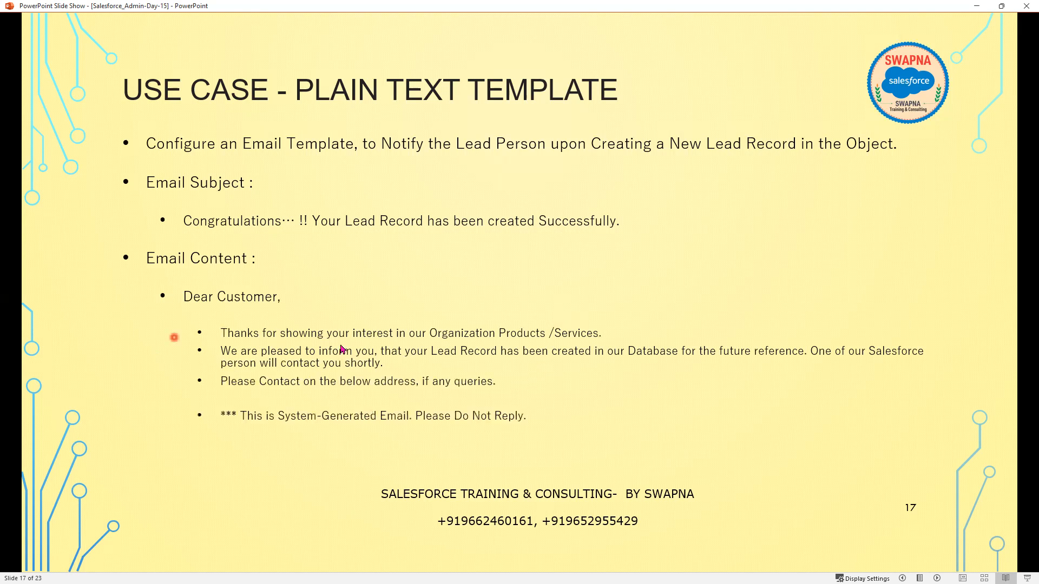
{"action": "left_click", "coordinate": [478, 431]}
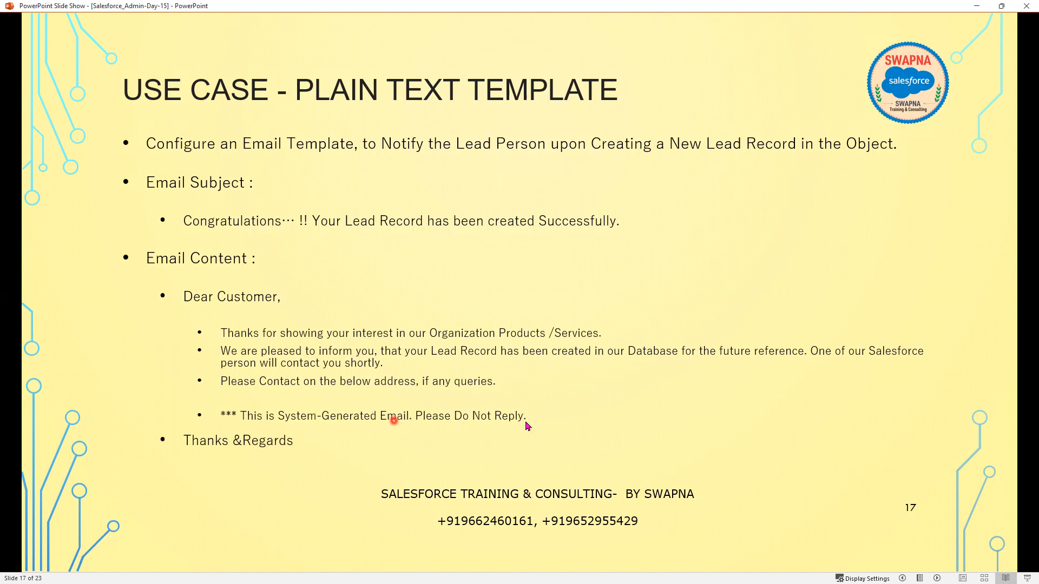
{"action": "left_click", "coordinate": [251, 459]}
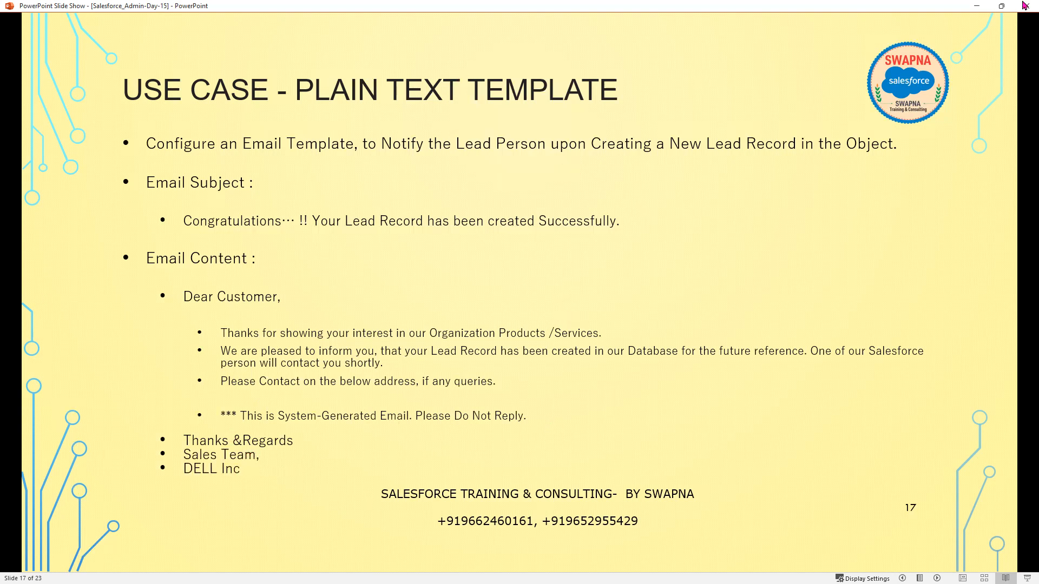
Step: Minimize the slide show, return to the new classic email template in the browser and continue with the Text template type
{"action": "left_click", "coordinate": [976, 6]}
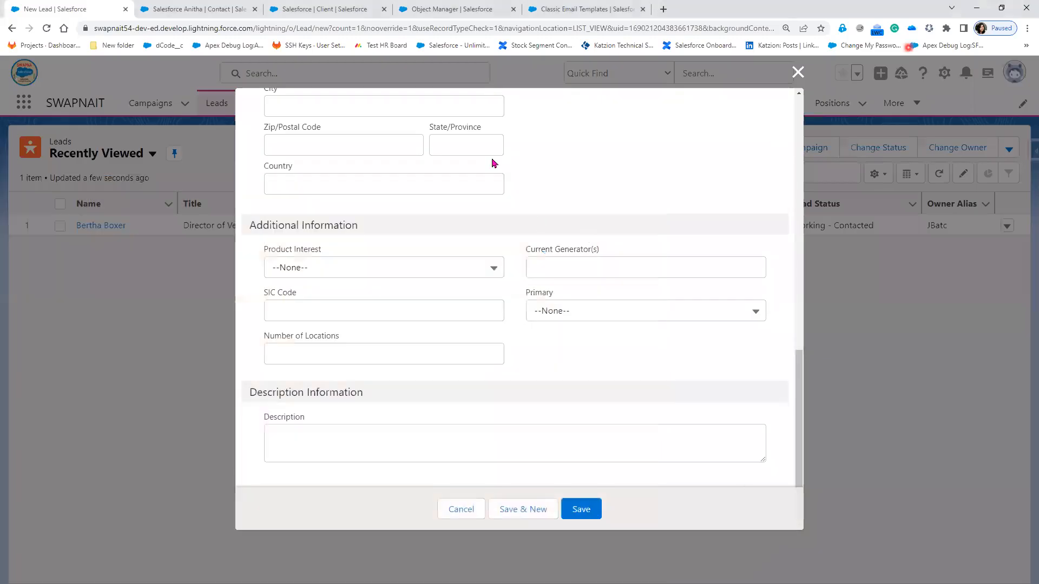
{"action": "left_click", "coordinate": [336, 8]}
{"action": "left_click", "coordinate": [592, 9]}
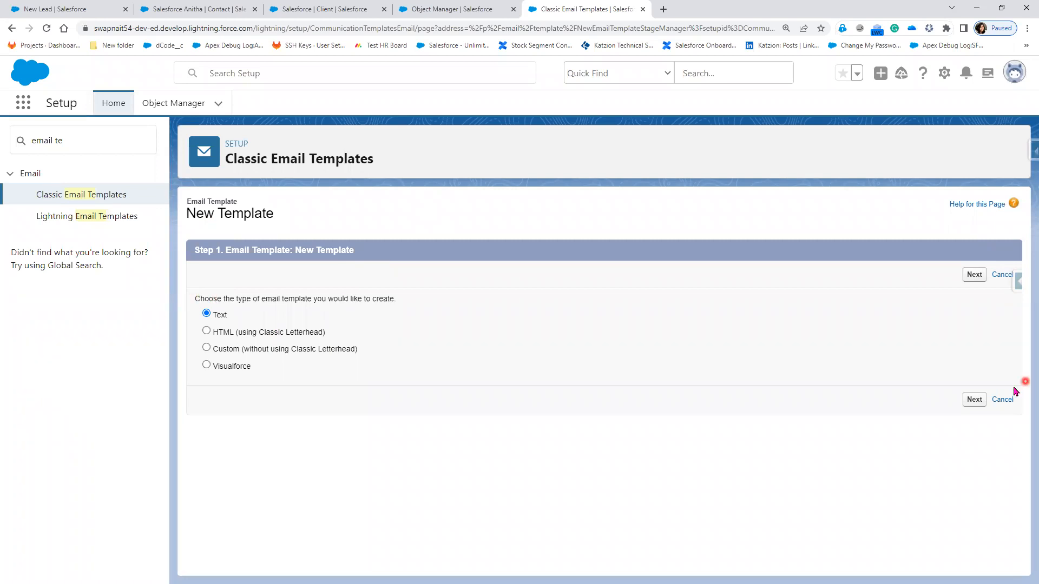
{"action": "left_click", "coordinate": [980, 402]}
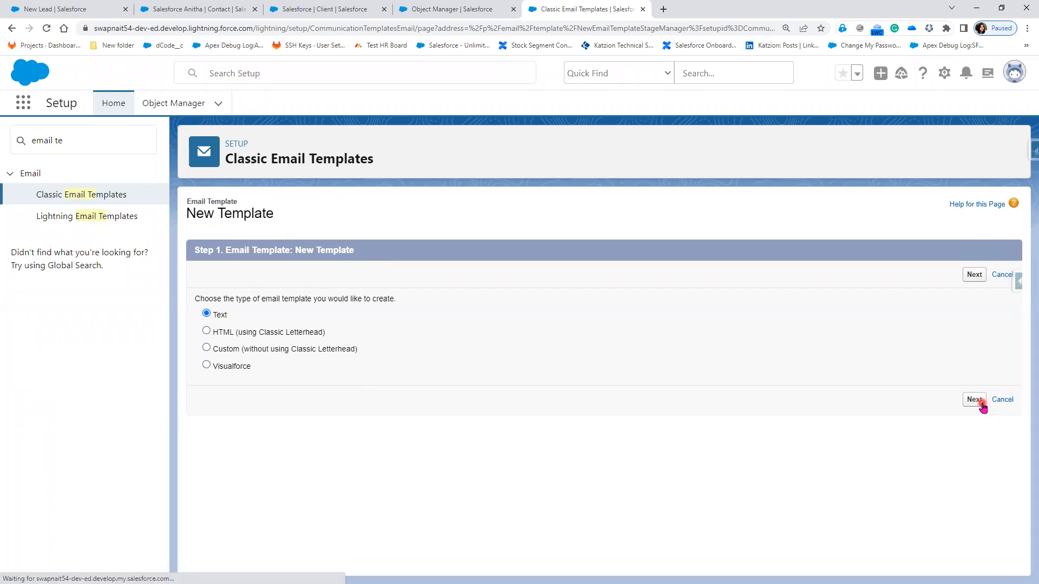
{"action": "left_click", "coordinate": [976, 402]}
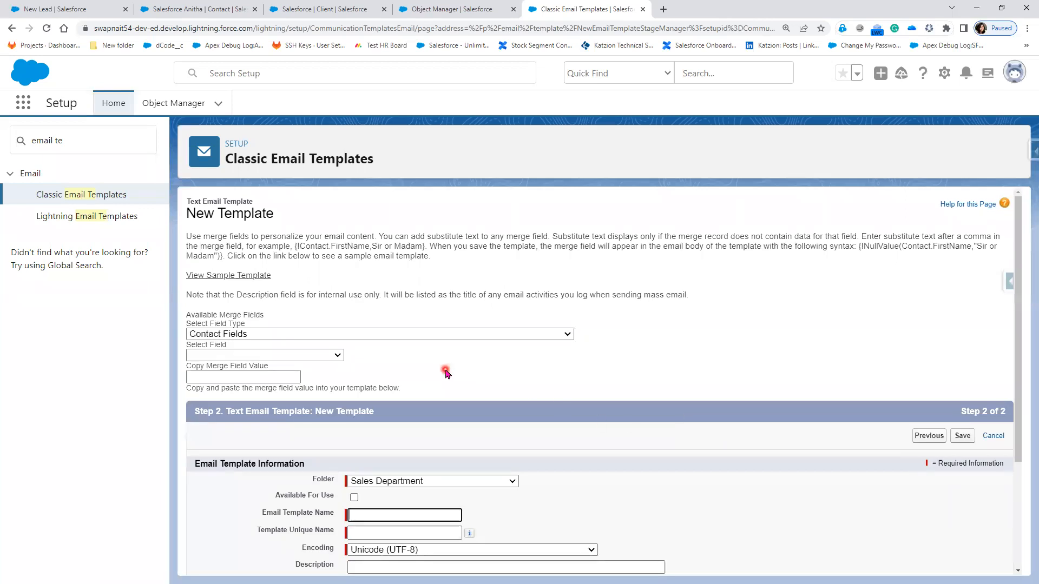
Step: File the new text template in the Sales Department folder and mark it as available for use
{"action": "scroll", "coordinate": [448, 372], "scroll_direction": "down", "scroll_amount": 3}
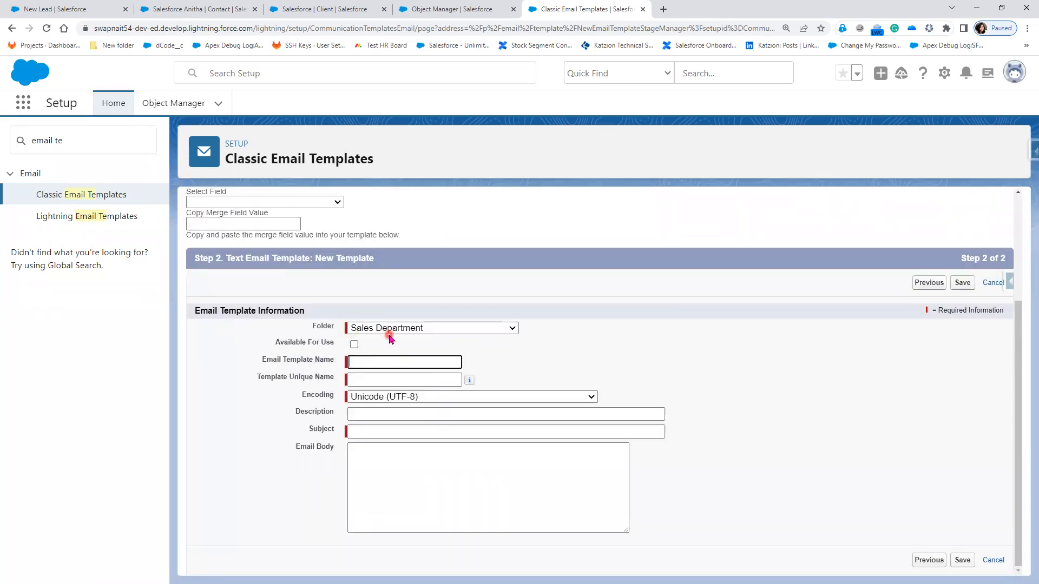
{"action": "left_click", "coordinate": [389, 329]}
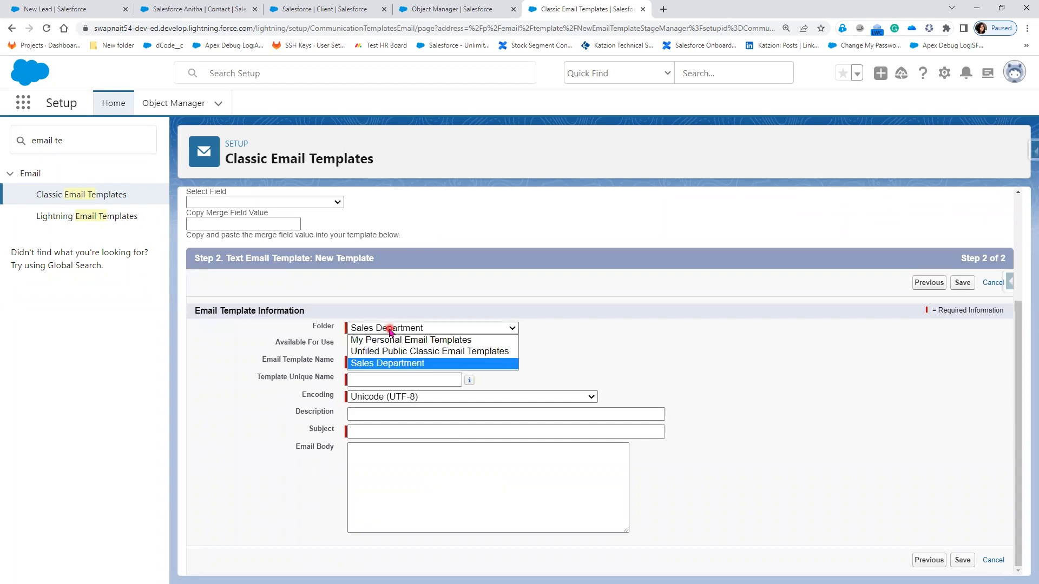
{"action": "left_click", "coordinate": [372, 364]}
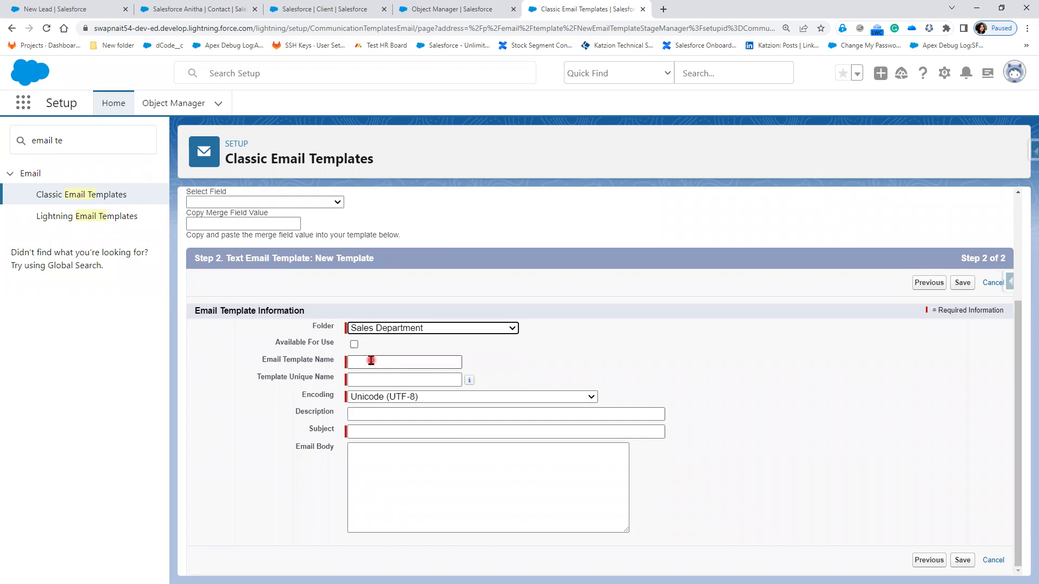
{"action": "left_click", "coordinate": [354, 344]}
{"action": "left_click", "coordinate": [592, 363]}
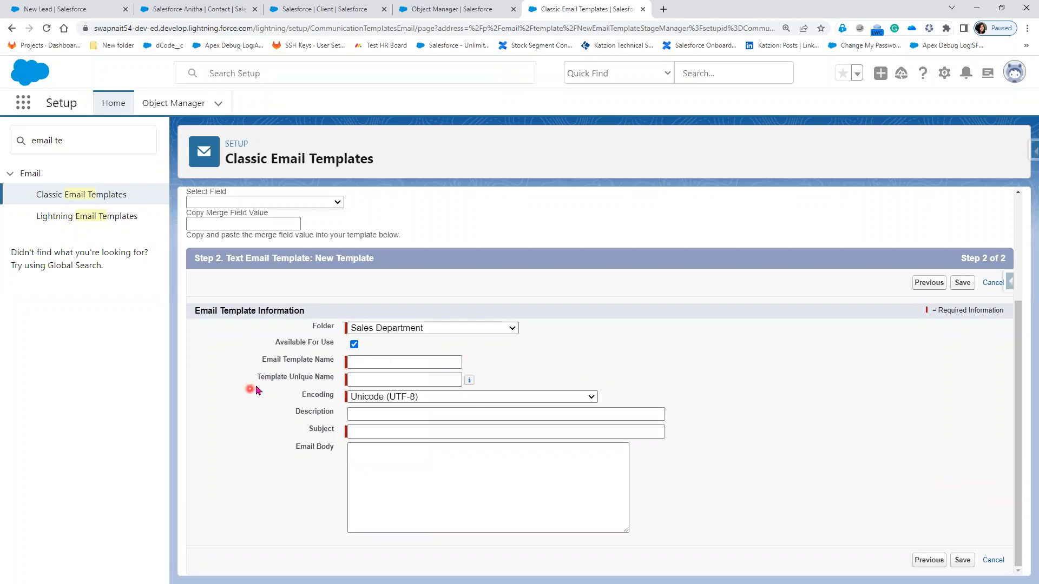
Step: Name the email template "New Lead"
{"action": "left_click", "coordinate": [387, 363]}
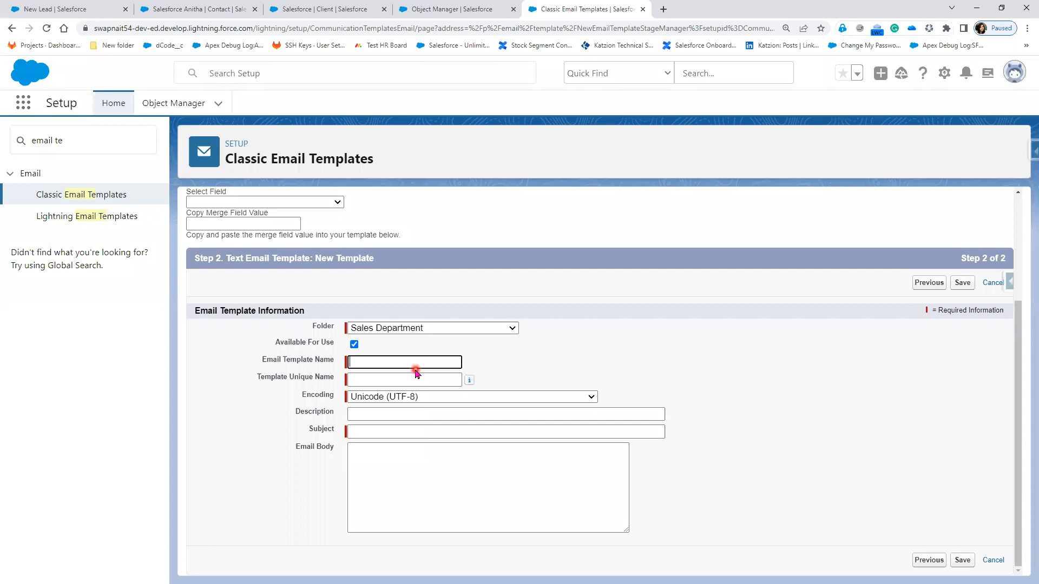
{"action": "left_click", "coordinate": [566, 318]}
{"action": "type", "text": "New Lead"}
{"action": "key", "text": "Tab"}
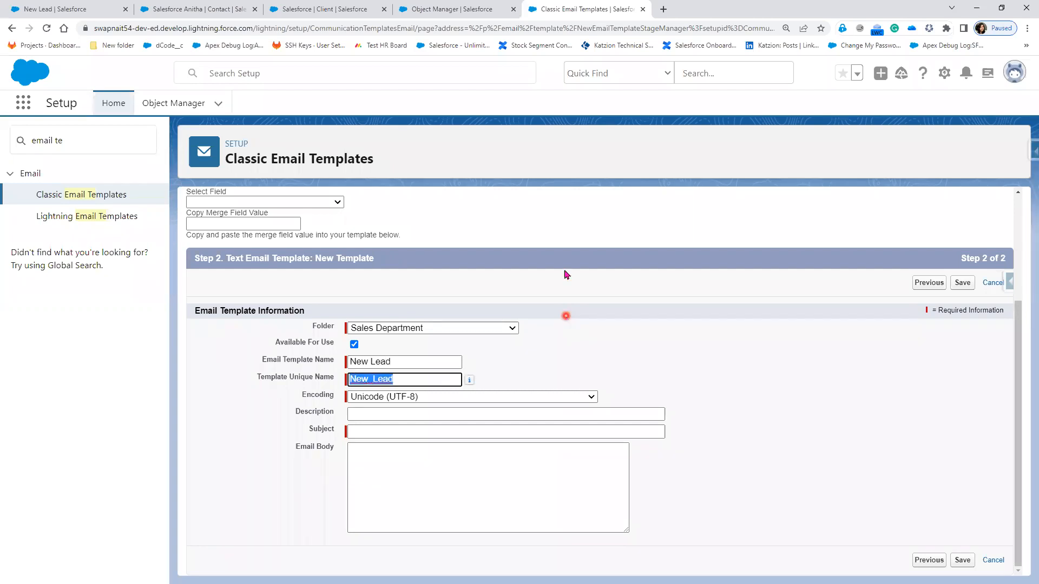
Step: Enter the email subject "Congratulations!!!.. Your Lead Record has been created sucessfully"
{"action": "left_click", "coordinate": [433, 413]}
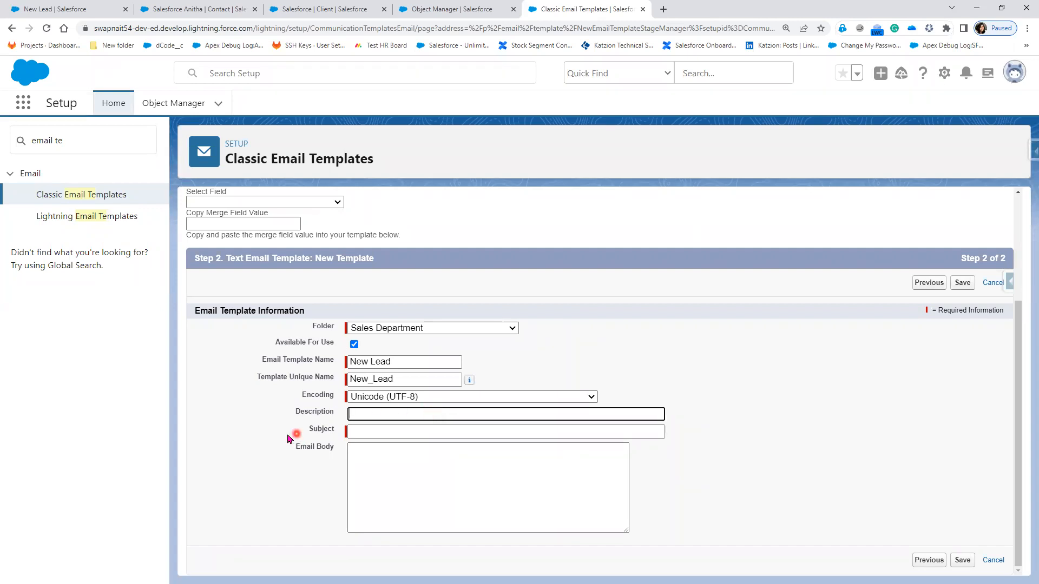
{"action": "left_click", "coordinate": [368, 434]}
{"action": "type", "text": "C"}
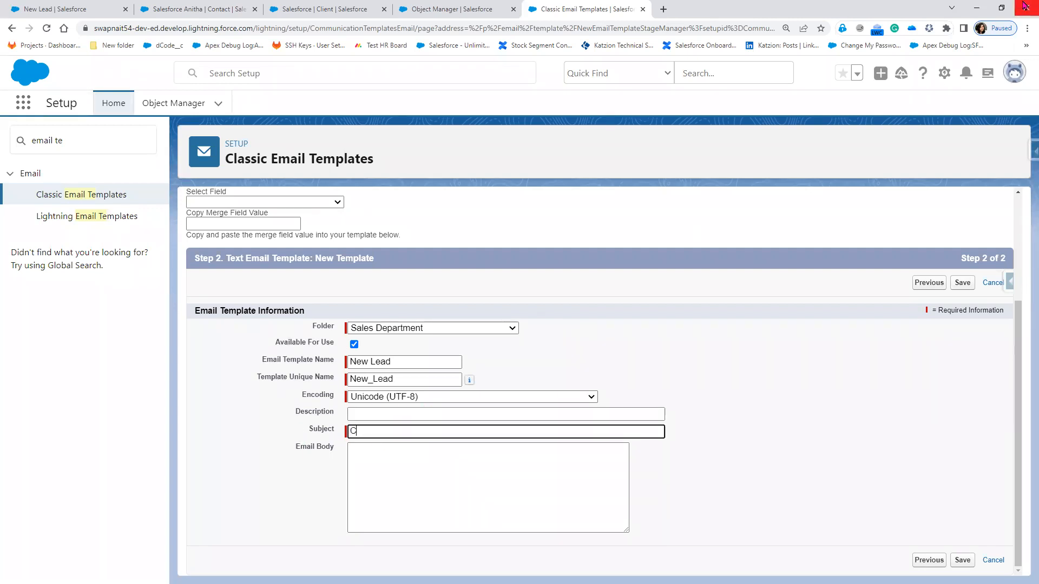
{"action": "type", "text": "ongratulations!!!.. Your Lead"}
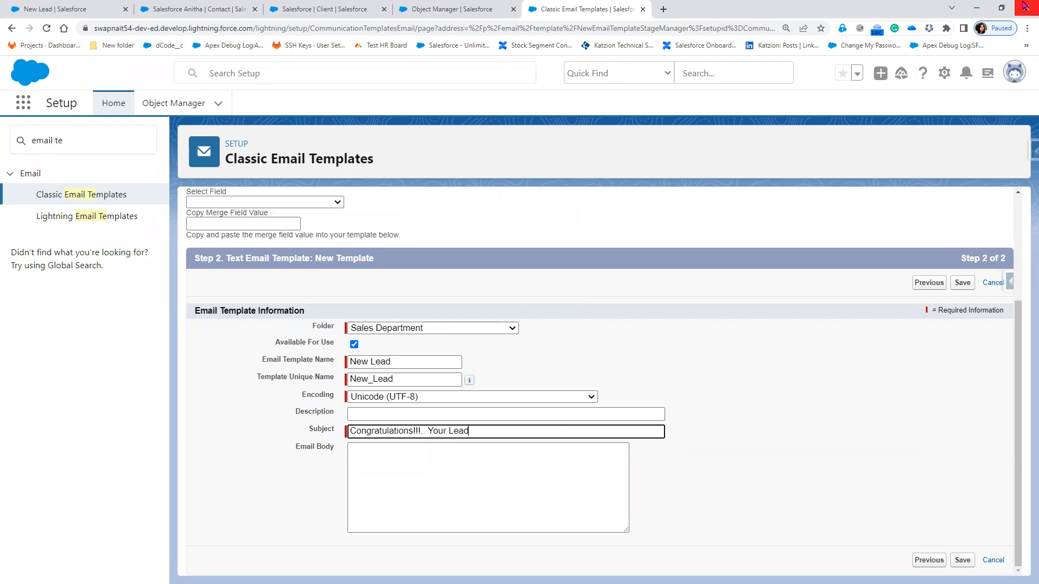
{"action": "type", "text": " Record has been created s"}
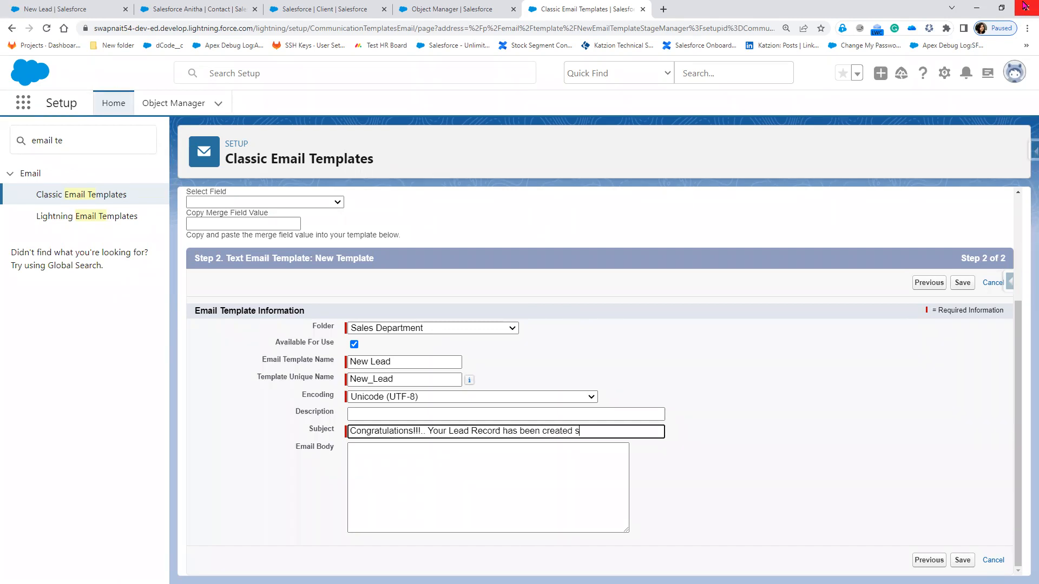
{"action": "type", "text": "ucessfully"}
{"action": "key", "text": "Tab"}
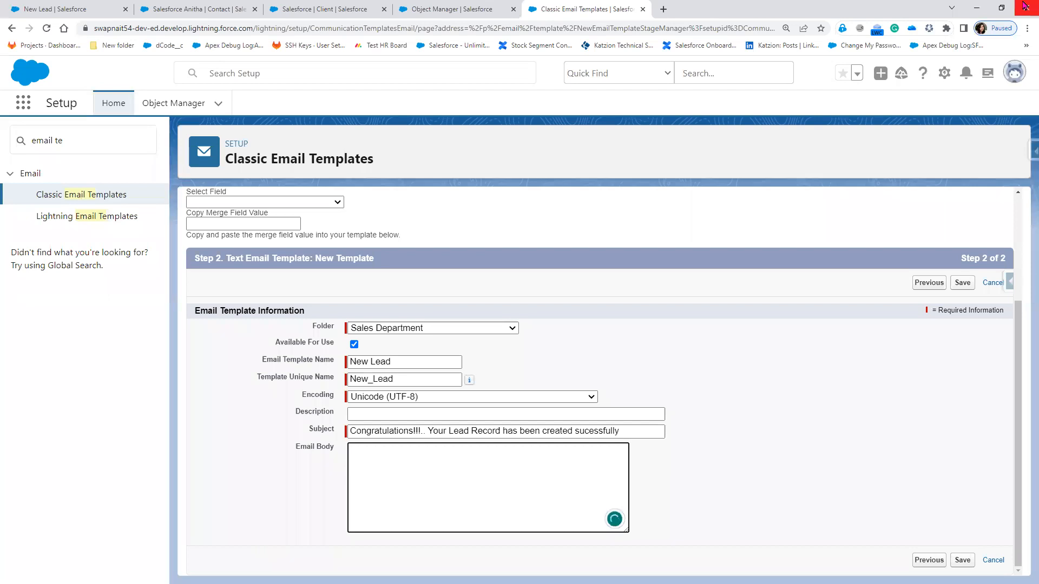
Step: Begin the email body with "Dear Customer ," and a separate line reading "Thanks for showing interest in our Organization"
{"action": "type", "text": "Deal"}
{"action": "type", "text": "r"}
{"action": "type", "text": " Customer "}
{"action": "type", "text": "Thank"}
{"action": "type", "text": "s"}
{"action": "type", "text": " for sho"}
{"action": "type", "text": "wing "}
{"action": "type", "text": "y"}
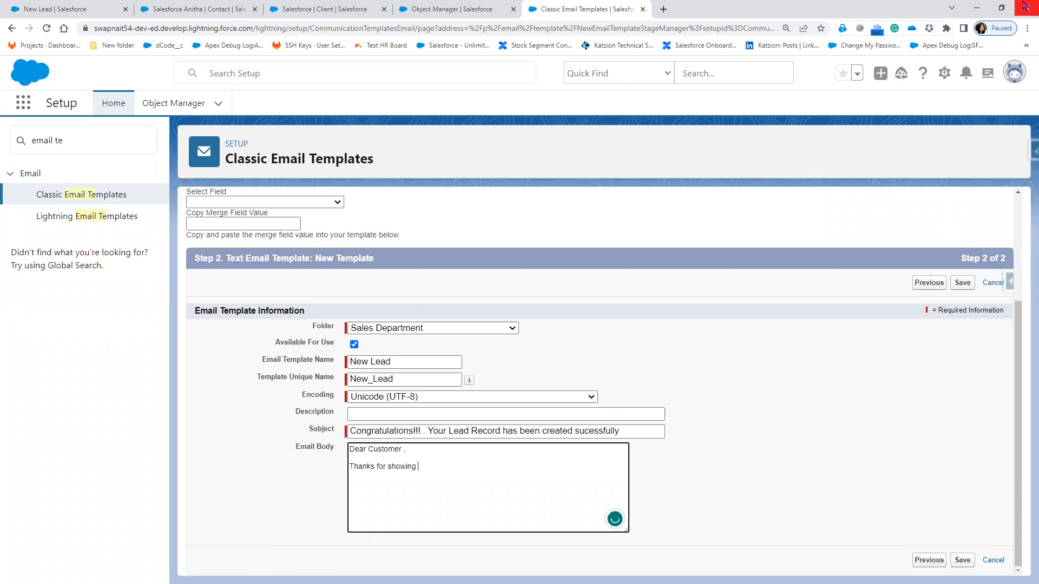
{"action": "type", "text": "interes"}
{"action": "type", "text": "t in our"}
{"action": "type", "text": " Organiza"}
{"action": "type", "text": "tion "}
Step: Add a body paragraph stating that the lead record has been created in the database and a Salesforce person will contact the customer shortly
{"action": "type", "text": "we are"}
{"action": "type", "text": "please "}
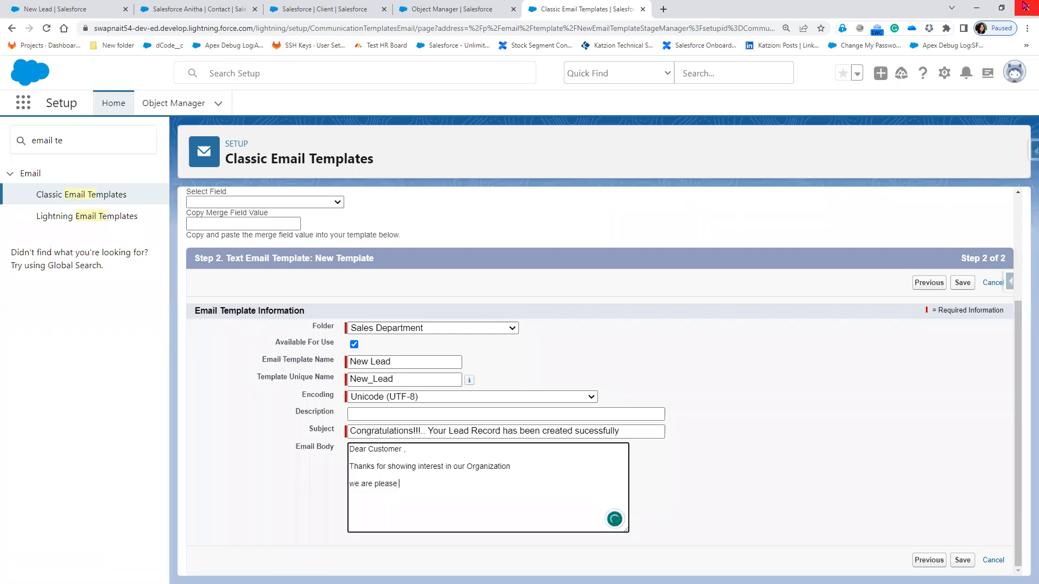
{"action": "type", "text": "to inform you, that your Lead Re"}
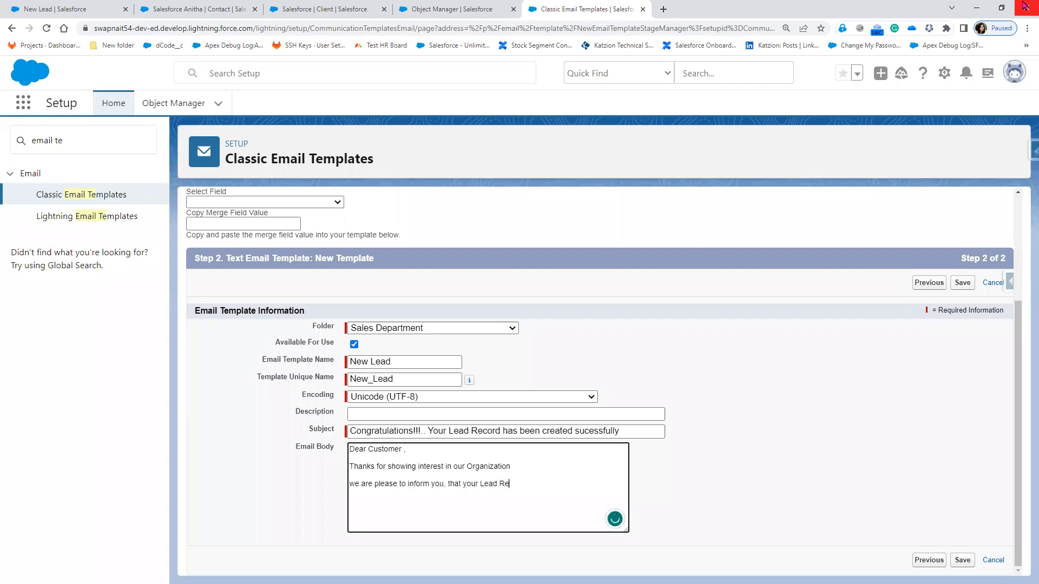
{"action": "type", "text": "cord has been created in our Databas"}
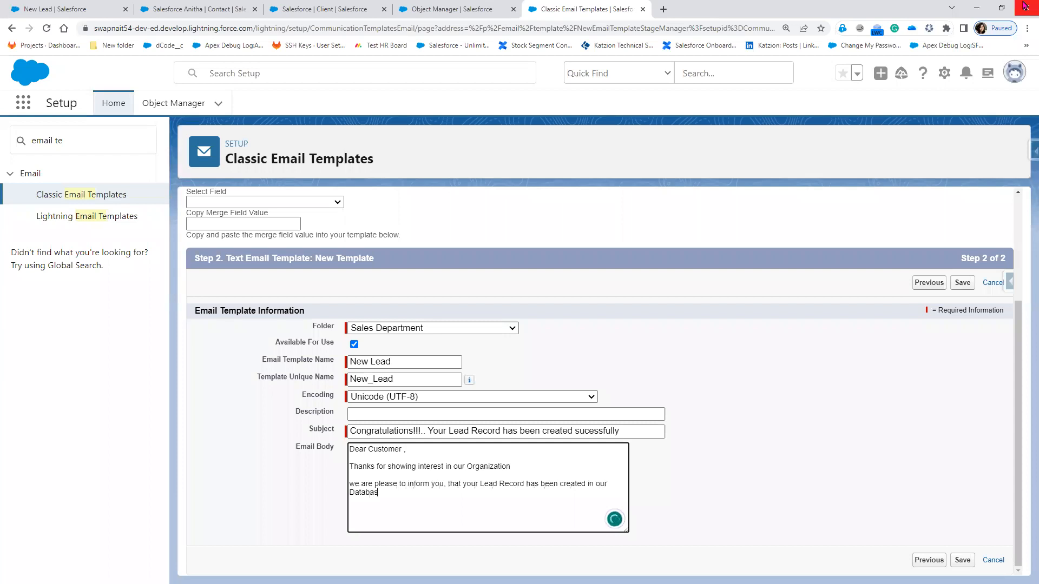
{"action": "type", "text": "e for the"}
{"action": "type", "text": " future re"}
{"action": "type", "text": "ference "}
{"action": "type", "text": ". "}
{"action": "type", "text": "Onc"}
{"action": "type", "text": " of o"}
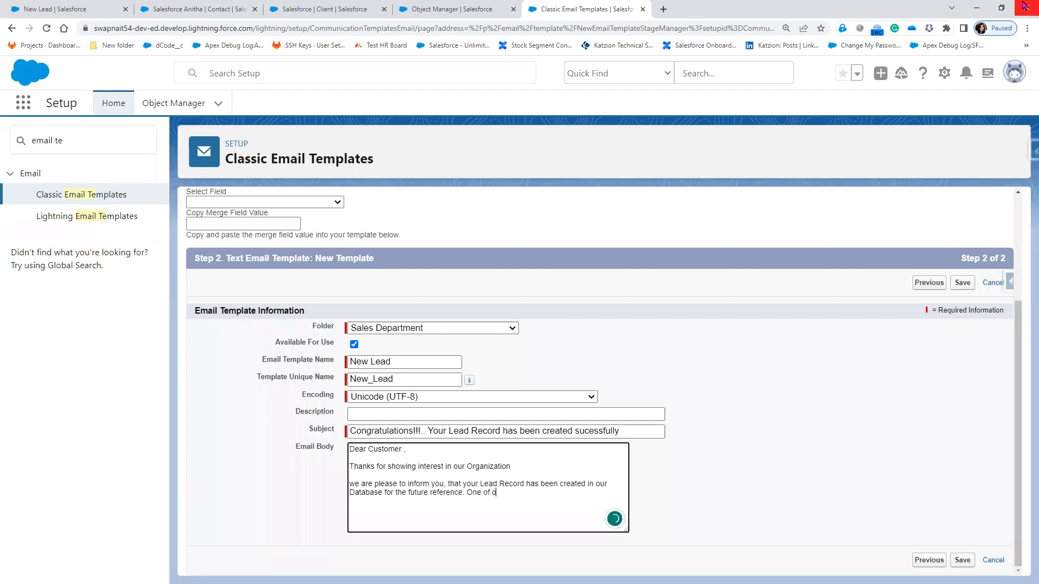
{"action": "type", "text": "ut Salesforce pe"}
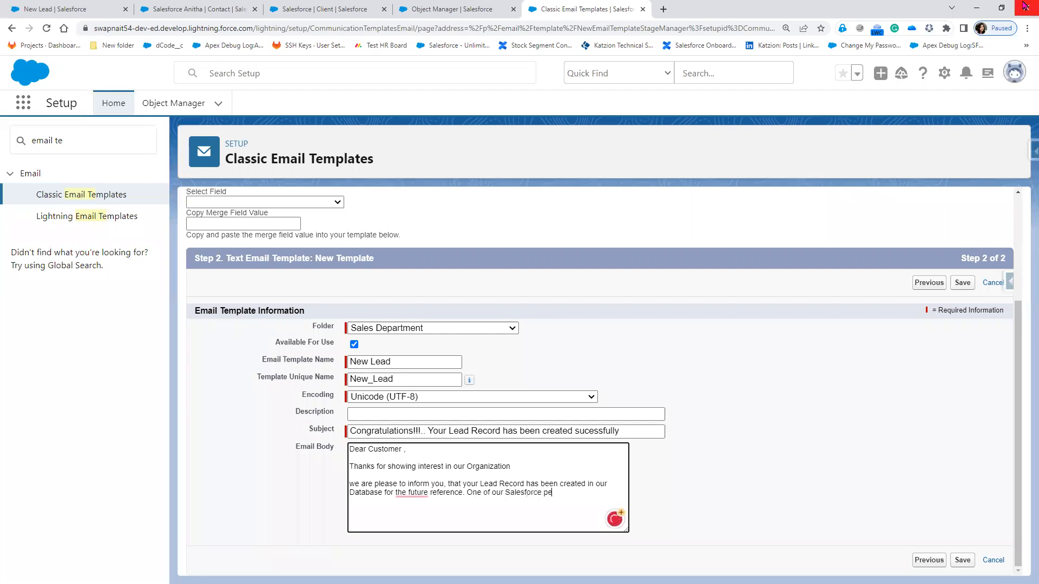
{"action": "type", "text": "rson will contact you Shortly"}
Step: Remove "the" before "future reference" and capitalize "We" at the start of the paragraph
{"action": "right_click", "coordinate": [413, 490]}
{"action": "left_click", "coordinate": [363, 424]}
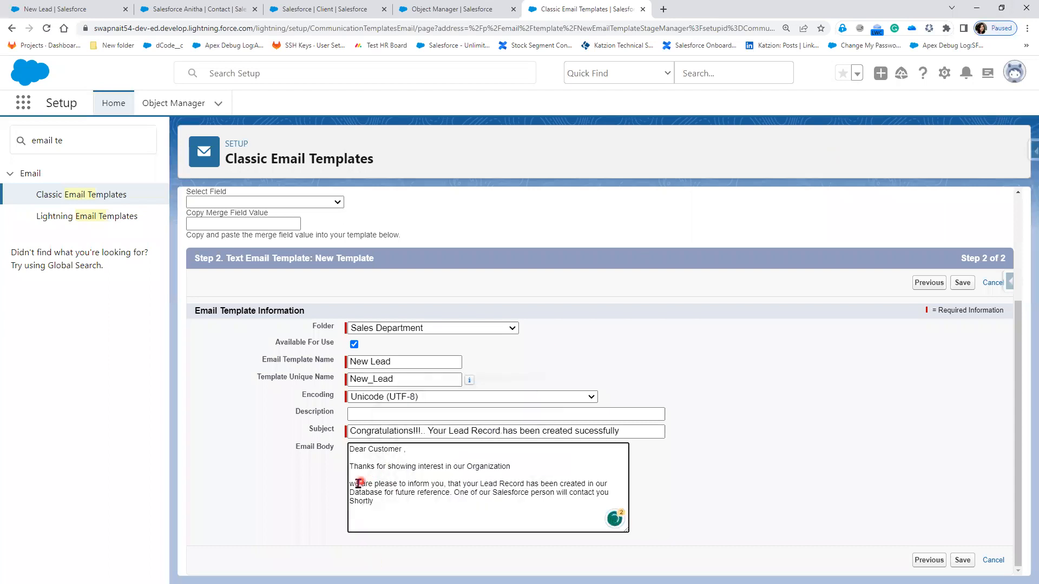
{"action": "key", "text": "BackSpace"}
{"action": "type", "text": "Q"}
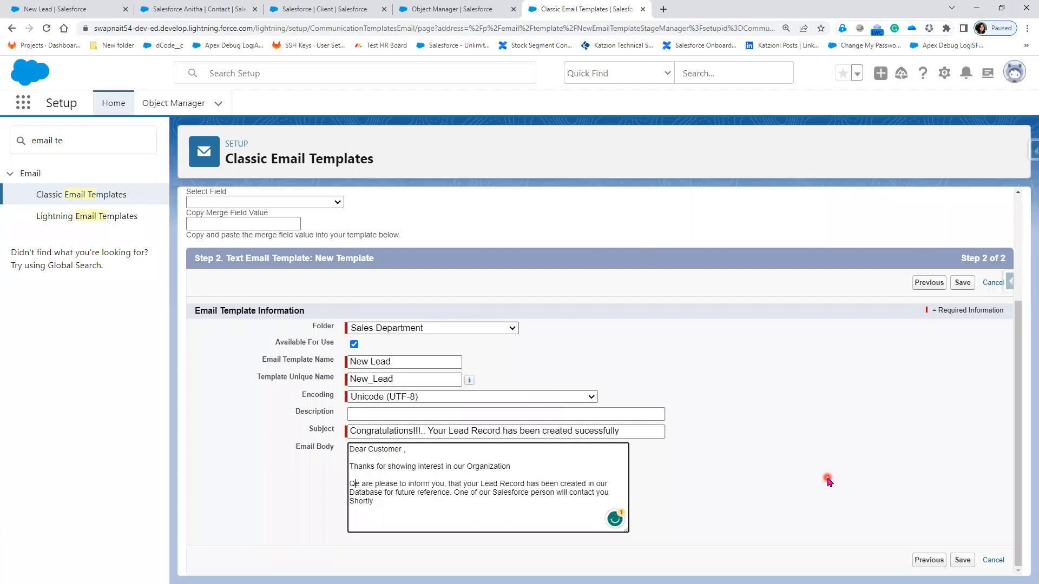
{"action": "type", "text": "W"}
{"action": "key", "text": "BackSpace"}
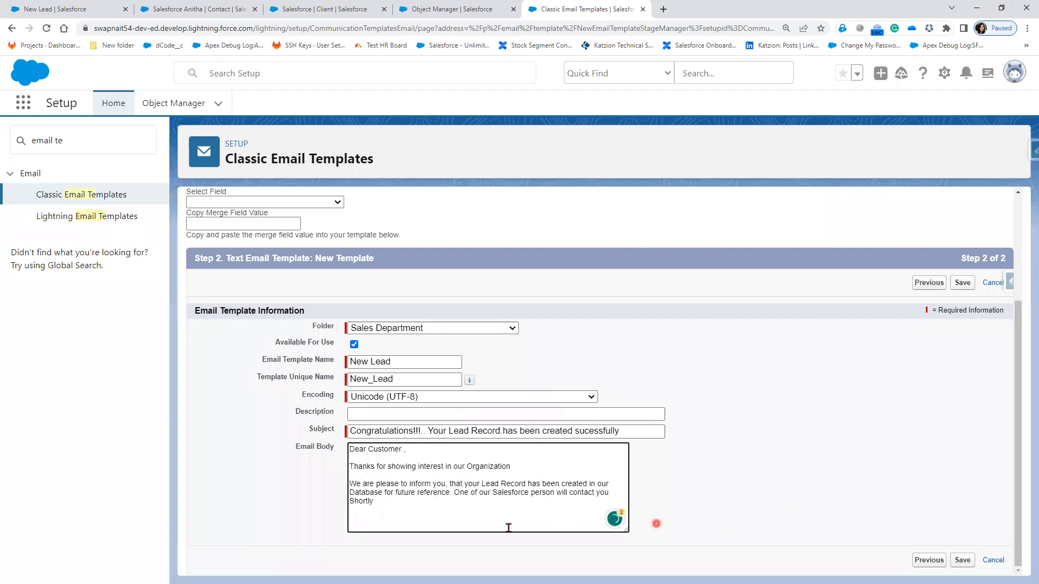
Step: Add the notice "*******System-Generated Email. Please Do Not Reply*********" below the paragraph
{"action": "left_click", "coordinate": [440, 516]}
{"action": "type", "text": "*******"}
{"action": "type", "text": "System"}
{"action": "type", "text": " Gerente"}
{"action": "key", "text": "BackSpace"}
{"action": "key", "text": "BackSpace"}
{"action": "key", "text": "BackSpace"}
{"action": "key", "text": "BackSpace"}
{"action": "key", "text": "BackSpace"}
{"action": "key", "text": "BackSpace"}
{"action": "key", "text": "BackSpace"}
{"action": "key", "text": "BackSpace"}
{"action": "type", "text": "-Generated Email. "}
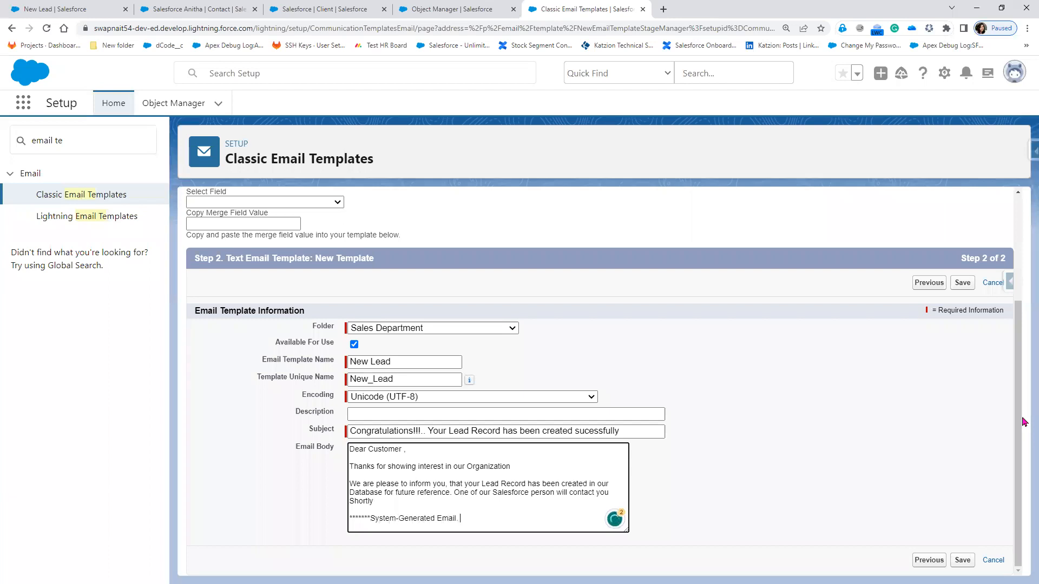
{"action": "type", "text": "Please Do Not Reply*********"}
Step: Close the body with the signature lines "Thank You,", "Sales Team" and "DELL Inc.", and save the template
{"action": "key", "text": "Return"}
{"action": "type", "text": "Thank you"}
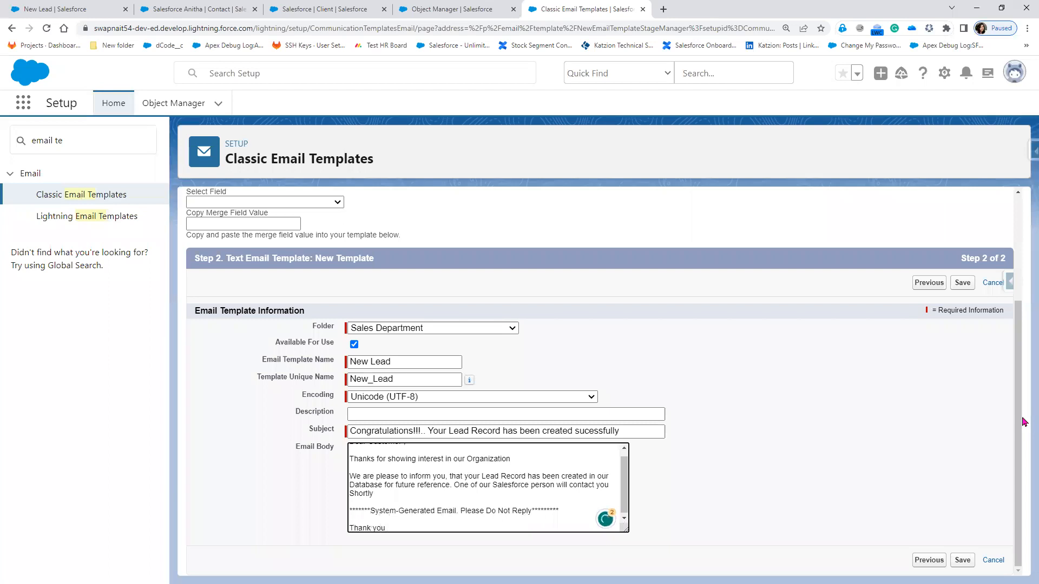
{"action": "key", "text": "BackSpace"}
{"action": "key", "text": "BackSpace"}
{"action": "key", "text": "BackSpace"}
{"action": "type", "text": "s"}
{"action": "type", "text": " You"}
{"action": "type", "text": ","}
{"action": "key", "text": "Return"}
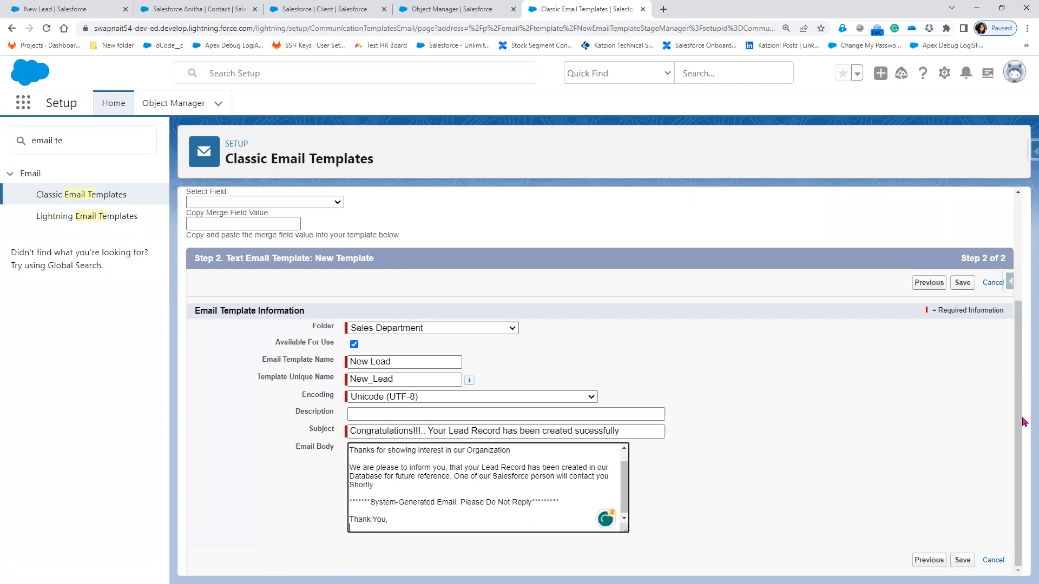
{"action": "type", "text": "Sales Team"}
{"action": "key", "text": "Return"}
{"action": "type", "text": "DELL Inc."}
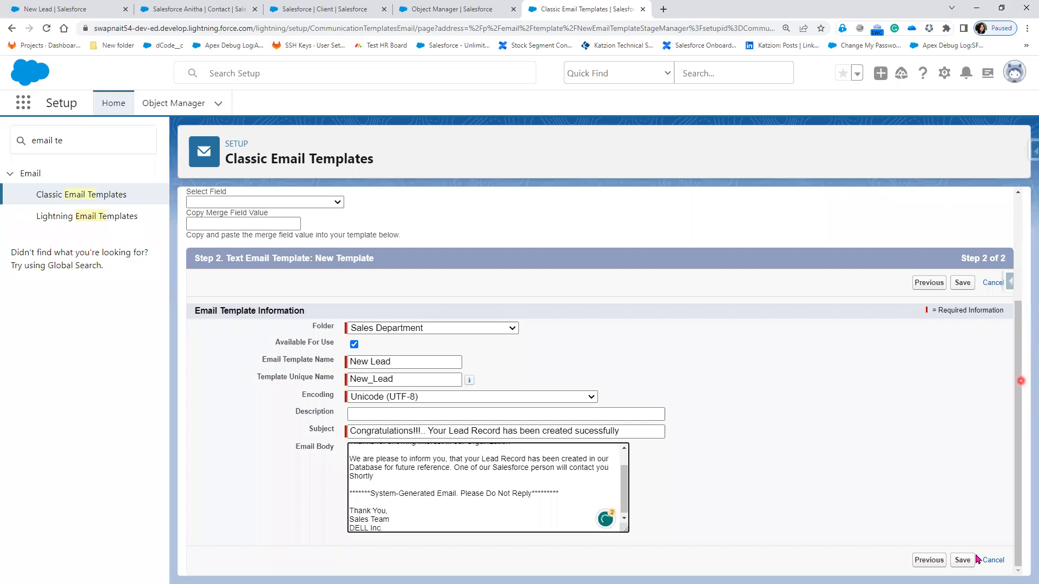
{"action": "left_click", "coordinate": [971, 561]}
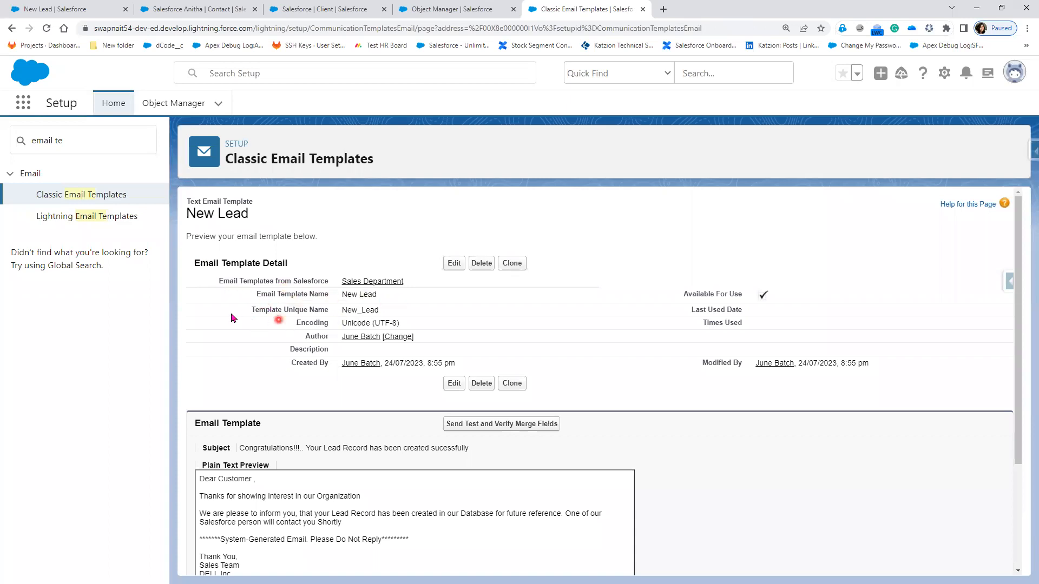
Step: Examine the saved template's unique name and its plain text preview
{"action": "triple_click", "coordinate": [281, 316]}
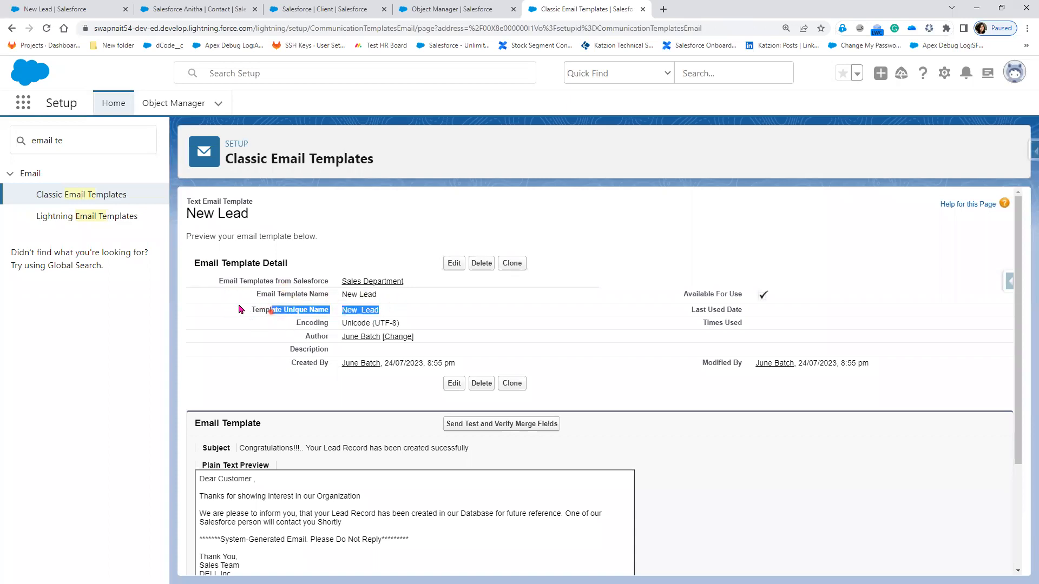
{"action": "left_click", "coordinate": [411, 314]}
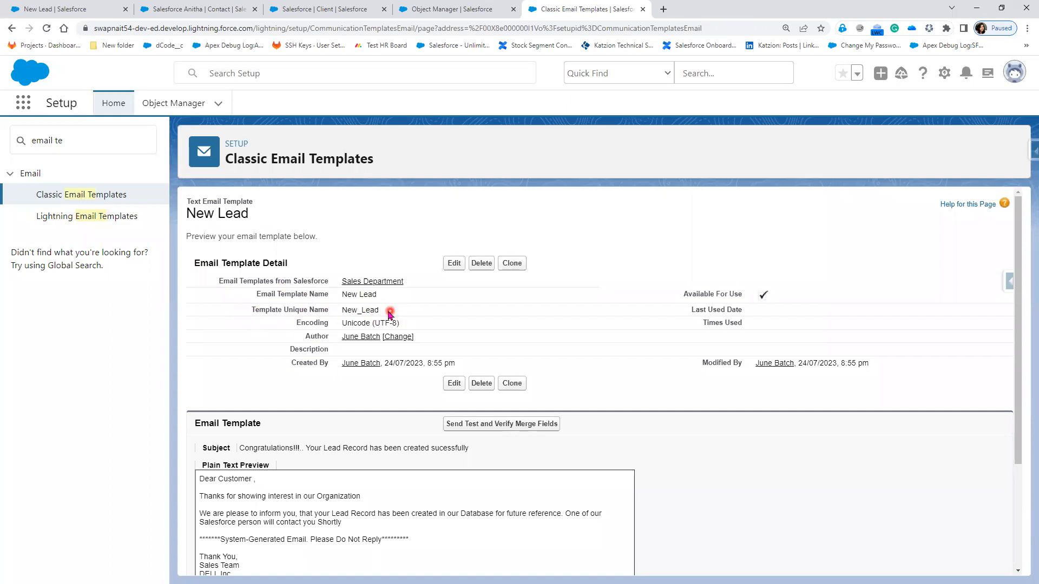
{"action": "double_click", "coordinate": [338, 309]}
{"action": "scroll", "coordinate": [427, 311], "scroll_direction": "down", "scroll_amount": 1}
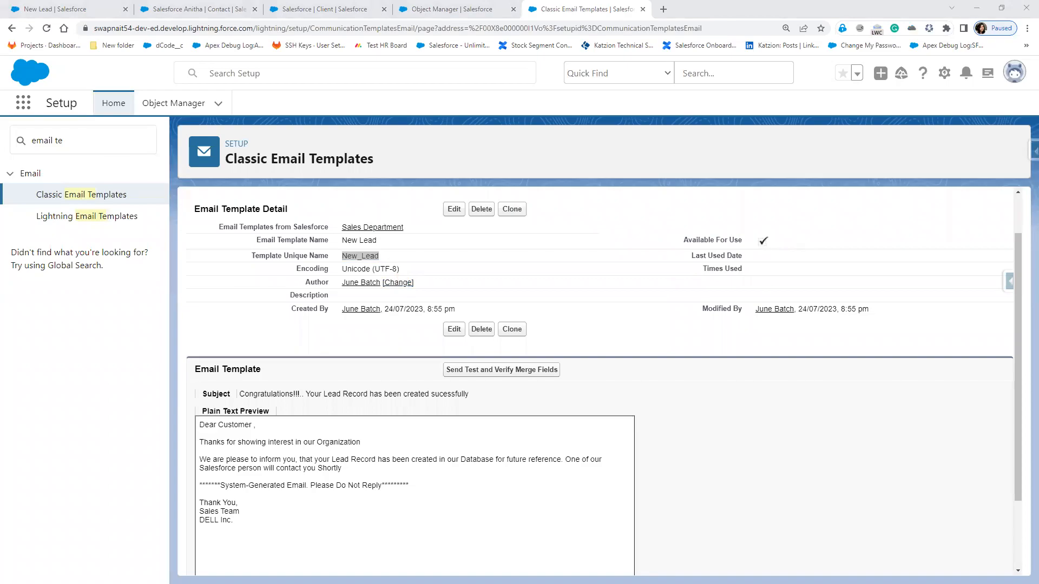
Step: Switch to the PowerPoint slide show and advance to the first instruction on the Testing Process slide
{"action": "key", "text": "alt+Tab"}
{"action": "scroll", "coordinate": [301, 456], "scroll_direction": "down", "scroll_amount": 10}
{"action": "scroll", "coordinate": [301, 458], "scroll_direction": "down", "scroll_amount": 3}
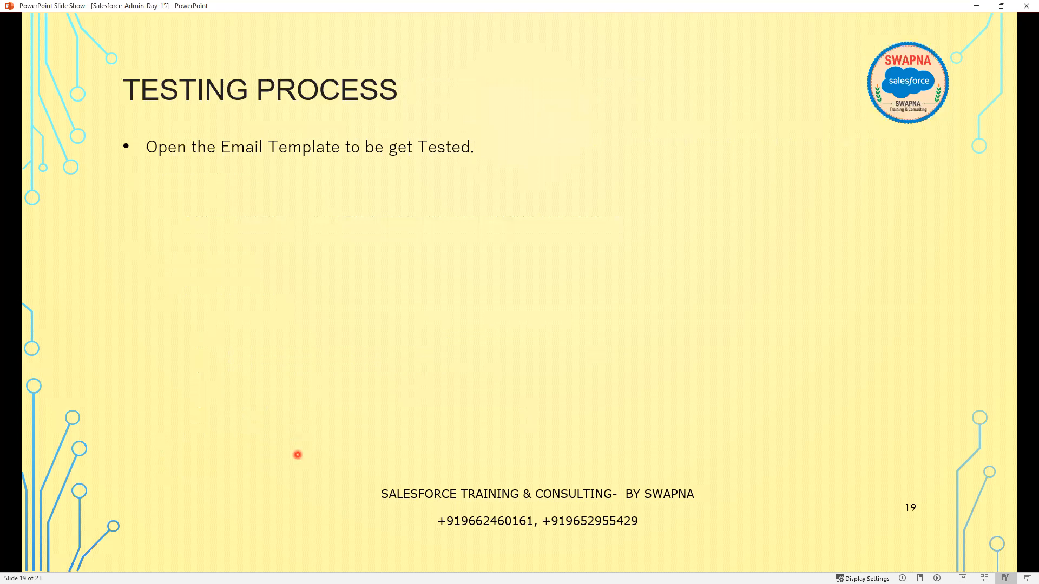
{"action": "scroll", "coordinate": [298, 455], "scroll_direction": "down", "scroll_amount": 1}
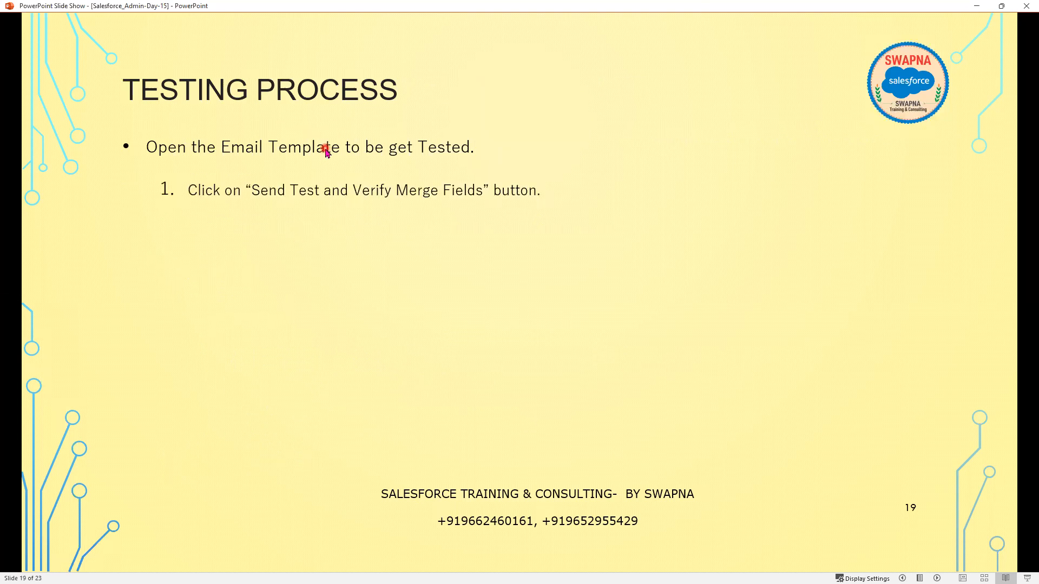
Step: Return to the New Lead template in the browser, outline the Send Test and Verify Merge Fields option and view its preview window
{"action": "left_click", "coordinate": [977, 5]}
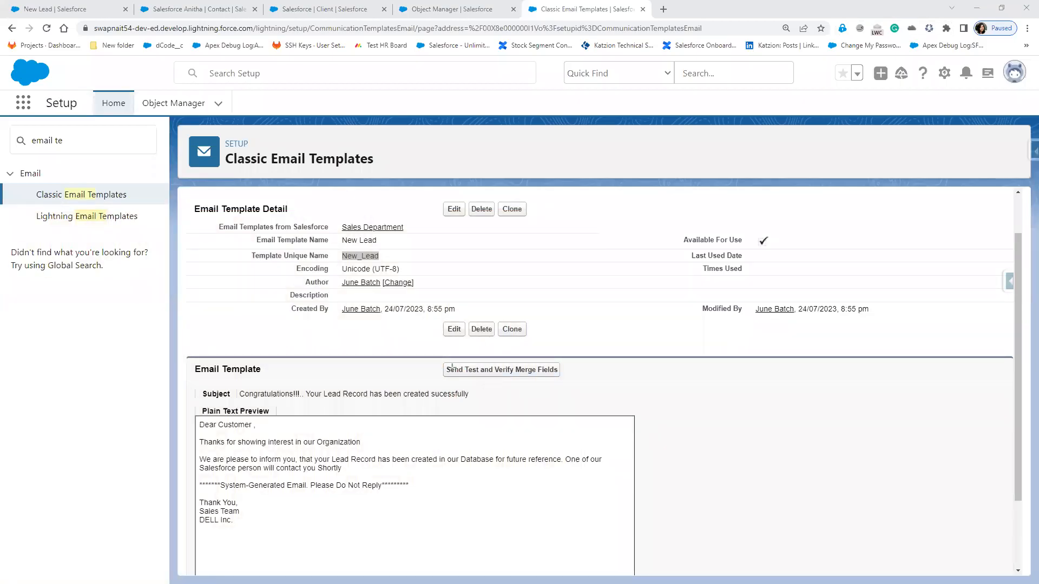
{"action": "left_click_drag", "start_coordinate": [430, 355], "coordinate": [591, 387]}
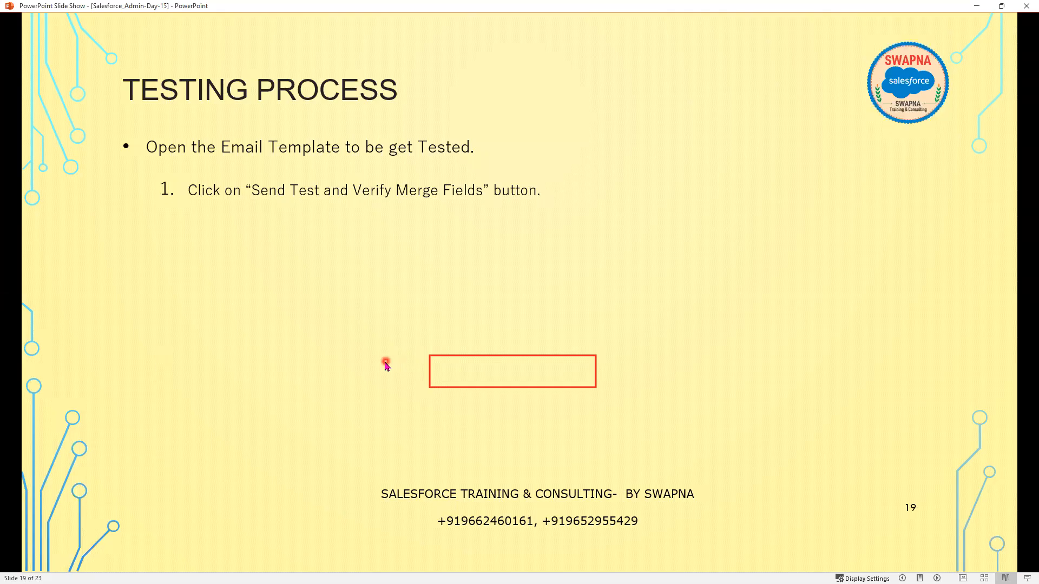
{"action": "key", "text": "Right"}
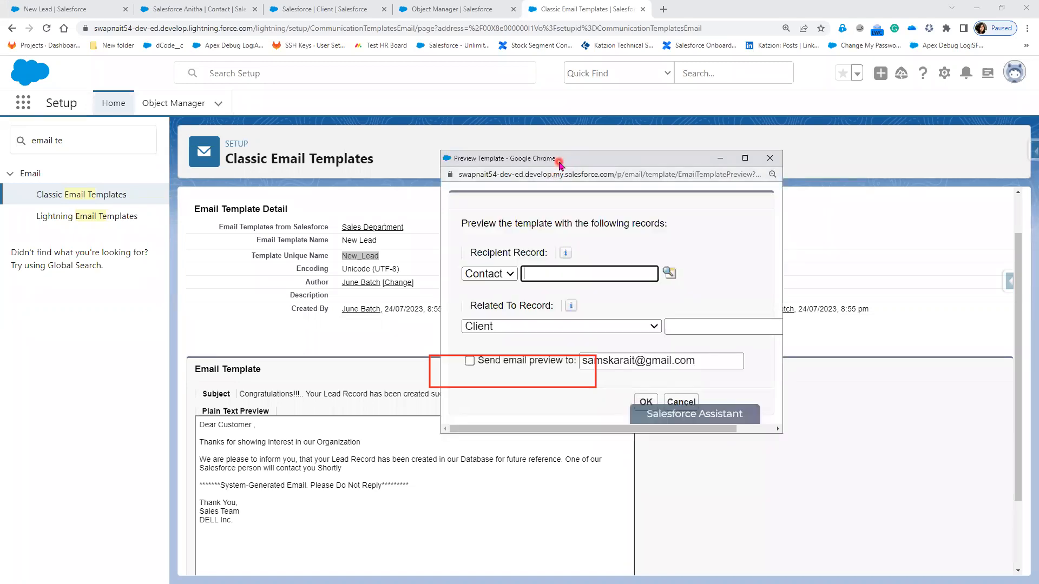
{"action": "left_click_drag", "start_coordinate": [559, 164], "coordinate": [552, 172]}
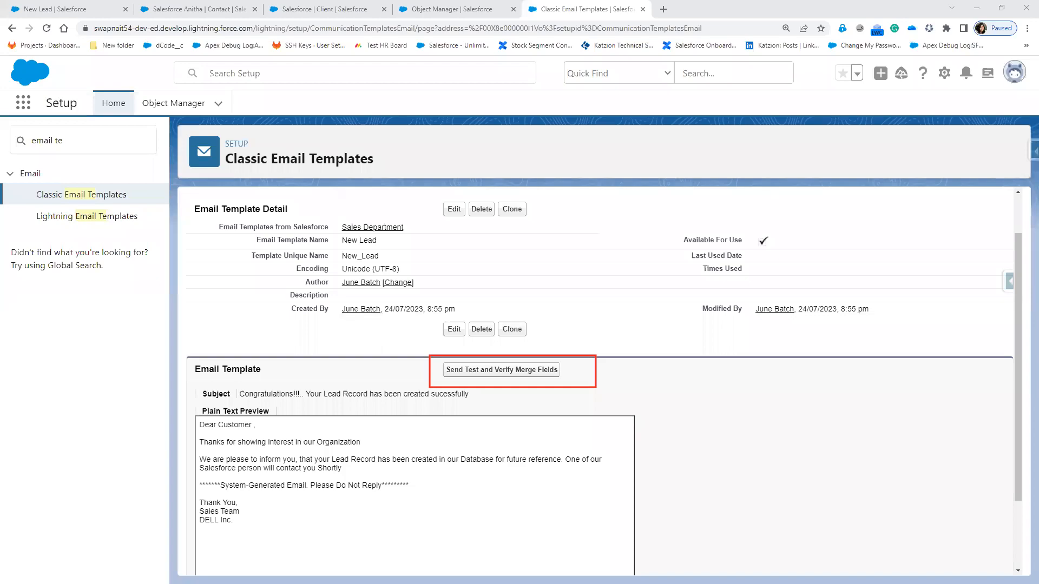
Step: Switch to Gmail, close the open Resume draft to view the inbox, and minimize the mail window
{"action": "key", "text": "alt+Tab"}
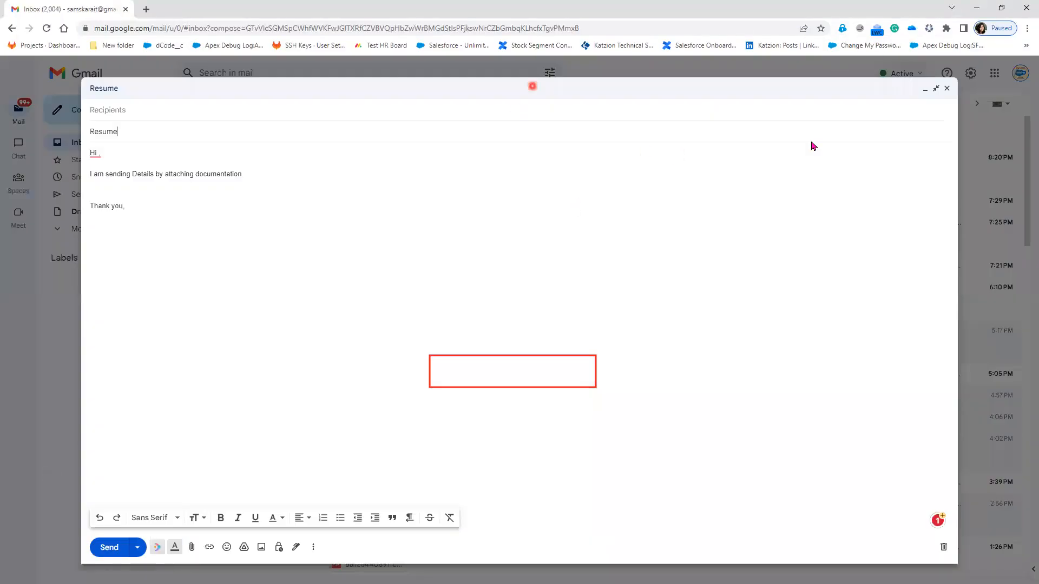
{"action": "left_click", "coordinate": [947, 88]}
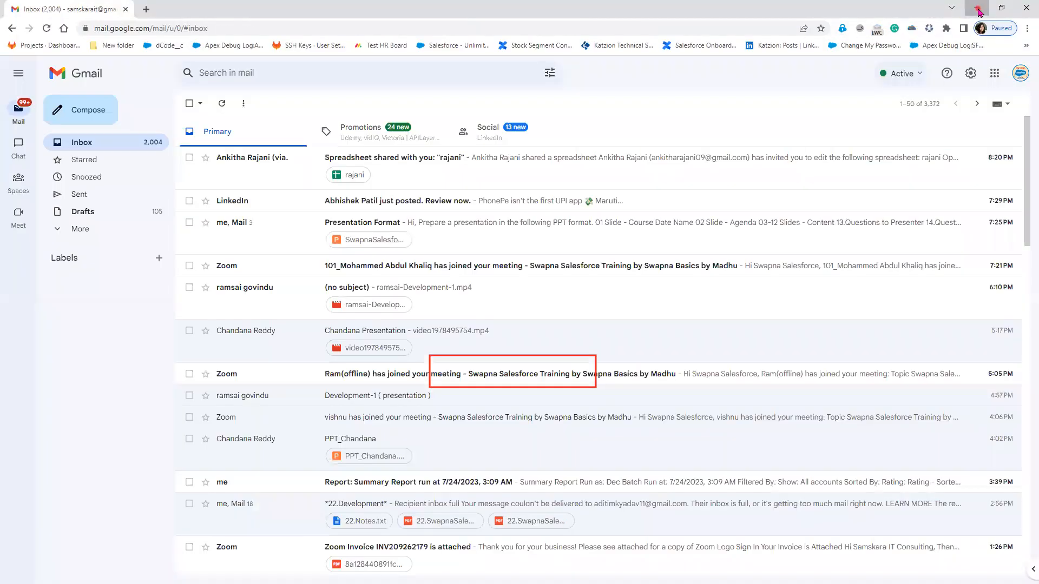
{"action": "left_click", "coordinate": [976, 7]}
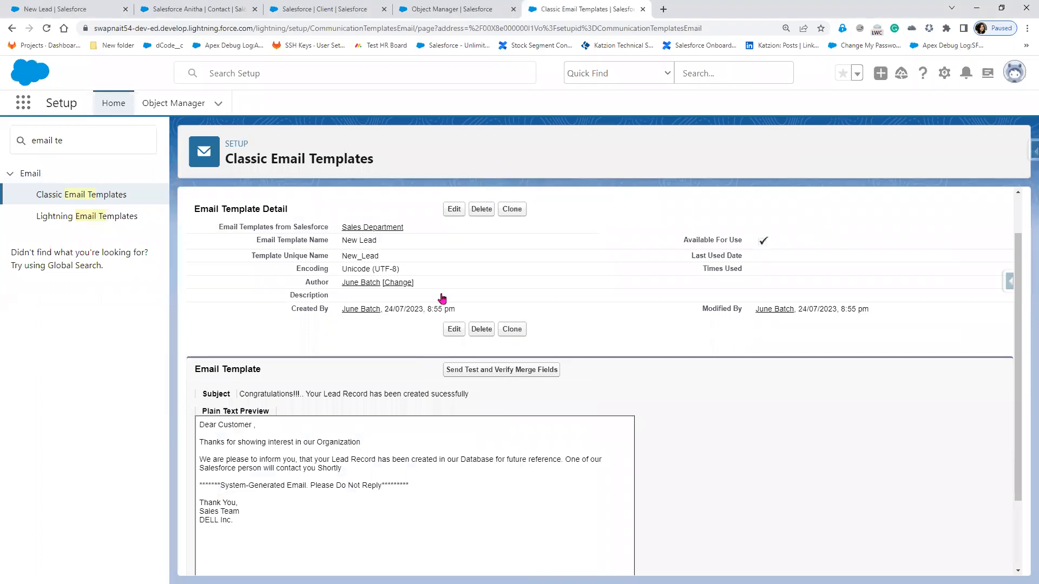
Step: Open Send Test and Verify Merge Fields for the template, widen the preview window, enable sending the email preview and outline the Recipient Record area
{"action": "left_click", "coordinate": [507, 370]}
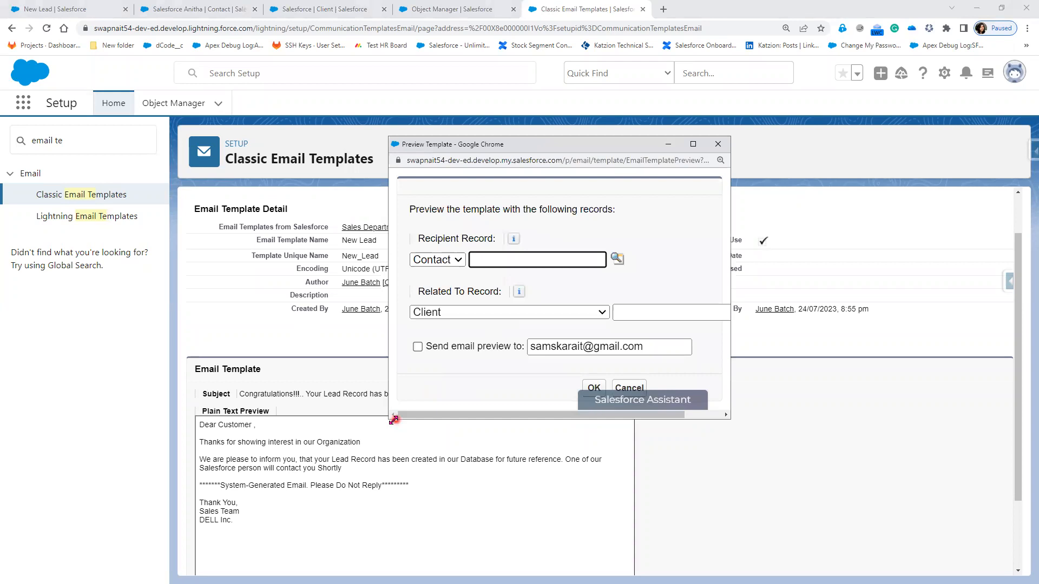
{"action": "left_click_drag", "start_coordinate": [392, 420], "coordinate": [75, 448]}
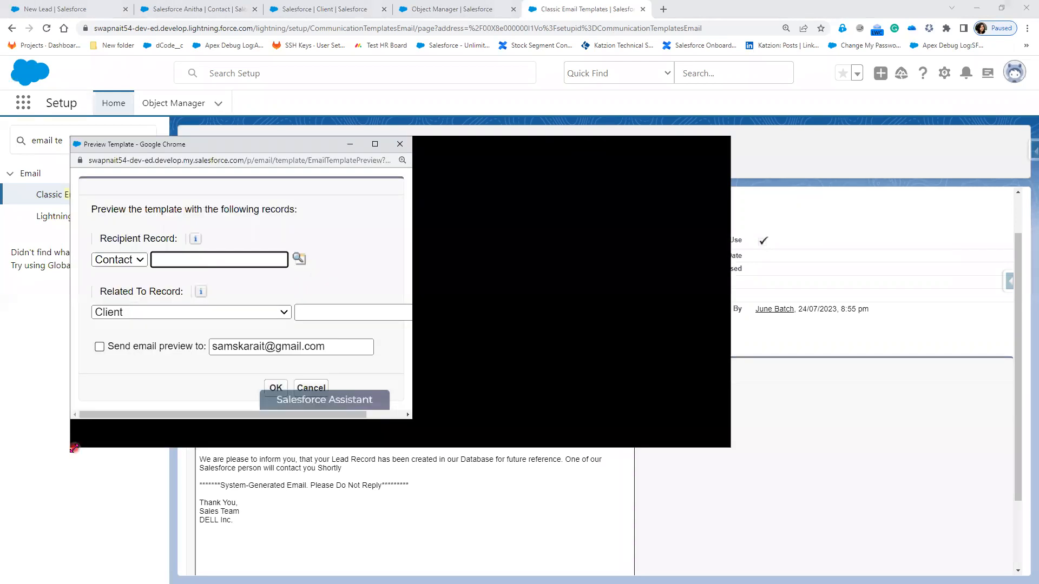
{"action": "left_click", "coordinate": [100, 346]}
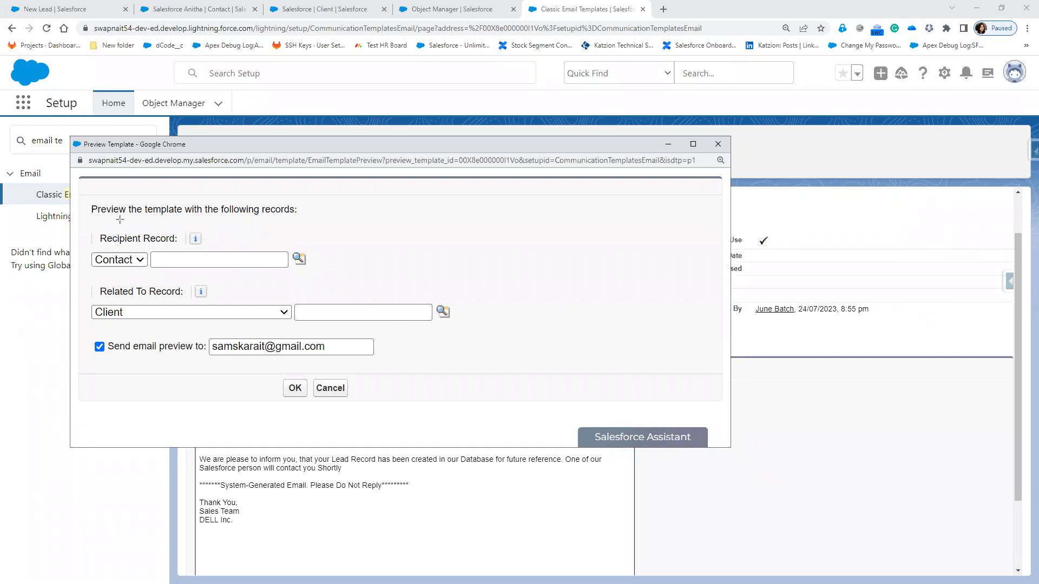
{"action": "left_click_drag", "start_coordinate": [74, 215], "coordinate": [263, 270]}
{"action": "left_click_drag", "start_coordinate": [381, 272], "coordinate": [381, 272]}
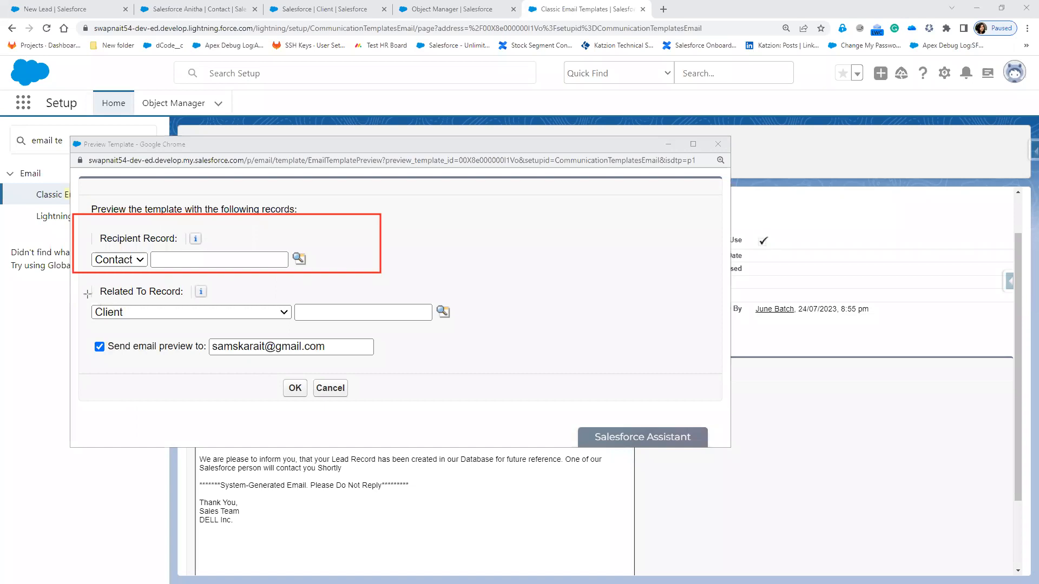
Step: Outline the Related To Record area in the preview window and send the email preview of the New Lead template
{"action": "left_click_drag", "start_coordinate": [90, 280], "coordinate": [527, 334]}
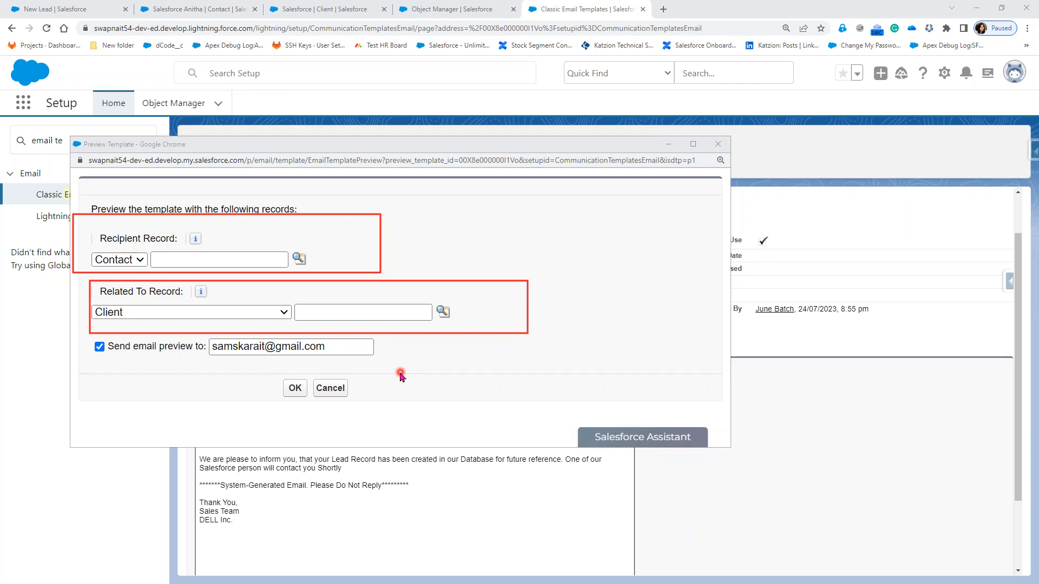
{"action": "left_click", "coordinate": [293, 388]}
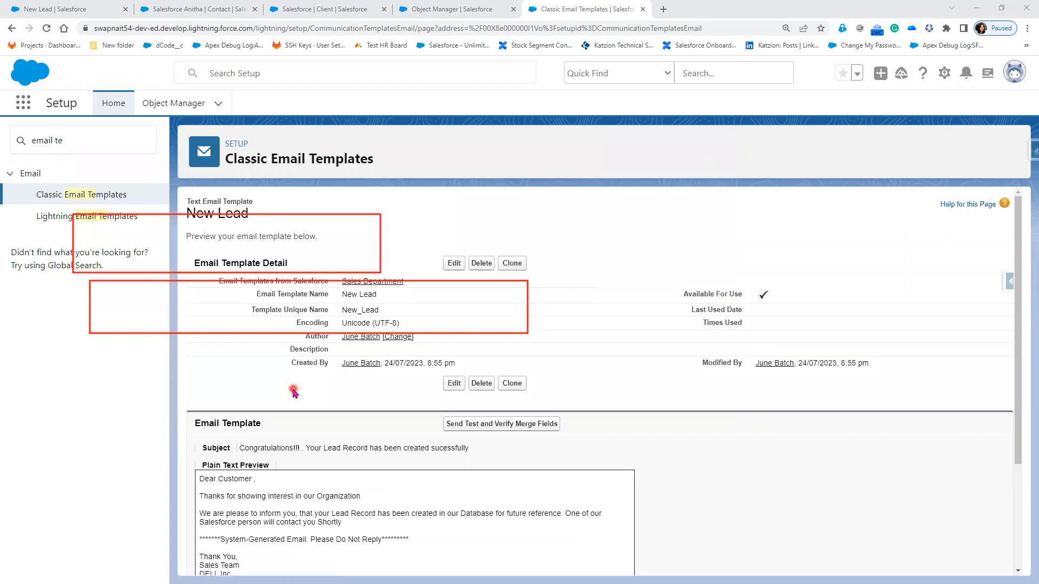
{"action": "scroll", "coordinate": [575, 507], "scroll_direction": "down", "scroll_amount": 1}
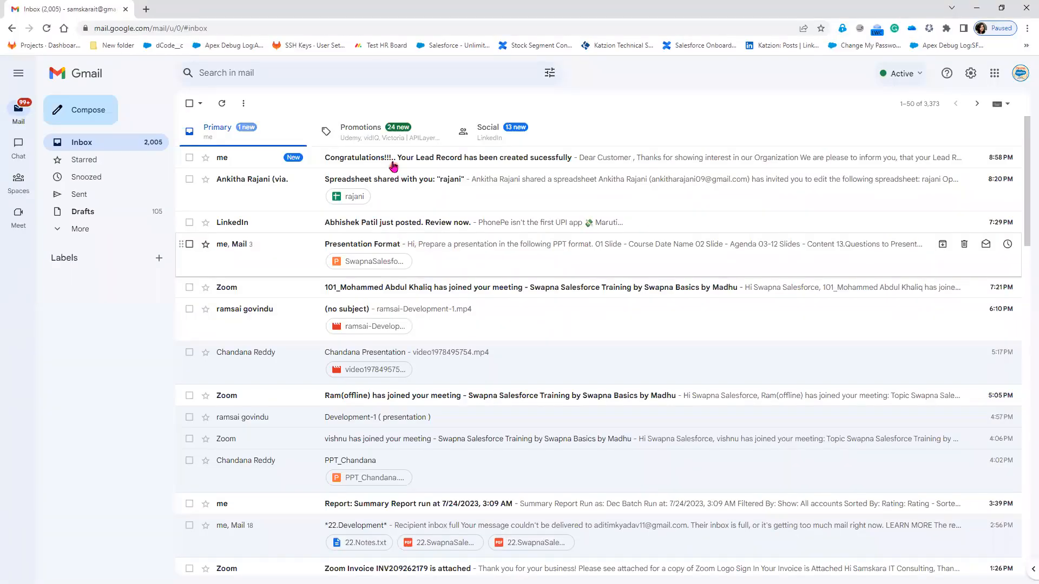
Step: In Gmail, mark the received "Your Lead Record has been created sucessfully" email as safe and highlight its body text for review
{"action": "left_click", "coordinate": [393, 164]}
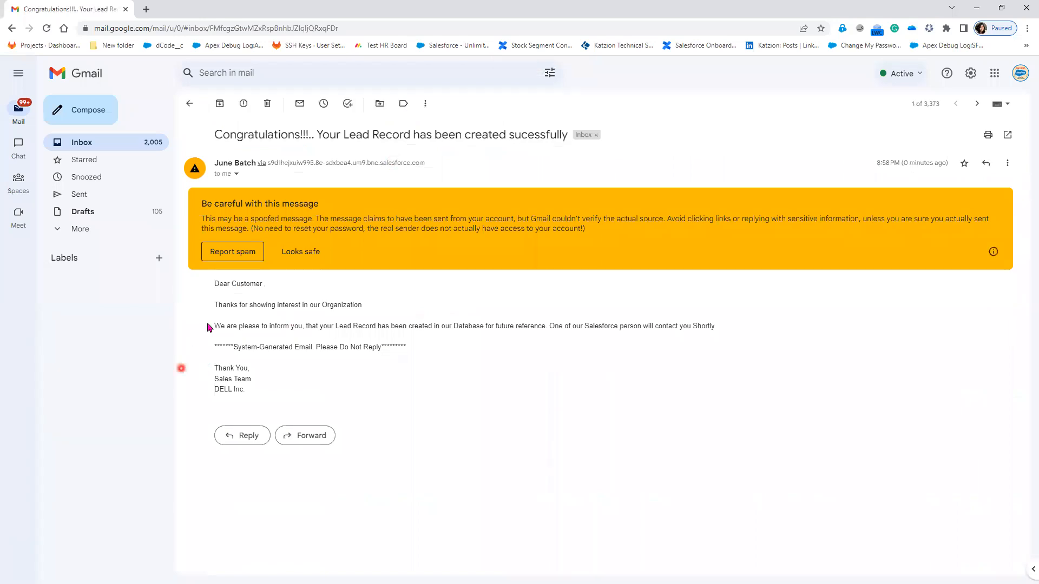
{"action": "left_click", "coordinate": [307, 252]}
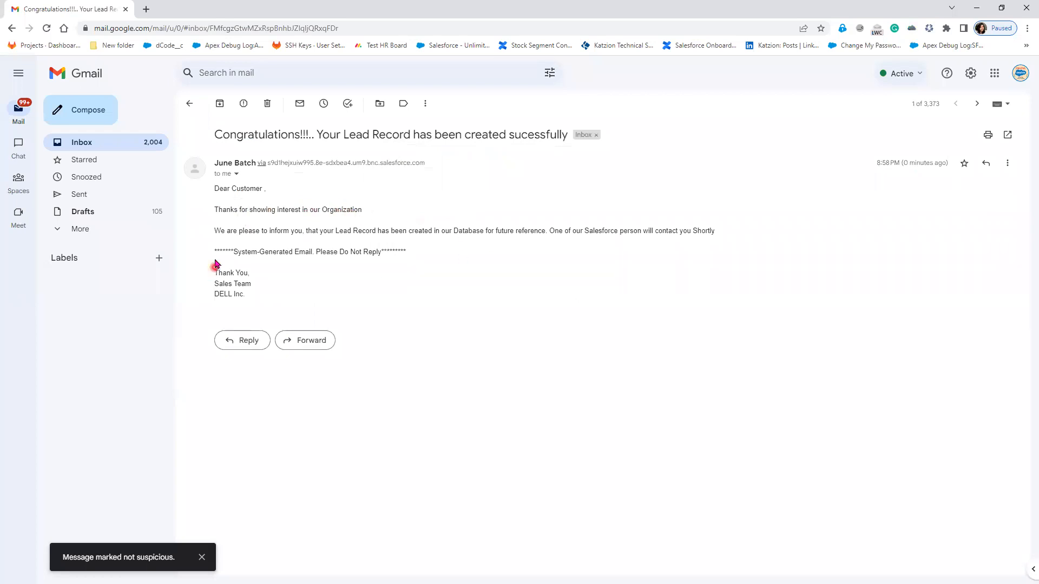
{"action": "left_click_drag", "start_coordinate": [248, 212], "coordinate": [471, 336]}
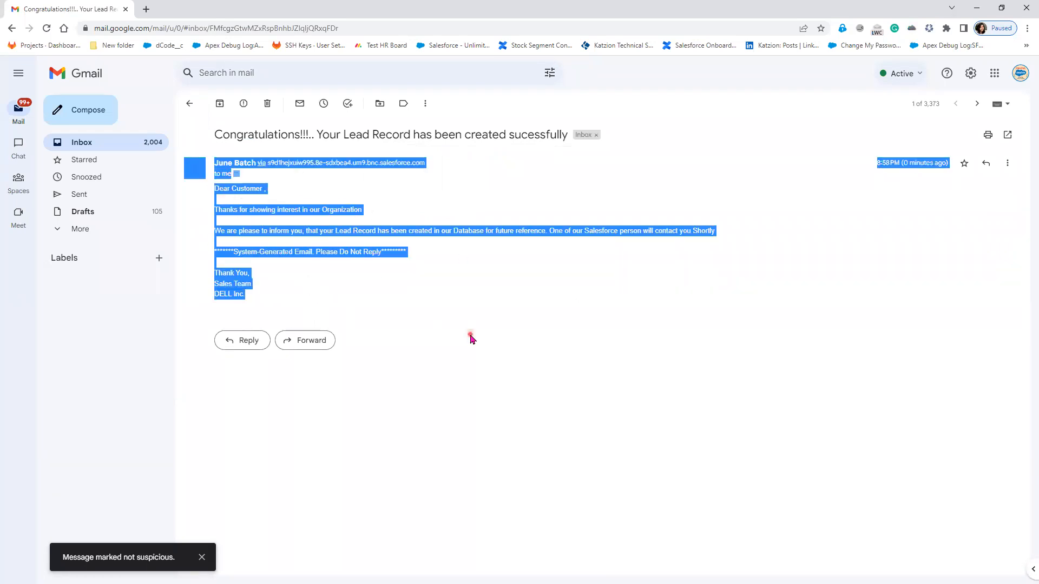
{"action": "left_click", "coordinate": [450, 347]}
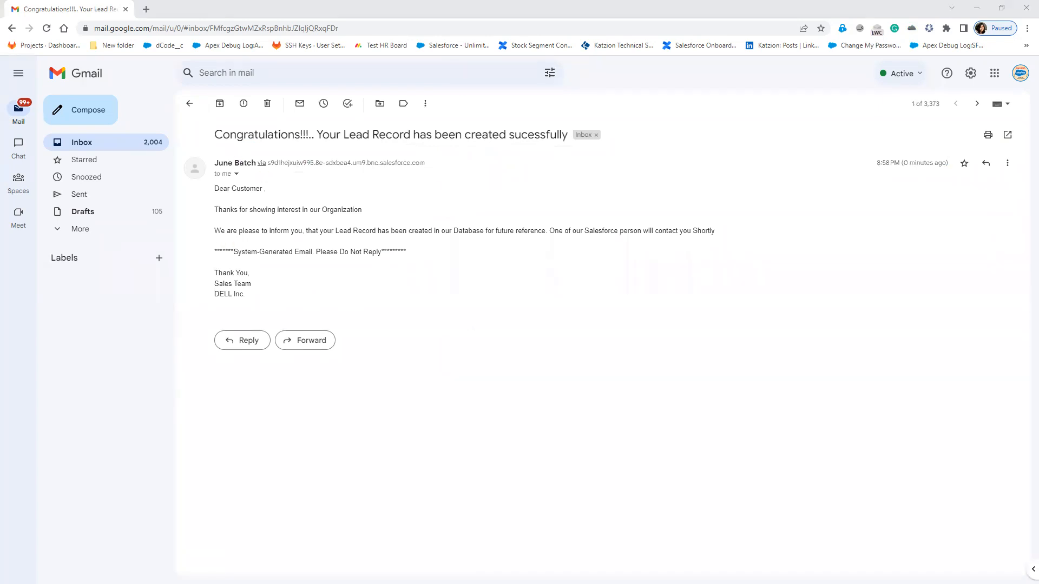
{"action": "left_click_drag", "start_coordinate": [283, 299], "coordinate": [215, 188]}
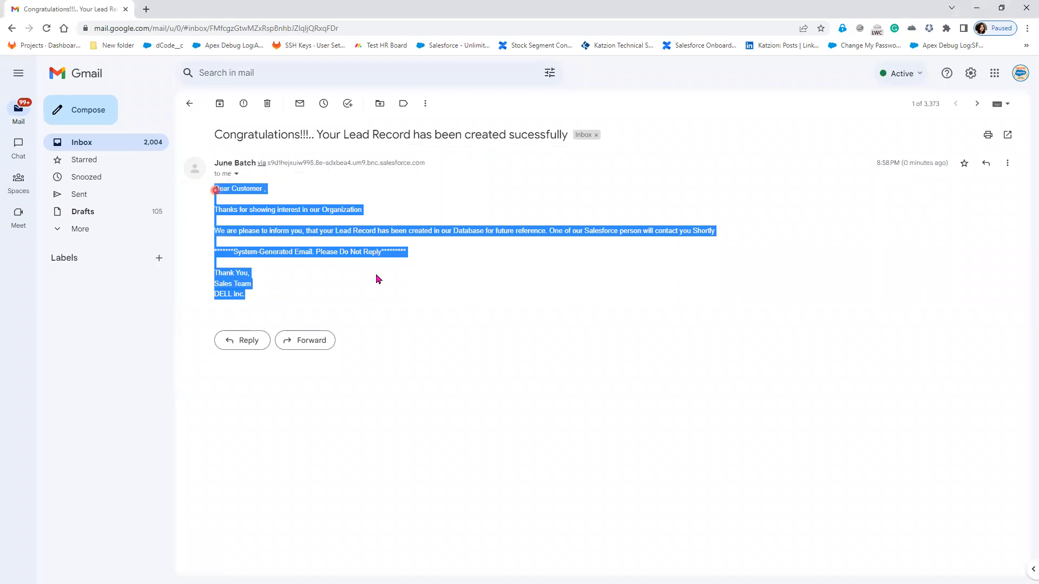
{"action": "left_click", "coordinate": [427, 312]}
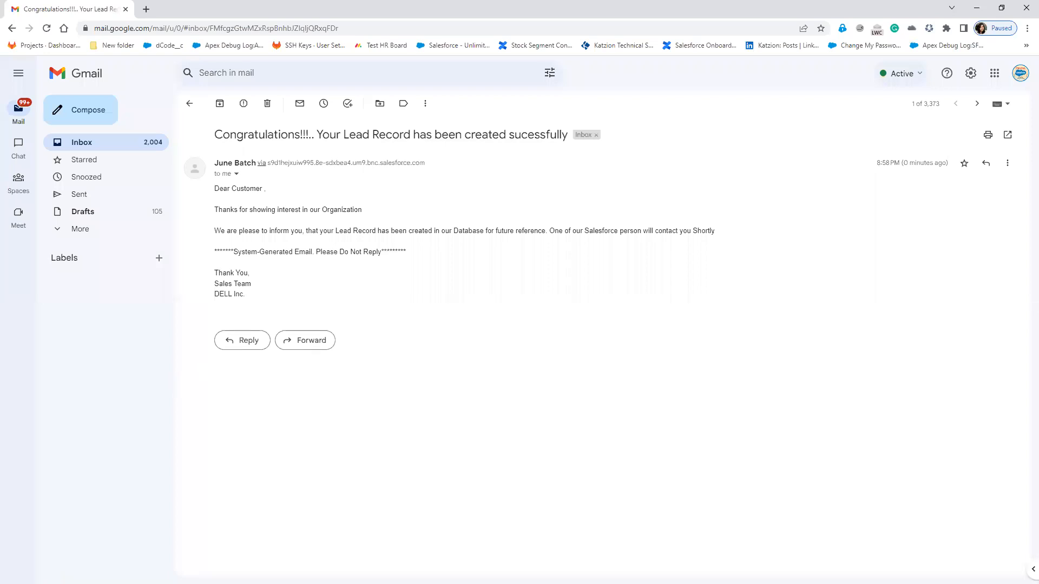
Step: Switch to the PowerPoint slide show and advance from Testing Process to the Assignment - Plain Text Template slide
{"action": "key", "text": "alt+Tab"}
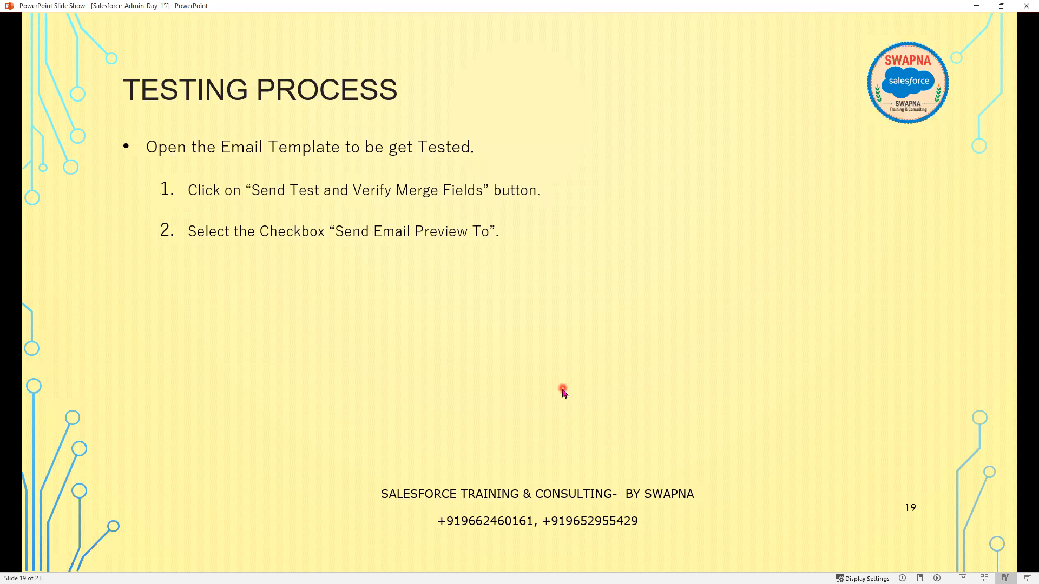
{"action": "key", "text": "Right"}
{"action": "key", "text": "Right"}
{"action": "key", "text": "Right"}
{"action": "key", "text": "Right"}
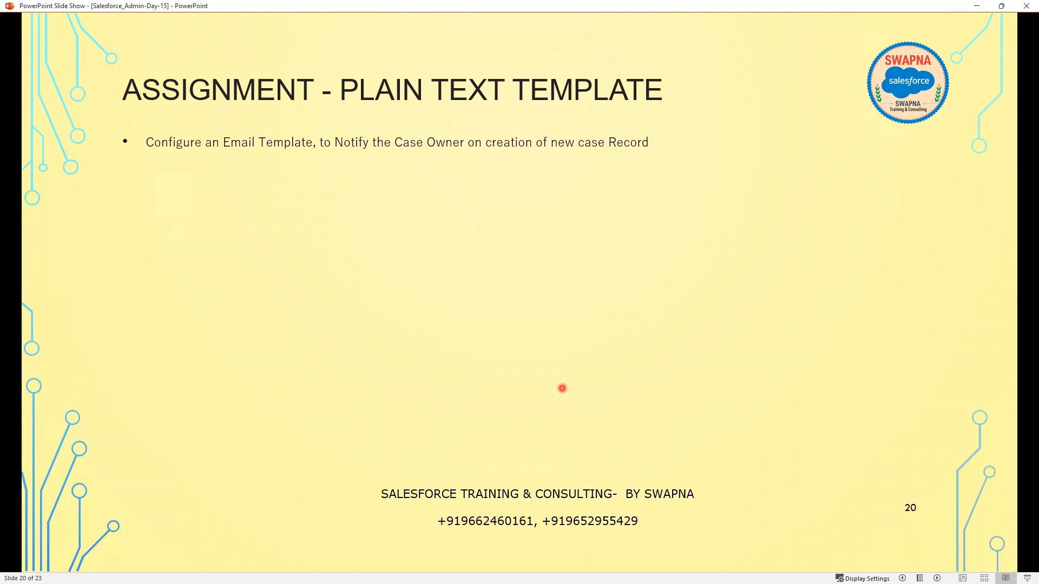
Step: Reveal the assignment's email subject and content lines on the slide through "New Case is generated in System."
{"action": "left_click", "coordinate": [562, 388]}
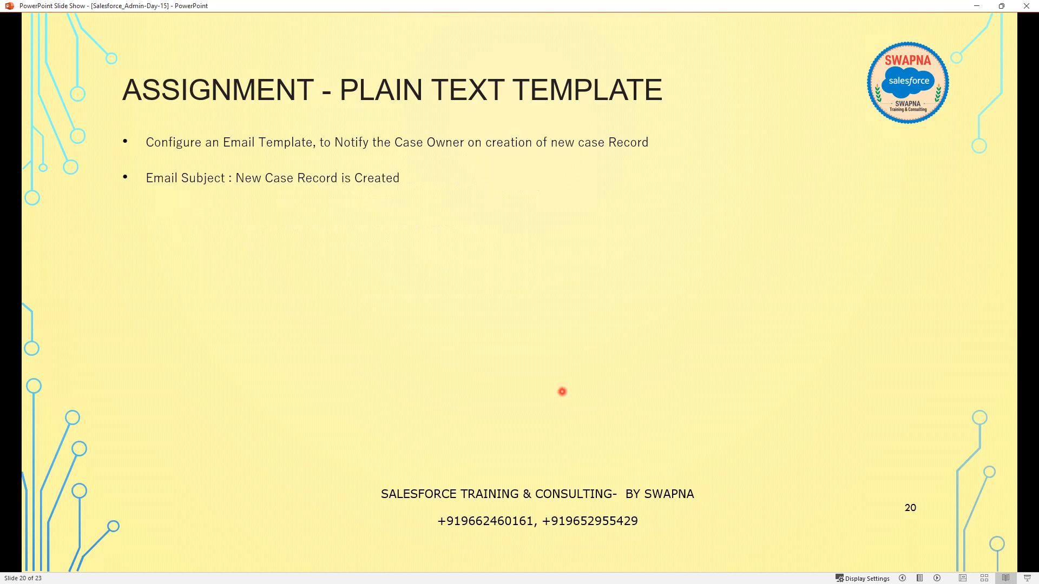
{"action": "left_click", "coordinate": [562, 391]}
{"action": "left_click", "coordinate": [562, 391]}
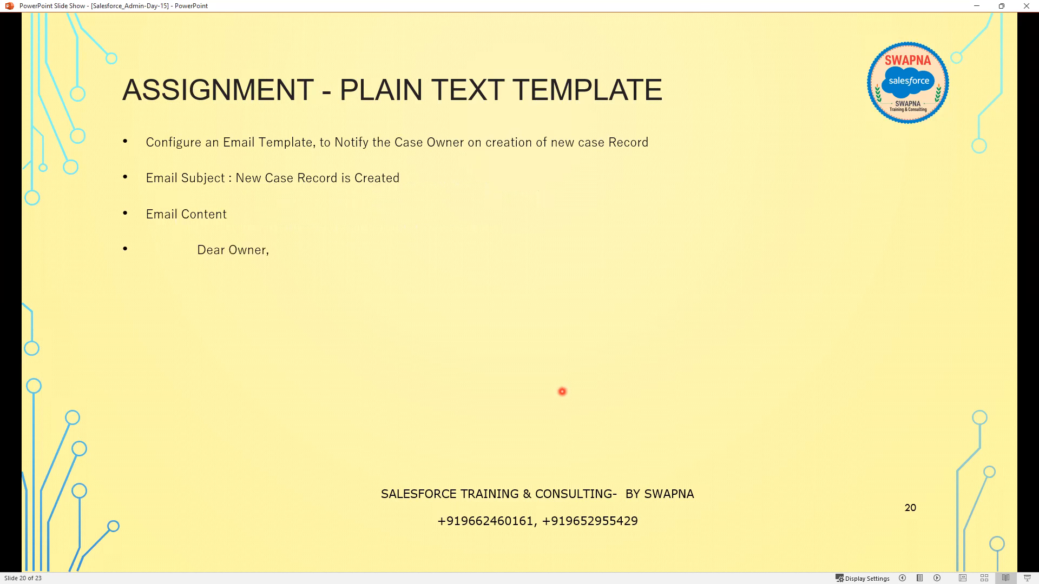
{"action": "left_click", "coordinate": [562, 391]}
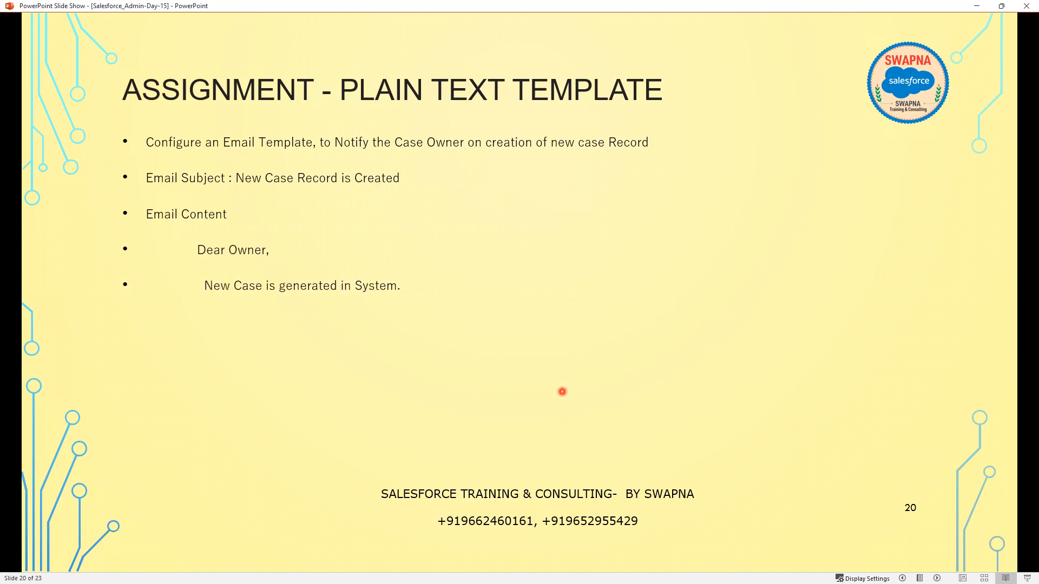